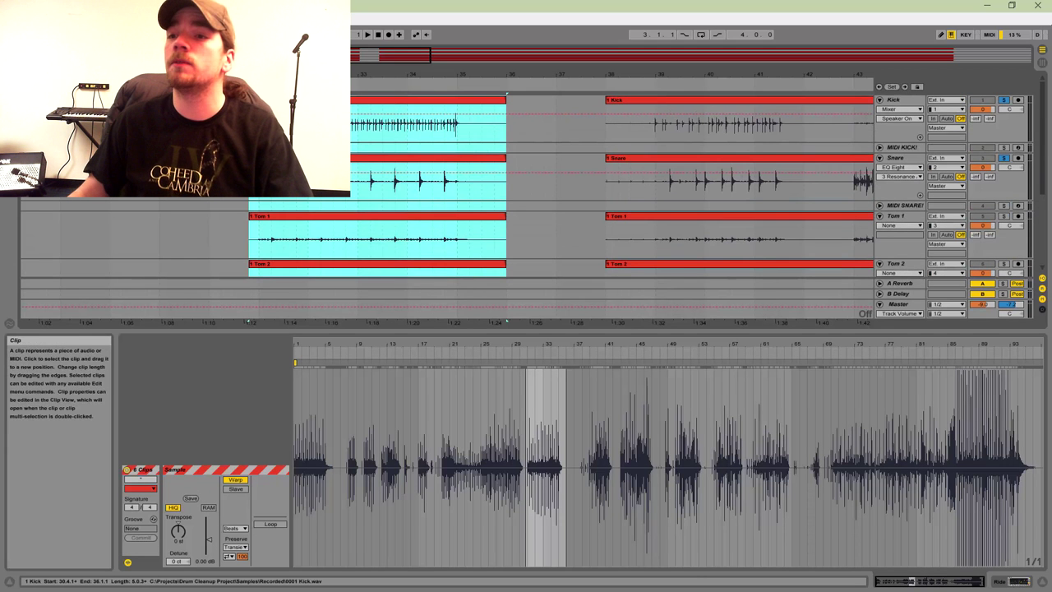
Step: Trim the start of all six drum clips in this section, from Kick through Ride, to 30.4.1
{"action": "left_click", "coordinate": [394, 100]}
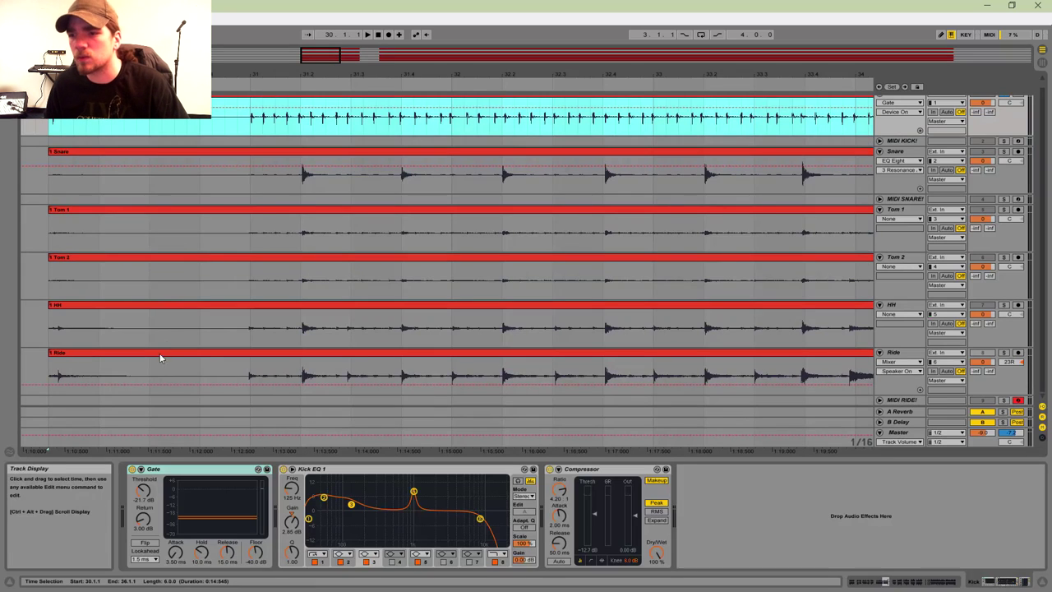
{"action": "left_click", "coordinate": [152, 353], "text": "shift"}
{"action": "left_click_drag", "start_coordinate": [129, 353], "coordinate": [202, 354]}
{"action": "scroll", "coordinate": [273, 246], "scroll_direction": "up", "scroll_amount": 1}
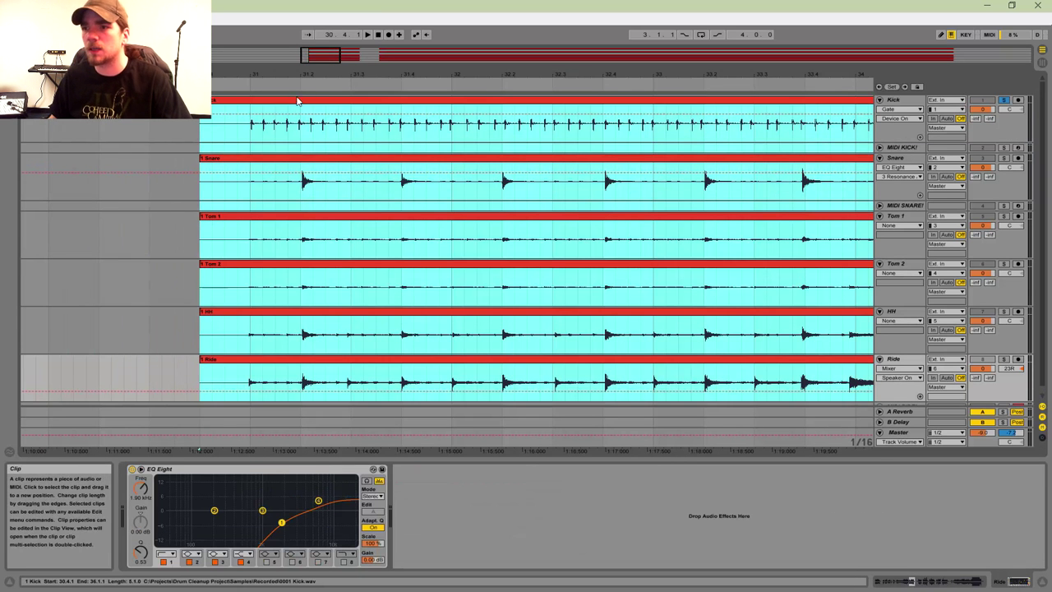
Step: Display the trimmed Kick clip's waveform in the sample editor and play it back
{"action": "left_click", "coordinate": [328, 113]}
{"action": "double_click", "coordinate": [329, 116]}
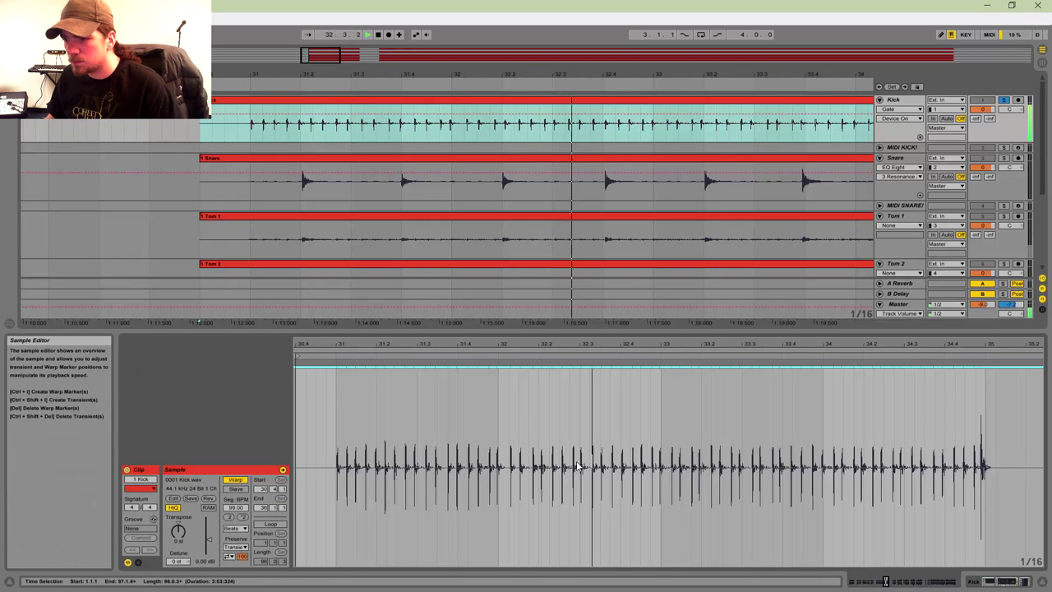
{"action": "key", "text": "space"}
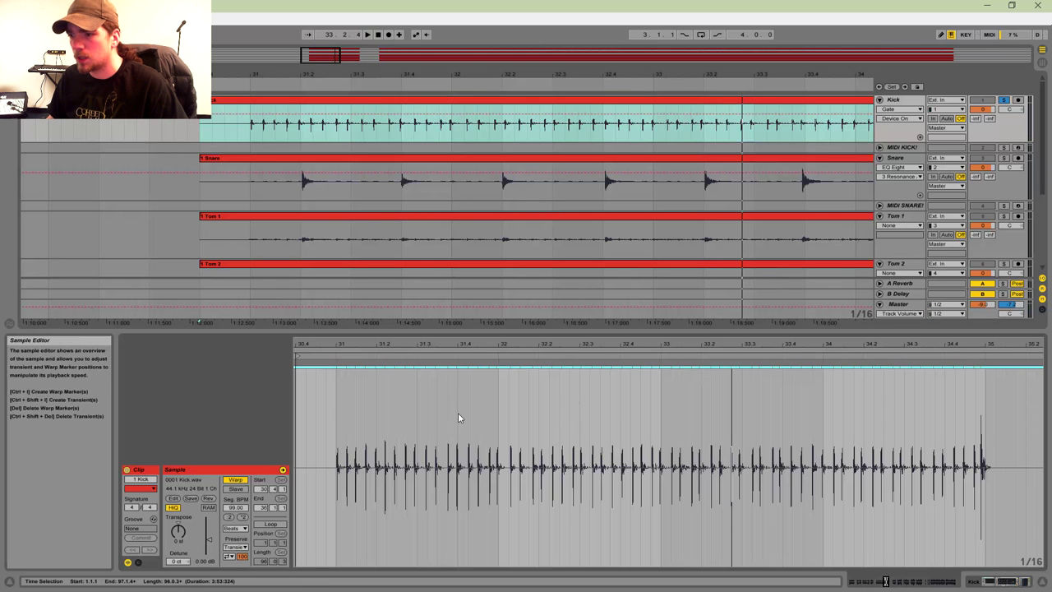
Step: Quantize the entire Kick sample to 1/16 at 80% and warp its last hit onto 35.1.1
{"action": "key", "text": "ctrl+a"}
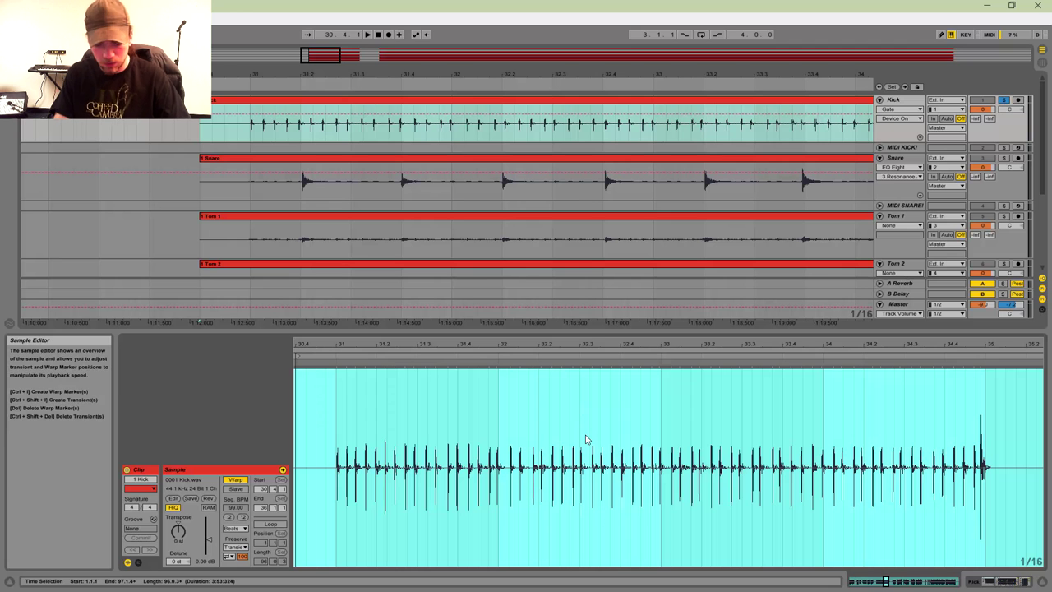
{"action": "key", "text": "ctrl+shift+u"}
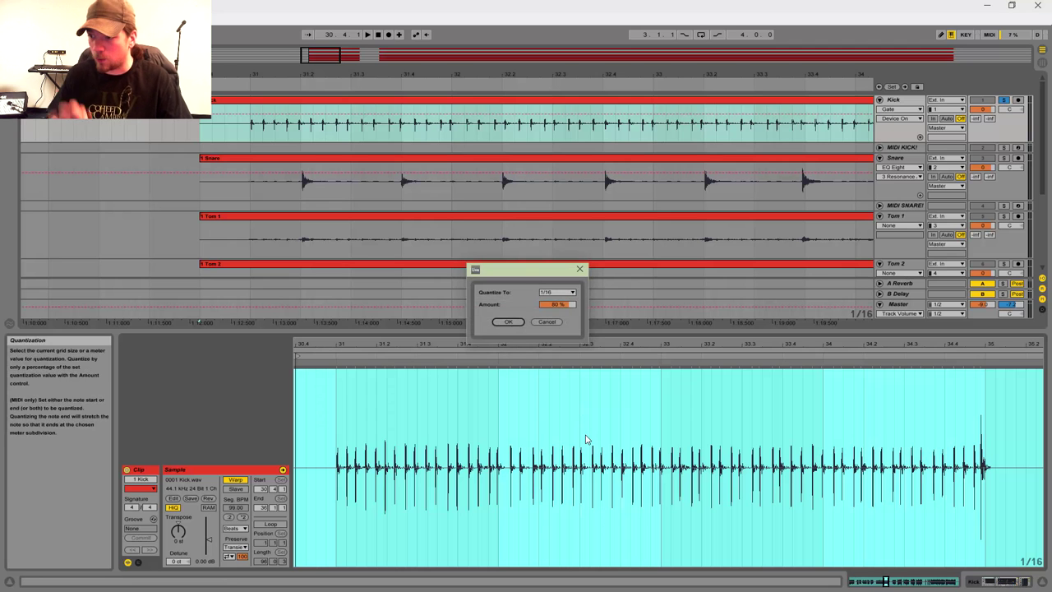
{"action": "left_click", "coordinate": [507, 321]}
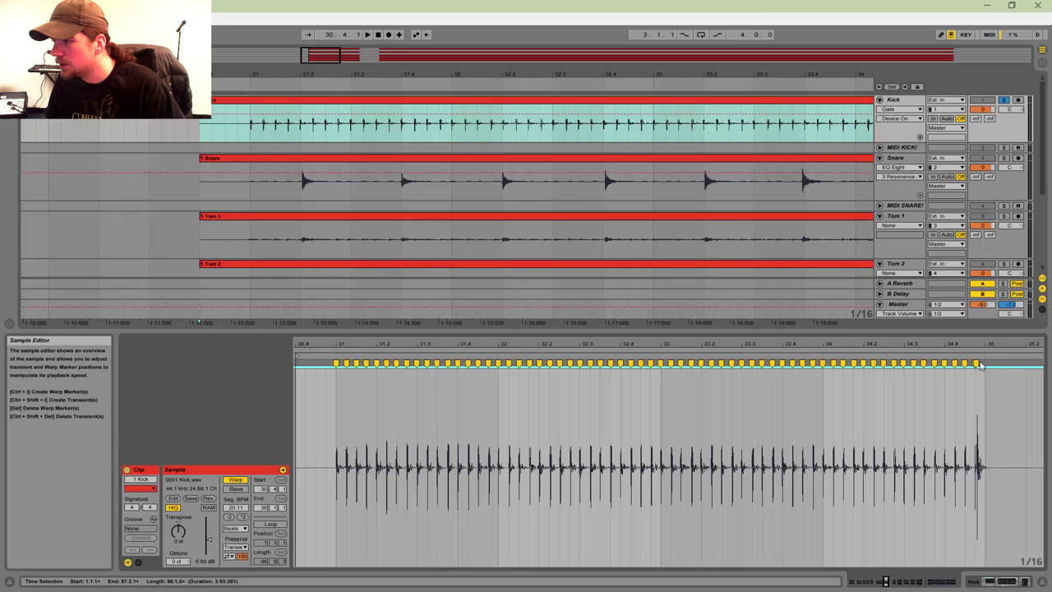
{"action": "left_click_drag", "start_coordinate": [981, 362], "coordinate": [986, 362]}
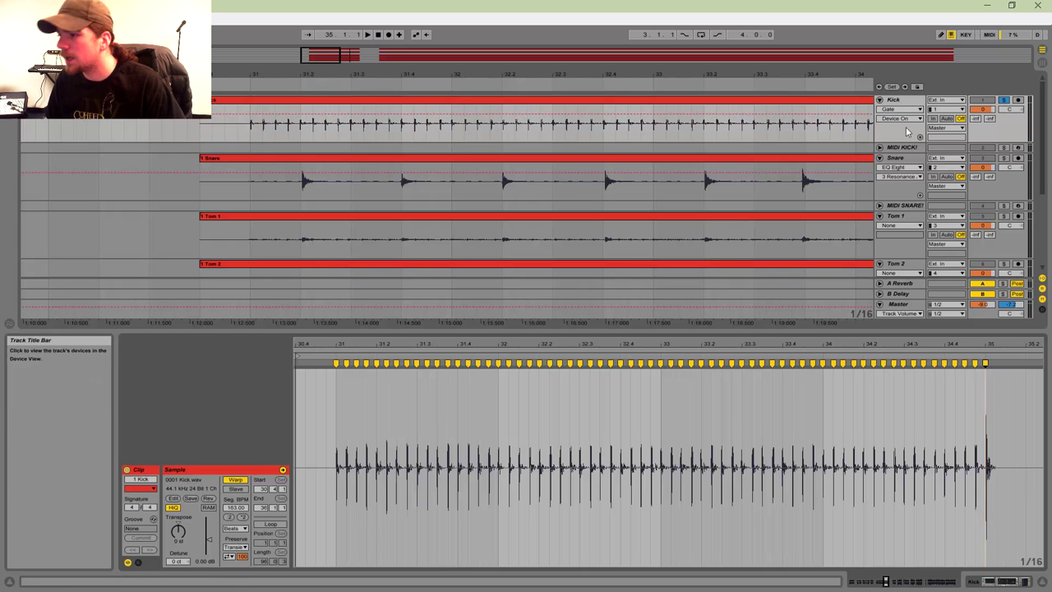
Step: Switch off the Gate effect on the Kick track and play the quantized Kick clip
{"action": "left_click", "coordinate": [900, 131]}
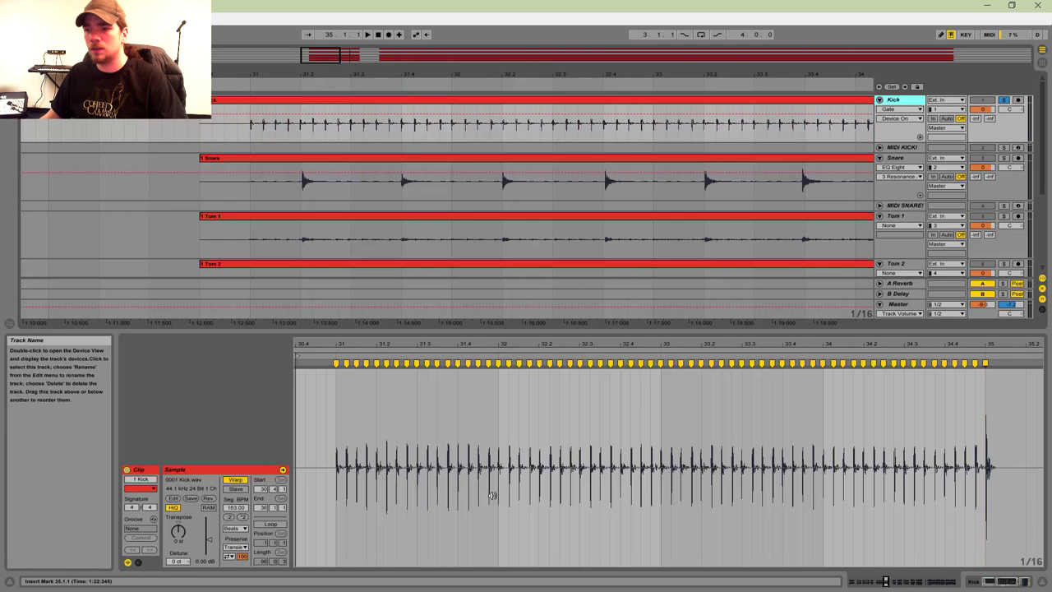
{"action": "left_click", "coordinate": [896, 161]}
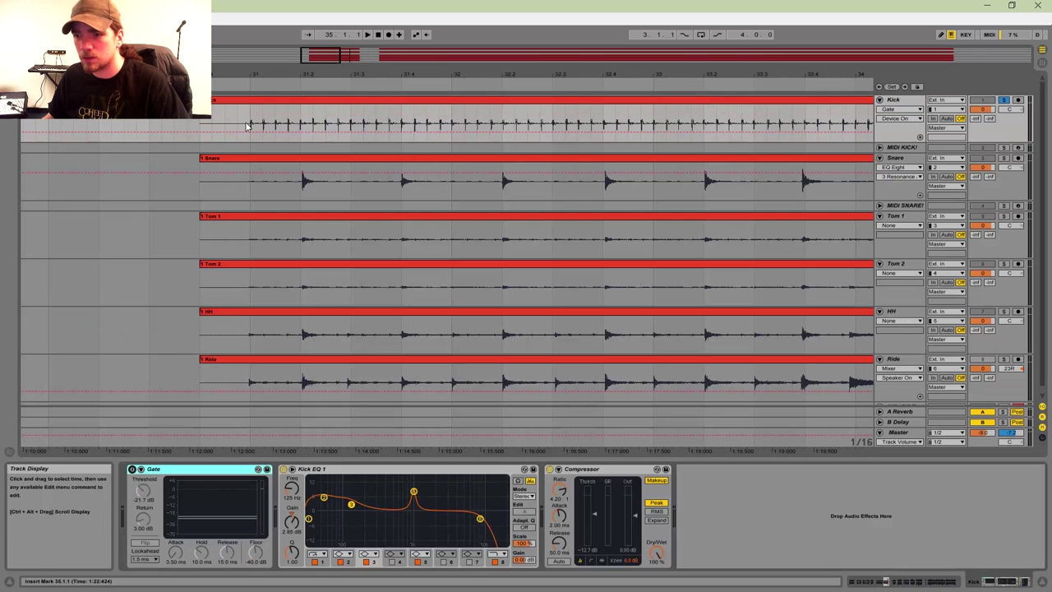
{"action": "left_click", "coordinate": [280, 107]}
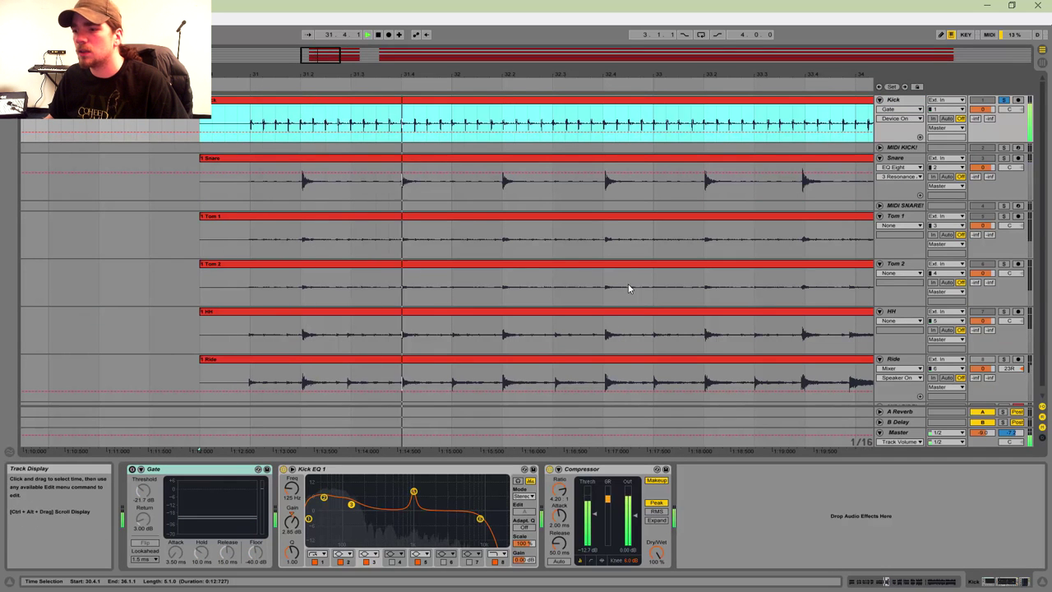
{"action": "left_click_drag", "start_coordinate": [332, 55], "coordinate": [319, 99]}
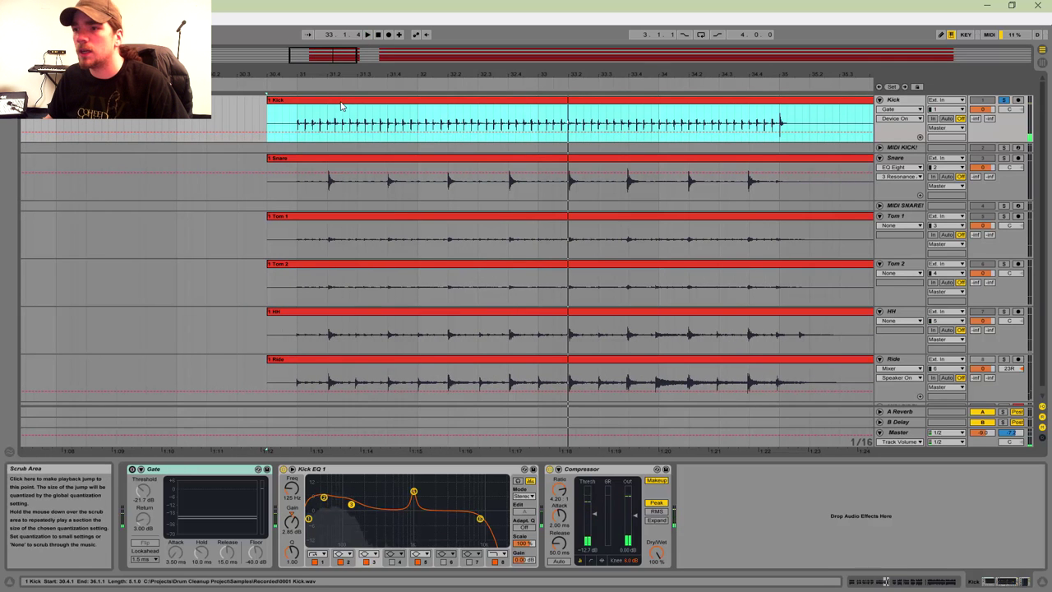
Step: Set the Kick clip's warp mode to Complex and play the clip again
{"action": "double_click", "coordinate": [343, 104]}
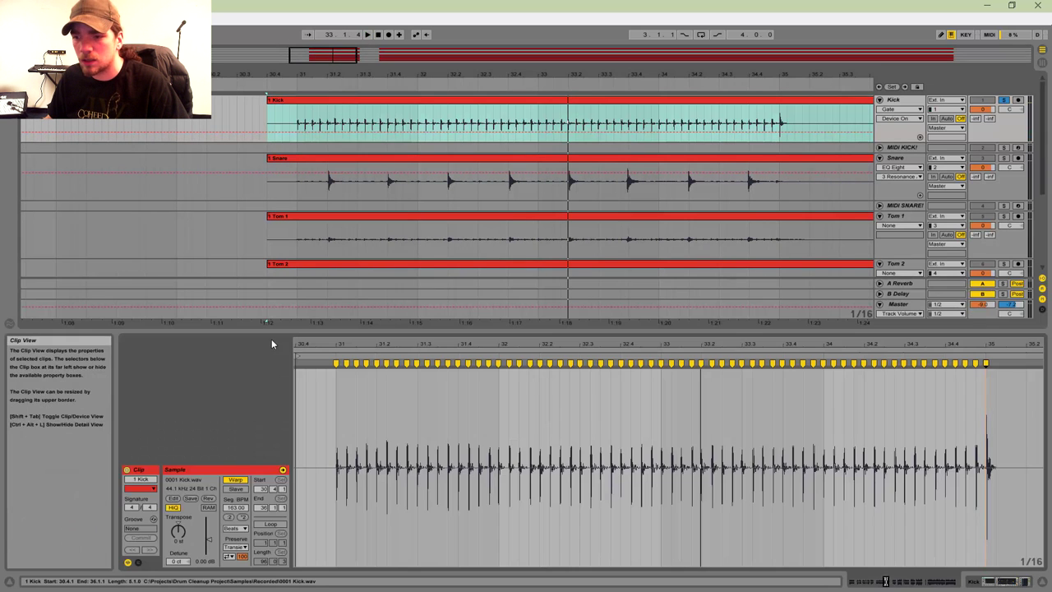
{"action": "left_click", "coordinate": [237, 528]}
{"action": "left_click", "coordinate": [235, 569]}
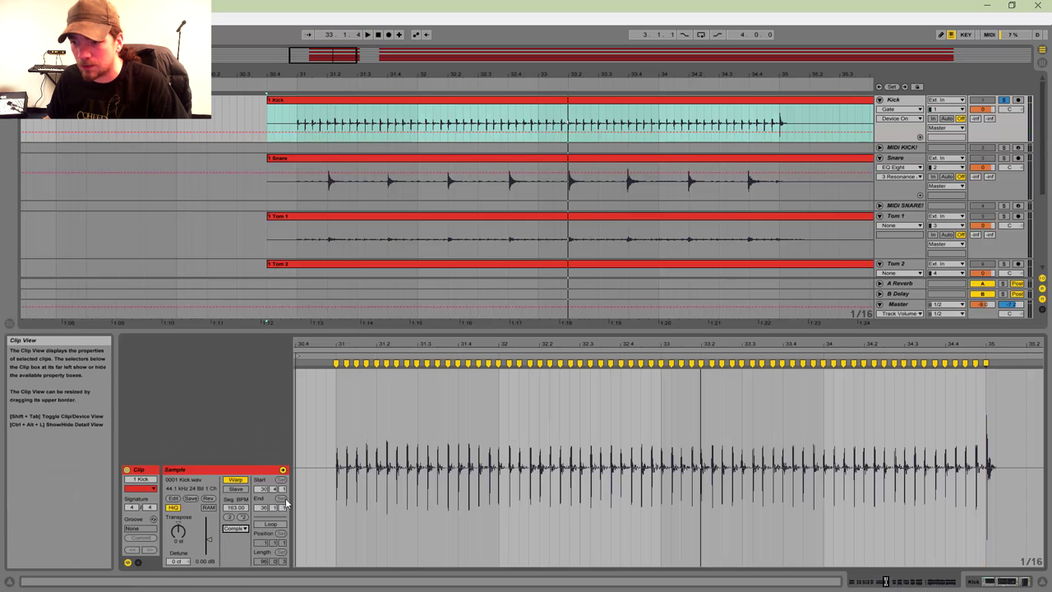
{"action": "left_click", "coordinate": [309, 123]}
{"action": "key", "text": "space"}
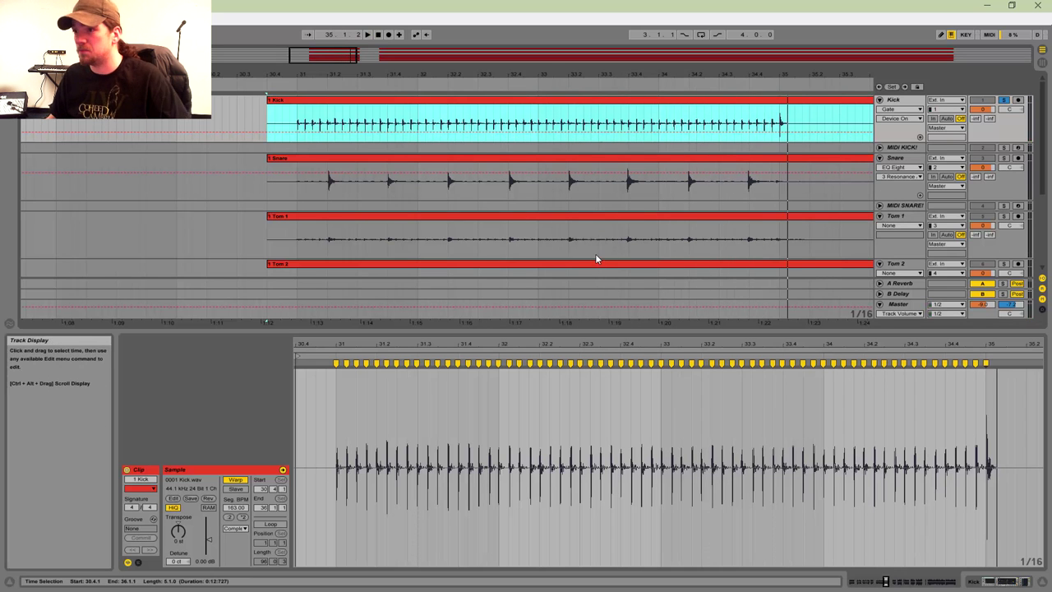
Step: Solo the Snare track, display its clip from about 30.4 to 35 in the sample editor, and play it
{"action": "left_click", "coordinate": [554, 164]}
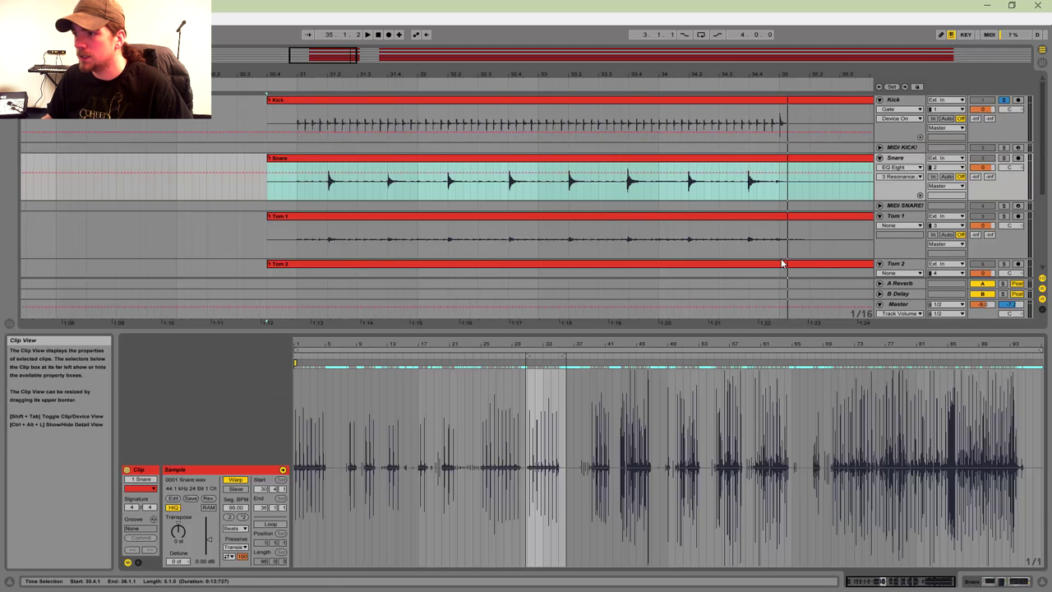
{"action": "left_click_drag", "start_coordinate": [544, 345], "coordinate": [623, 472]}
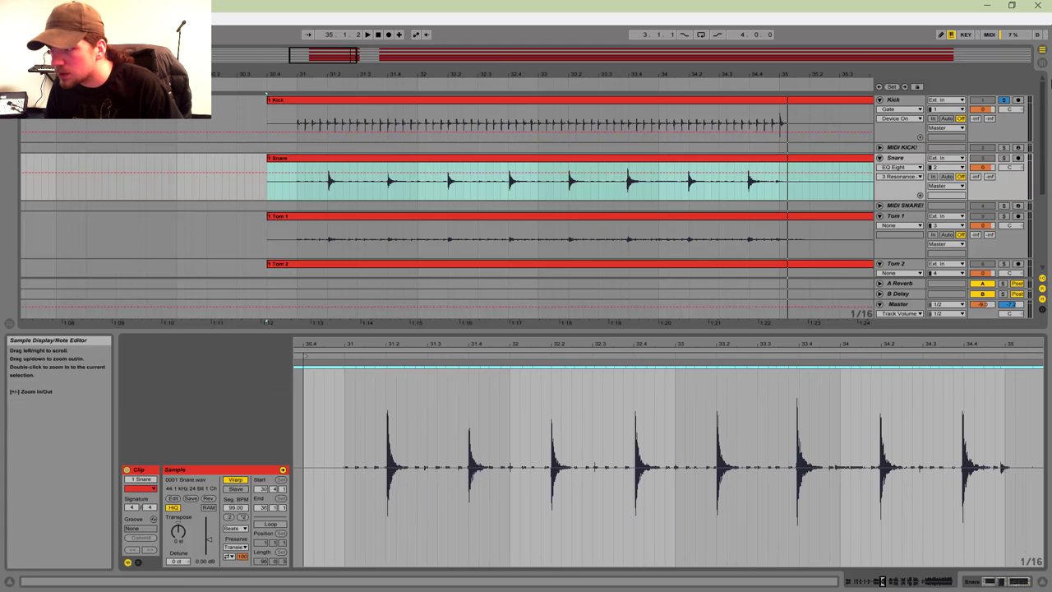
{"action": "left_click", "coordinate": [1003, 158]}
{"action": "key", "text": "space"}
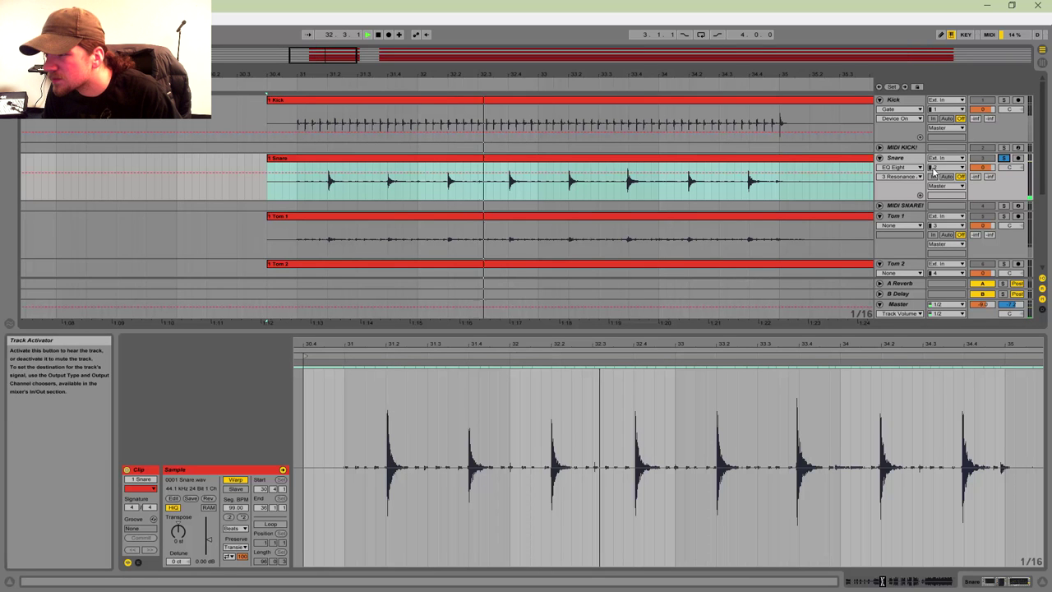
Step: Add warp markers to the Snare hits near 33.2, 33.4, 34.2 and 34.4 and align them to the grid
{"action": "left_click", "coordinate": [796, 362]}
{"action": "double_click", "coordinate": [880, 363]}
{"action": "double_click", "coordinate": [962, 362]}
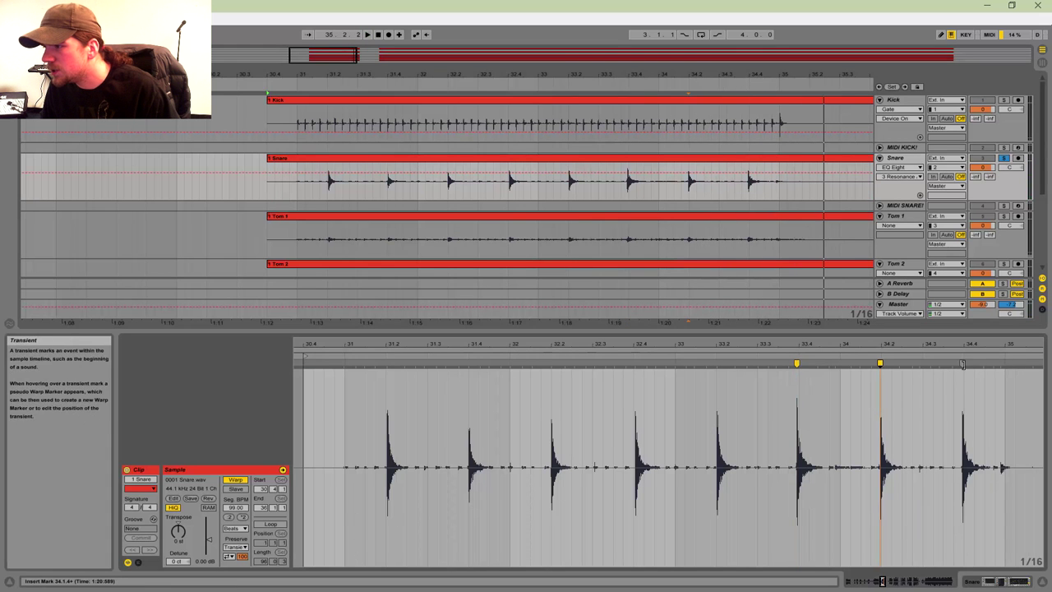
{"action": "double_click", "coordinate": [718, 362]}
{"action": "key", "text": "space"}
{"action": "key", "text": "space"}
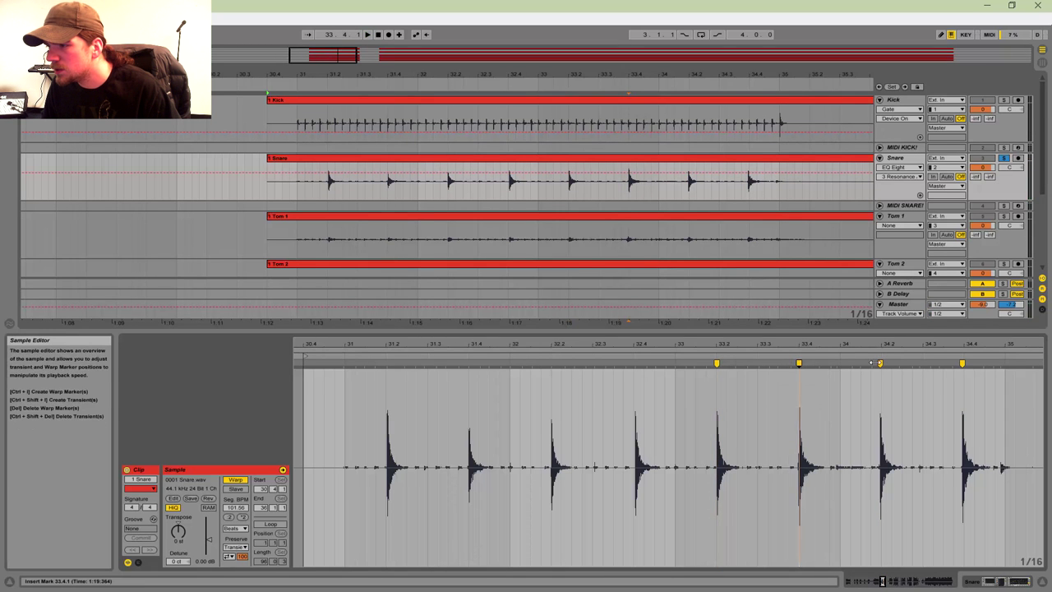
{"action": "left_click_drag", "start_coordinate": [963, 363], "coordinate": [964, 363]}
Step: Add warp markers to the Snare hits near 32.4, 32.2, 31.4 and 31.2 and align them to the grid
{"action": "double_click", "coordinate": [635, 363]}
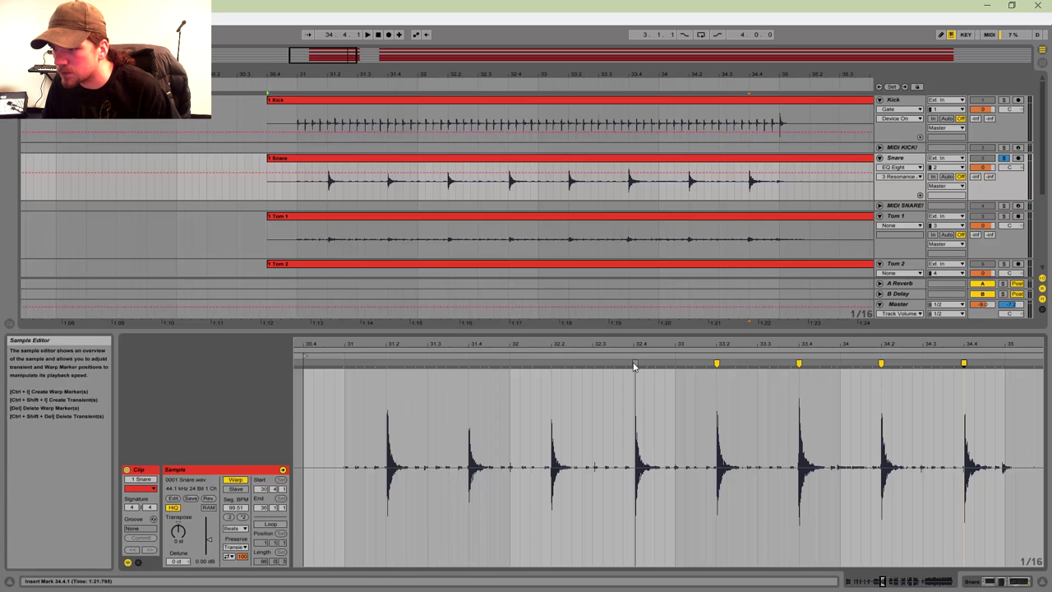
{"action": "double_click", "coordinate": [552, 363]}
{"action": "left_click", "coordinate": [469, 363]}
{"action": "double_click", "coordinate": [468, 363]}
{"action": "left_click", "coordinate": [387, 359]}
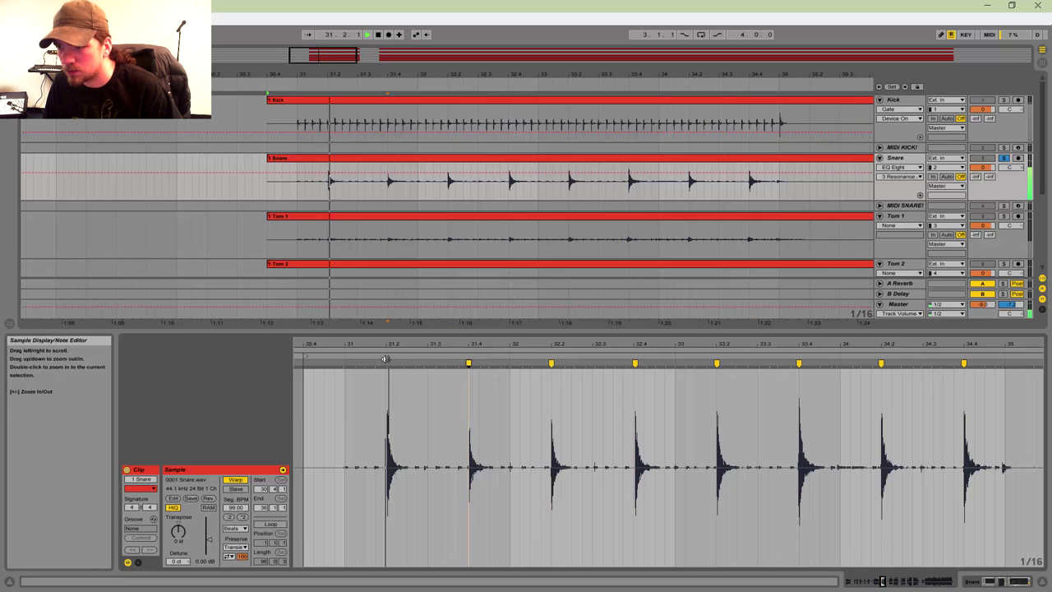
{"action": "left_click", "coordinate": [386, 363]}
{"action": "double_click", "coordinate": [386, 362]}
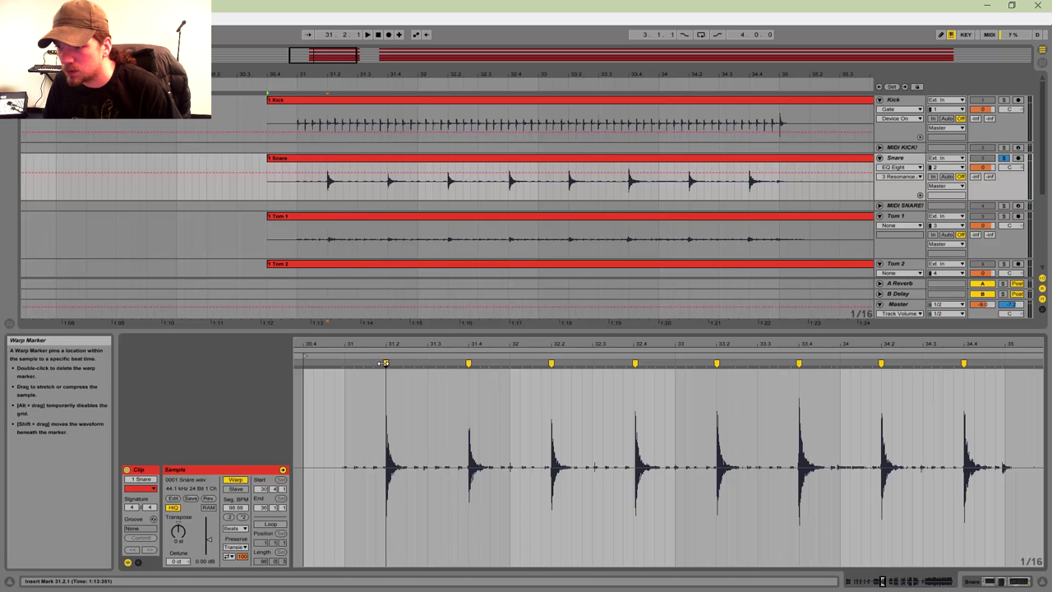
{"action": "left_click", "coordinate": [469, 364]}
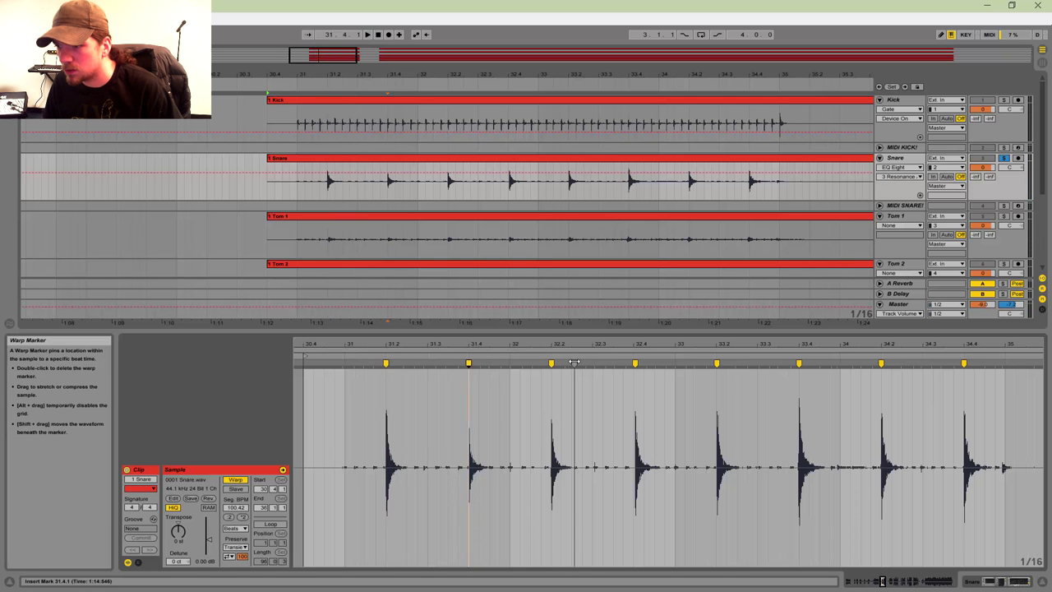
{"action": "left_click", "coordinate": [635, 363]}
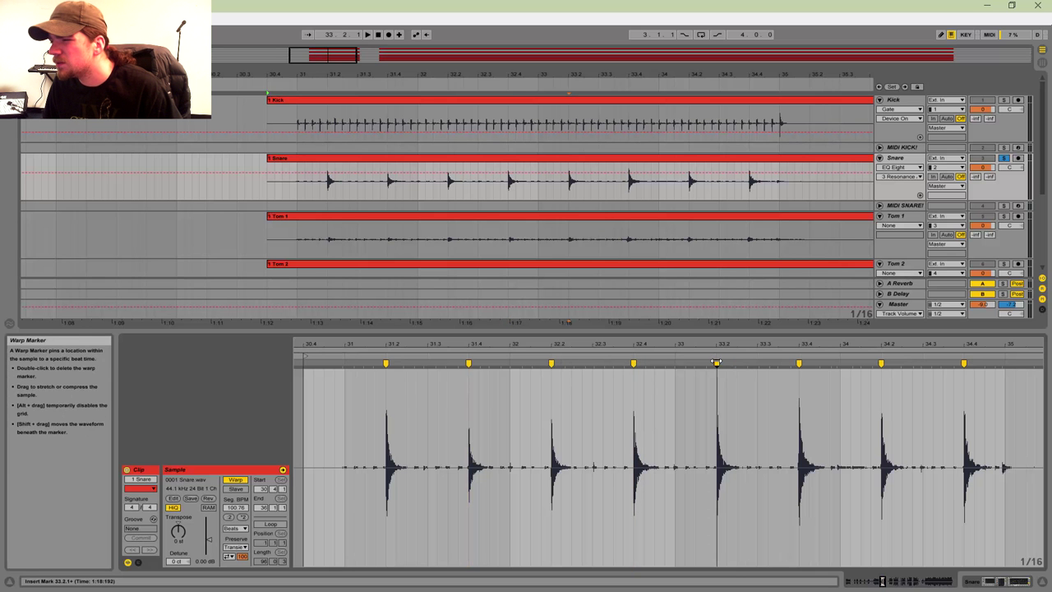
Step: Solo the Kick together with the Snare and listen to both corrected clips
{"action": "key", "text": "space"}
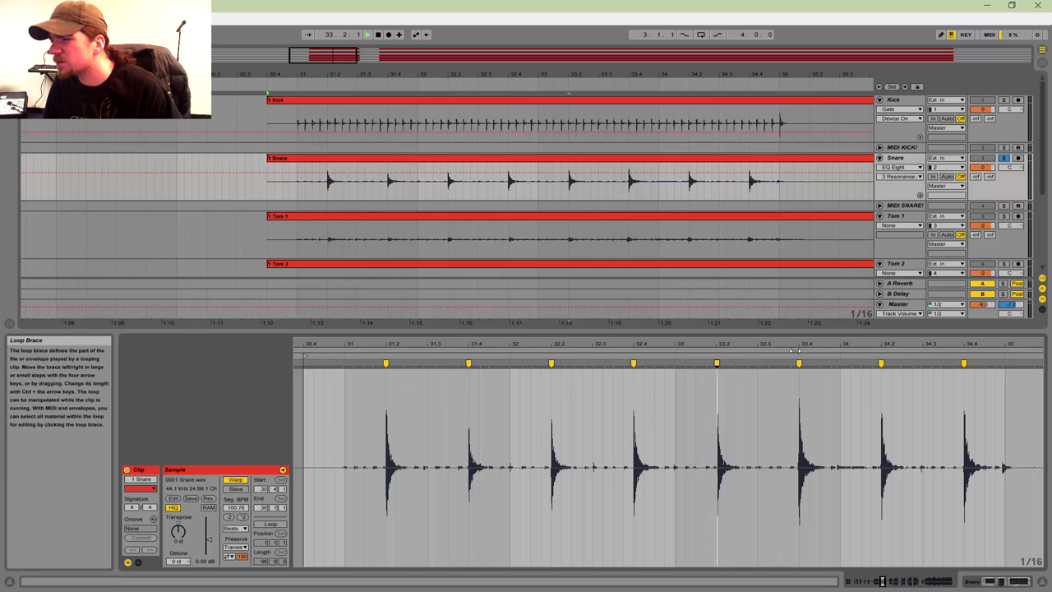
{"action": "left_click", "coordinate": [1003, 100]}
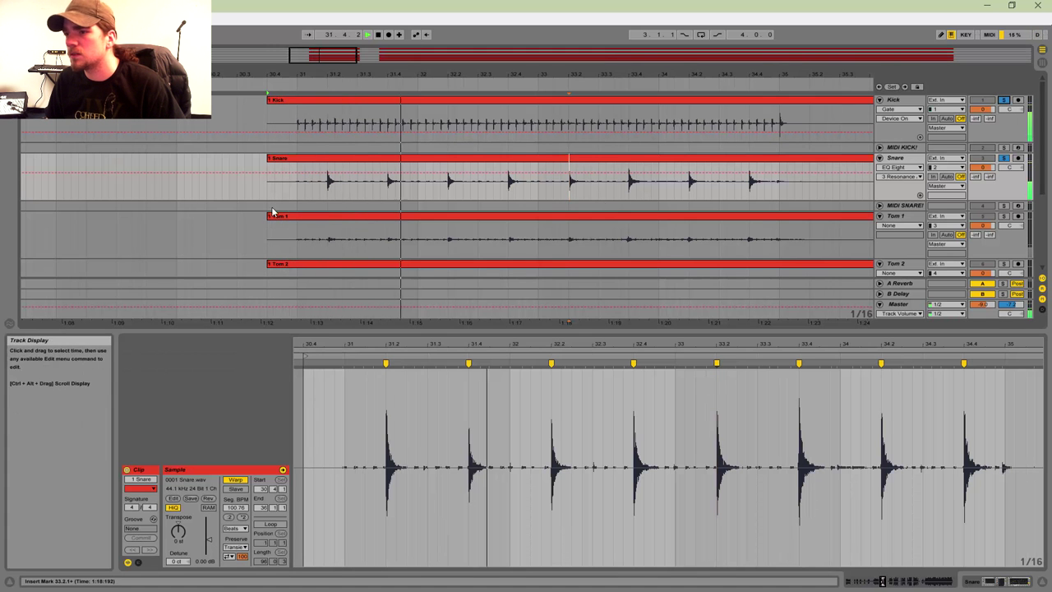
{"action": "scroll", "coordinate": [576, 172], "scroll_direction": "down", "scroll_amount": 3}
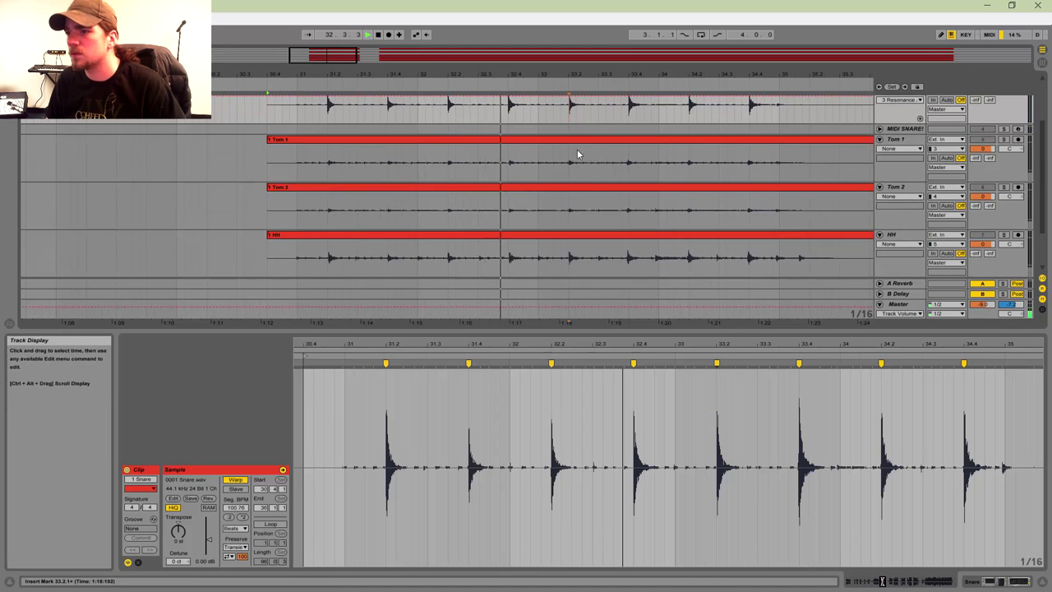
{"action": "key", "text": "space"}
Step: Delete the Tom 1 and Tom 2 clips from this section
{"action": "left_click", "coordinate": [577, 143]}
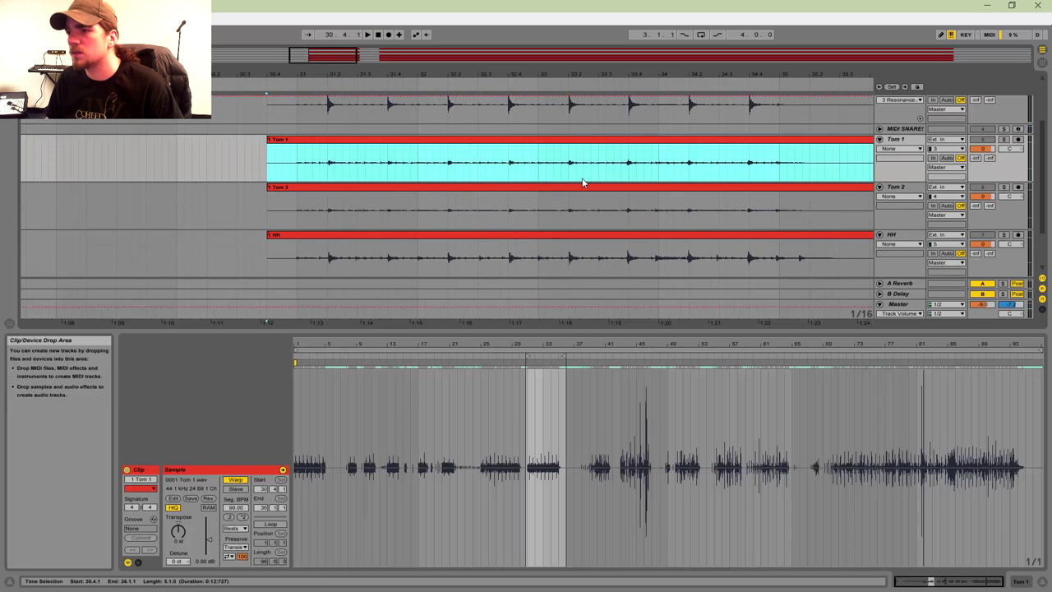
{"action": "left_click", "coordinate": [581, 192], "text": "shift"}
{"action": "key", "text": "Delete"}
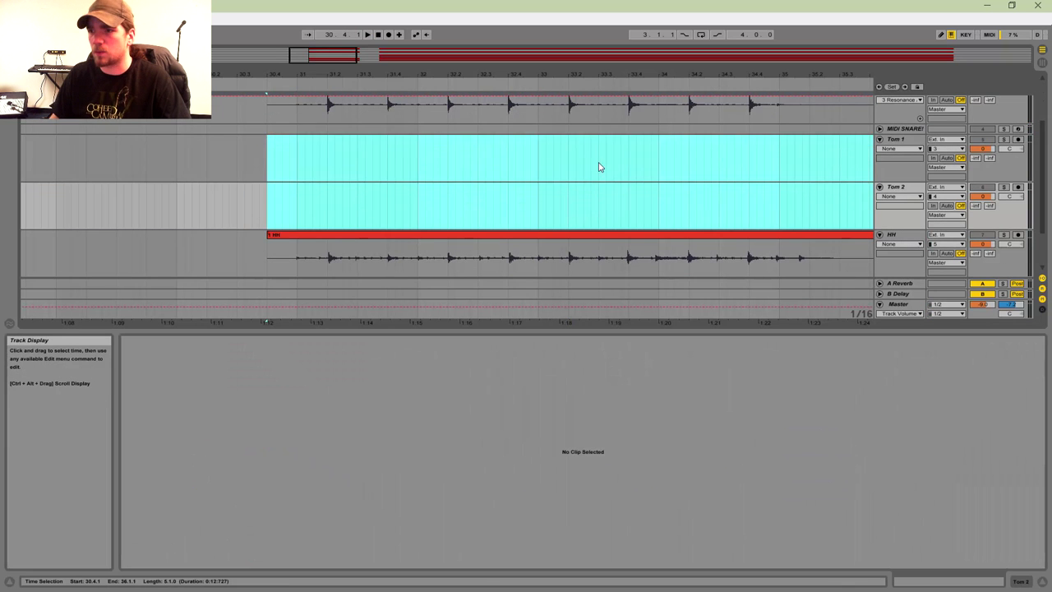
Step: Listen to the HH track soloed and delete its clip from this section
{"action": "scroll", "coordinate": [670, 198], "scroll_direction": "down", "scroll_amount": 2}
{"action": "scroll", "coordinate": [1018, 177], "scroll_direction": "up", "scroll_amount": 1}
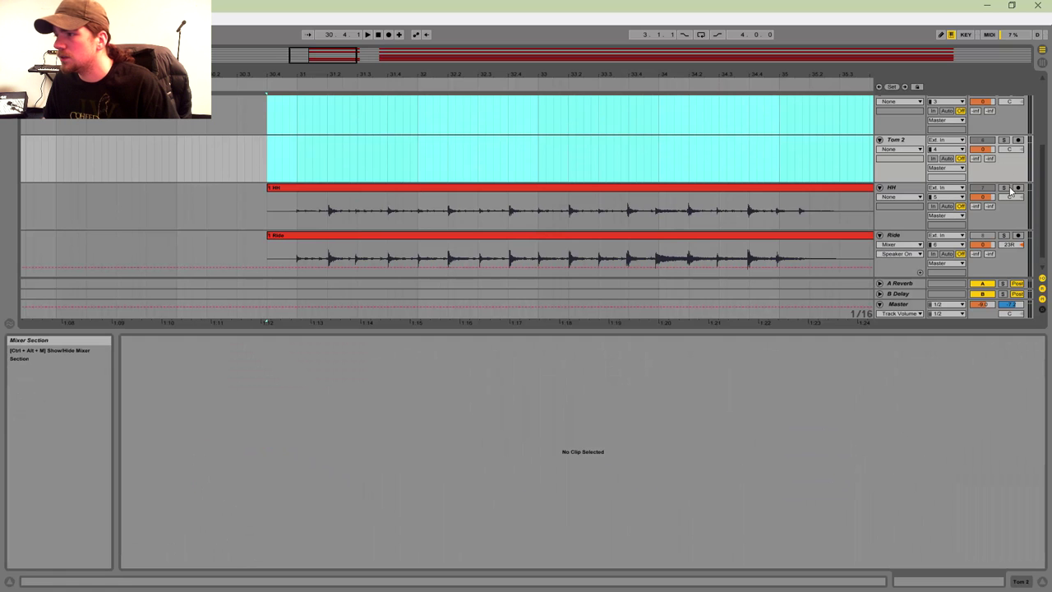
{"action": "left_click", "coordinate": [1004, 188]}
{"action": "key", "text": "space"}
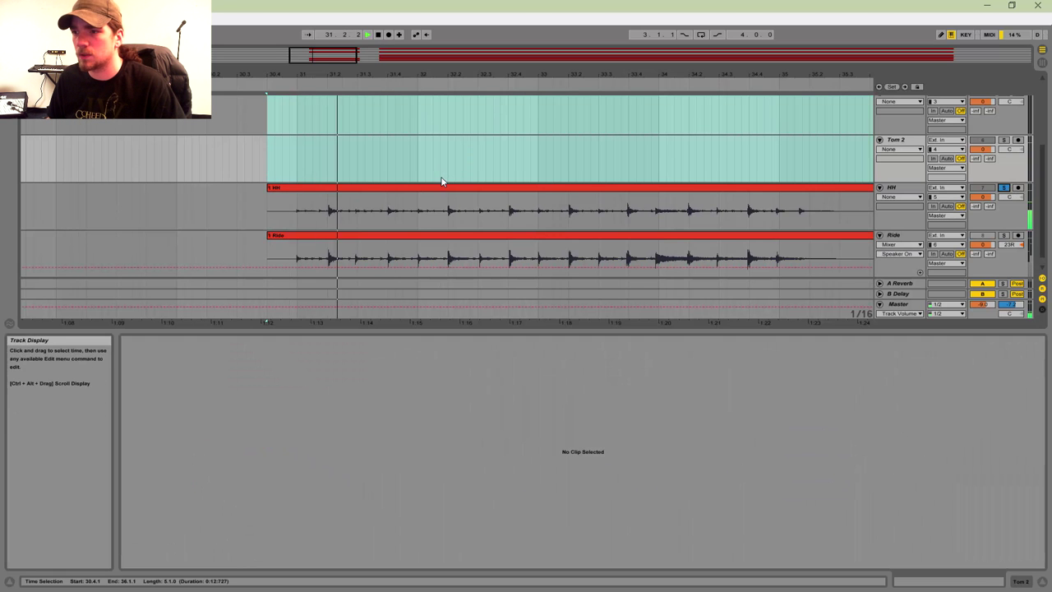
{"action": "left_click", "coordinate": [450, 187]}
{"action": "key", "text": "Delete"}
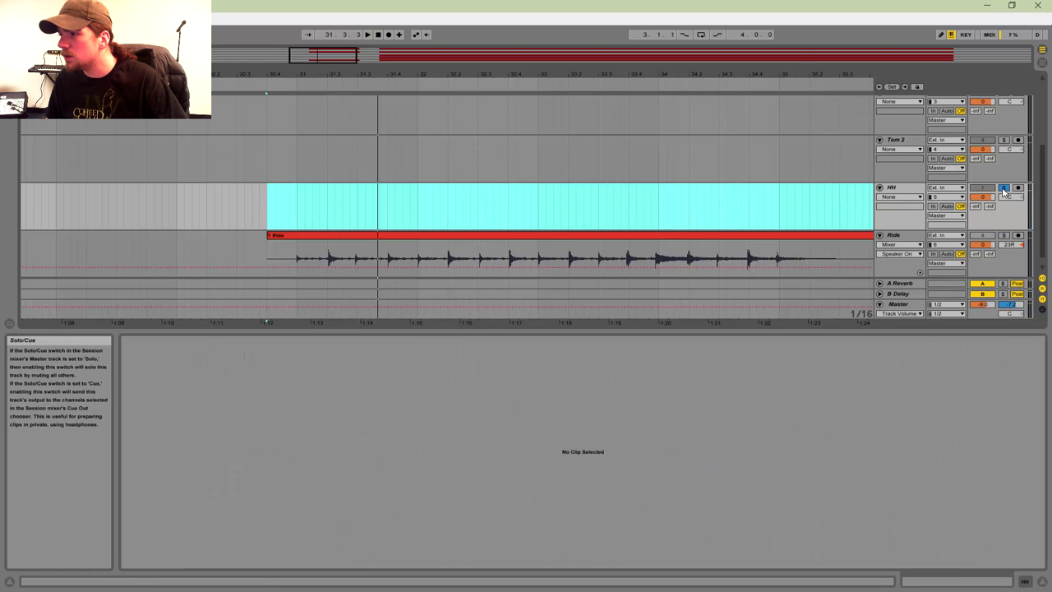
Step: Solo the Ride track, listen to its clip in this section and set the clip's warp mode to Complex
{"action": "left_click", "coordinate": [1003, 235]}
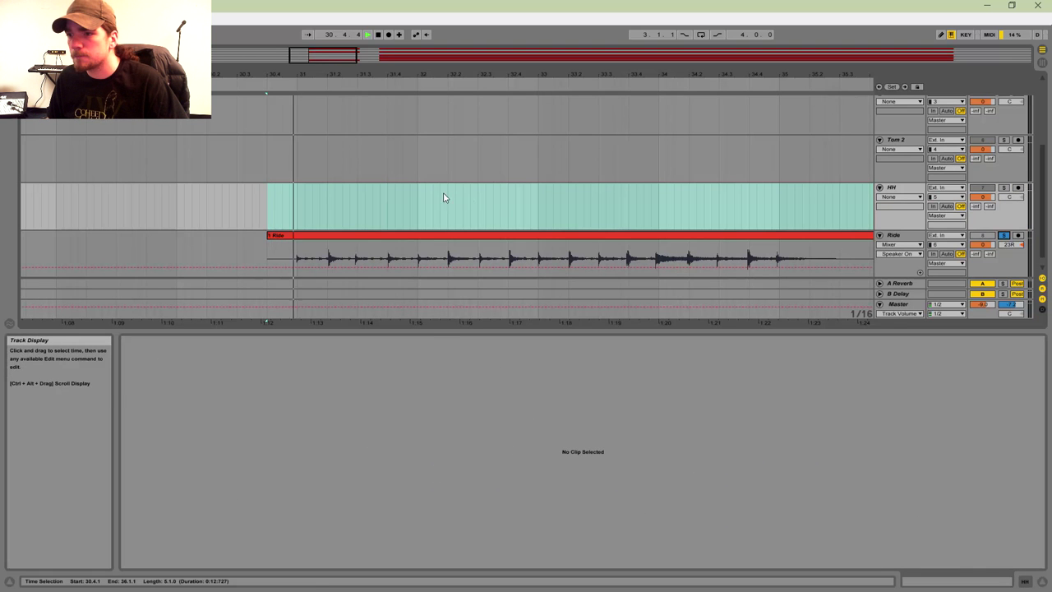
{"action": "left_click", "coordinate": [399, 238]}
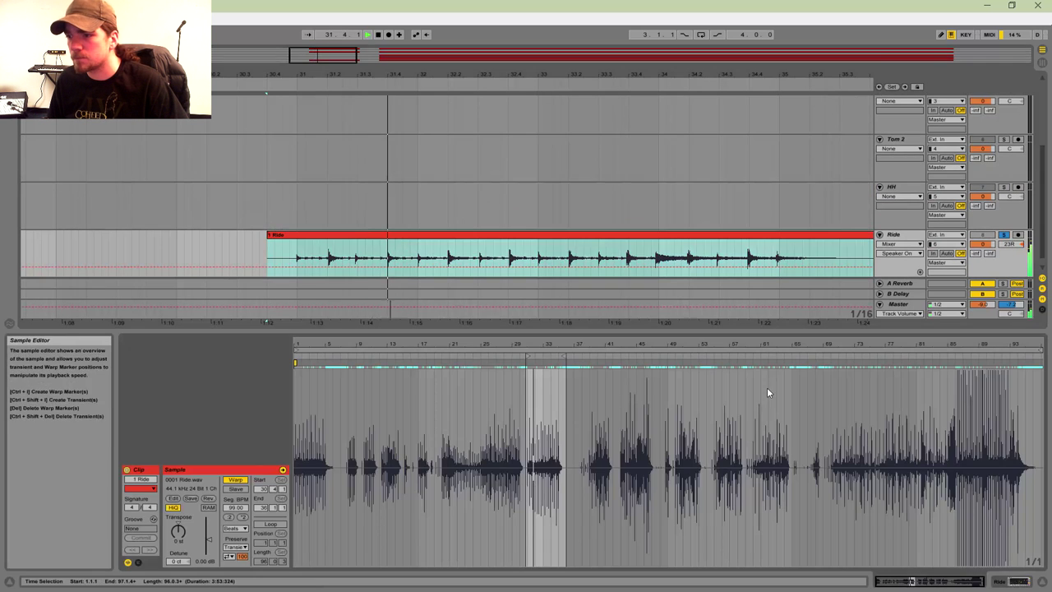
{"action": "left_click_drag", "start_coordinate": [549, 344], "coordinate": [667, 436]}
{"action": "key", "text": "space"}
{"action": "left_click", "coordinate": [238, 529]}
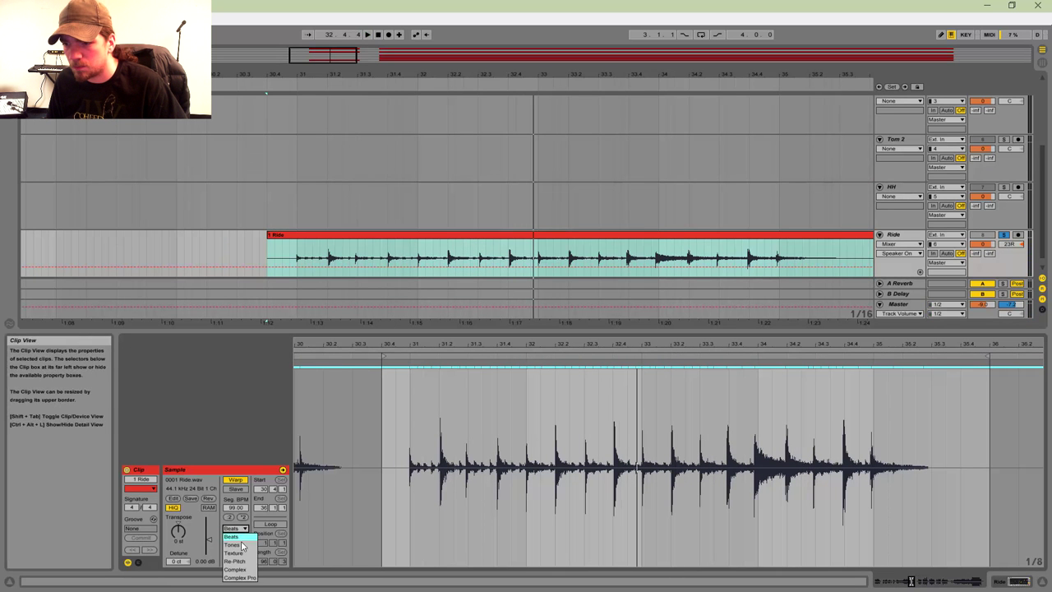
{"action": "left_click", "coordinate": [235, 569]}
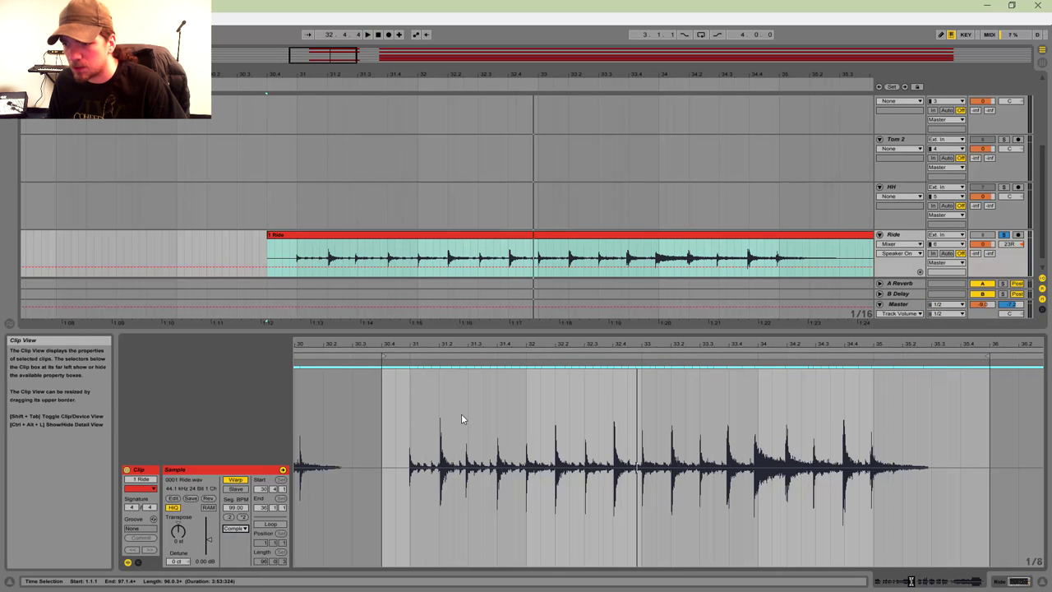
Step: Add warp markers to the Ride clip's hits from 31 through 32.4
{"action": "left_click", "coordinate": [410, 360]}
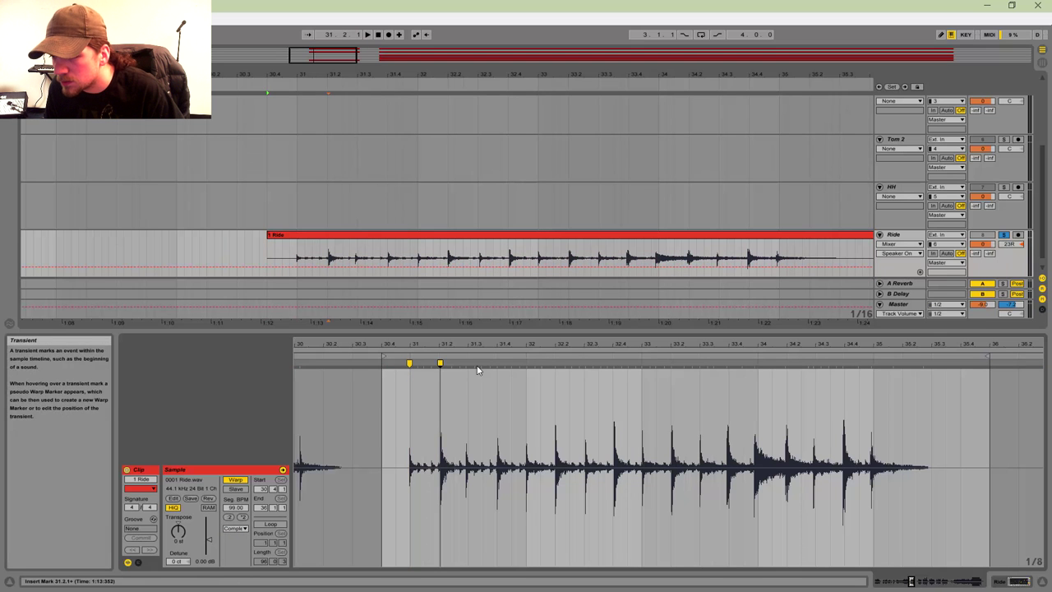
{"action": "double_click", "coordinate": [440, 363]}
{"action": "double_click", "coordinate": [465, 363]}
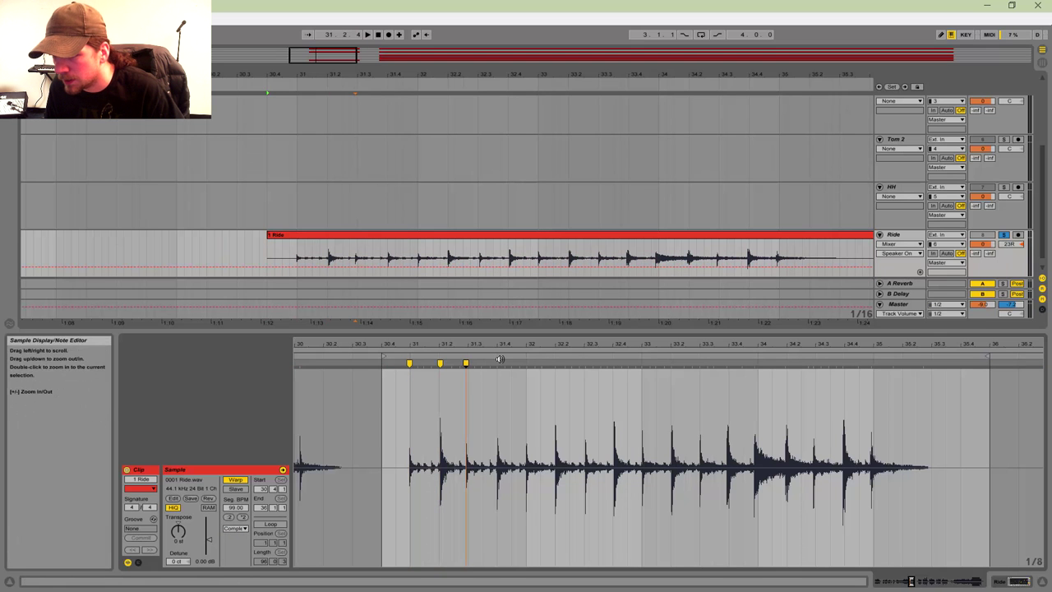
{"action": "left_click", "coordinate": [496, 362]}
{"action": "double_click", "coordinate": [497, 363]}
{"action": "double_click", "coordinate": [526, 364]}
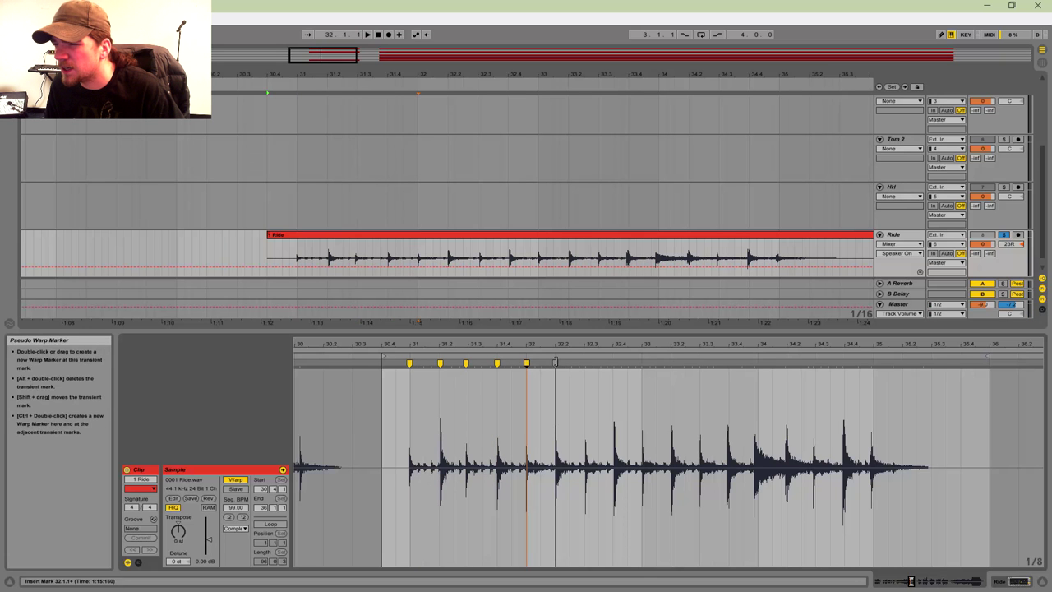
{"action": "double_click", "coordinate": [584, 363]}
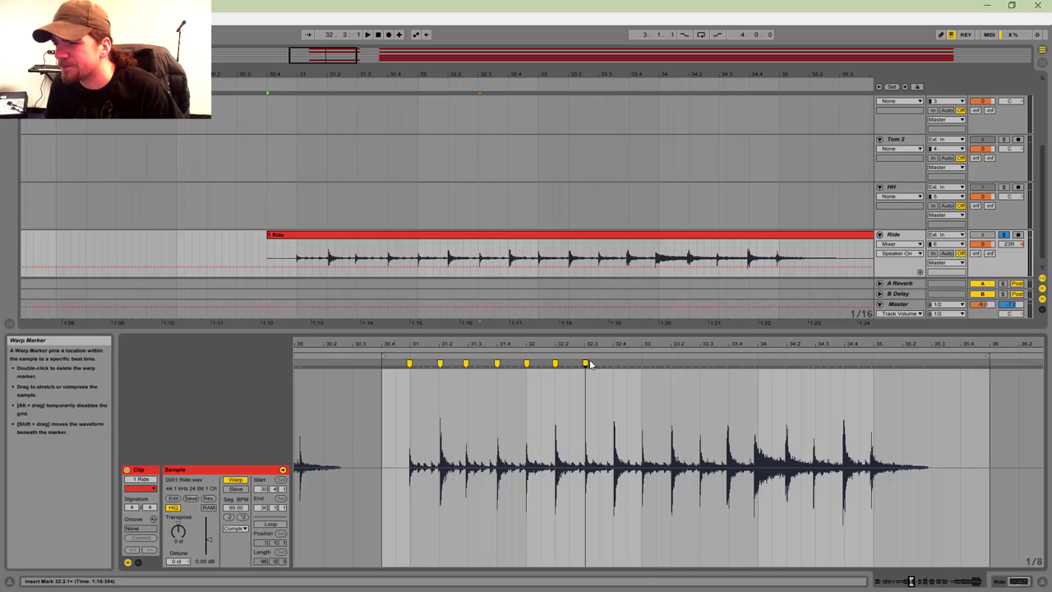
{"action": "double_click", "coordinate": [613, 363]}
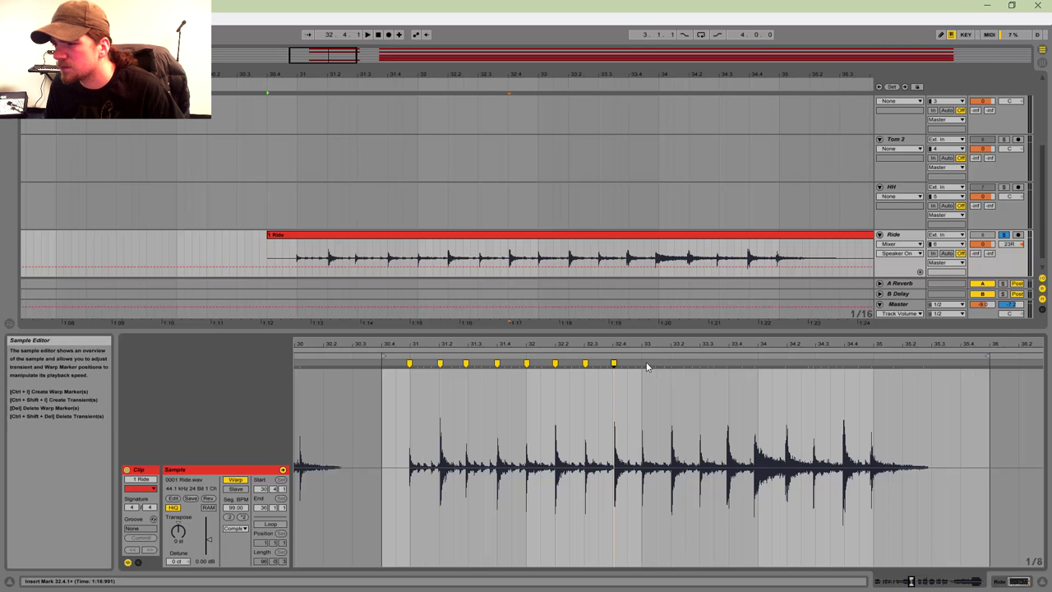
Step: Add warp markers to the Ride clip's remaining hits from 33 through the final hit near 35
{"action": "left_click_drag", "start_coordinate": [645, 344], "coordinate": [645, 426]}
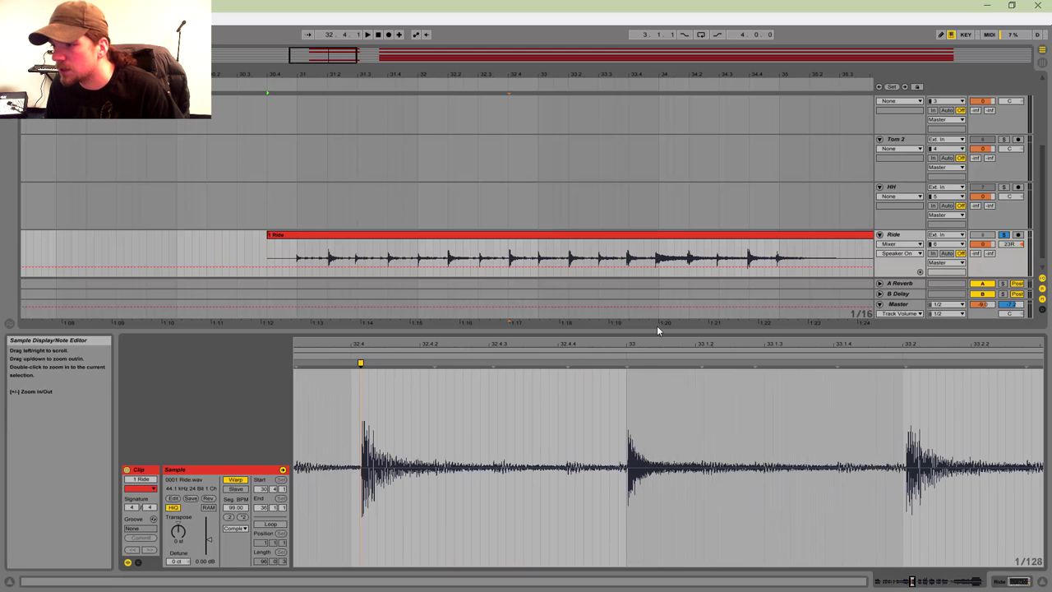
{"action": "double_click", "coordinate": [627, 362]}
{"action": "double_click", "coordinate": [905, 362]}
{"action": "left_click_drag", "start_coordinate": [906, 343], "coordinate": [468, 277]}
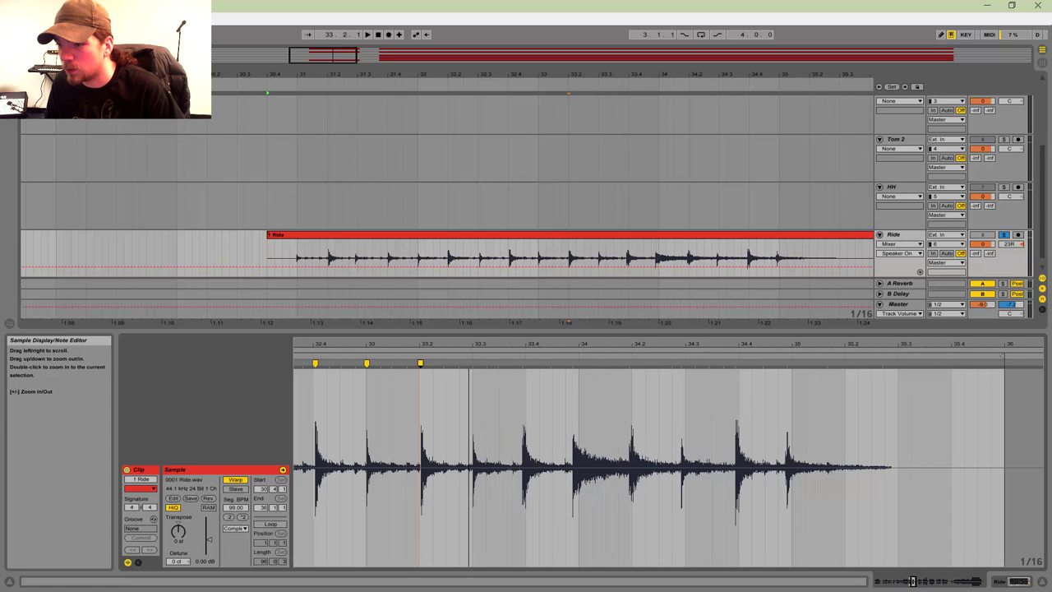
{"action": "double_click", "coordinate": [474, 364]}
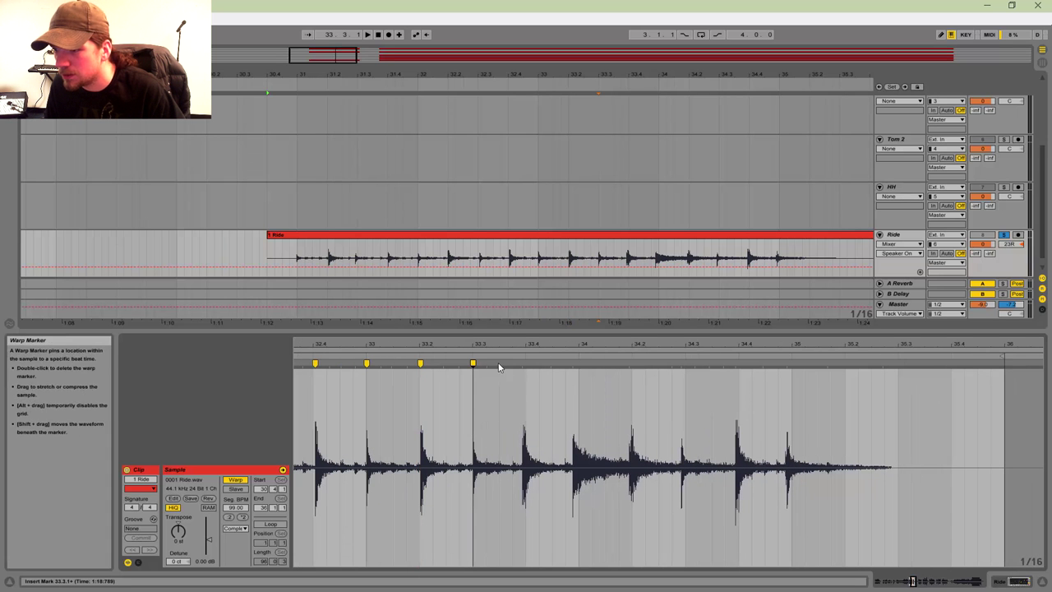
{"action": "double_click", "coordinate": [521, 363]}
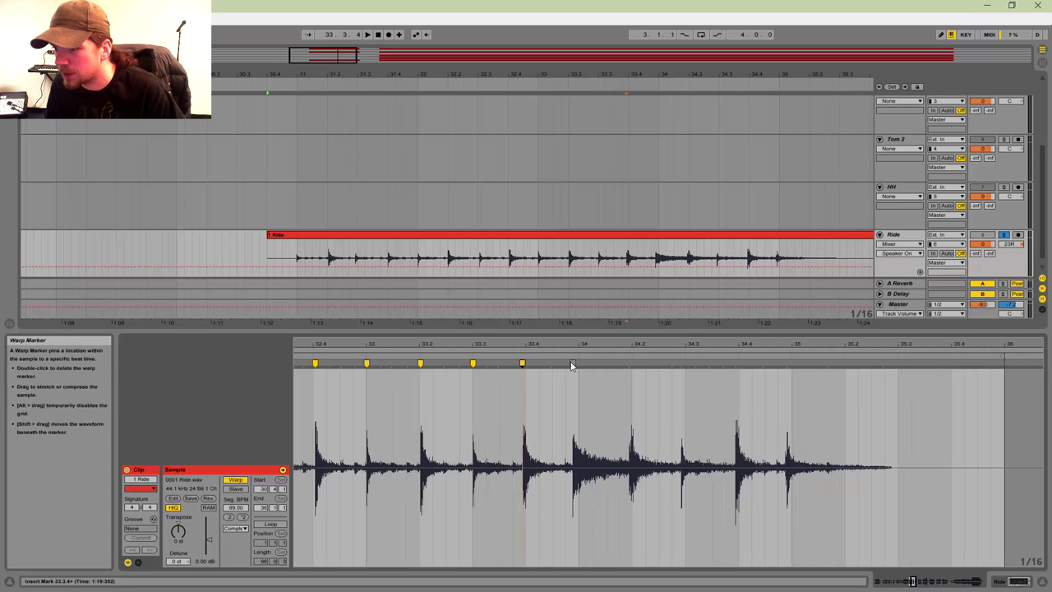
{"action": "double_click", "coordinate": [573, 363]}
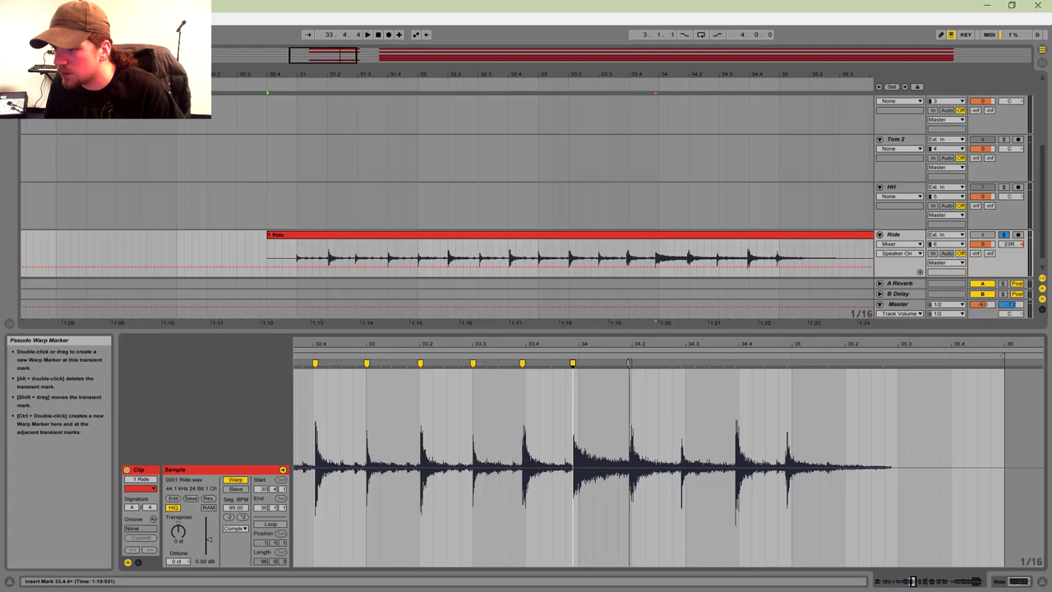
{"action": "double_click", "coordinate": [680, 364]}
{"action": "double_click", "coordinate": [736, 364]}
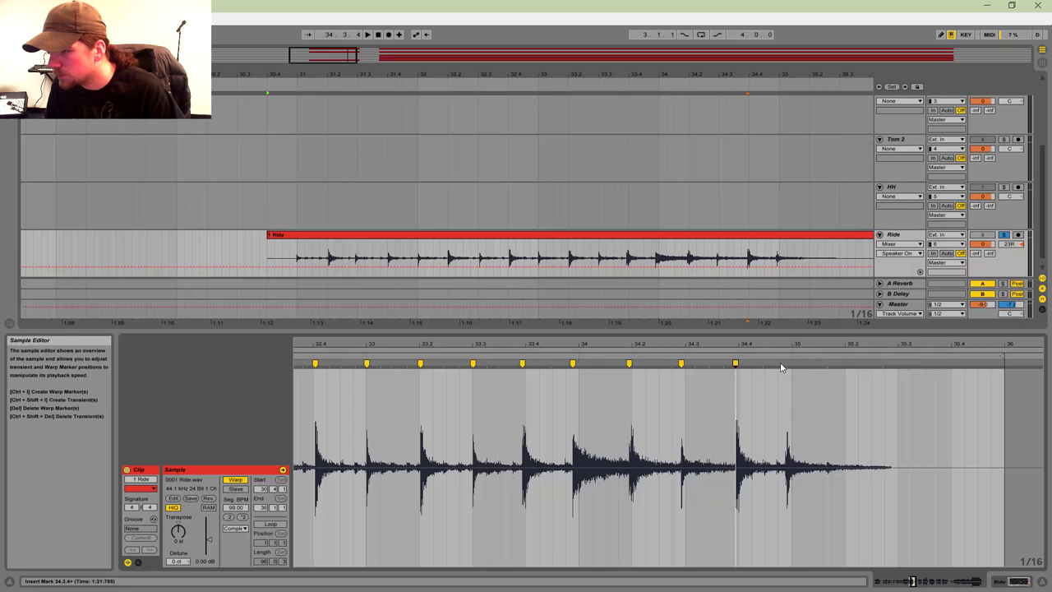
{"action": "double_click", "coordinate": [787, 363]}
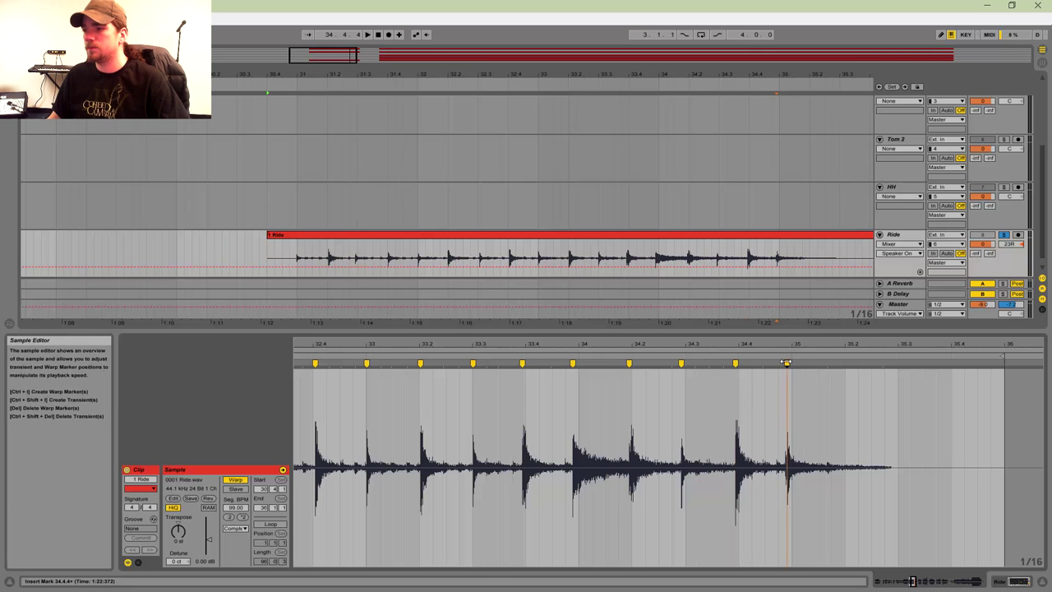
Step: Align the Ride warp markers to the grid, working backwards from the last hit at 35 to 33
{"action": "left_click_drag", "start_coordinate": [787, 362], "coordinate": [739, 363]}
{"action": "double_click", "coordinate": [680, 363]}
{"action": "left_click_drag", "start_coordinate": [629, 362], "coordinate": [472, 362]}
{"action": "left_click", "coordinate": [420, 364]}
{"action": "key", "text": "space"}
{"action": "key", "text": "space"}
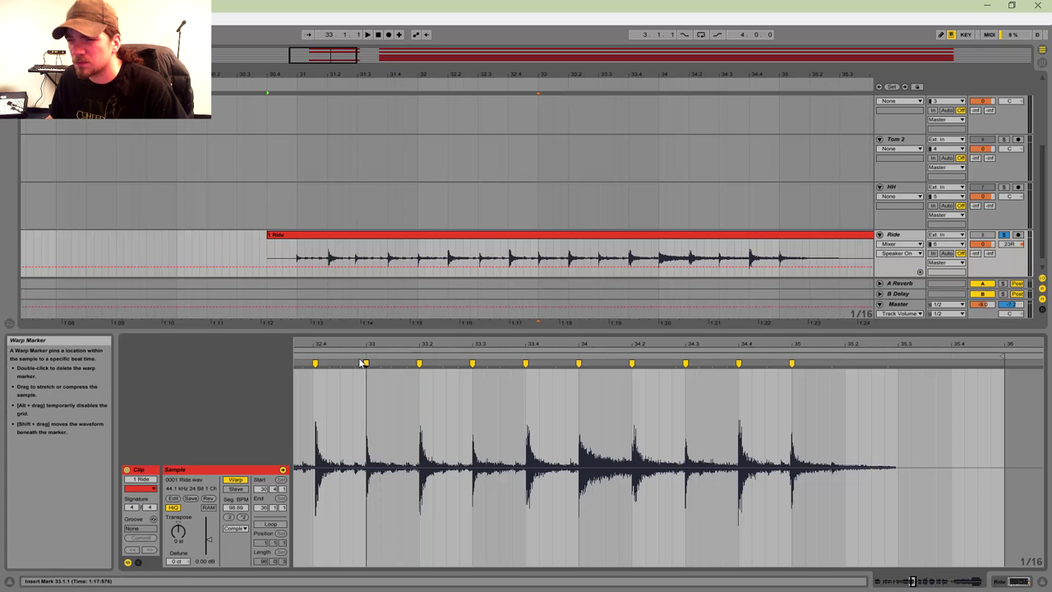
Step: Align the earlier Ride warp markers to the grid, from 32.4 back to 31.2
{"action": "left_click_drag", "start_coordinate": [353, 345], "coordinate": [726, 382]}
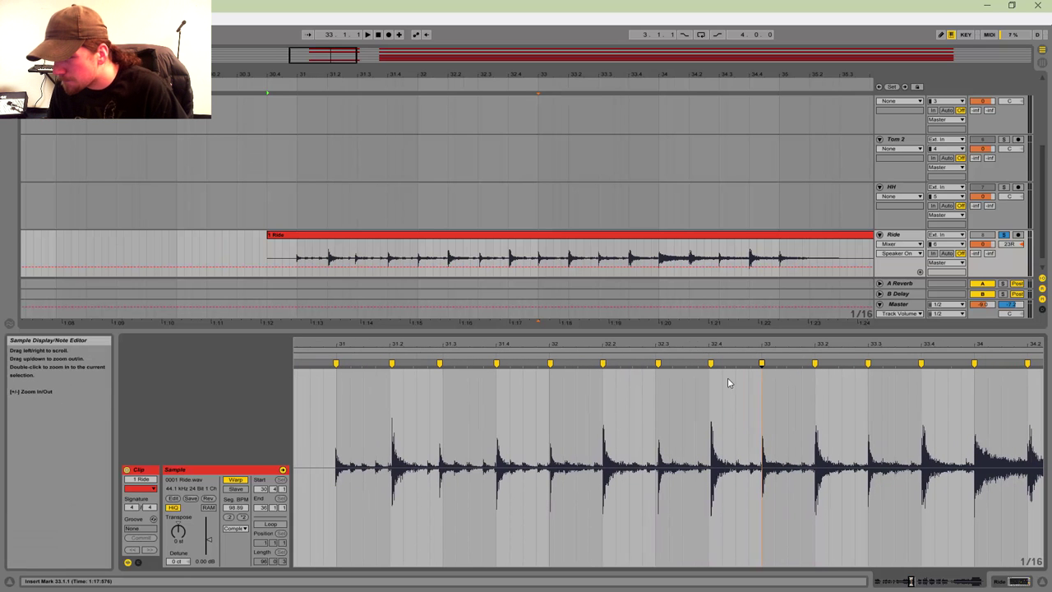
{"action": "left_click", "coordinate": [709, 363]}
{"action": "left_click", "coordinate": [656, 364]}
{"action": "left_click", "coordinate": [549, 364]}
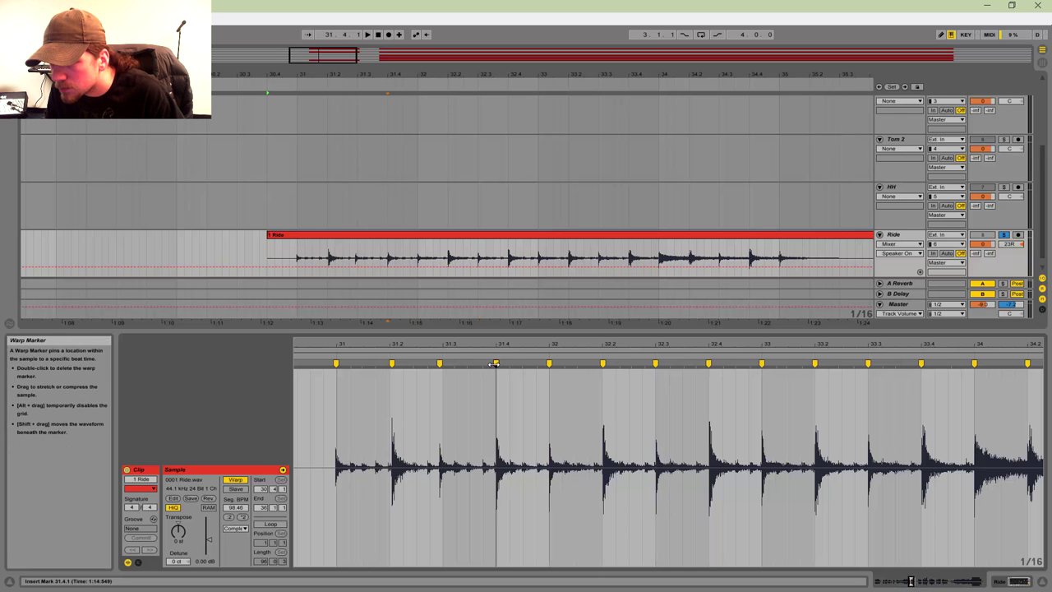
{"action": "left_click", "coordinate": [440, 363]}
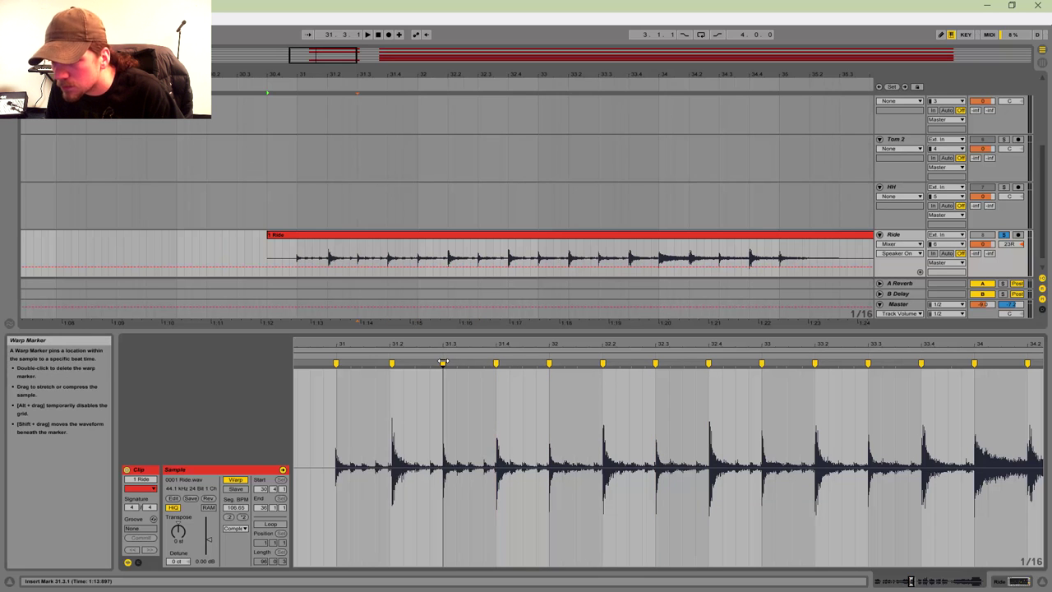
{"action": "left_click", "coordinate": [388, 363]}
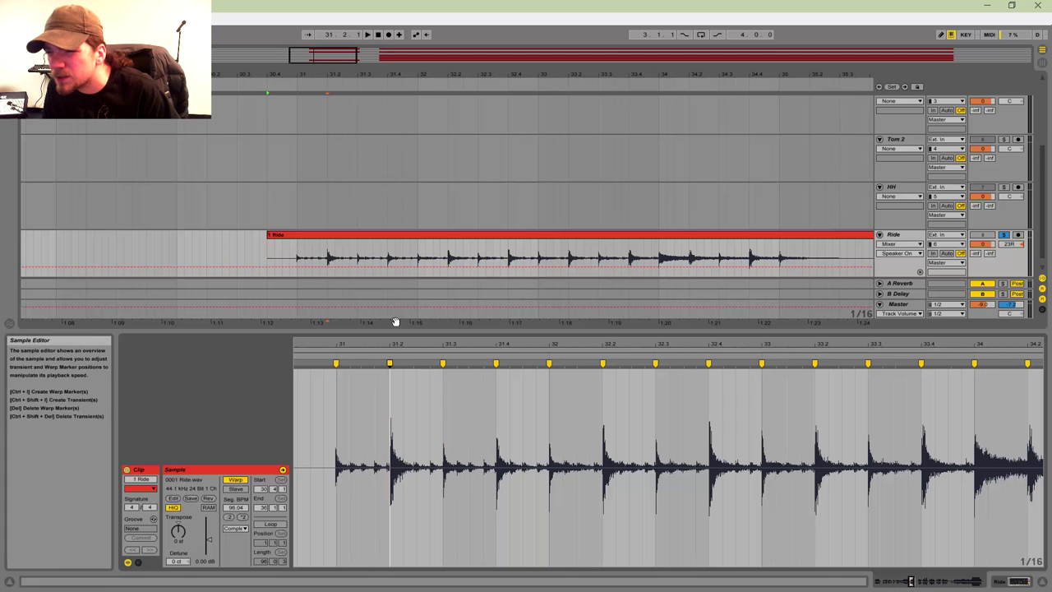
Step: Solo the Kick and Snare together with the Ride, play the section and lower the Ride's volume to -8.2
{"action": "left_click", "coordinate": [403, 235]}
{"action": "left_click_drag", "start_coordinate": [342, 55], "coordinate": [469, 58]}
{"action": "scroll", "coordinate": [927, 167], "scroll_direction": "up", "scroll_amount": 3}
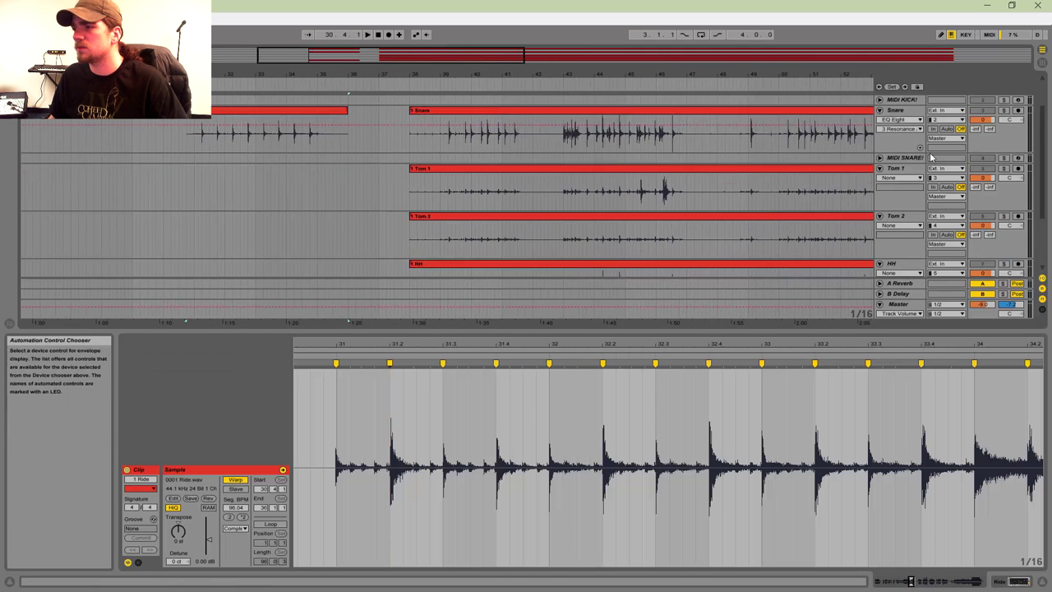
{"action": "left_click", "coordinate": [1004, 100]}
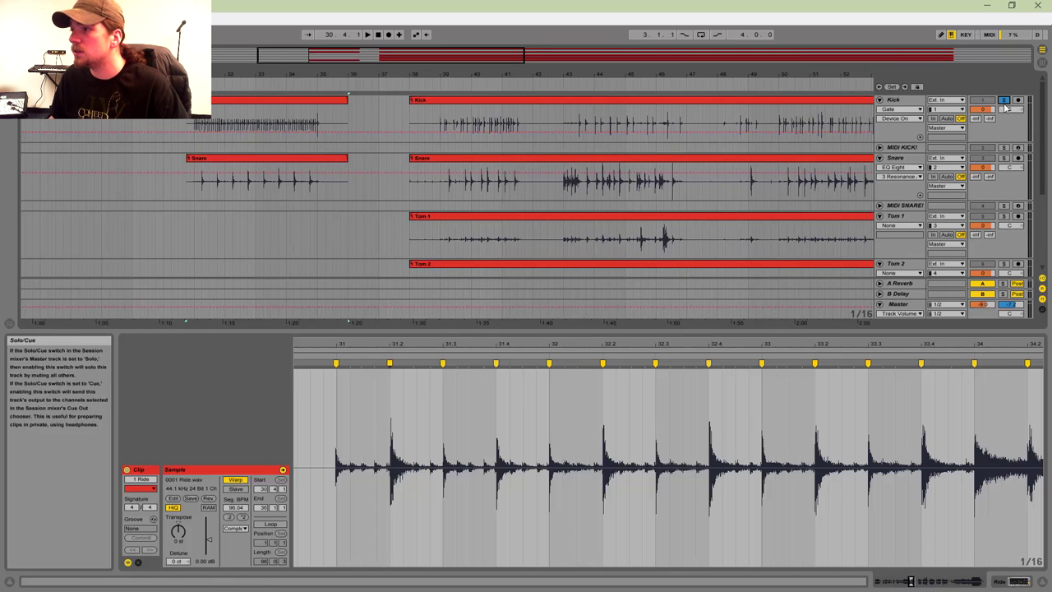
{"action": "left_click", "coordinate": [1003, 158]}
{"action": "key", "text": "space"}
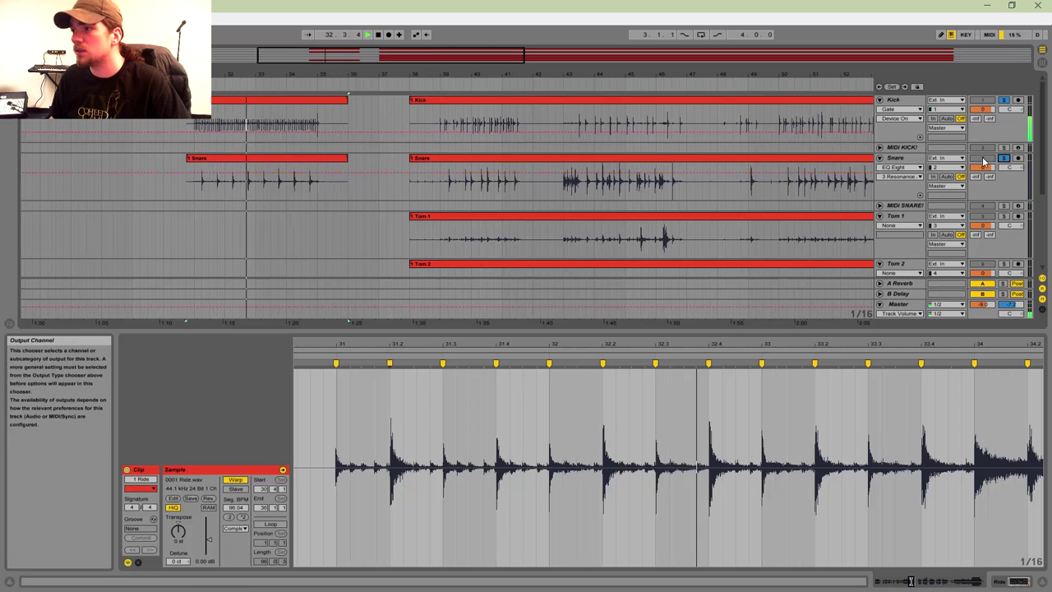
{"action": "scroll", "coordinate": [983, 164], "scroll_direction": "down", "scroll_amount": 4}
{"action": "mouse_move", "coordinate": [983, 234]}
{"action": "left_mouse_down"}
{"action": "mouse_move", "coordinate": [984, 224]}
{"action": "mouse_move", "coordinate": [984, 238]}
{"action": "left_mouse_up"}
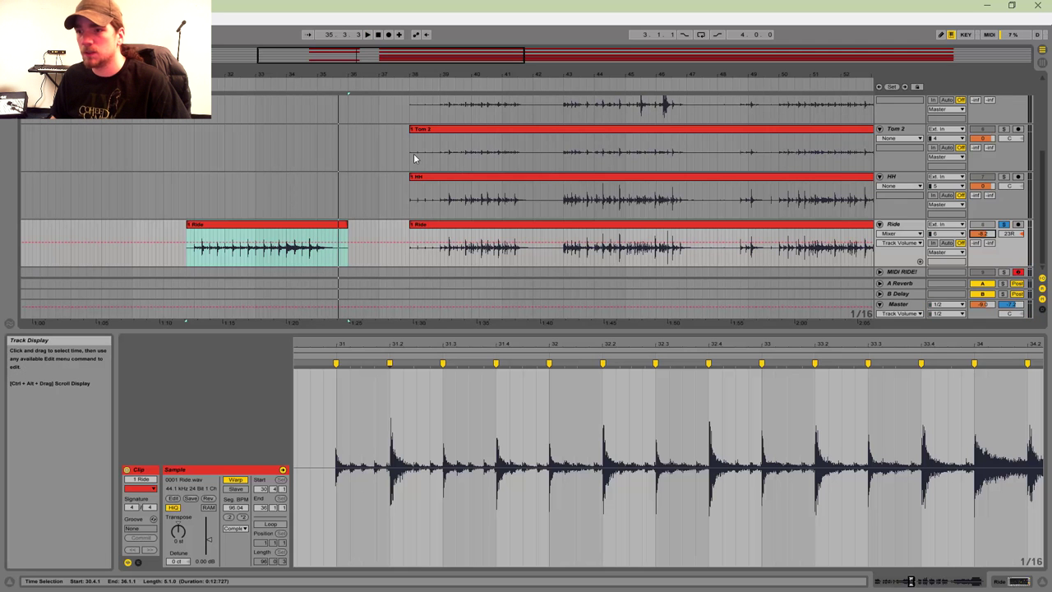
Step: Open the corrected Kick clip and listen to it together with the Snare and Ride
{"action": "scroll", "coordinate": [411, 183], "scroll_direction": "up", "scroll_amount": 4}
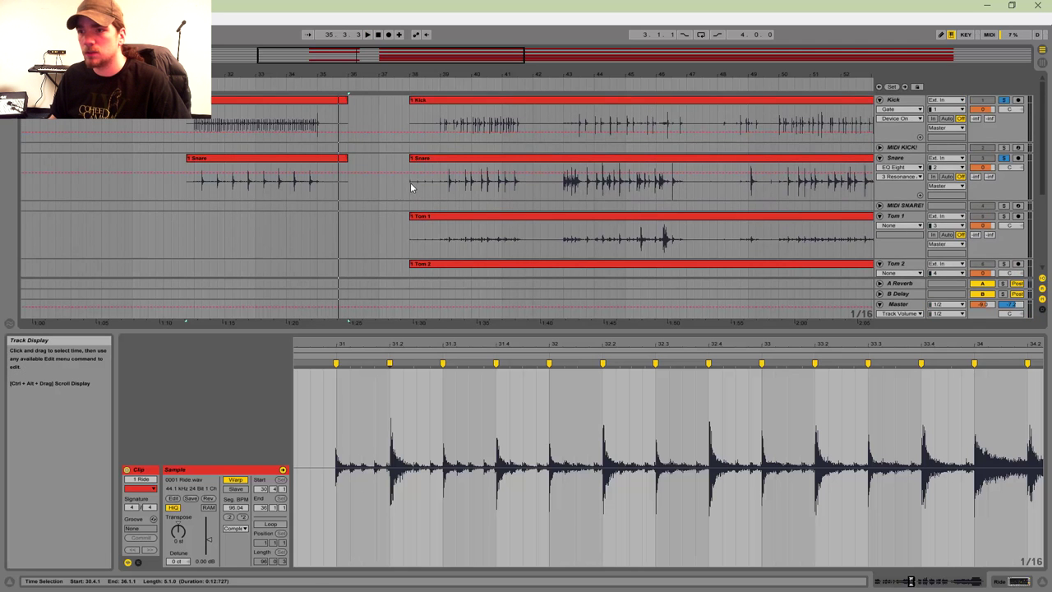
{"action": "left_click", "coordinate": [232, 101]}
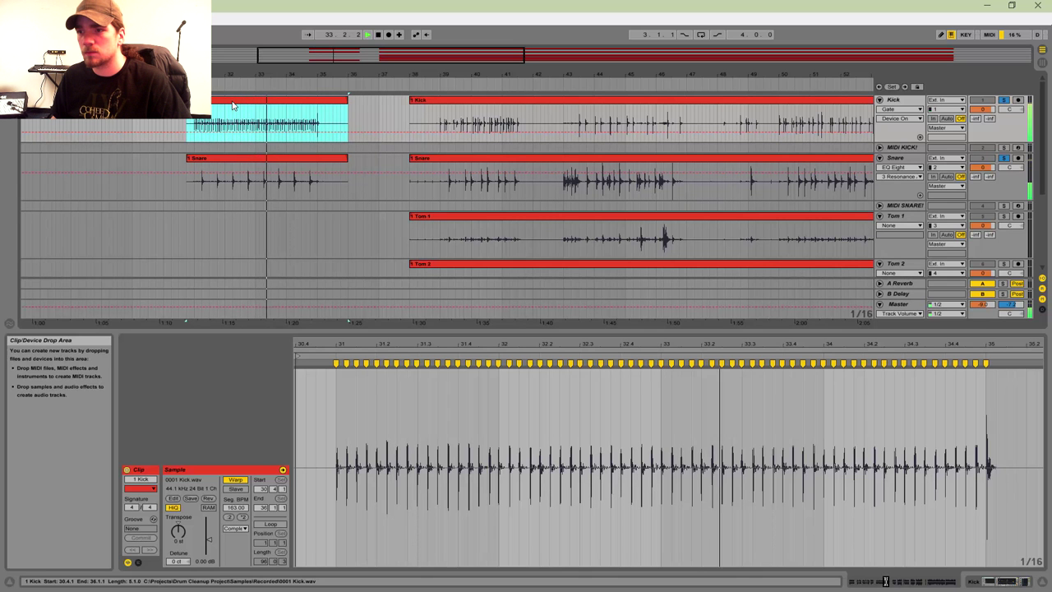
{"action": "left_click", "coordinate": [401, 371]}
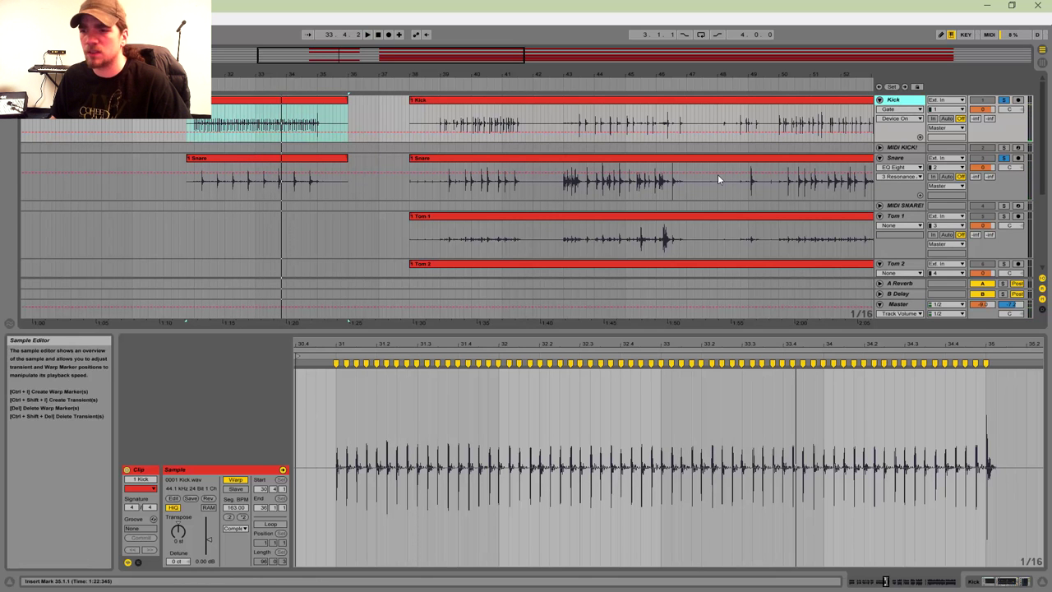
Step: Set the Kick Gate's threshold to -26.9 dB and lower the Kick EQ's high-cut frequency to about 3.9 kHz
{"action": "double_click", "coordinate": [897, 99]}
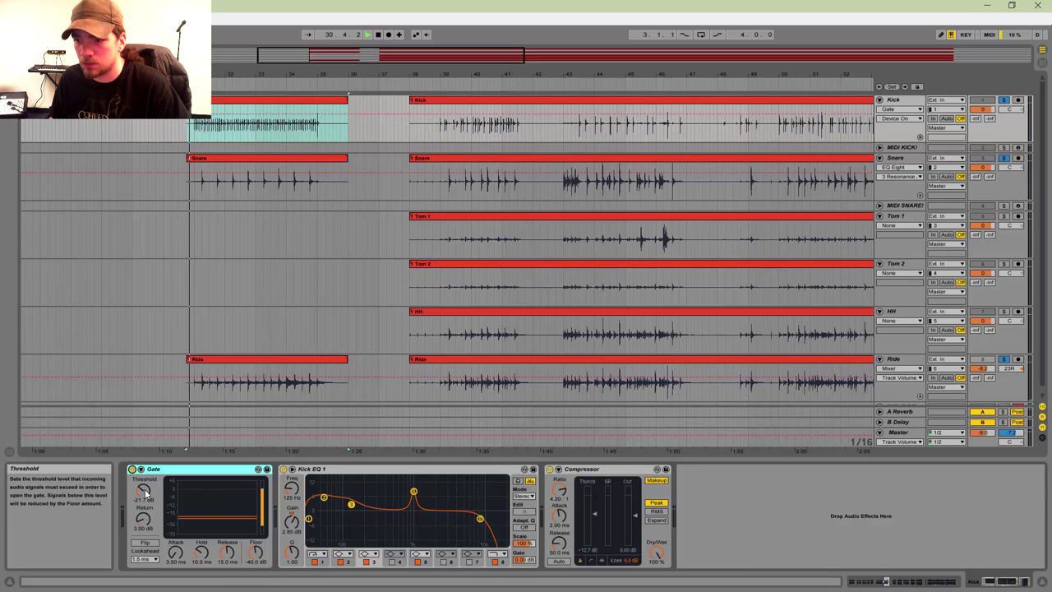
{"action": "left_click_drag", "start_coordinate": [144, 491], "coordinate": [144, 507]}
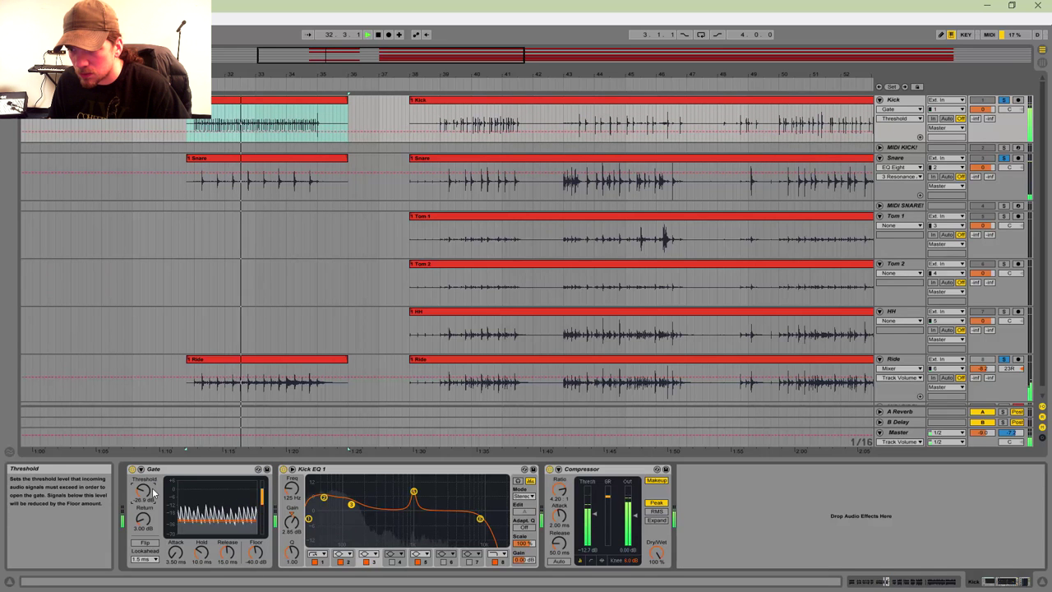
{"action": "key", "text": "space"}
{"action": "left_click_drag", "start_coordinate": [480, 519], "coordinate": [454, 516]}
Step: Play the section with the adjusted Kick and inspect the effects on the Ride and Snare tracks
{"action": "key", "text": "space"}
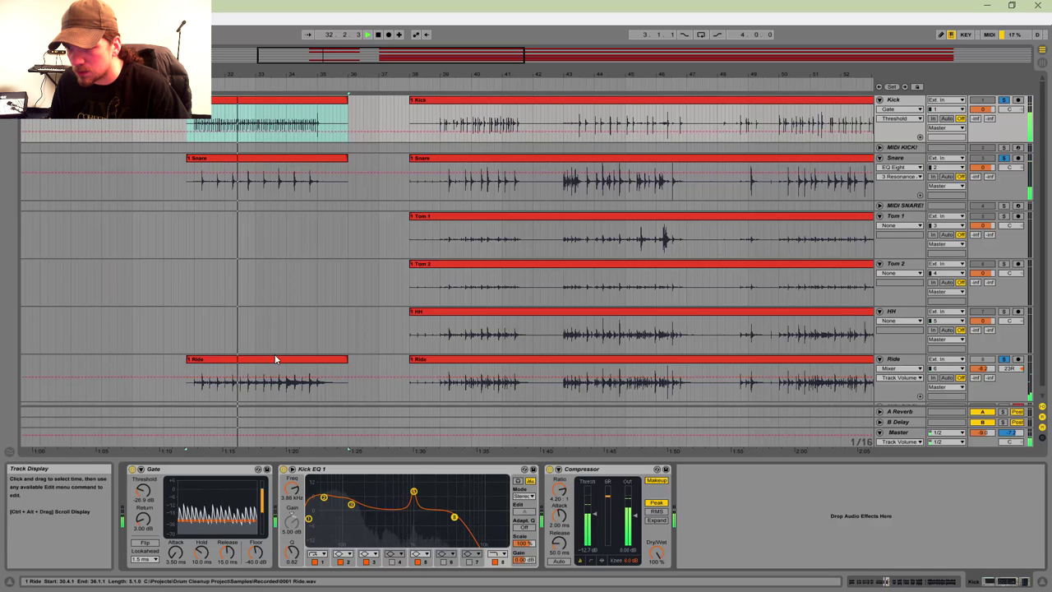
{"action": "left_click", "coordinate": [899, 366]}
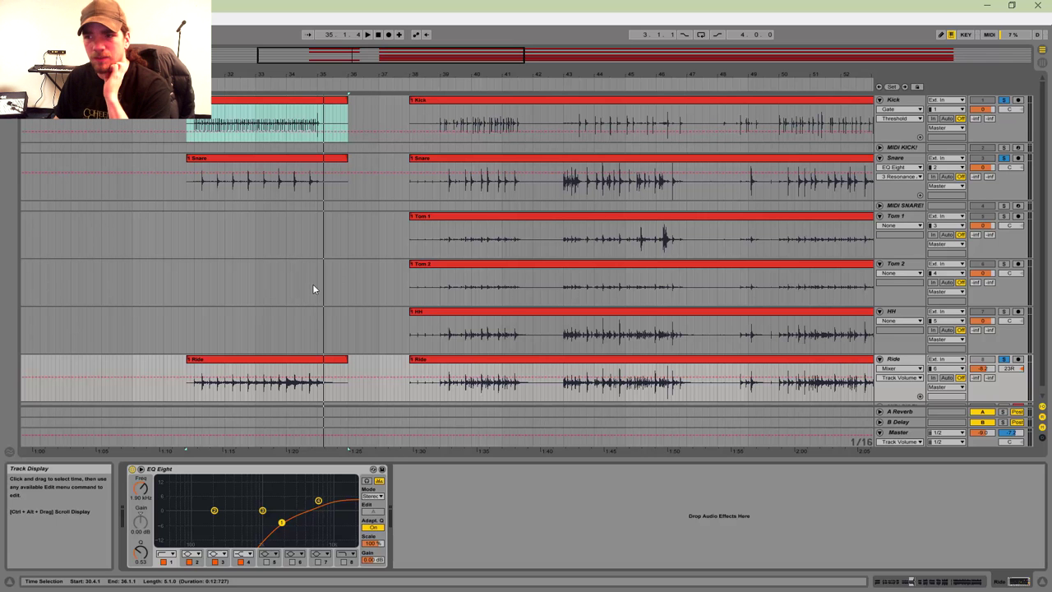
{"action": "left_click", "coordinate": [232, 158]}
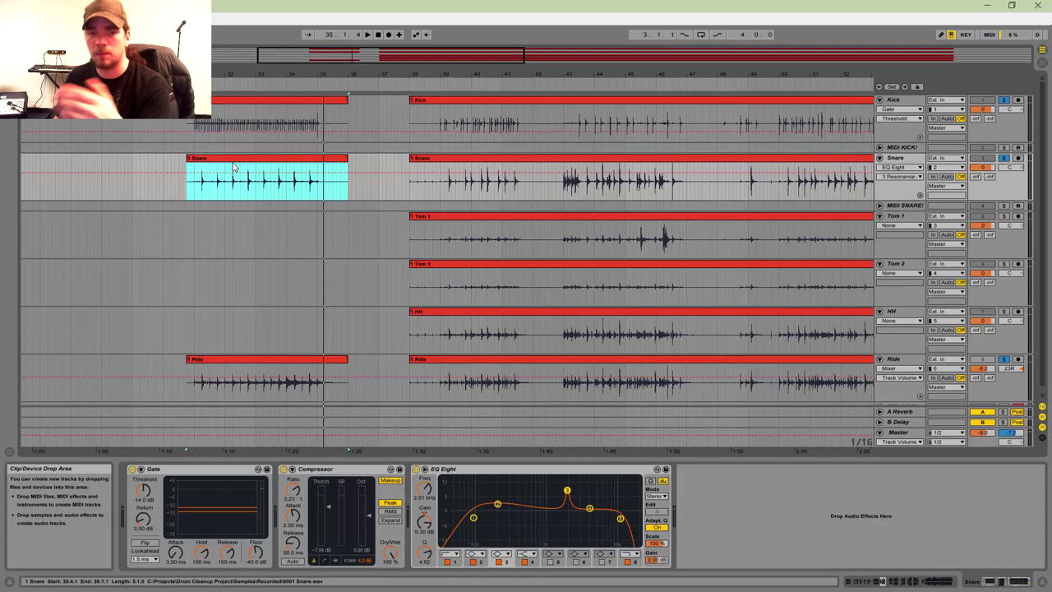
Step: Trim away the early part of the long Kick-to-Ride clips, place the remaining section at 38.2.4, and play it
{"action": "left_click", "coordinate": [439, 103]}
{"action": "left_click_drag", "start_coordinate": [454, 53], "coordinate": [460, 12]}
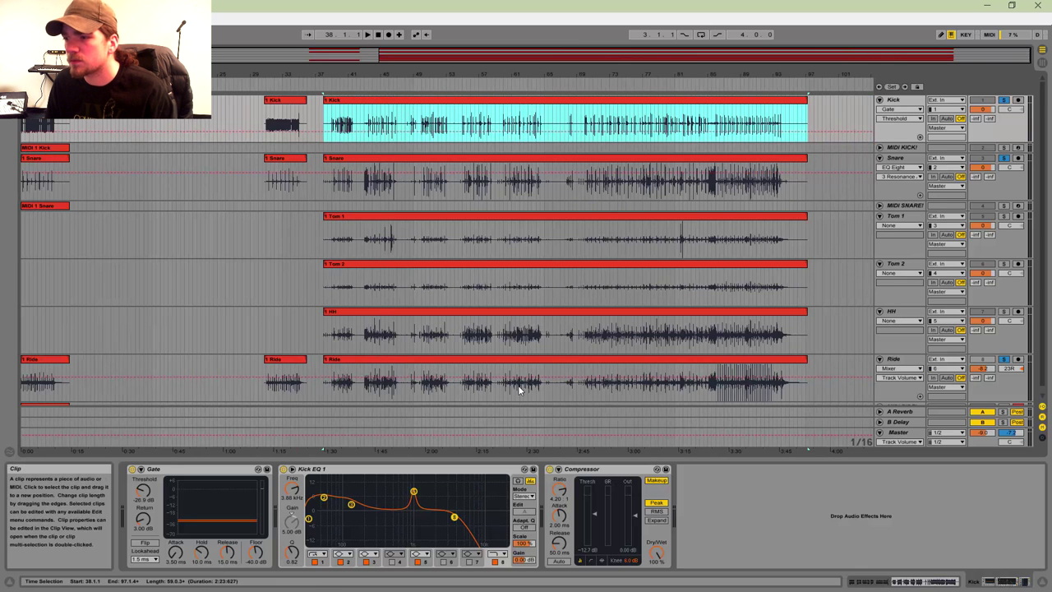
{"action": "left_click", "coordinate": [520, 359], "text": "shift"}
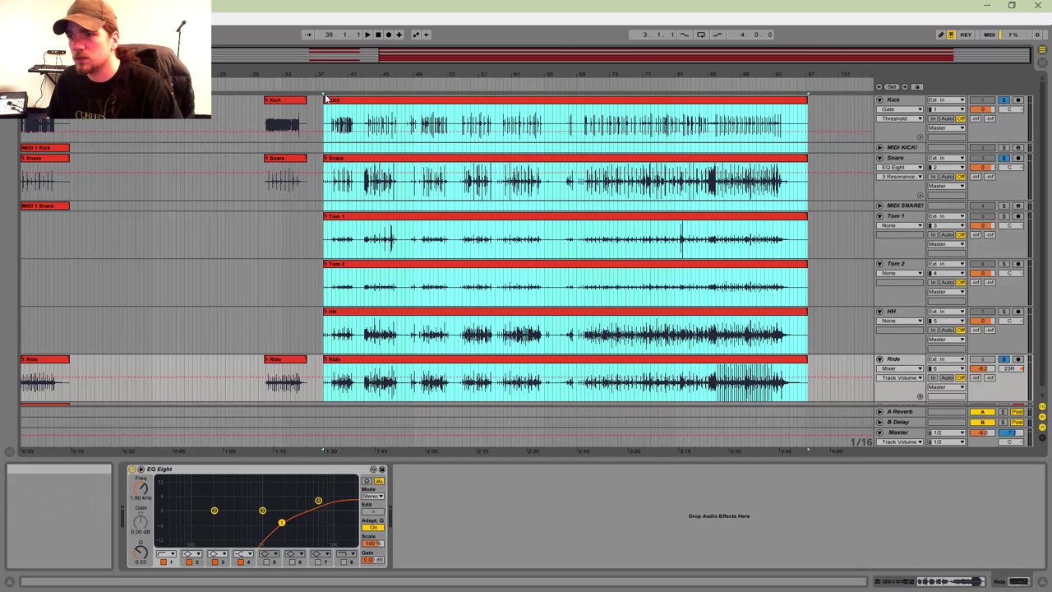
{"action": "left_click_drag", "start_coordinate": [324, 99], "coordinate": [371, 101]}
{"action": "key", "text": "space"}
{"action": "left_click_drag", "start_coordinate": [297, 75], "coordinate": [51, 123]}
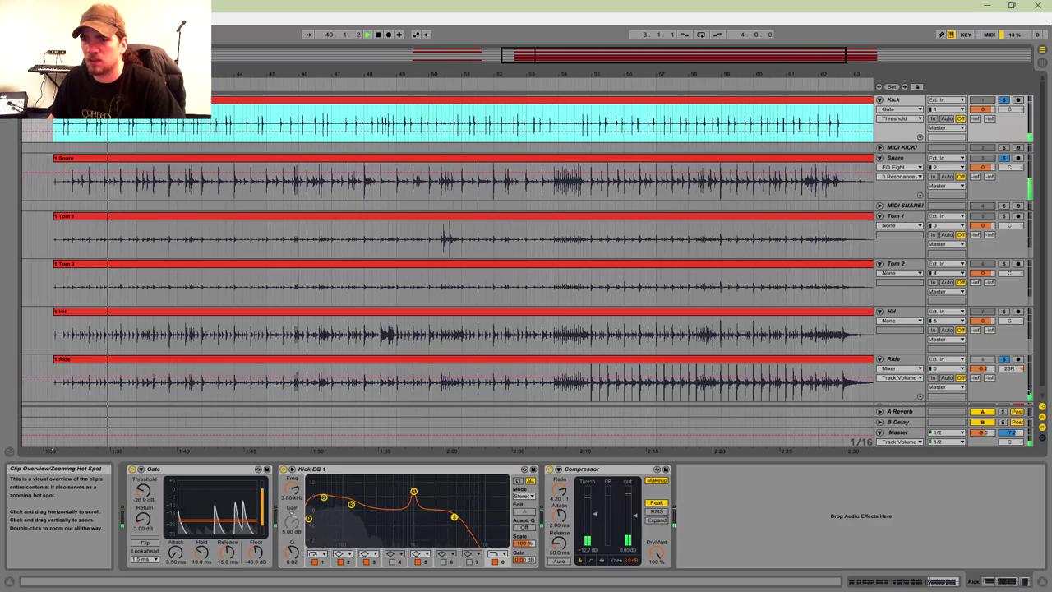
{"action": "left_click_drag", "start_coordinate": [566, 55], "coordinate": [472, 72]}
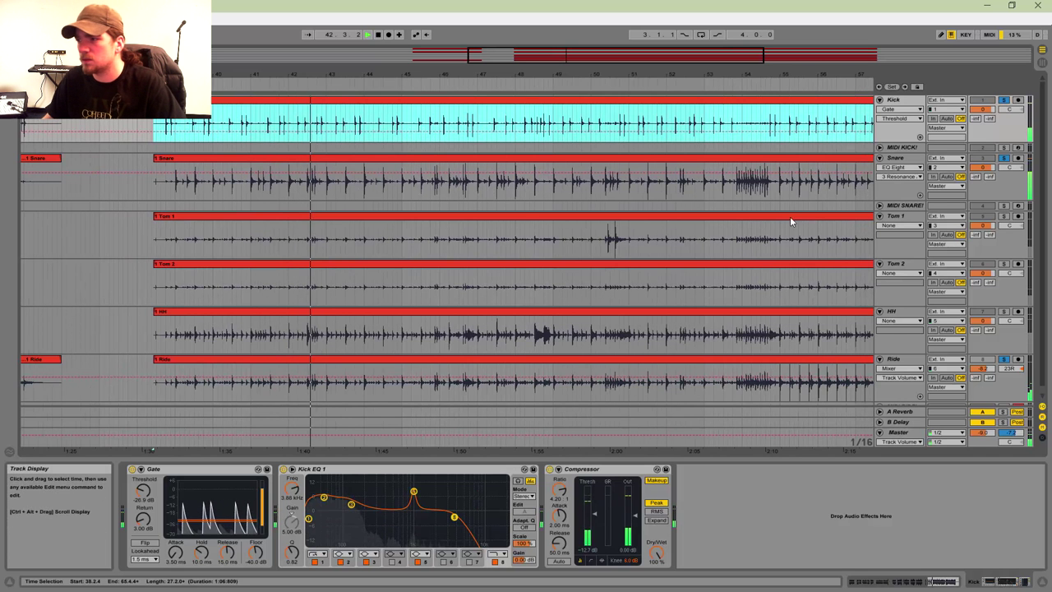
Step: Unsolo the drum tracks and play the section with the full set of active tracks
{"action": "scroll", "coordinate": [764, 232], "scroll_direction": "down", "scroll_amount": 1}
{"action": "key", "text": "space"}
{"action": "left_click", "coordinate": [1003, 153]}
{"action": "key", "text": "space"}
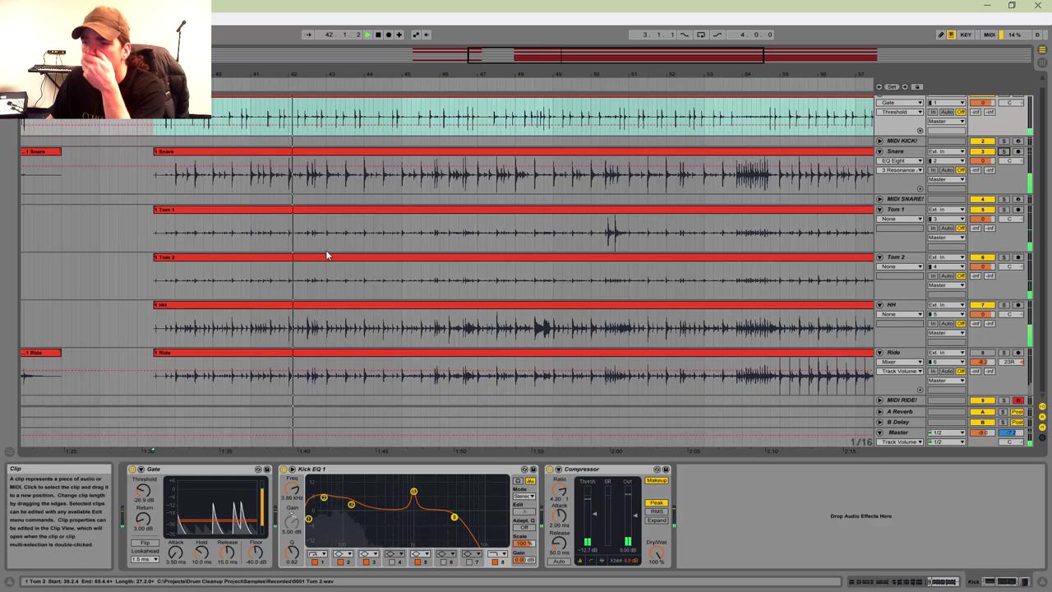
Step: Move the long clips on all six drum tracks together to start at 38.3.4 and listen to them
{"action": "left_click", "coordinate": [241, 351]}
{"action": "left_click", "coordinate": [232, 98], "text": "shift"}
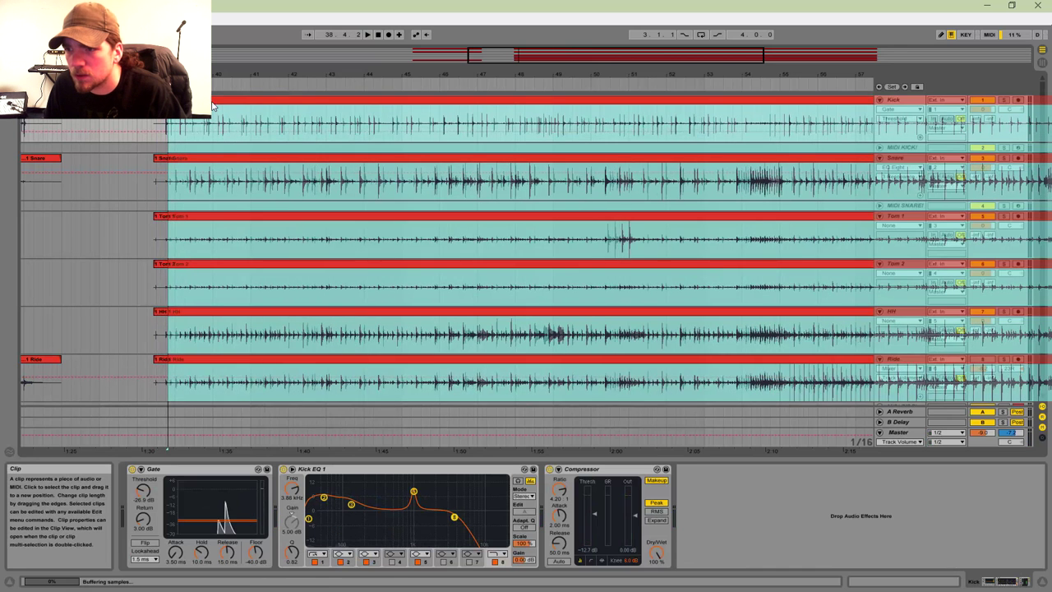
{"action": "left_click_drag", "start_coordinate": [221, 106], "coordinate": [227, 100]}
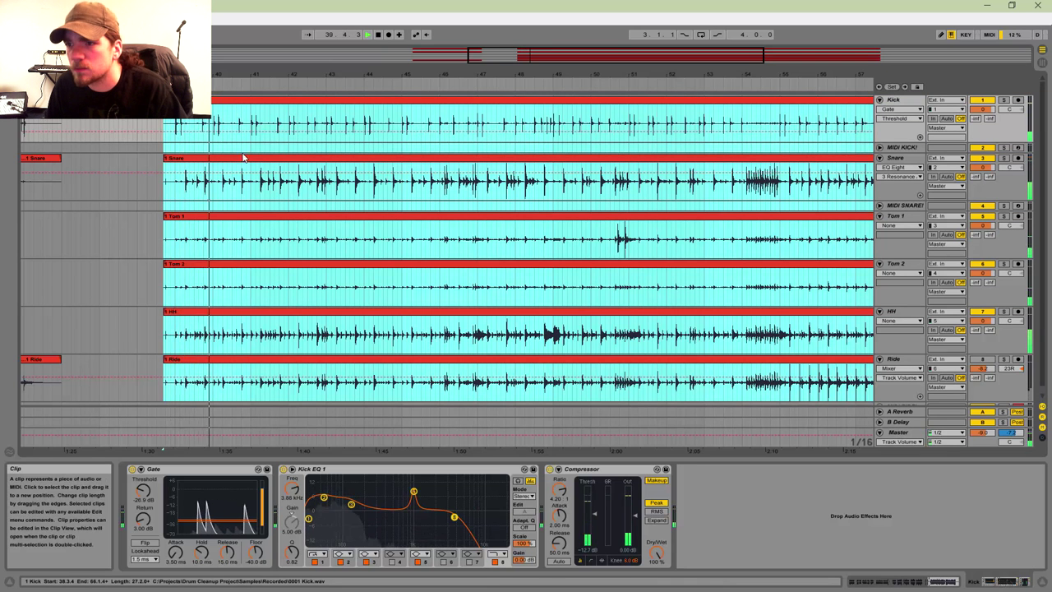
{"action": "left_click_drag", "start_coordinate": [564, 56], "coordinate": [548, 88]}
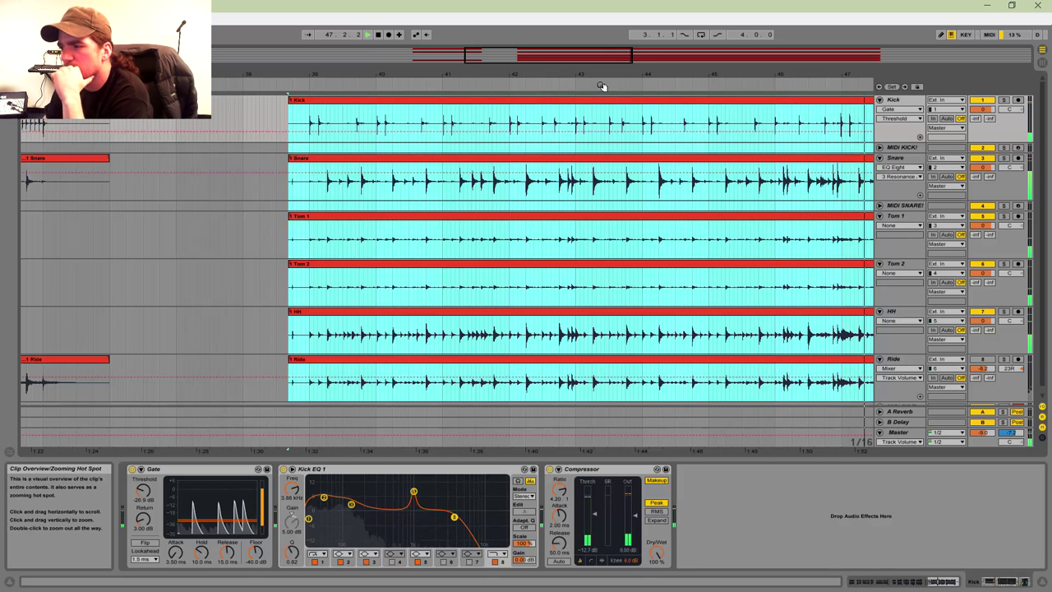
Step: Reactivate the Ride track, pan HH to 26L, and set the HH volume to -9.7 and the Ride volume to -9.5
{"action": "scroll", "coordinate": [894, 277], "scroll_direction": "down", "scroll_amount": 2}
{"action": "left_click", "coordinate": [985, 353]}
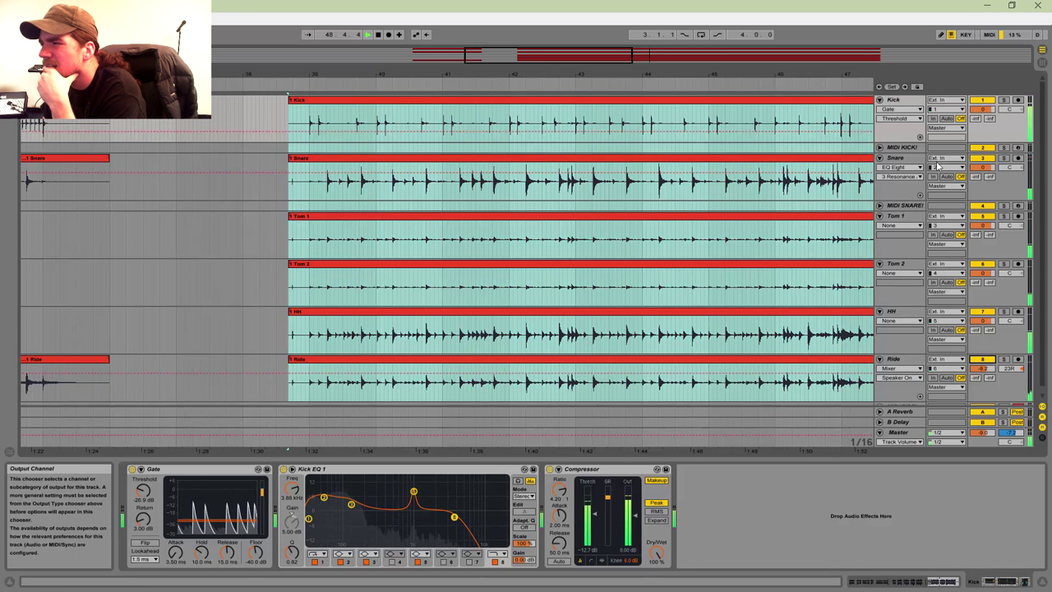
{"action": "left_click_drag", "start_coordinate": [544, 55], "coordinate": [606, 37]}
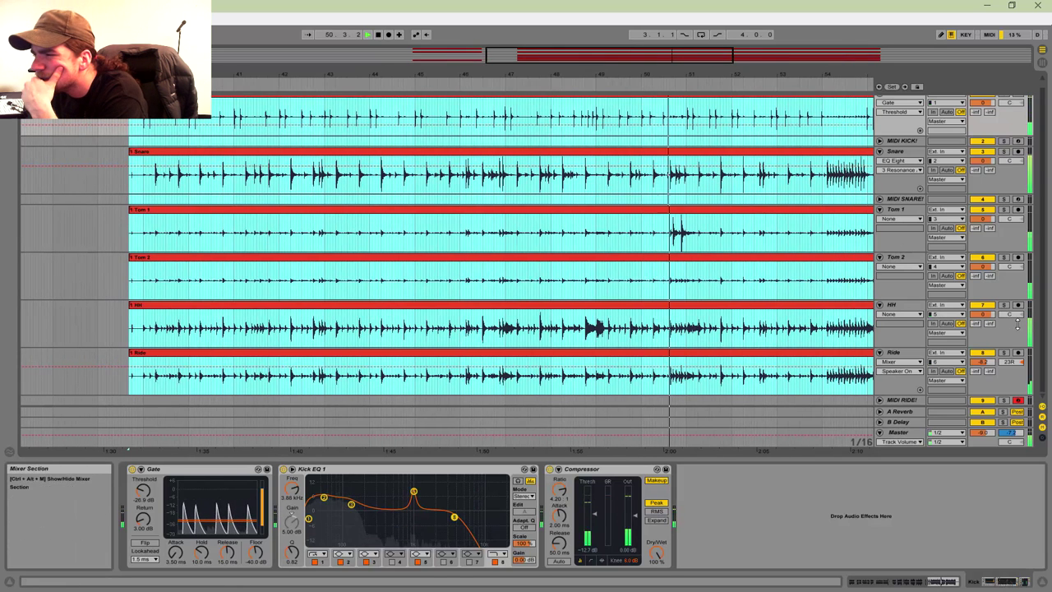
{"action": "left_click_drag", "start_coordinate": [1010, 314], "coordinate": [989, 321]}
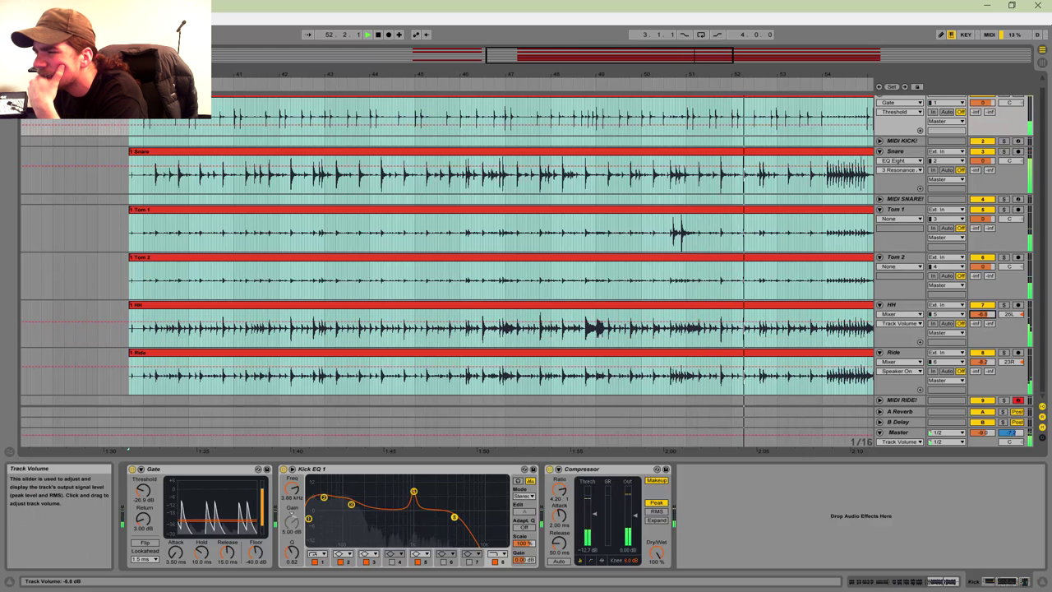
{"action": "left_click", "coordinate": [892, 309]}
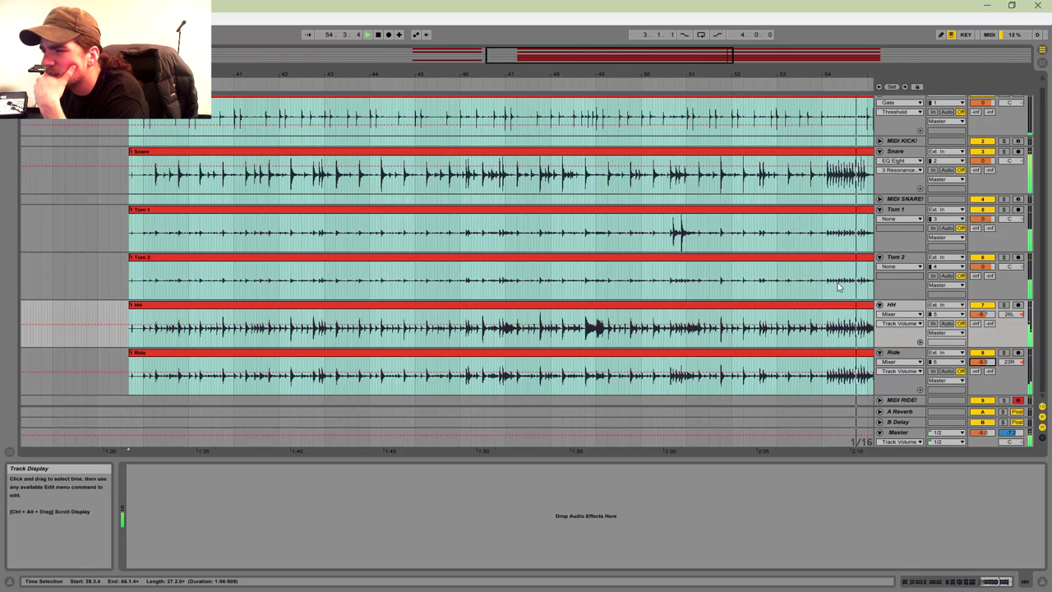
Step: Trim the starts of the six long drum clips so they begin at 39.1.1, and play from there
{"action": "left_click_drag", "start_coordinate": [567, 56], "coordinate": [561, 56]}
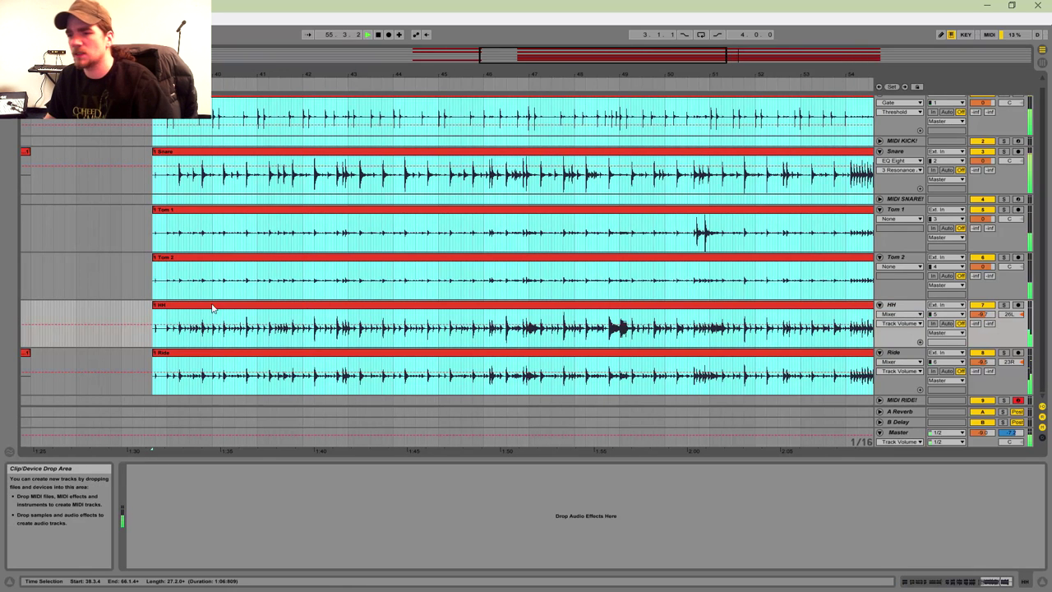
{"action": "left_click", "coordinate": [175, 321]}
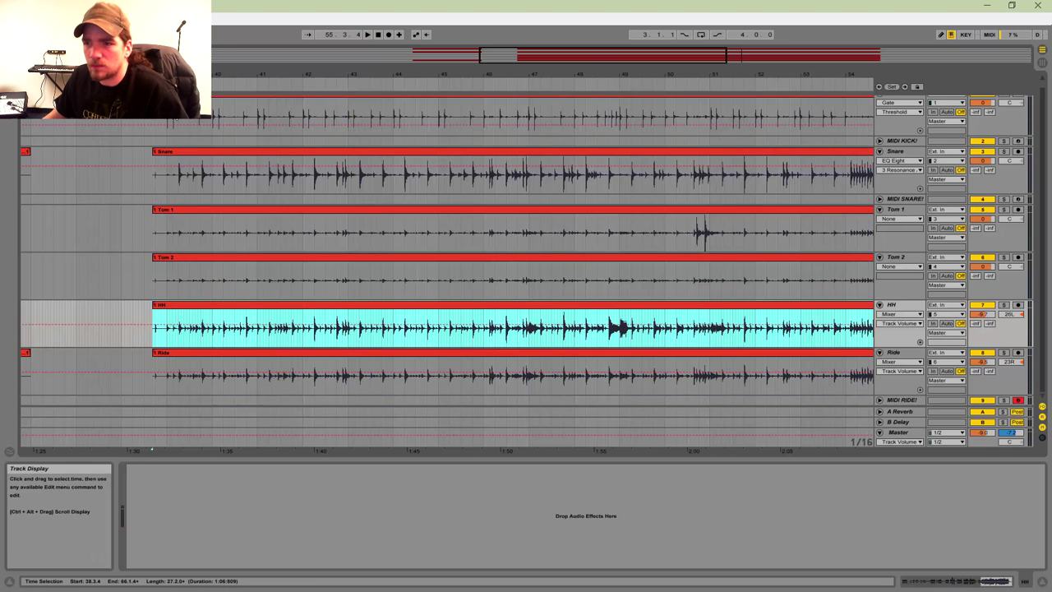
{"action": "scroll", "coordinate": [175, 121], "scroll_direction": "up", "scroll_amount": 1}
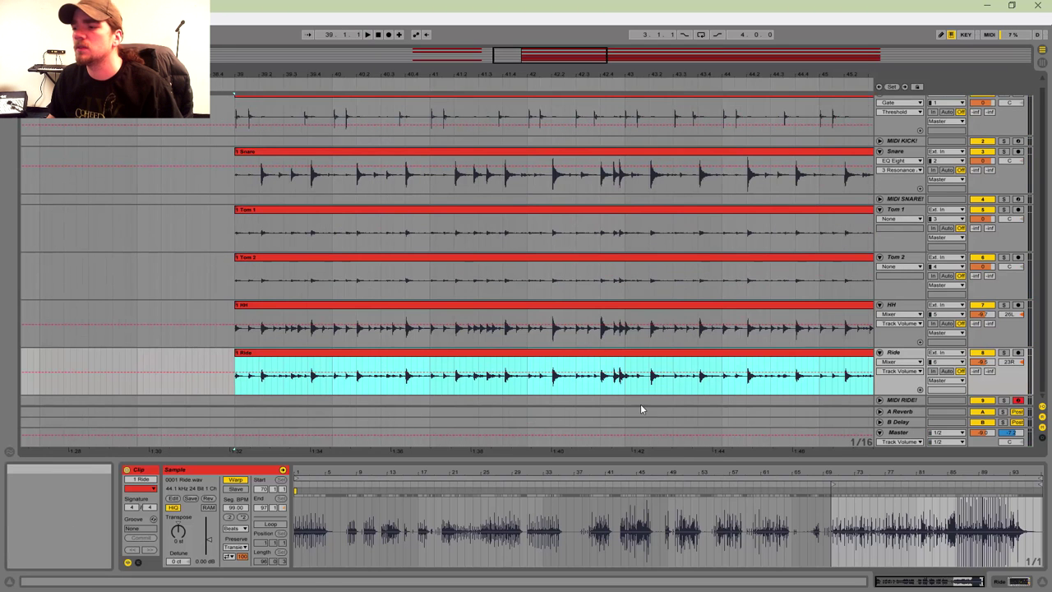
{"action": "key", "text": "space"}
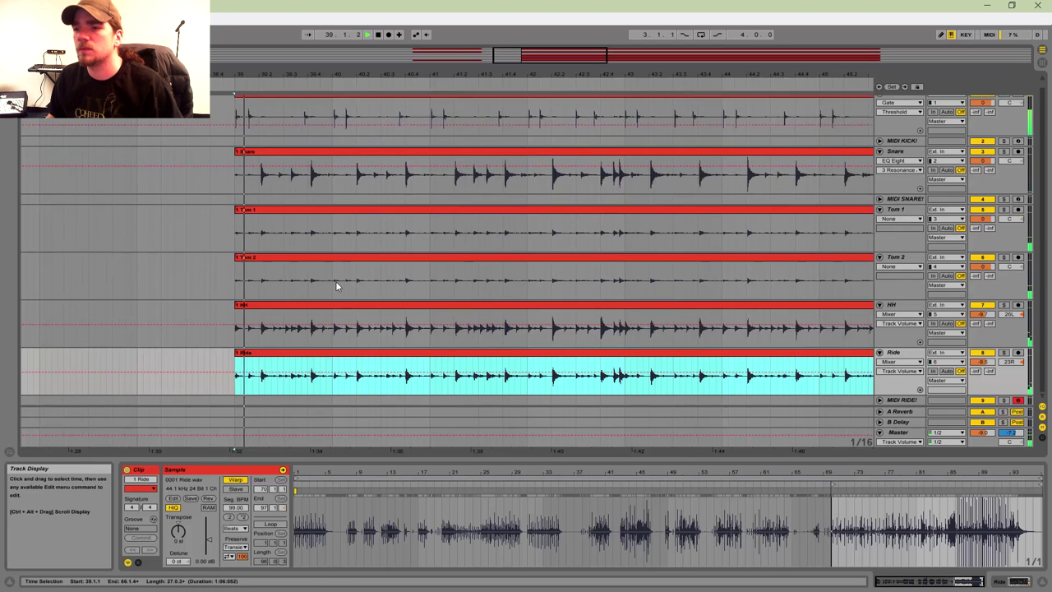
{"action": "scroll", "coordinate": [315, 169], "scroll_direction": "up", "scroll_amount": 1}
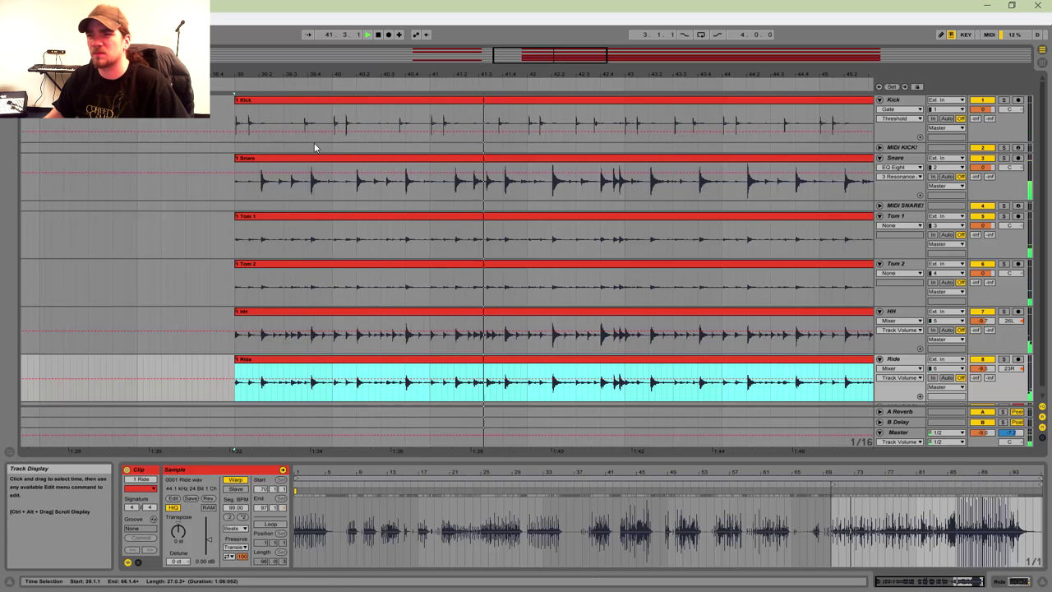
Step: Stop playback and split bar 39 off from the long clips on all six drum tracks
{"action": "key", "text": "space"}
{"action": "left_click_drag", "start_coordinate": [332, 111], "coordinate": [235, 367]}
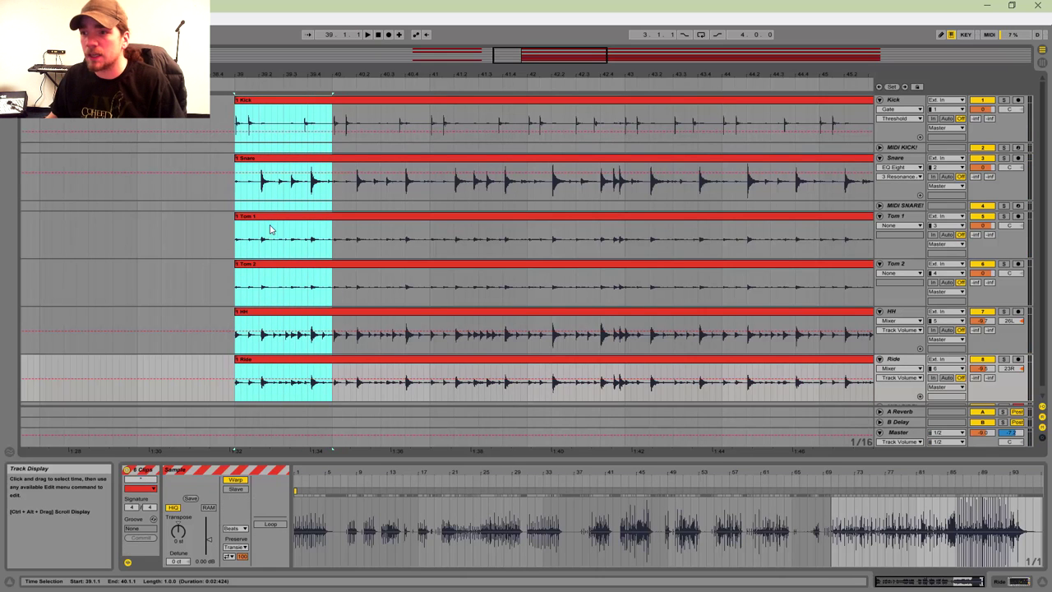
{"action": "key", "text": "ctrl+e"}
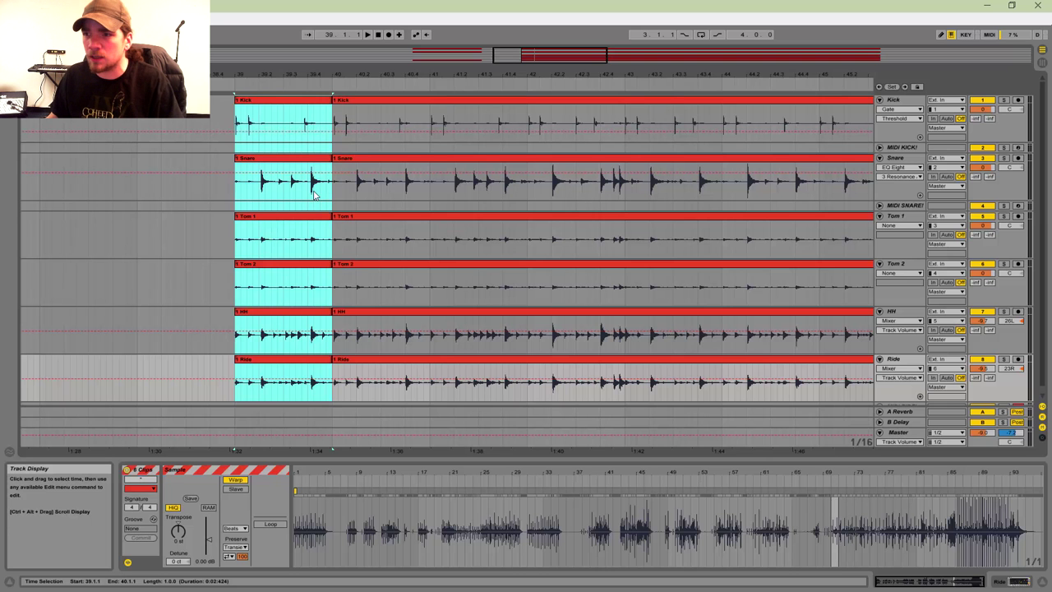
Step: Open the bar 39 Kick clip, place warp markers on its three hits, and warp them to the grid with the third at 39.4.1
{"action": "left_click", "coordinate": [280, 106]}
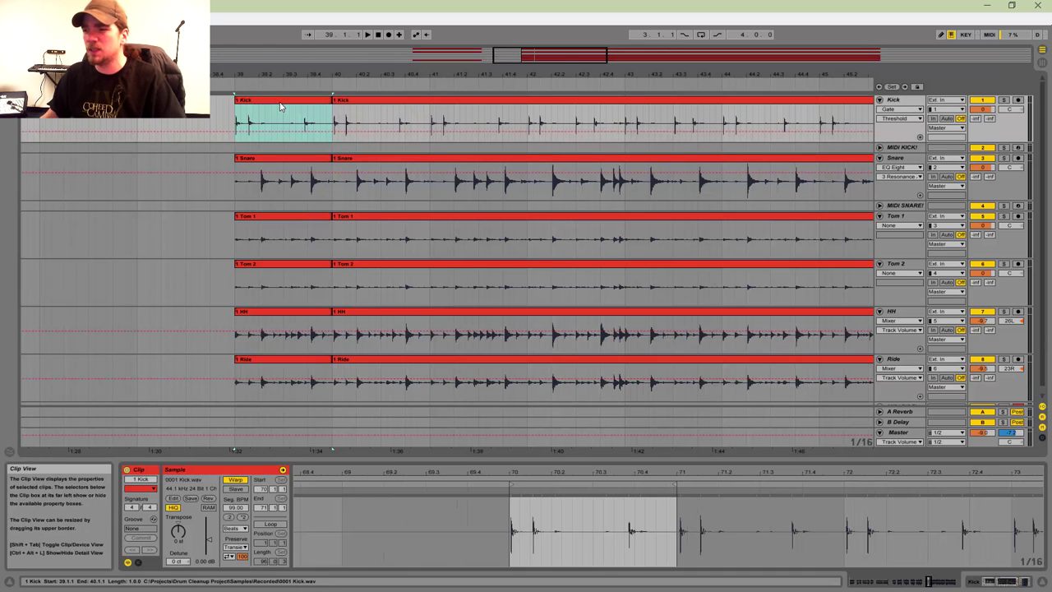
{"action": "left_click", "coordinate": [510, 493]}
{"action": "double_click", "coordinate": [532, 493]}
{"action": "double_click", "coordinate": [629, 493]}
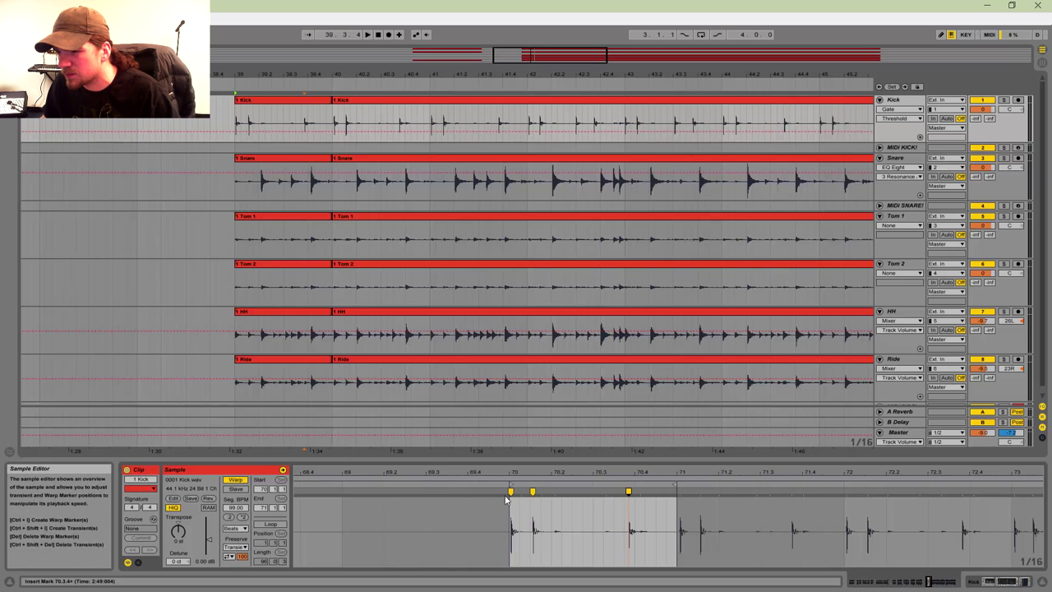
{"action": "left_click", "coordinate": [506, 491]}
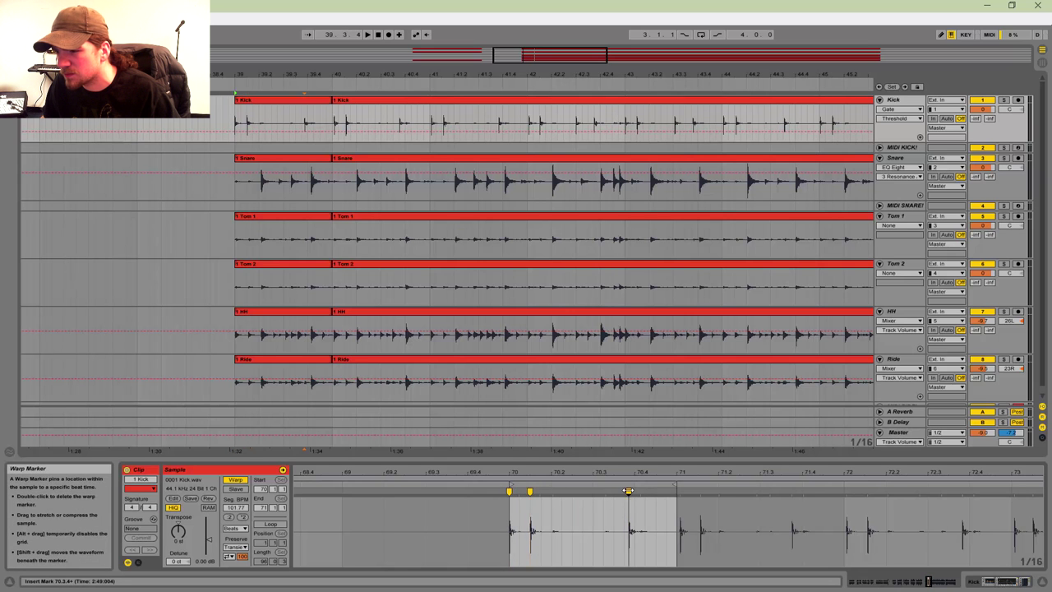
{"action": "left_click_drag", "start_coordinate": [629, 492], "coordinate": [634, 490]}
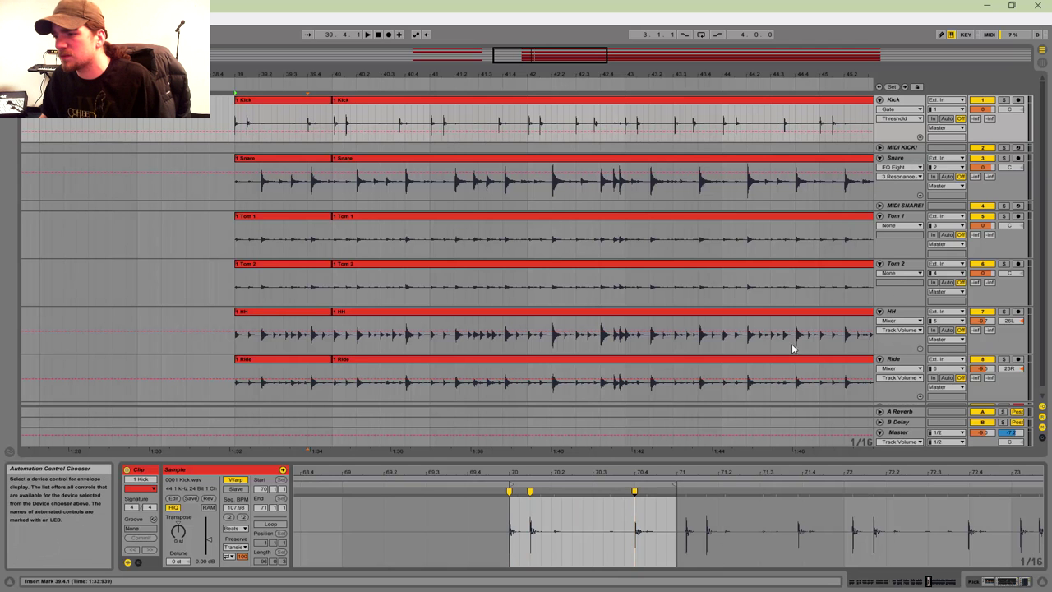
Step: Solo the Kick and Snare tracks and play the warped bar
{"action": "left_click", "coordinate": [1003, 100]}
{"action": "key", "text": "space"}
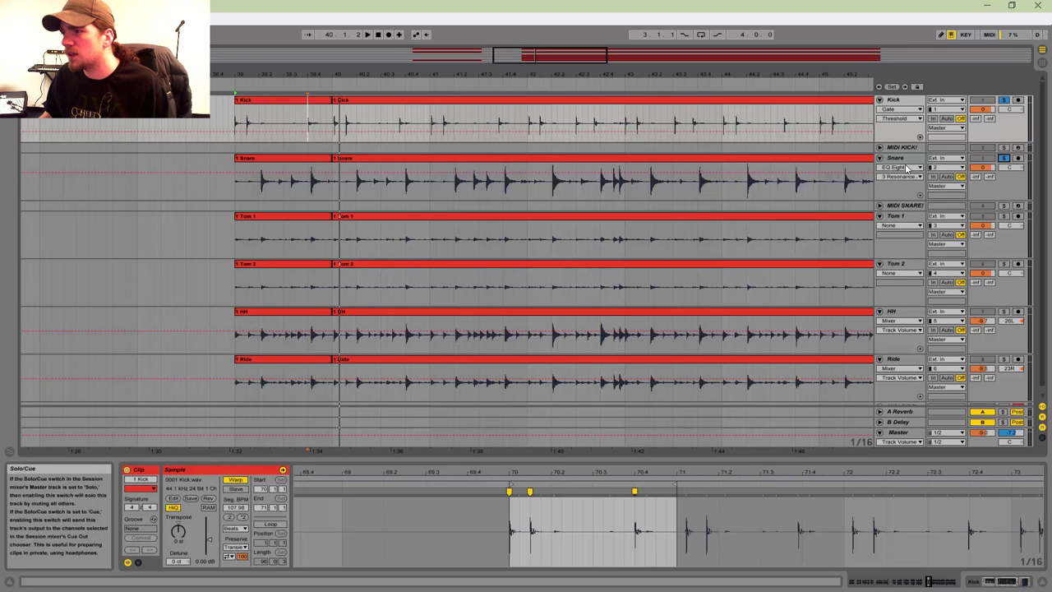
{"action": "key", "text": "space"}
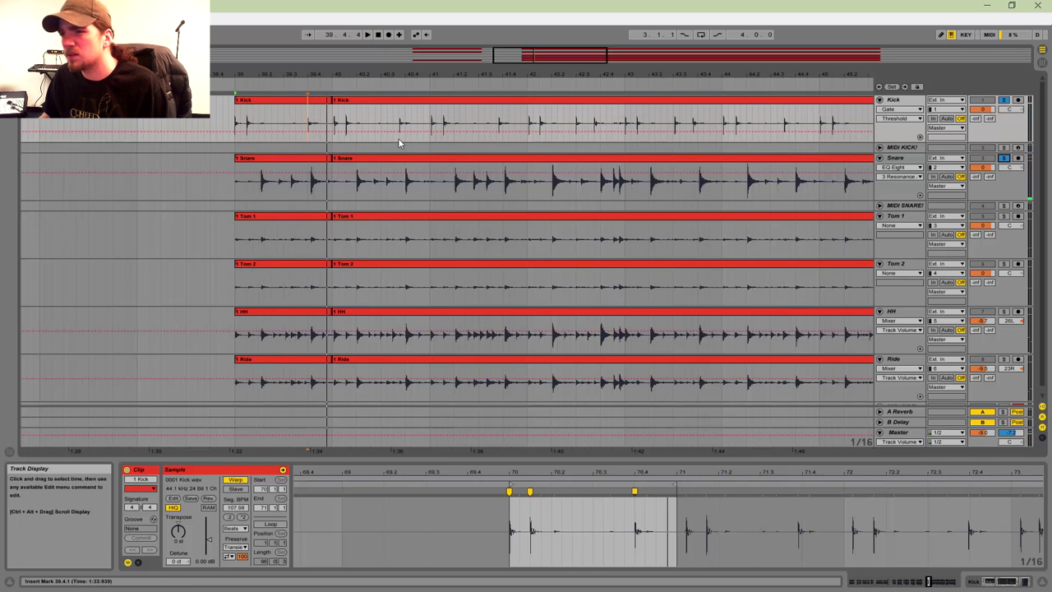
Step: Return the third Kick hit's warp marker to 39.3.4 and replay the bar with the Snare
{"action": "mouse_move", "coordinate": [636, 471]}
{"action": "left_mouse_down"}
{"action": "mouse_move", "coordinate": [632, 491]}
{"action": "mouse_move", "coordinate": [622, 491]}
{"action": "left_mouse_up"}
{"action": "key", "text": "space"}
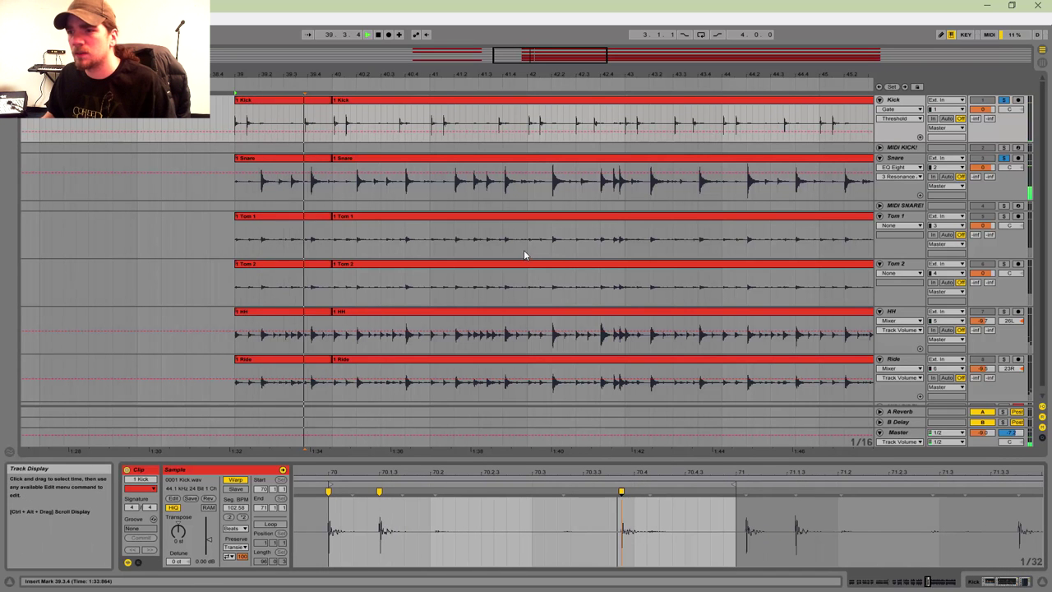
{"action": "key", "text": "space"}
{"action": "key", "text": "space"}
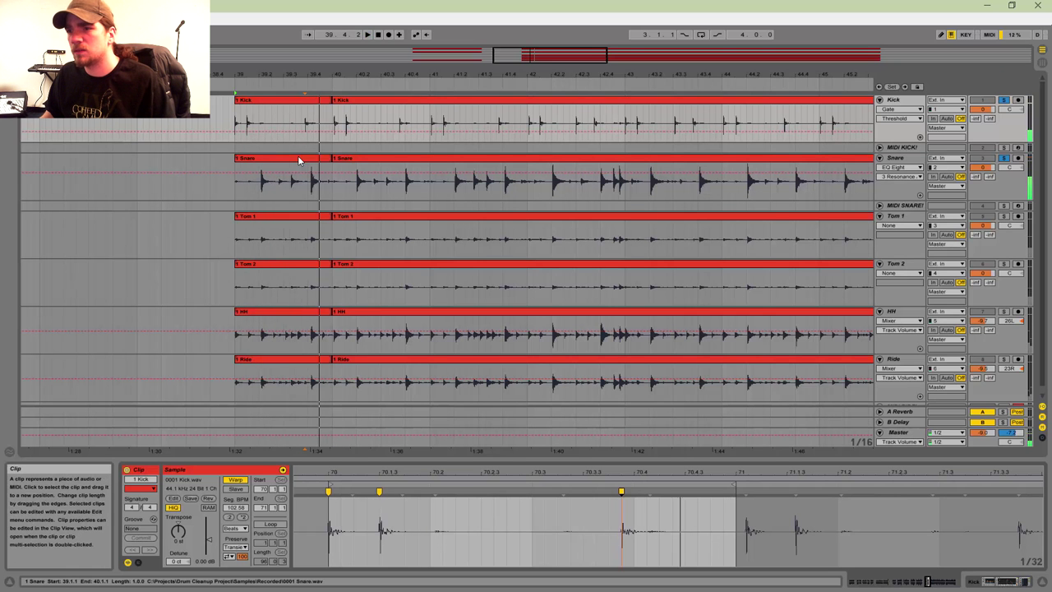
{"action": "key", "text": "space"}
Step: Open the bar 39 Snare clip and add warp markers on its four main hits
{"action": "left_click", "coordinate": [300, 160]}
{"action": "left_click_drag", "start_coordinate": [838, 474], "coordinate": [811, 479]}
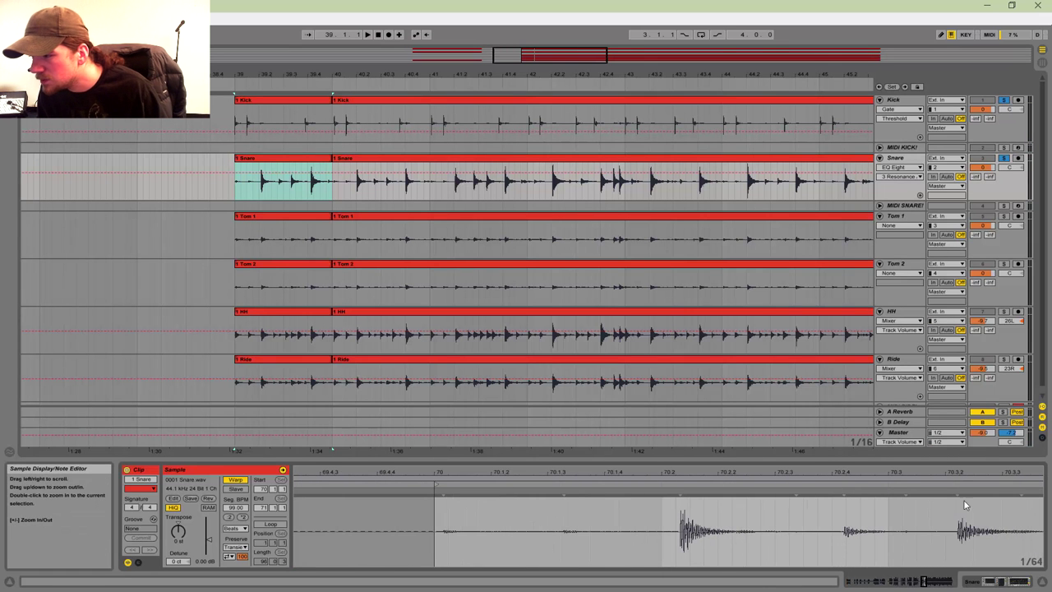
{"action": "double_click", "coordinate": [678, 493]}
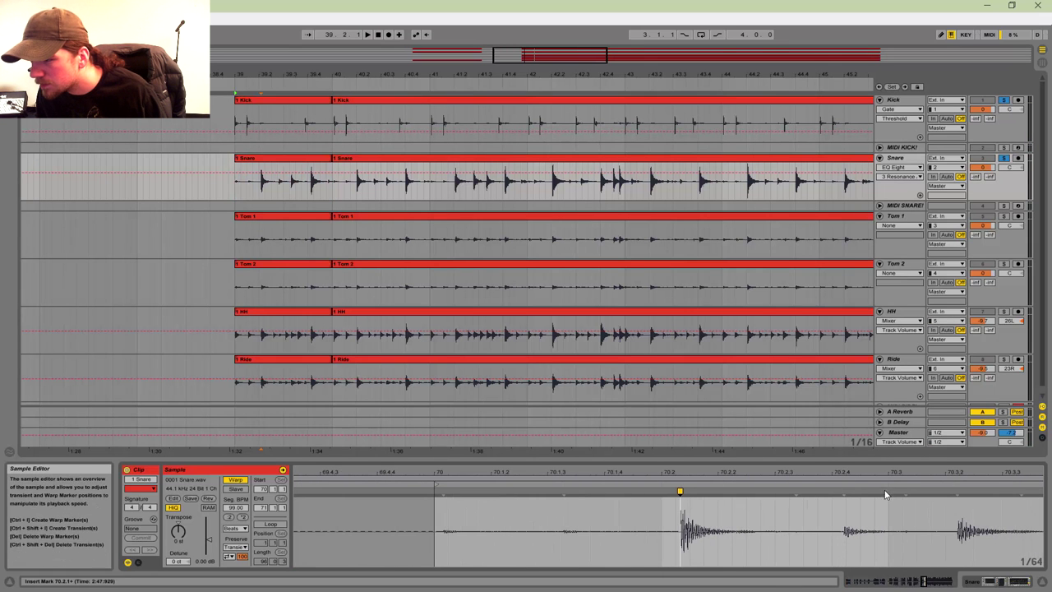
{"action": "double_click", "coordinate": [844, 493]}
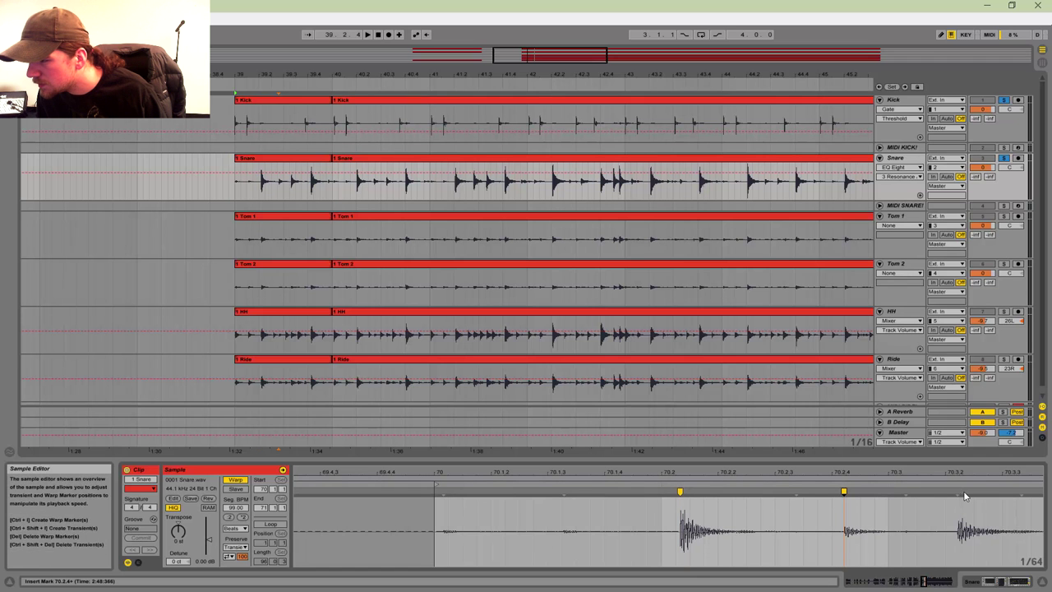
{"action": "double_click", "coordinate": [957, 492]}
{"action": "mouse_move", "coordinate": [957, 472]}
{"action": "left_mouse_down"}
{"action": "mouse_move", "coordinate": [959, 457]}
{"action": "mouse_move", "coordinate": [869, 449]}
{"action": "mouse_move", "coordinate": [660, 448]}
{"action": "left_mouse_up"}
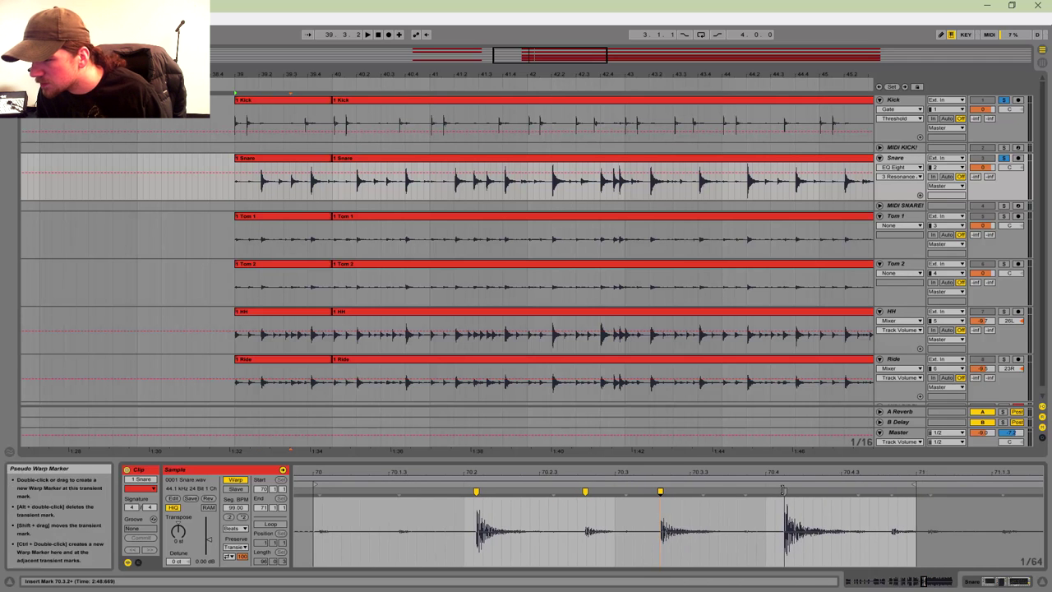
{"action": "double_click", "coordinate": [785, 491]}
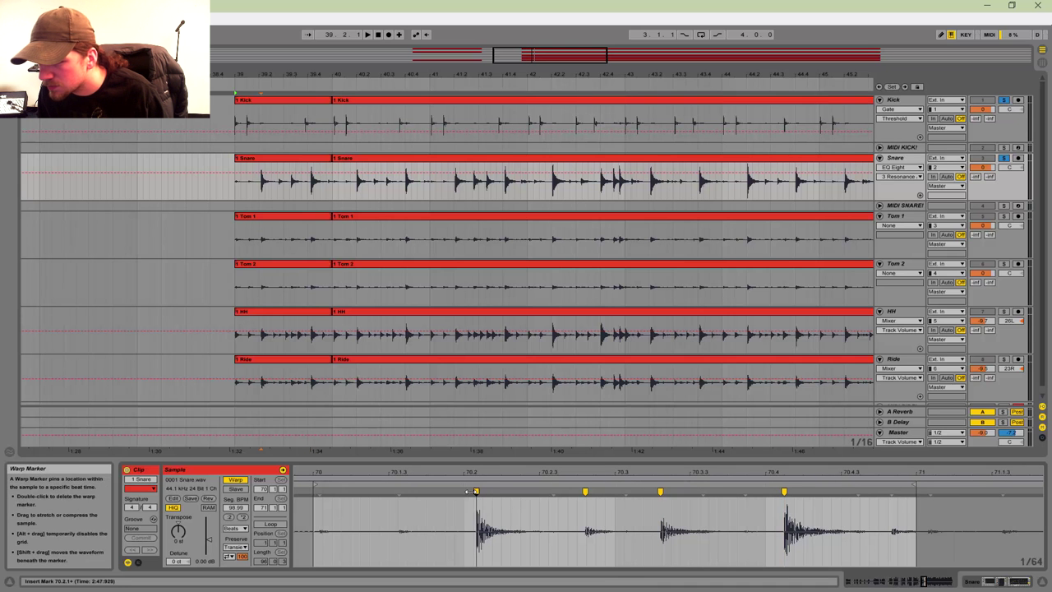
Step: Move the first Snare hit's warp marker onto beat 70.2, fine-tune the third marker's timing, and replay the bar
{"action": "left_click_drag", "start_coordinate": [475, 491], "coordinate": [464, 492]}
{"action": "key", "text": "space"}
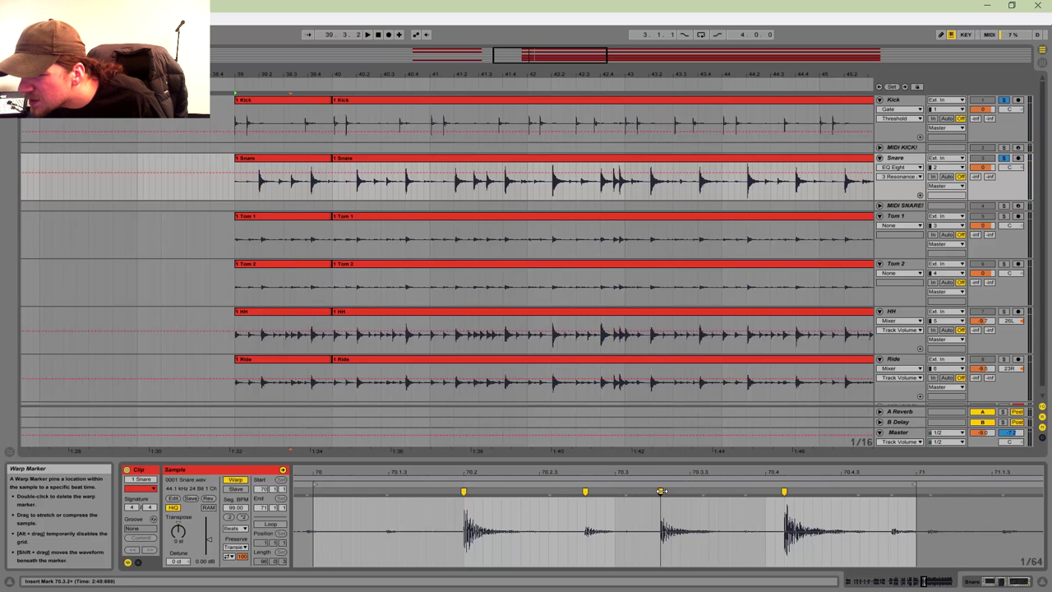
{"action": "key", "text": "space"}
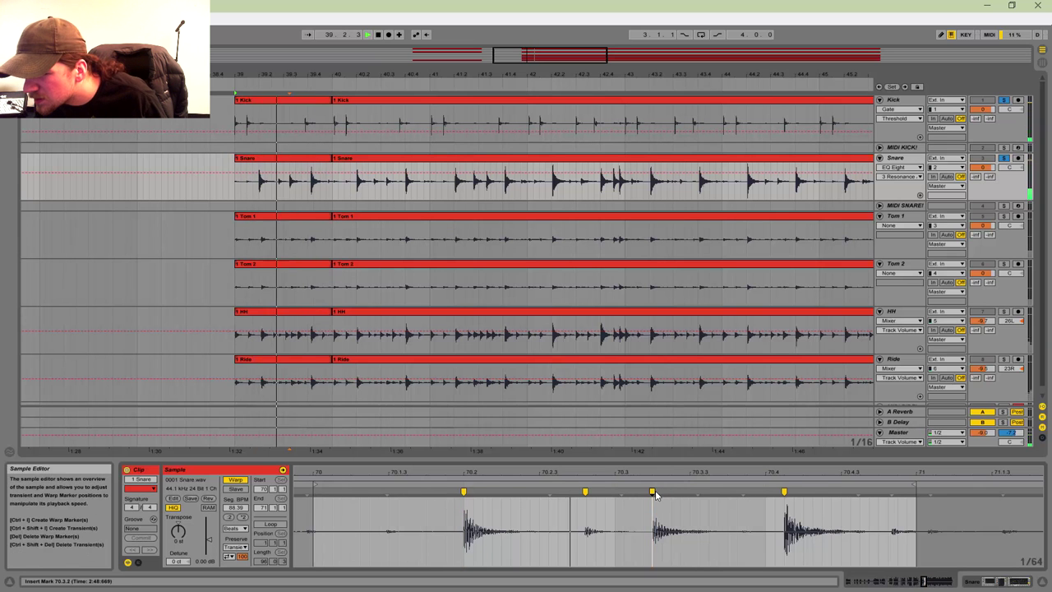
{"action": "left_click_drag", "start_coordinate": [651, 491], "coordinate": [660, 491]}
{"action": "key", "text": "space"}
{"action": "key", "text": "space"}
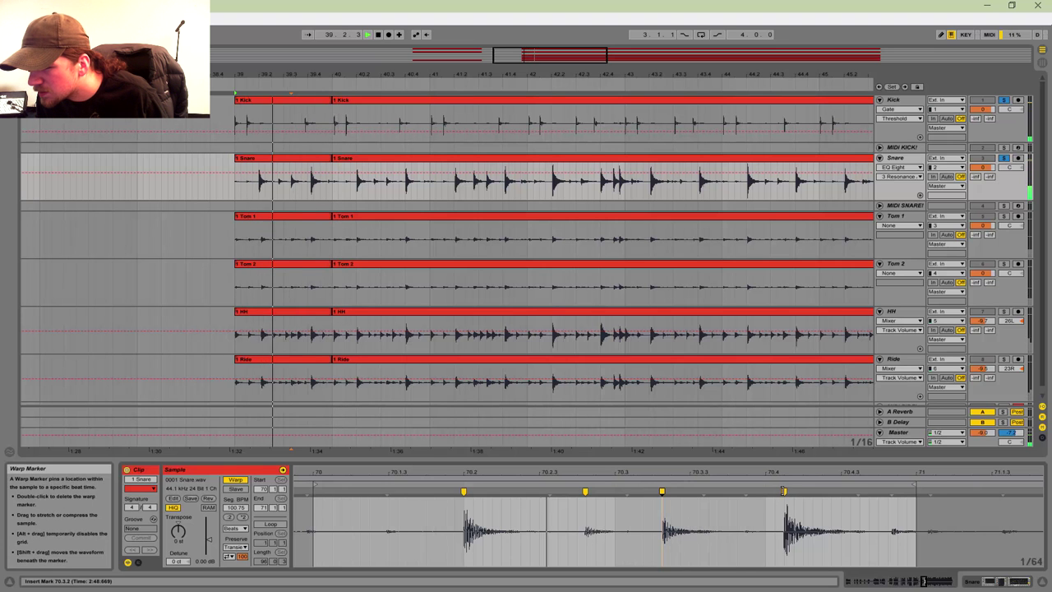
Step: Try the fourth Snare hit's warp marker earlier and later around beat 70.4, replaying the bar, and return it to its previous spot
{"action": "key", "text": "space"}
{"action": "left_click_drag", "start_coordinate": [783, 491], "coordinate": [765, 491]}
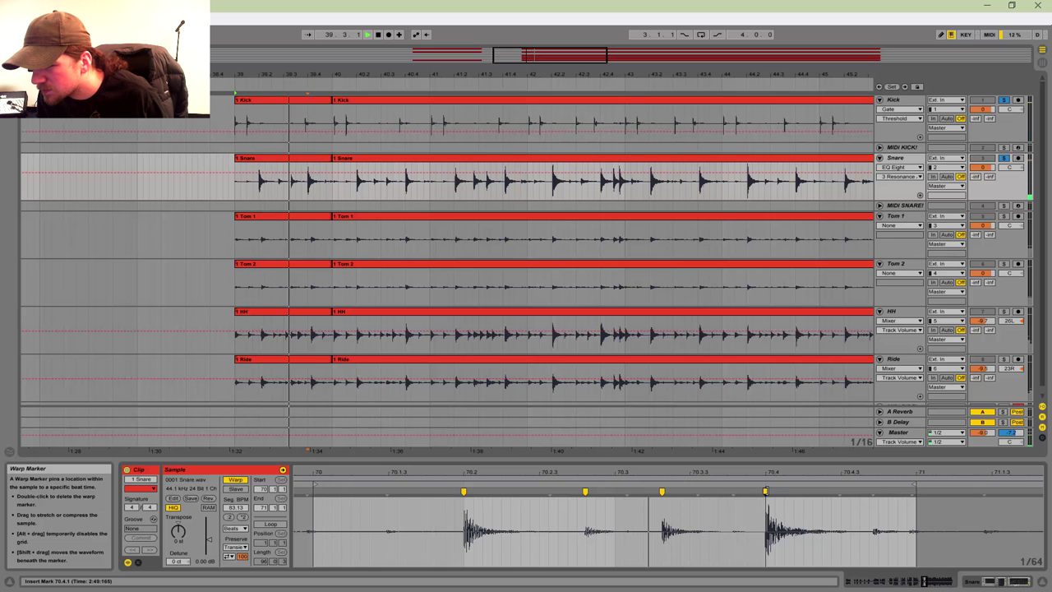
{"action": "key", "text": "space"}
{"action": "left_click_drag", "start_coordinate": [765, 491], "coordinate": [783, 490]}
{"action": "key", "text": "space"}
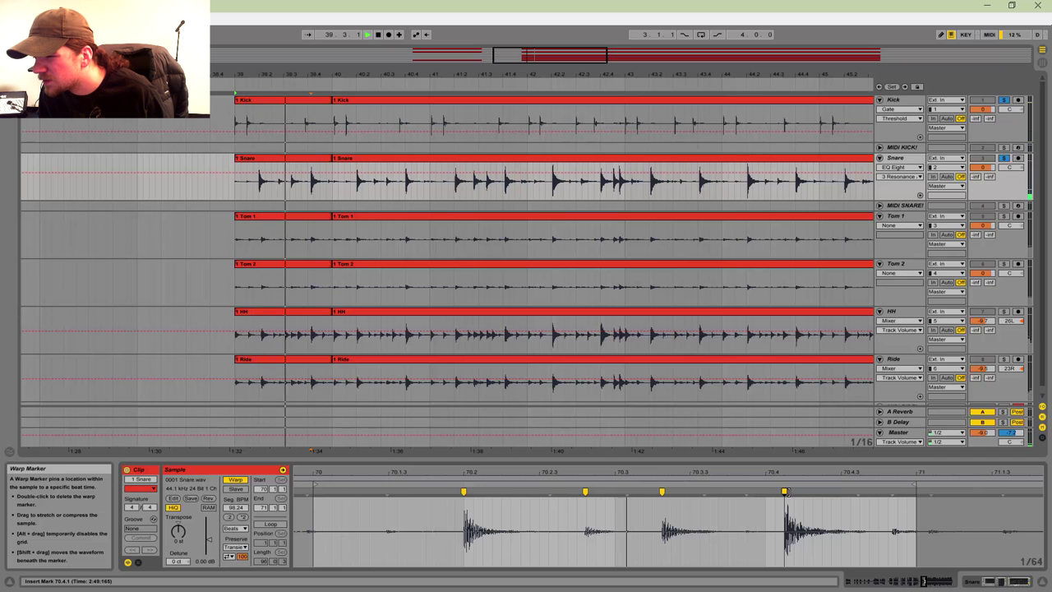
{"action": "left_click_drag", "start_coordinate": [784, 490], "coordinate": [803, 490]}
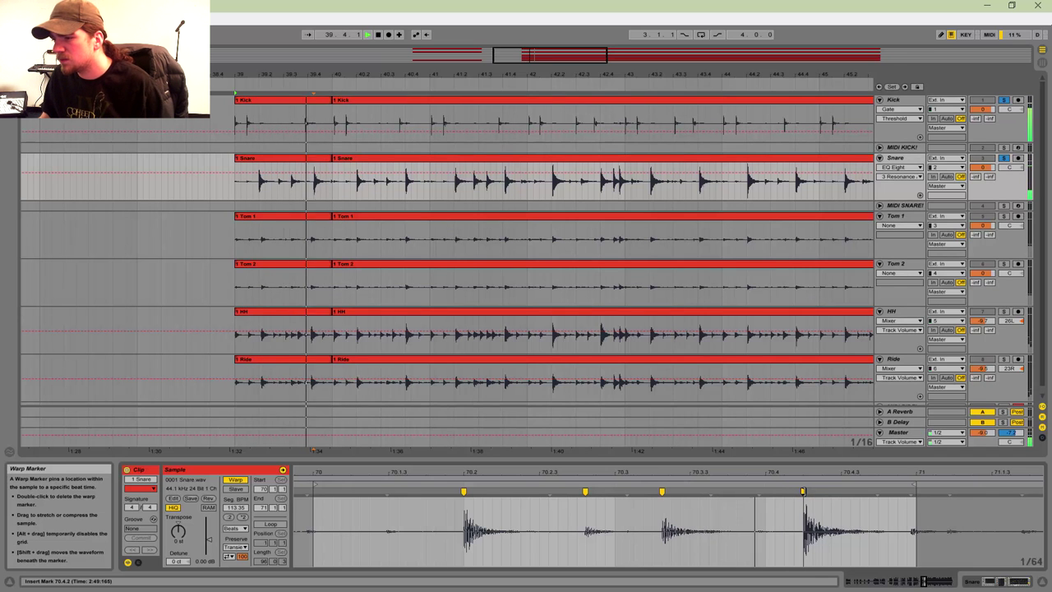
{"action": "key", "text": "space"}
{"action": "left_click_drag", "start_coordinate": [803, 491], "coordinate": [783, 491]}
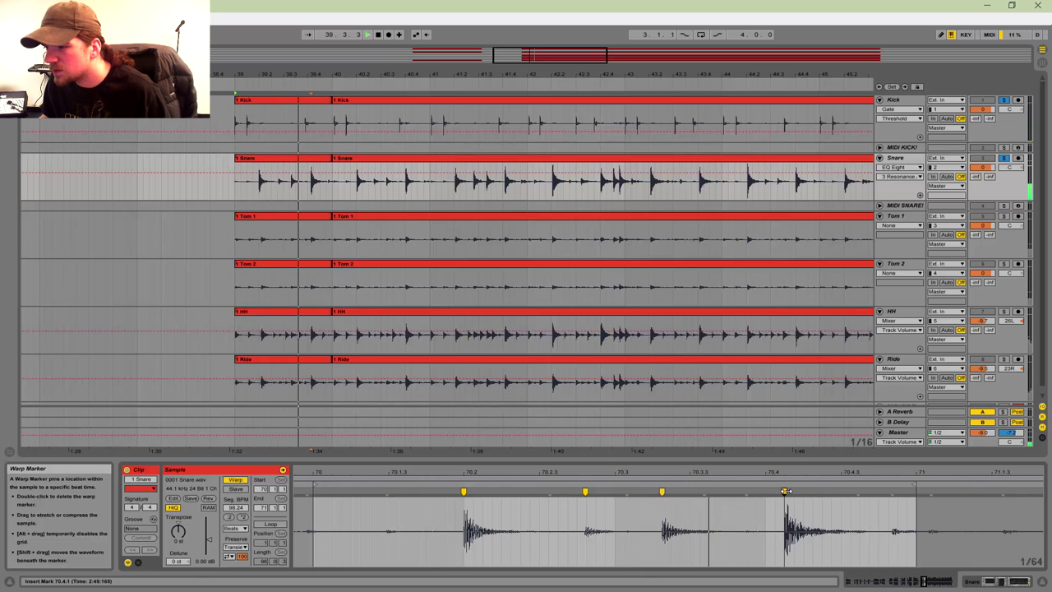
Step: Open the bar 39 Kick clip, move the third hit's warp marker slightly earlier, and replay the bar
{"action": "left_click", "coordinate": [306, 105]}
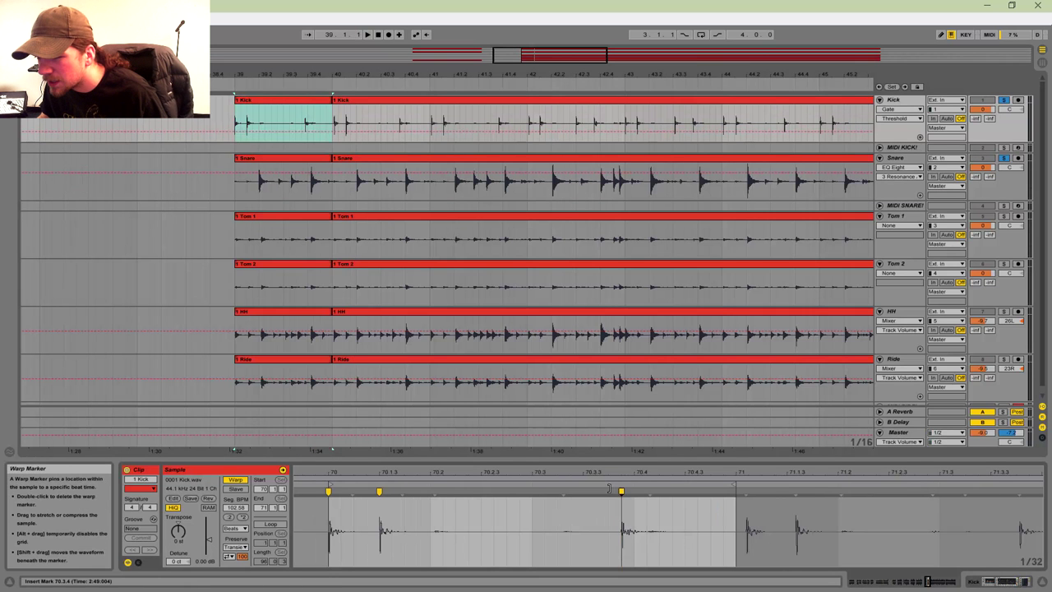
{"action": "left_click_drag", "start_coordinate": [620, 491], "coordinate": [608, 491]}
{"action": "key", "text": "space"}
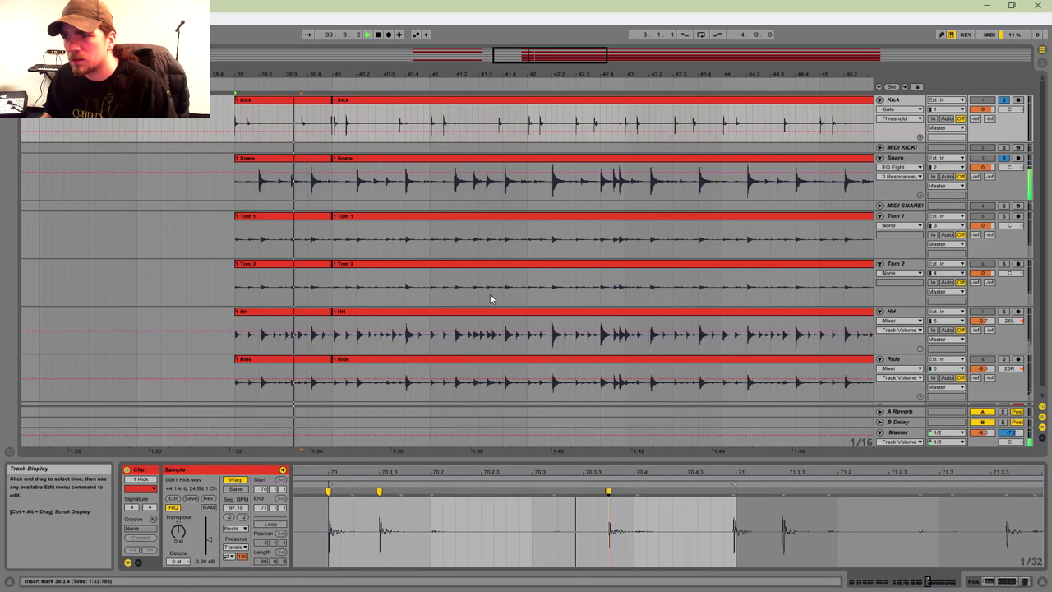
{"action": "key", "text": "space"}
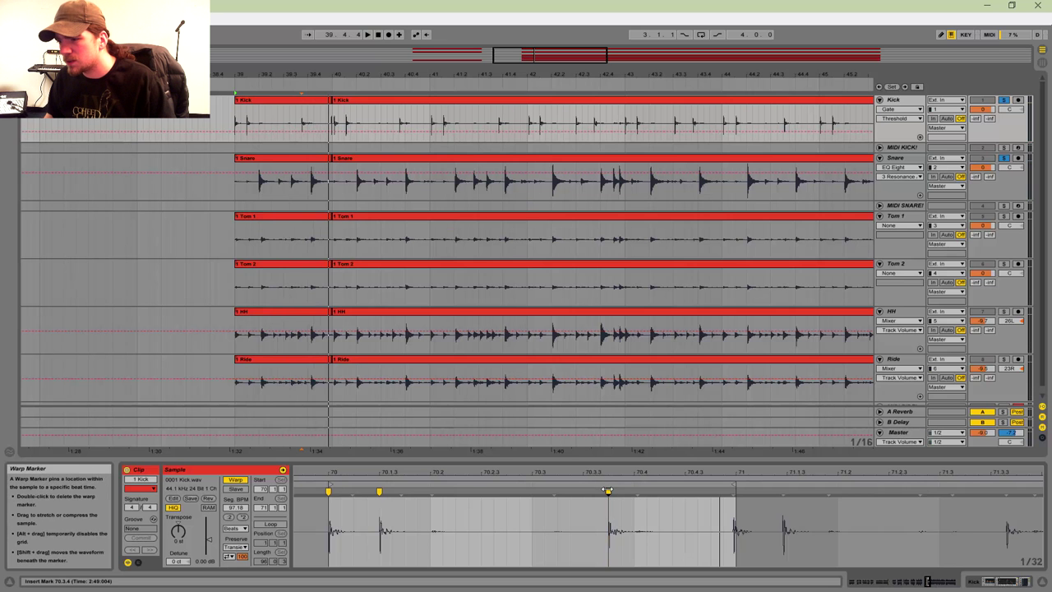
Step: Delete the third Kick hit's warp marker and recreate it slightly later in the bar
{"action": "double_click", "coordinate": [607, 490]}
{"action": "double_click", "coordinate": [608, 491]}
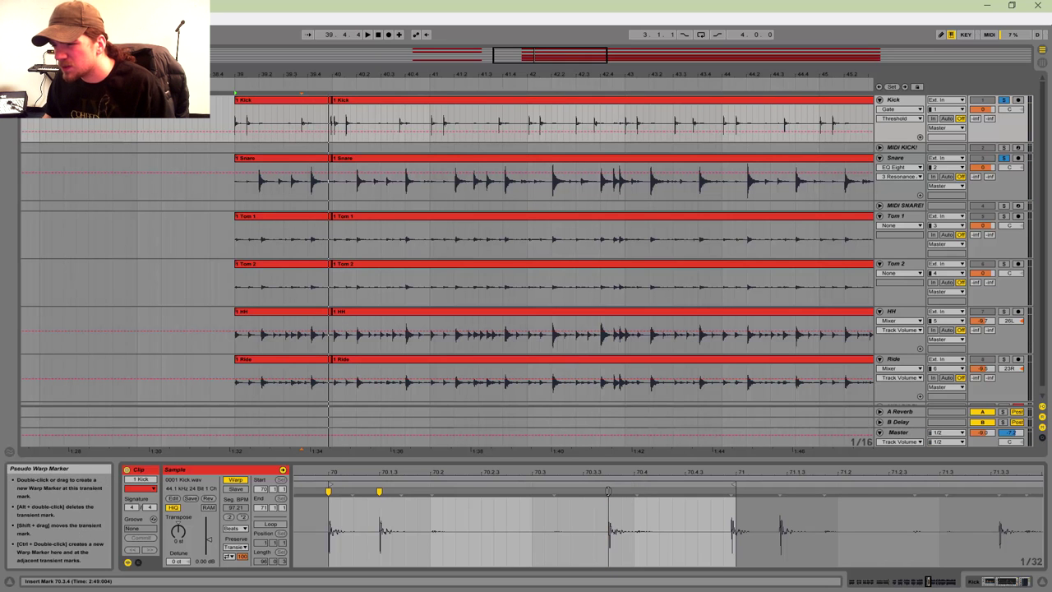
{"action": "left_click_drag", "start_coordinate": [610, 490], "coordinate": [622, 490]}
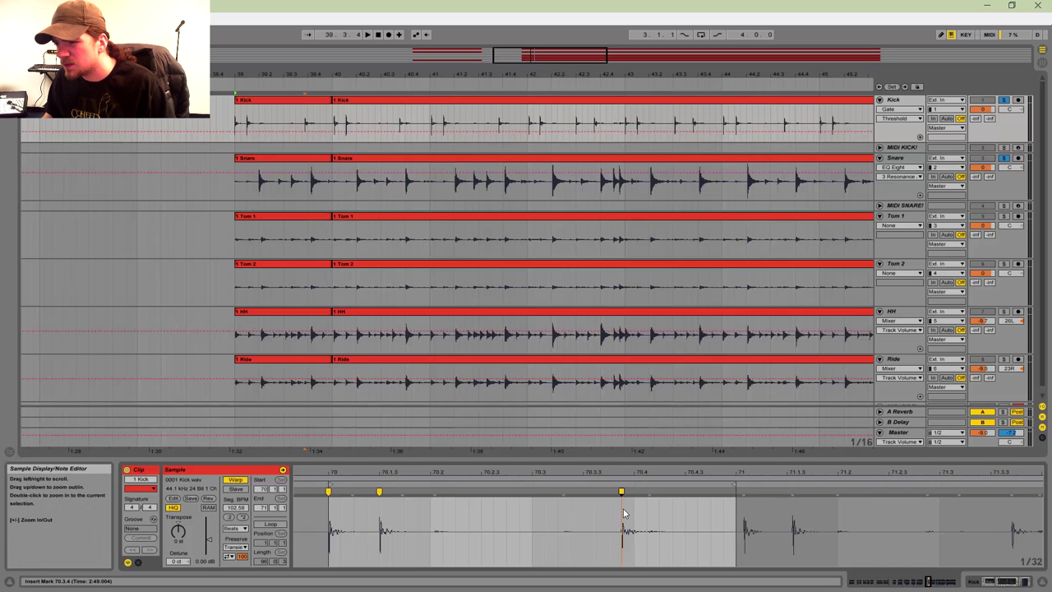
Step: Set the Kick clip's adaptive grid to Narrowest and fine-tune the third hit's warp marker around 70.3.4 while replaying the bar
{"action": "right_click", "coordinate": [622, 492]}
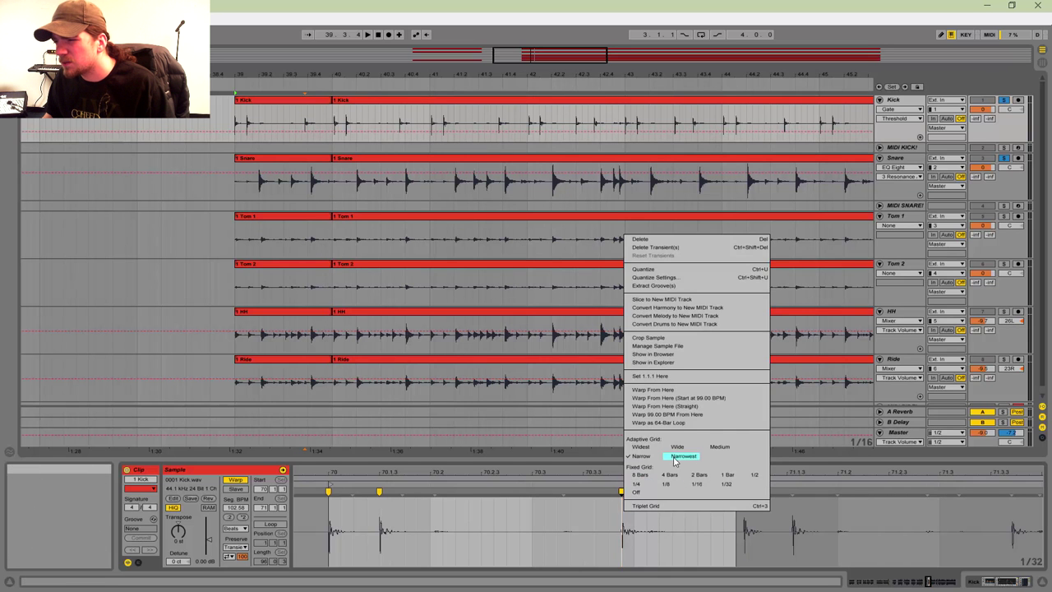
{"action": "left_click", "coordinate": [671, 459]}
{"action": "left_click_drag", "start_coordinate": [622, 490], "coordinate": [627, 491]}
{"action": "key", "text": "space"}
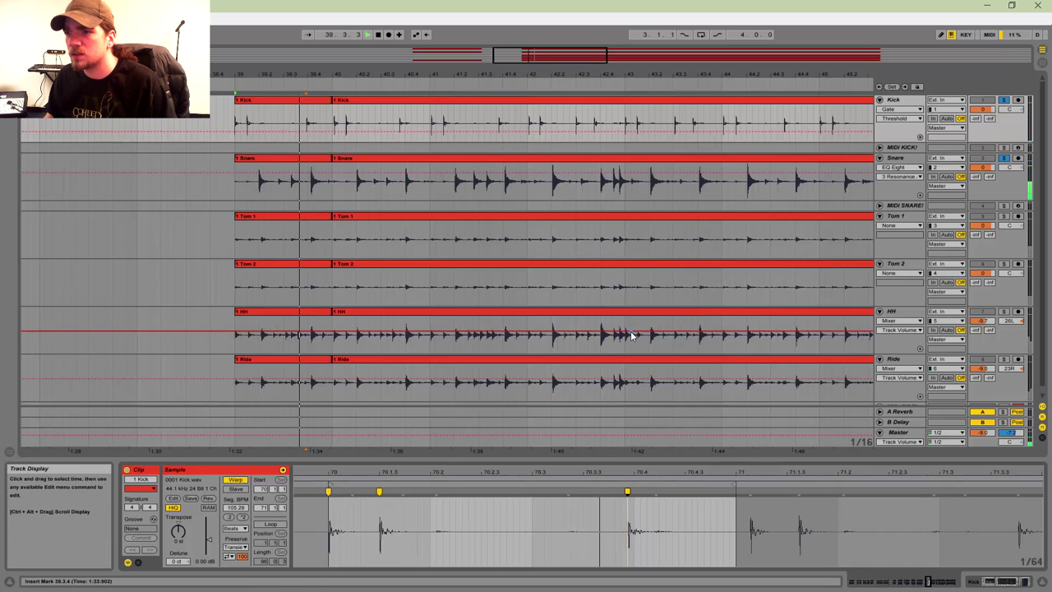
{"action": "key", "text": "space"}
{"action": "left_click_drag", "start_coordinate": [626, 491], "coordinate": [615, 491]}
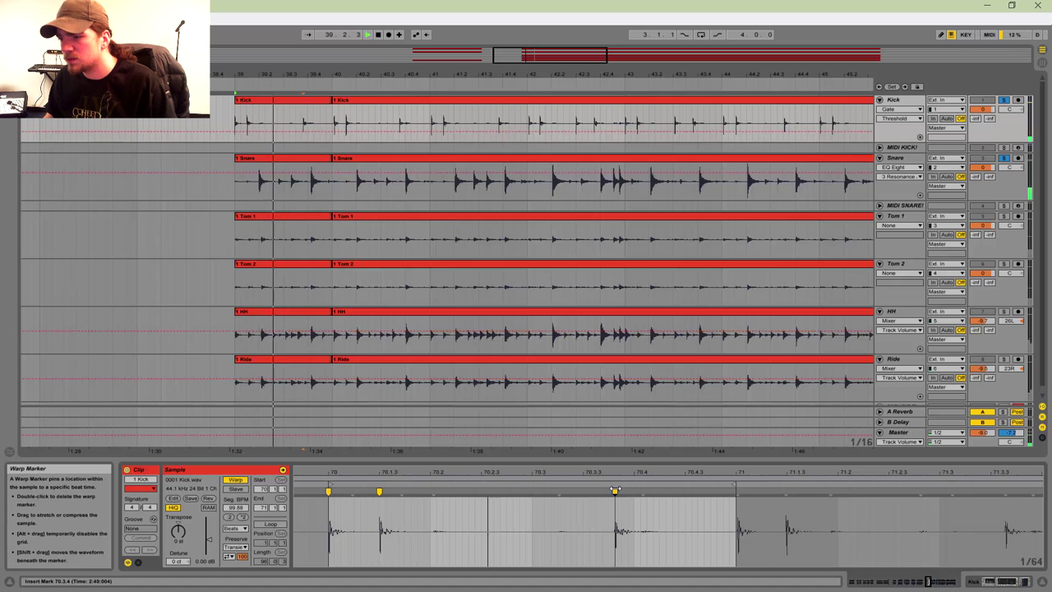
Step: Set the bar 39 Snare clip's adaptive grid to Narrowest, nudge the fourth hit's warp marker closer to beat 70.4, and replay the bar
{"action": "left_click", "coordinate": [312, 158]}
{"action": "key", "text": "space"}
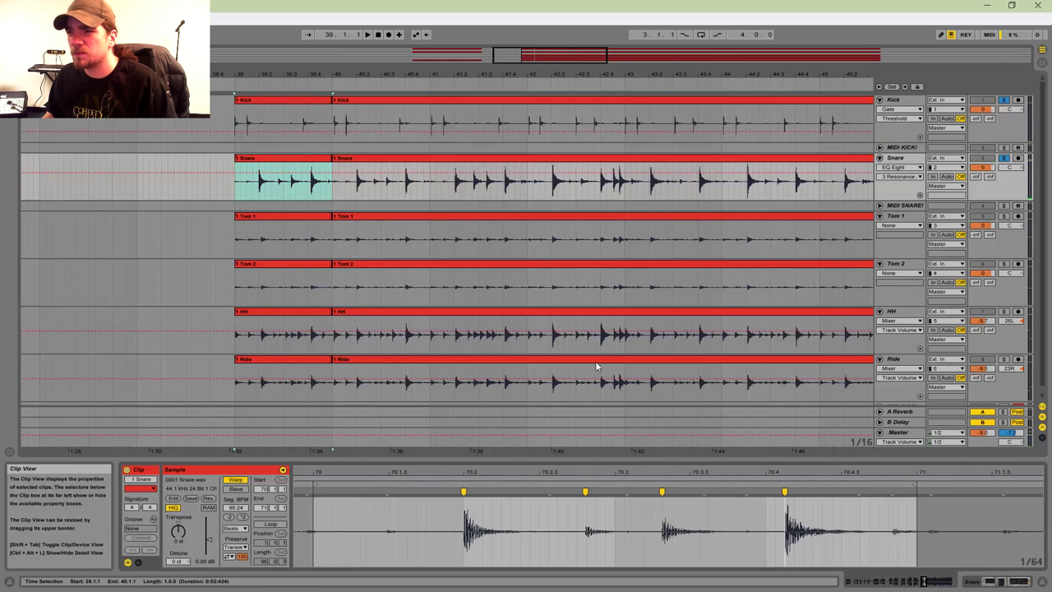
{"action": "left_click_drag", "start_coordinate": [786, 472], "coordinate": [790, 513]}
{"action": "right_click", "coordinate": [790, 516]}
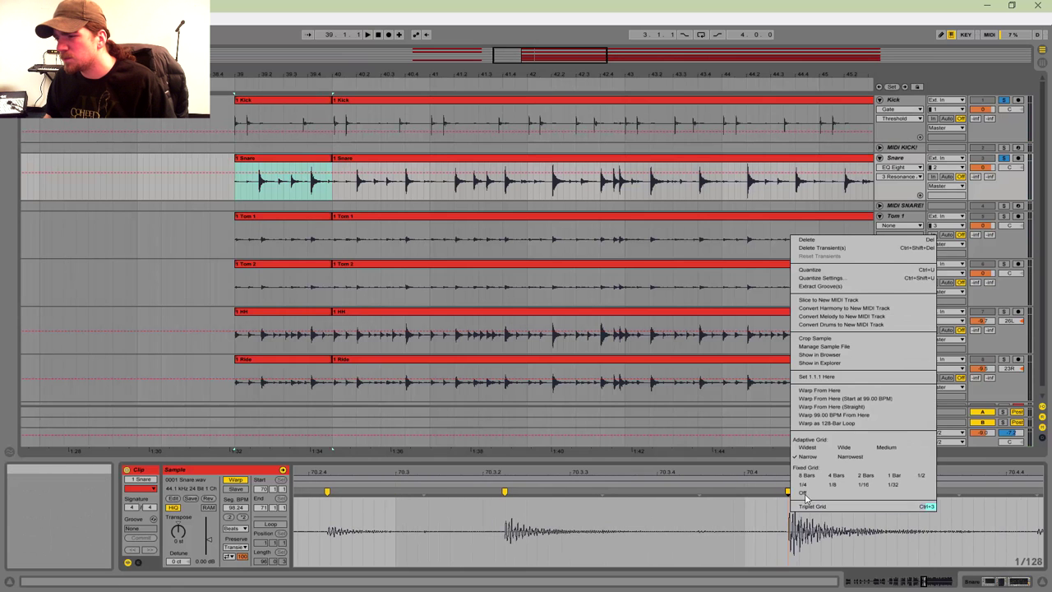
{"action": "left_click", "coordinate": [847, 459]}
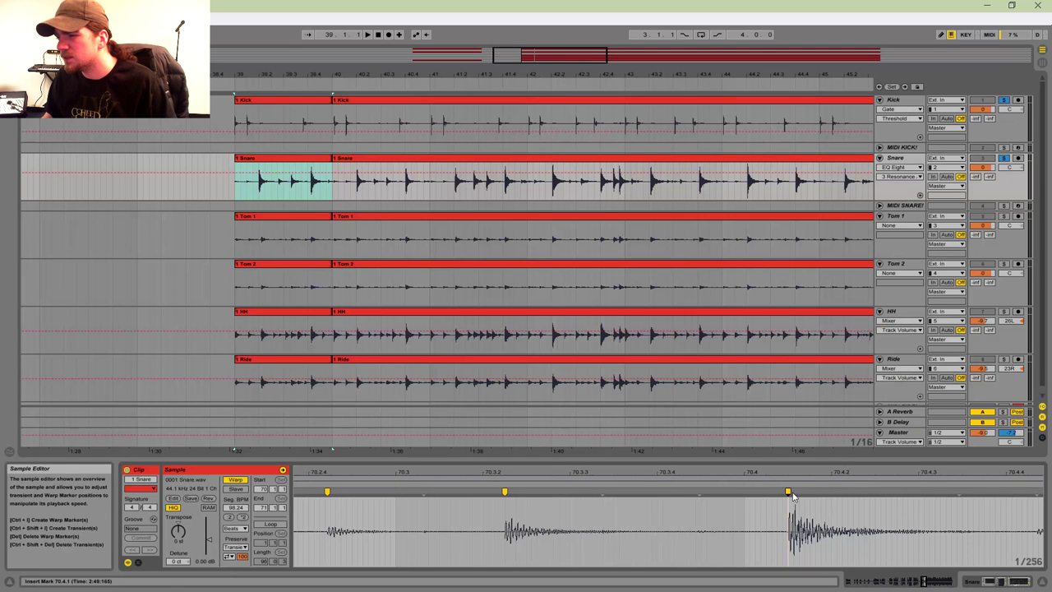
{"action": "left_click_drag", "start_coordinate": [788, 492], "coordinate": [776, 491]}
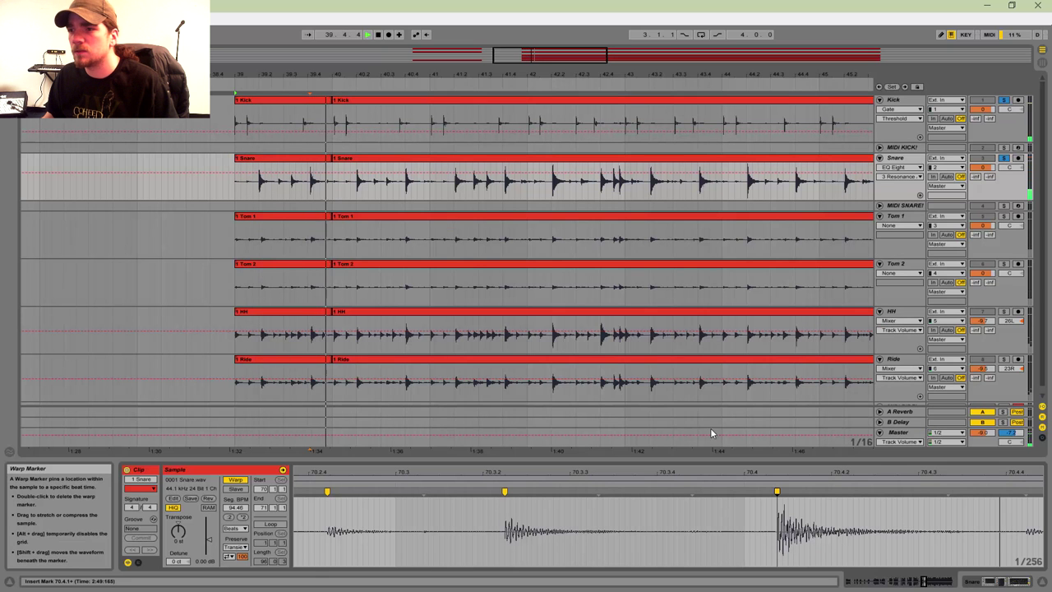
{"action": "key", "text": "space"}
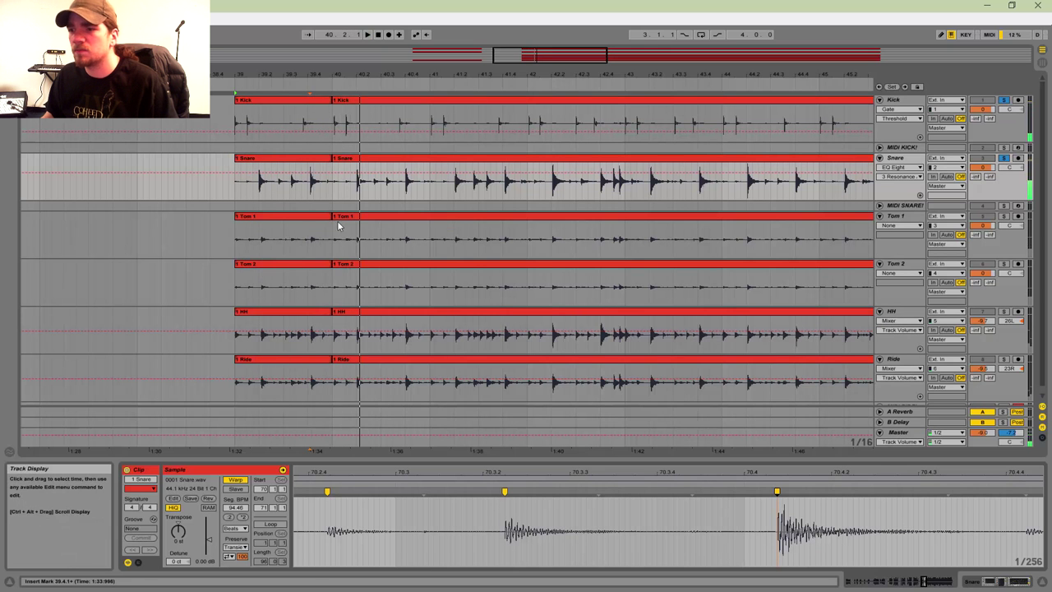
Step: Add a Gate effect to the Tom 1 track and set its threshold to -3.52 dB
{"action": "left_click", "coordinate": [902, 217]}
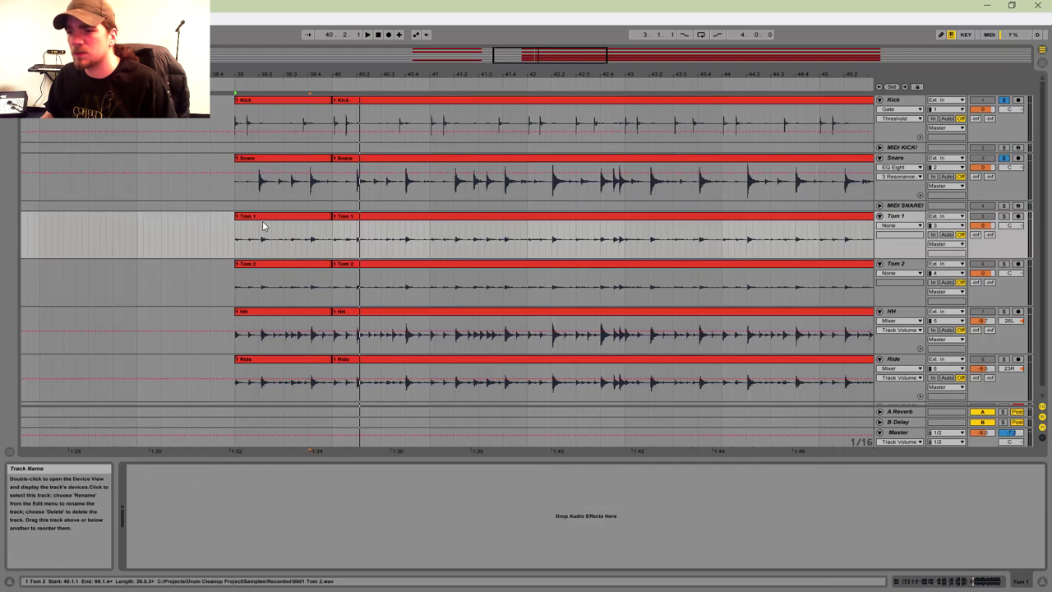
{"action": "key", "text": "ctrl+alt+b"}
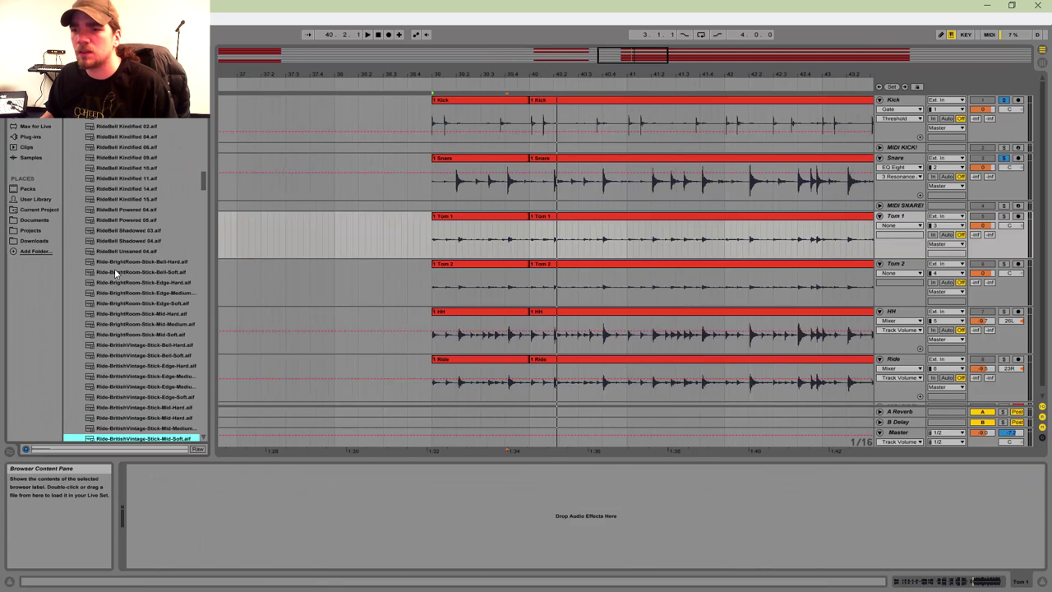
{"action": "left_click", "coordinate": [37, 106]}
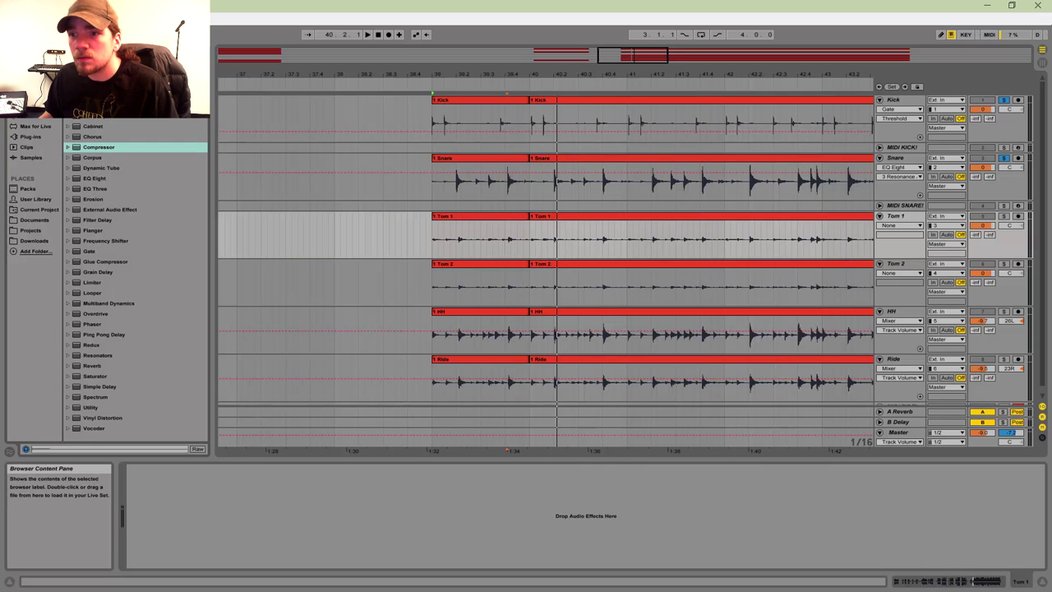
{"action": "left_click", "coordinate": [89, 253]}
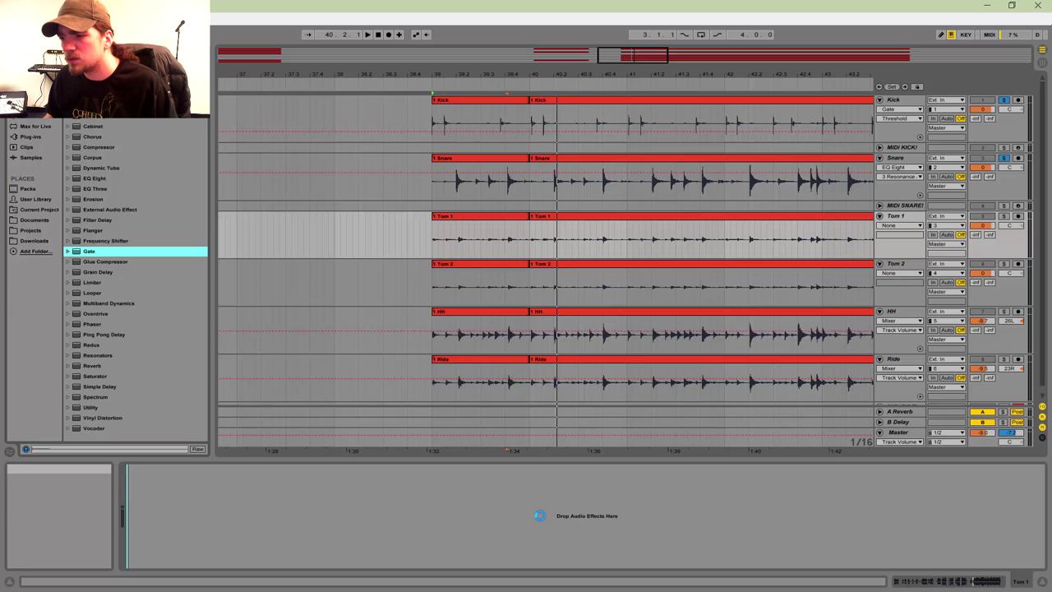
{"action": "left_click_drag", "start_coordinate": [434, 490], "coordinate": [433, 492]}
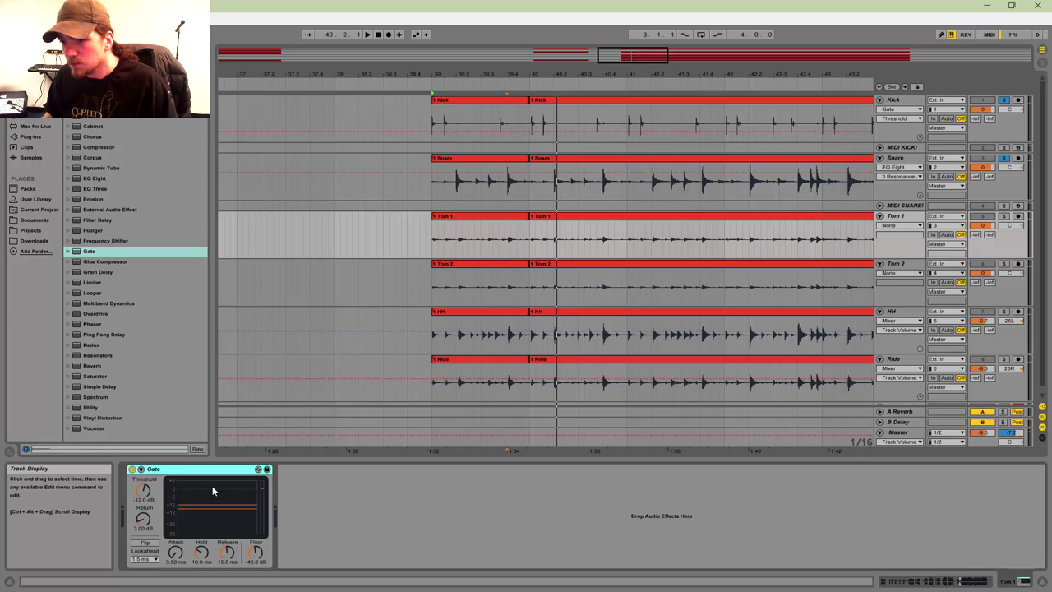
{"action": "left_click_drag", "start_coordinate": [143, 491], "coordinate": [143, 469]}
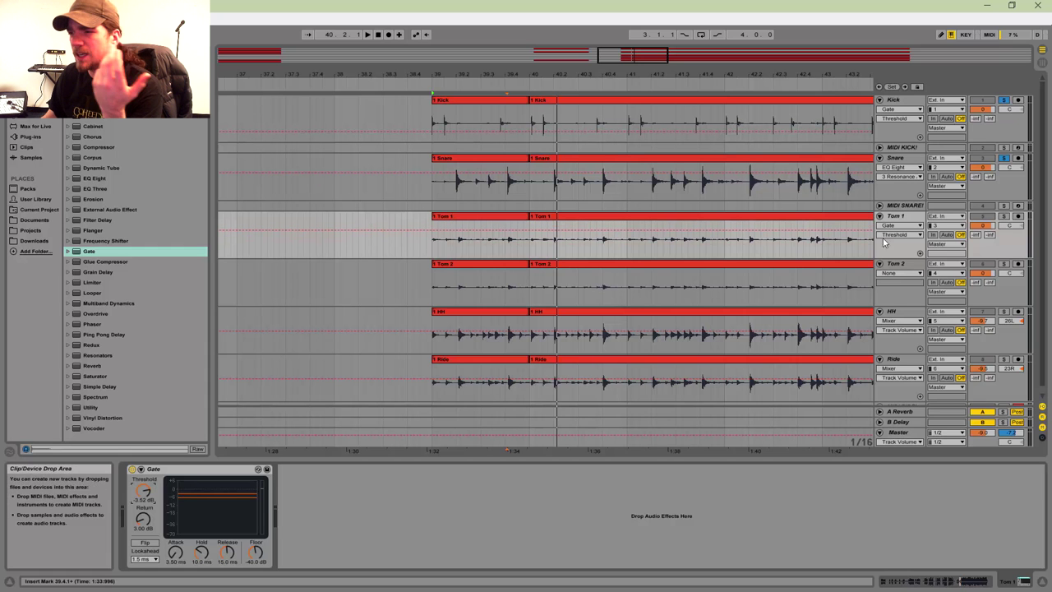
Step: Delete the Tom 2 track and lower the Tom 1 Gate's floor to -inf dB
{"action": "left_click", "coordinate": [902, 264]}
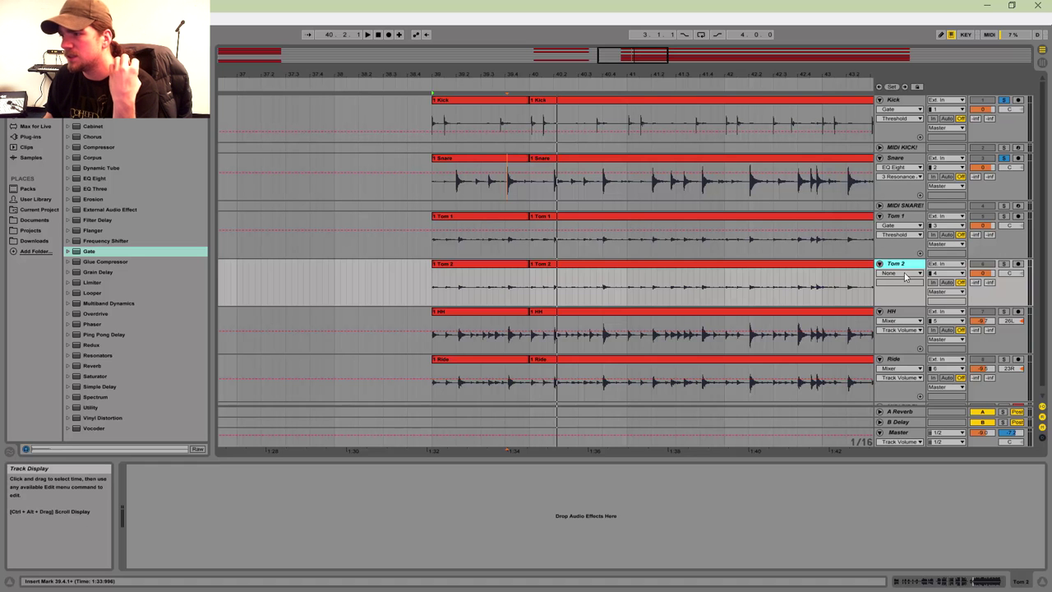
{"action": "key", "text": "Delete"}
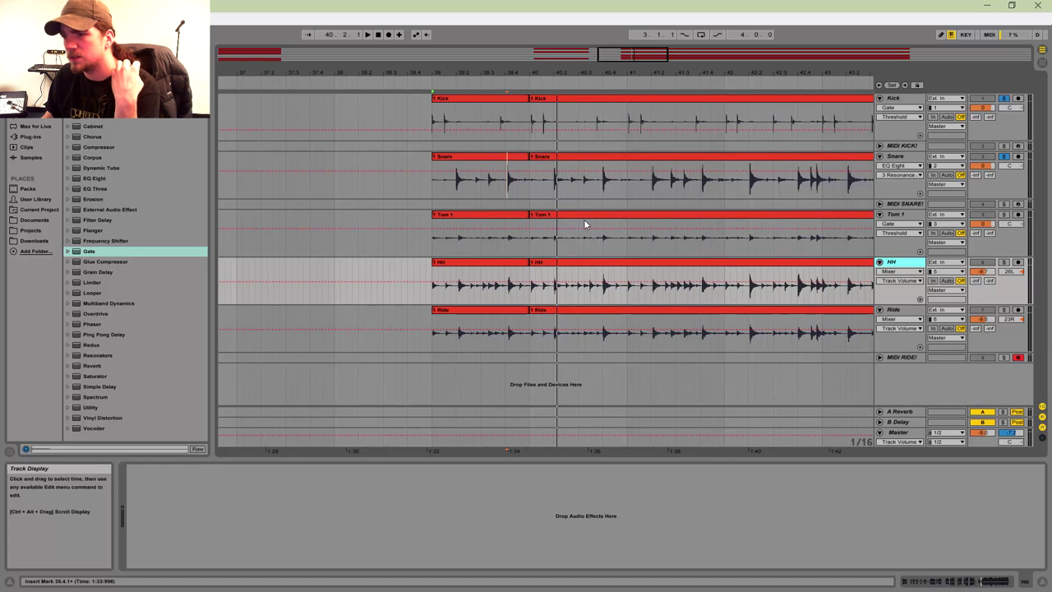
{"action": "left_click", "coordinate": [900, 216]}
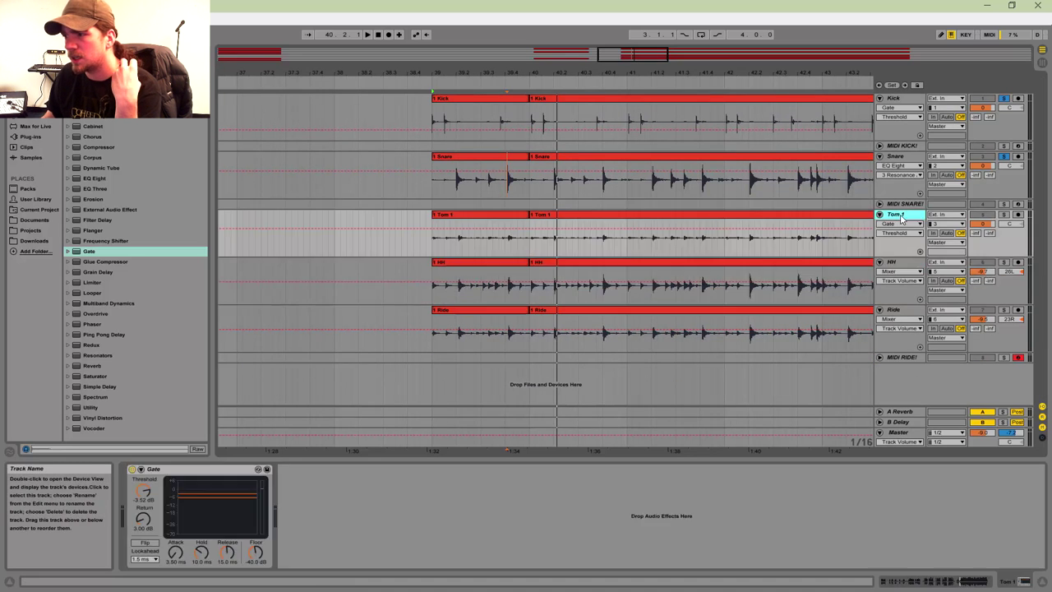
{"action": "left_click", "coordinate": [255, 551]}
{"action": "left_click_drag", "start_coordinate": [259, 549], "coordinate": [259, 585]}
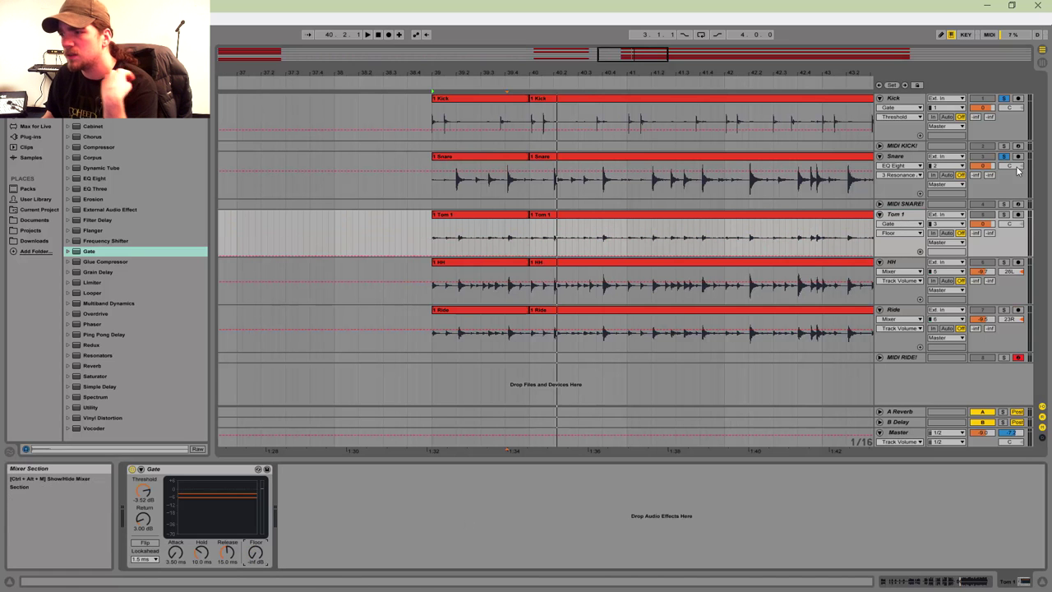
Step: Solo the HH track and play bar 39 together with the Kick and Snare
{"action": "key", "text": "space"}
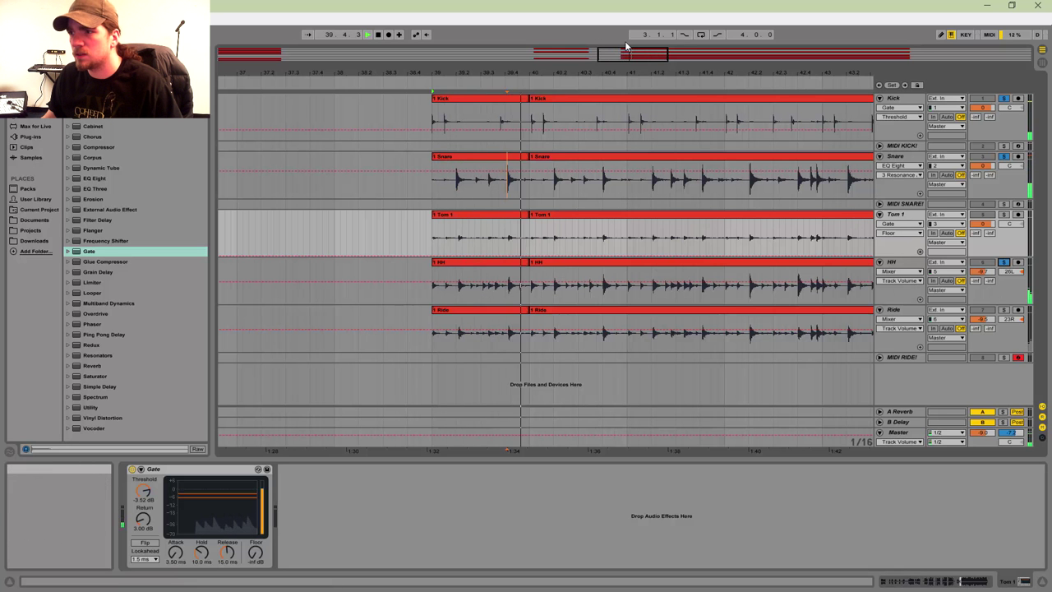
{"action": "left_click_drag", "start_coordinate": [528, 72], "coordinate": [707, 115]}
{"action": "key", "text": "space"}
Step: Open the bar 39 HH clip and insert warp markers on all hits from 70.1.1 to 71.1.1
{"action": "left_click", "coordinate": [629, 274]}
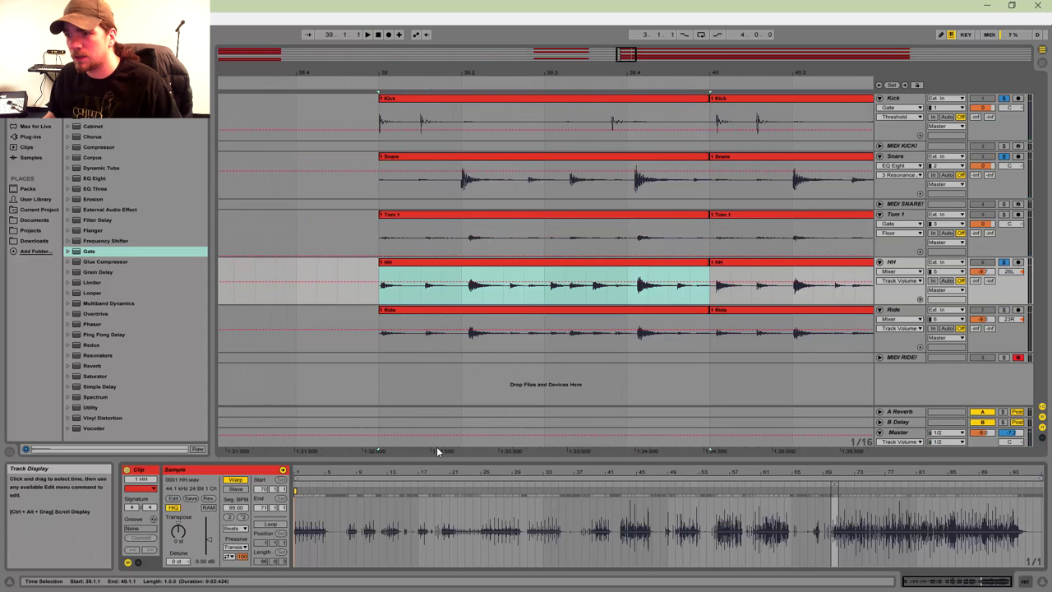
{"action": "left_click_drag", "start_coordinate": [837, 475], "coordinate": [681, 471]}
{"action": "left_click", "coordinate": [401, 489]}
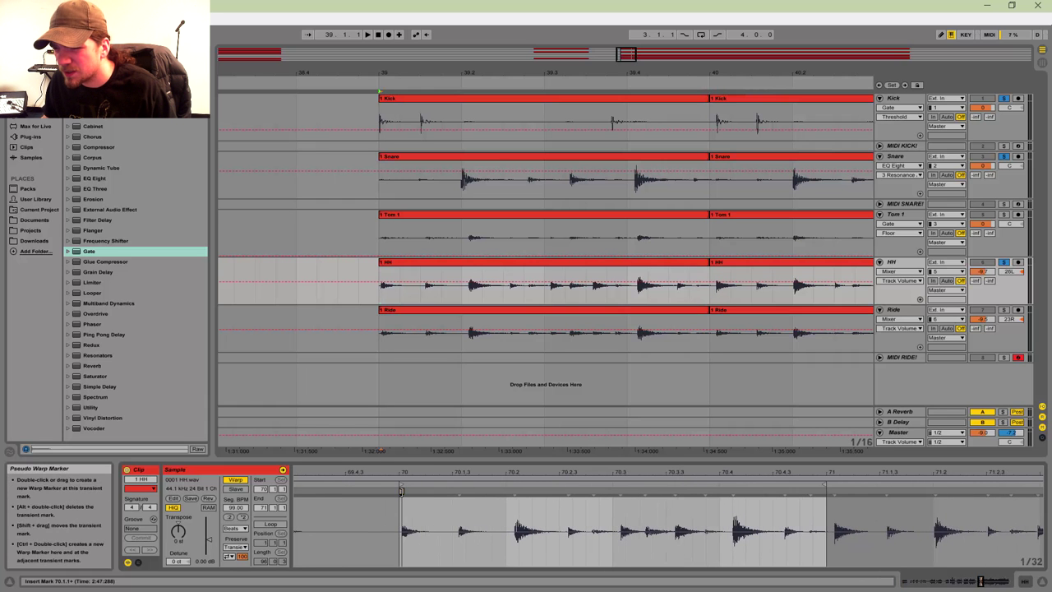
{"action": "key", "text": "space"}
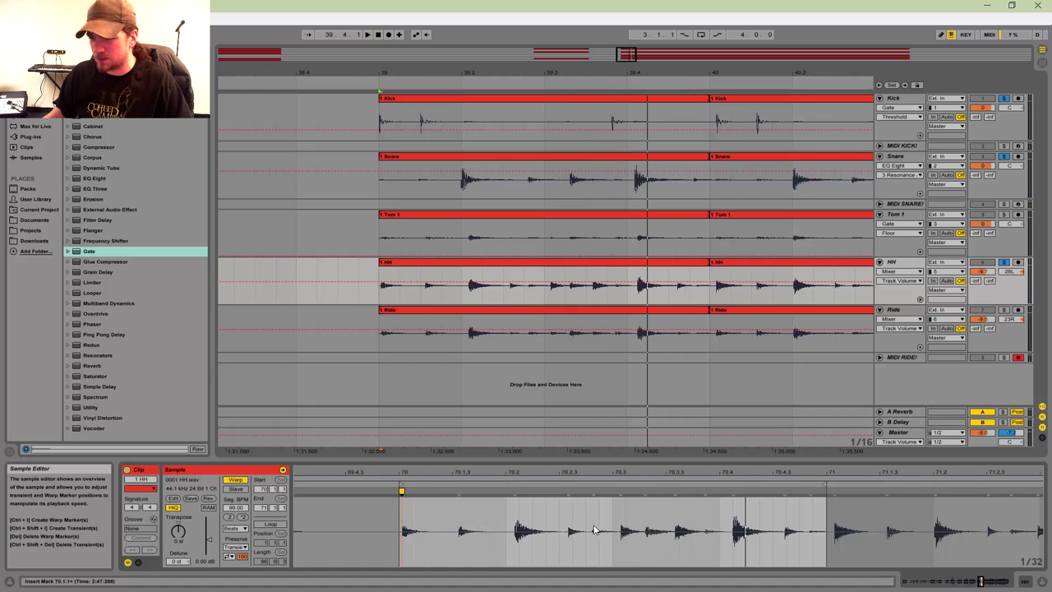
{"action": "left_click_drag", "start_coordinate": [405, 528], "coordinate": [840, 527]}
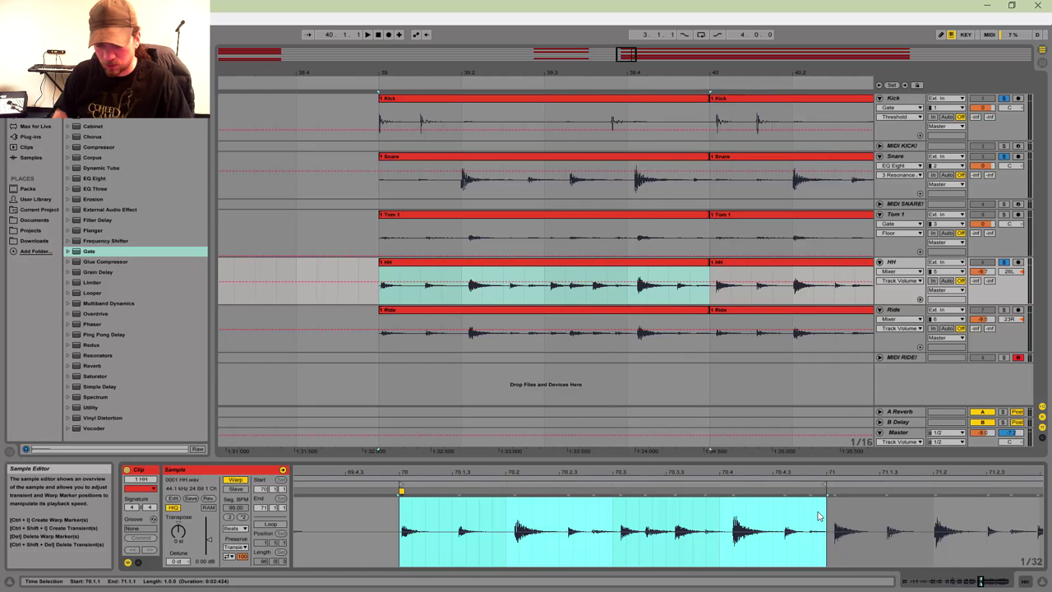
{"action": "key", "text": "ctrl+i"}
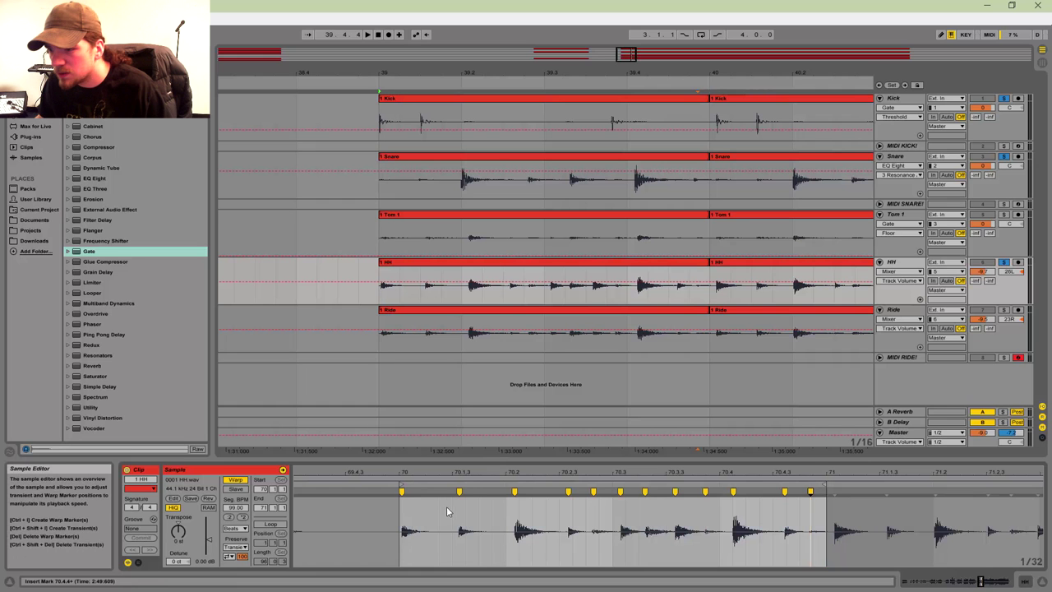
Step: Align the HH hits near 70.1.3 and 70.2 to the grid by moving their warp markers, checking against playback
{"action": "left_click_drag", "start_coordinate": [427, 473], "coordinate": [427, 495]}
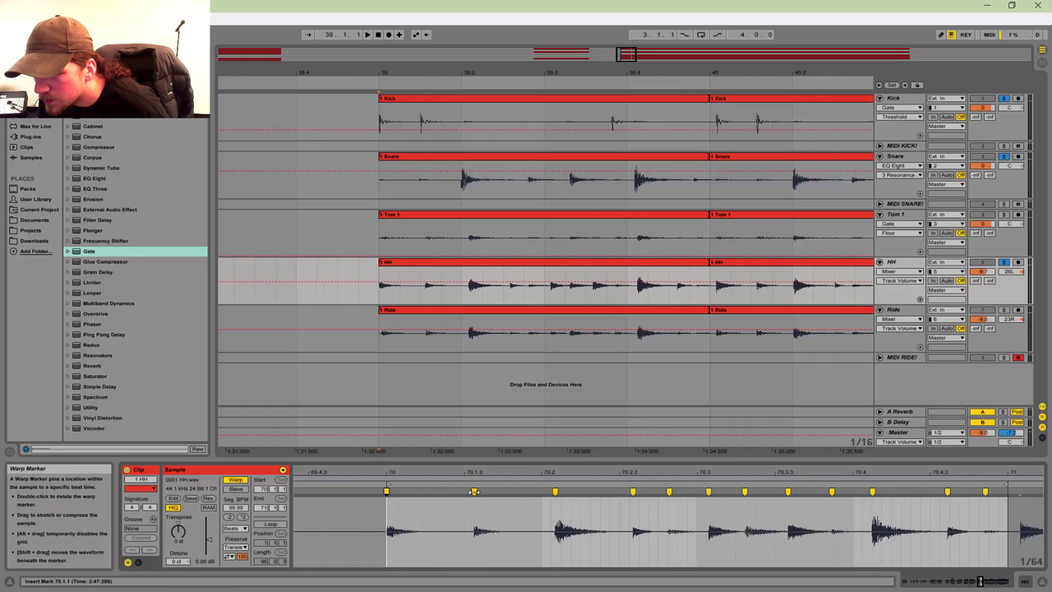
{"action": "key", "text": "space"}
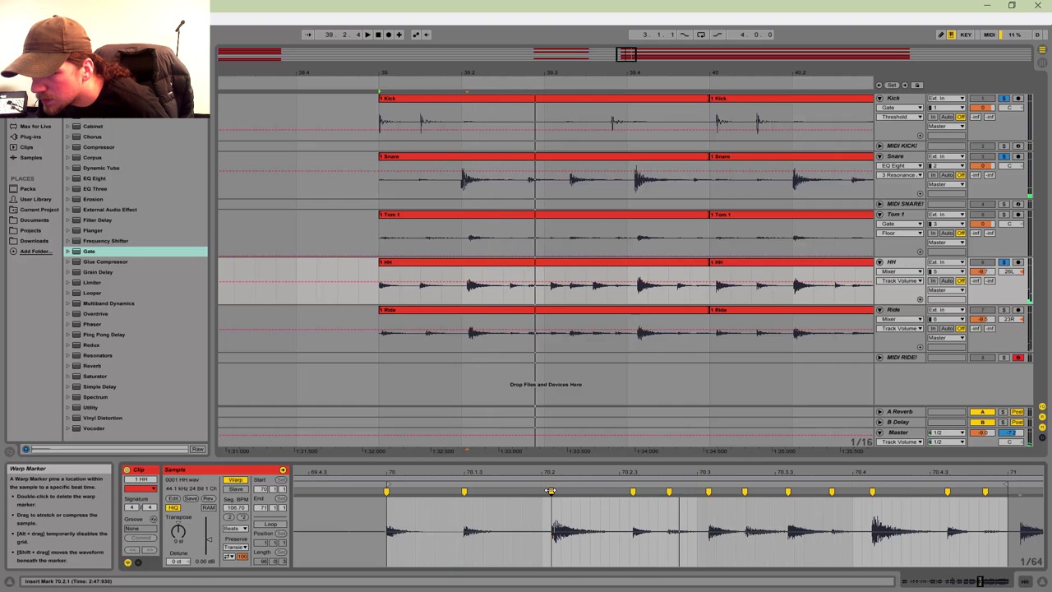
{"action": "left_click_drag", "start_coordinate": [551, 490], "coordinate": [542, 491]}
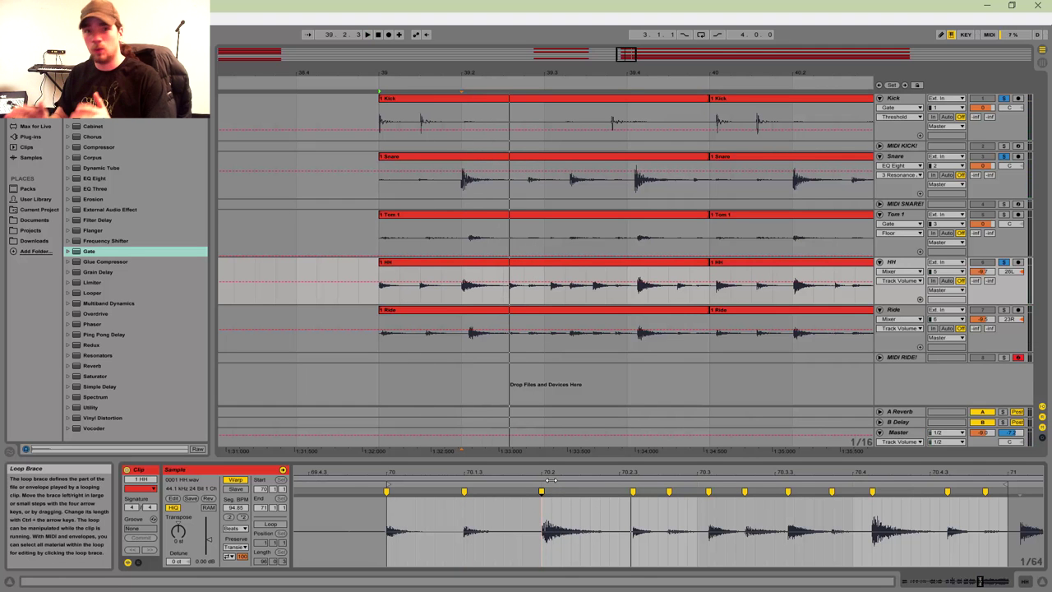
{"action": "key", "text": "space"}
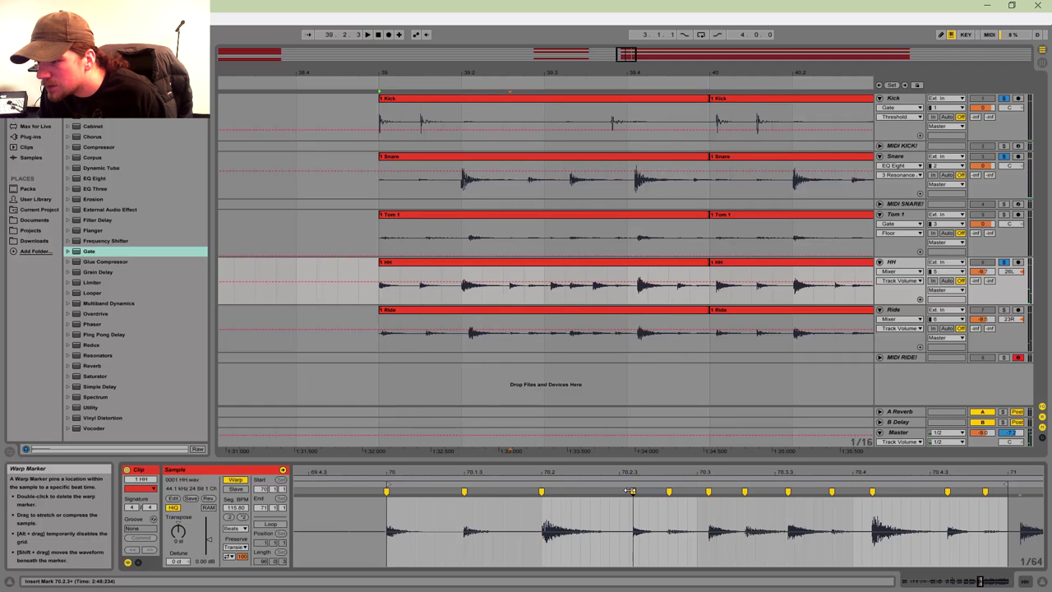
Step: Try shifting the HH warp markers near 70.2.3, 70.2.4 and 70.3, with the clip's warp mode set to Complex
{"action": "double_click", "coordinate": [627, 490]}
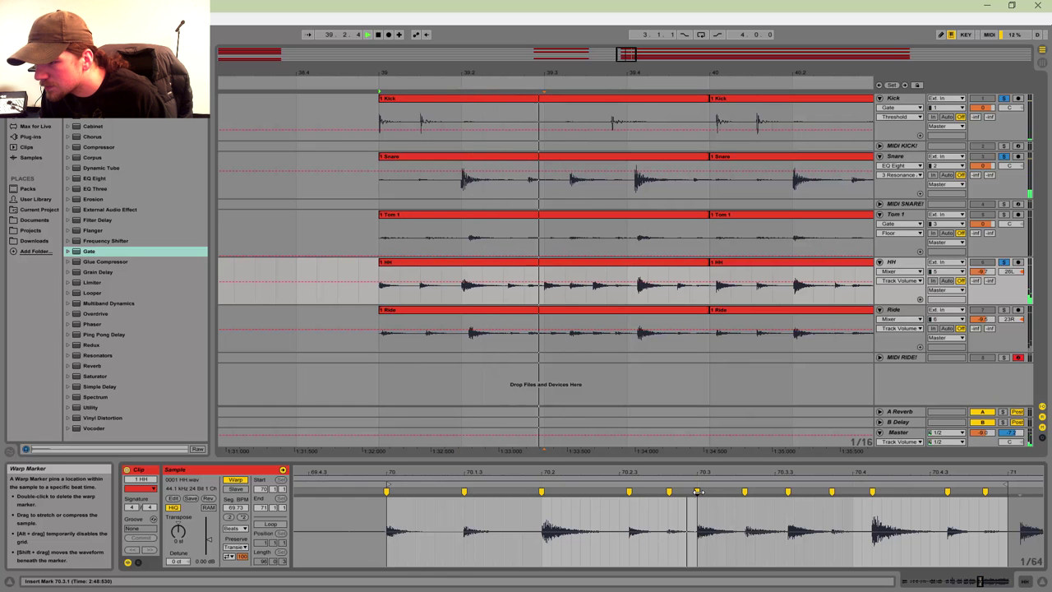
{"action": "left_click_drag", "start_coordinate": [698, 491], "coordinate": [707, 491]}
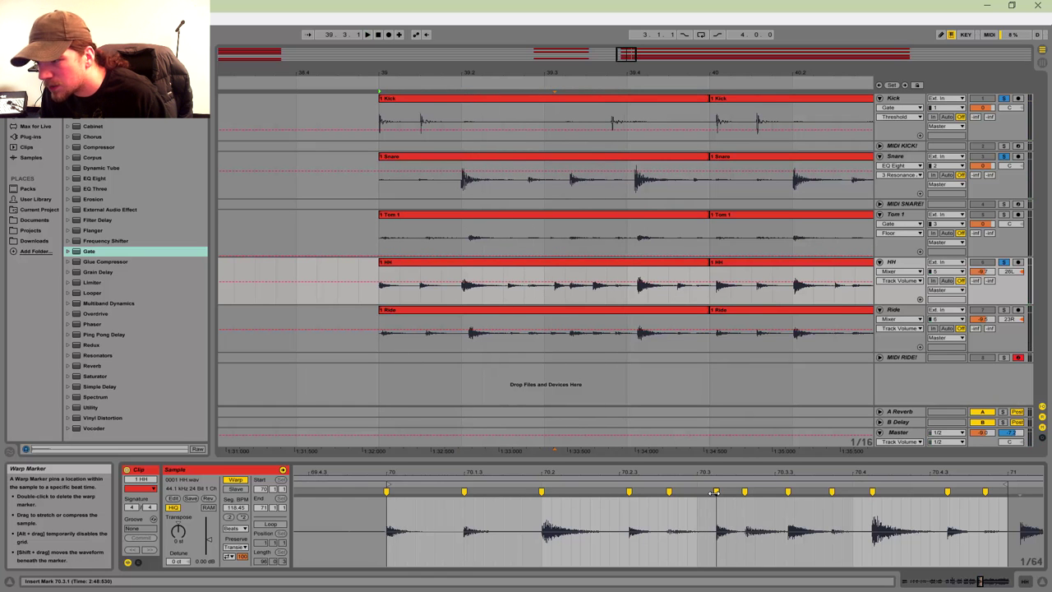
{"action": "left_click", "coordinate": [236, 527]}
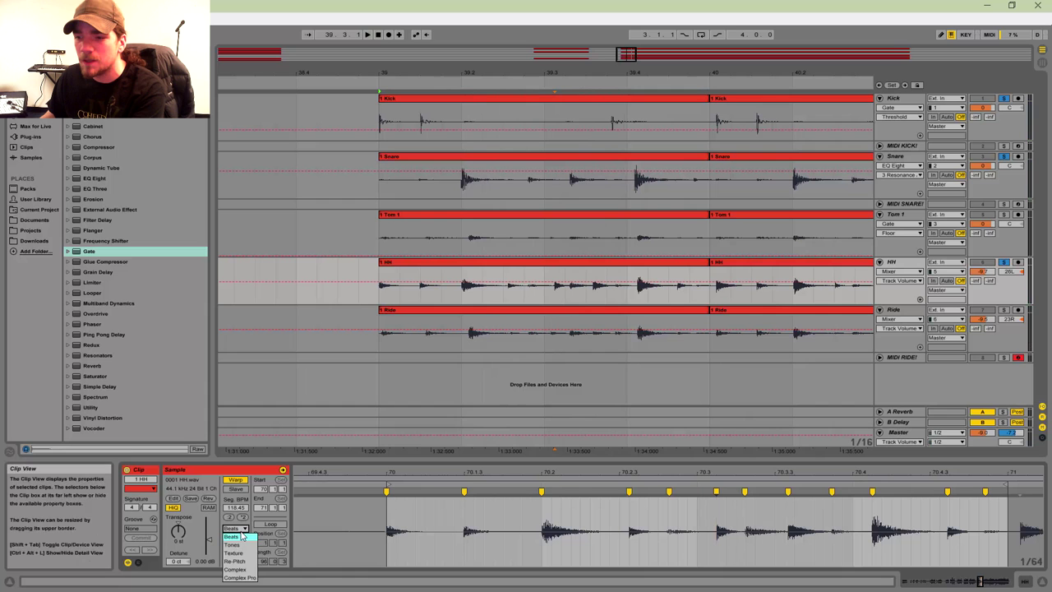
{"action": "left_click", "coordinate": [239, 568]}
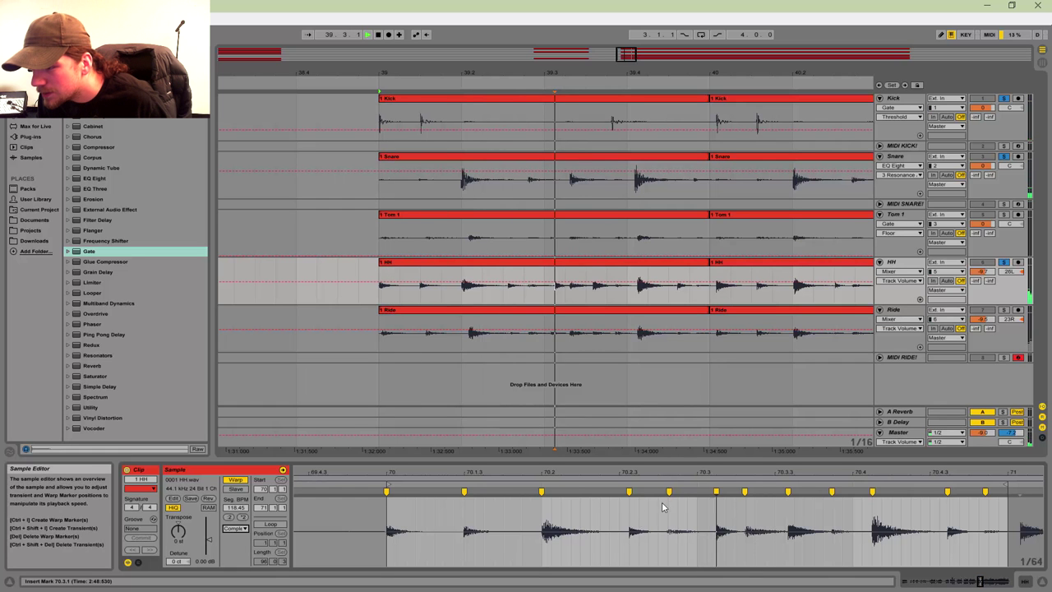
{"action": "left_click_drag", "start_coordinate": [670, 491], "coordinate": [677, 491]}
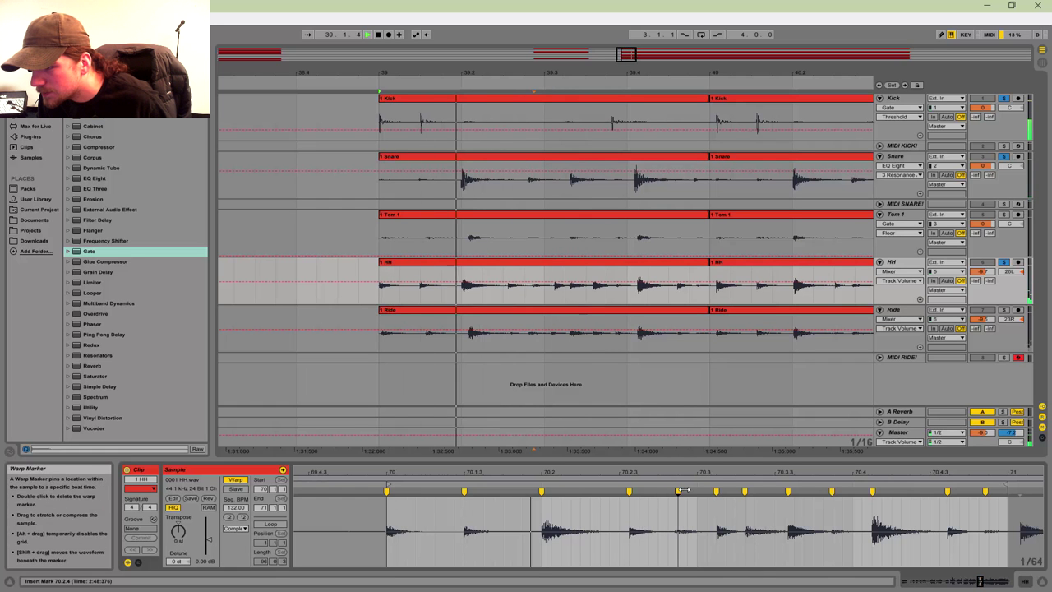
Step: Undo the marker shifts between 70.2.3 and 70.3 in the HH clip, auditioning Complex warp mode in between
{"action": "key", "text": "space"}
{"action": "key", "text": "ctrl+z"}
{"action": "key", "text": "ctrl+z"}
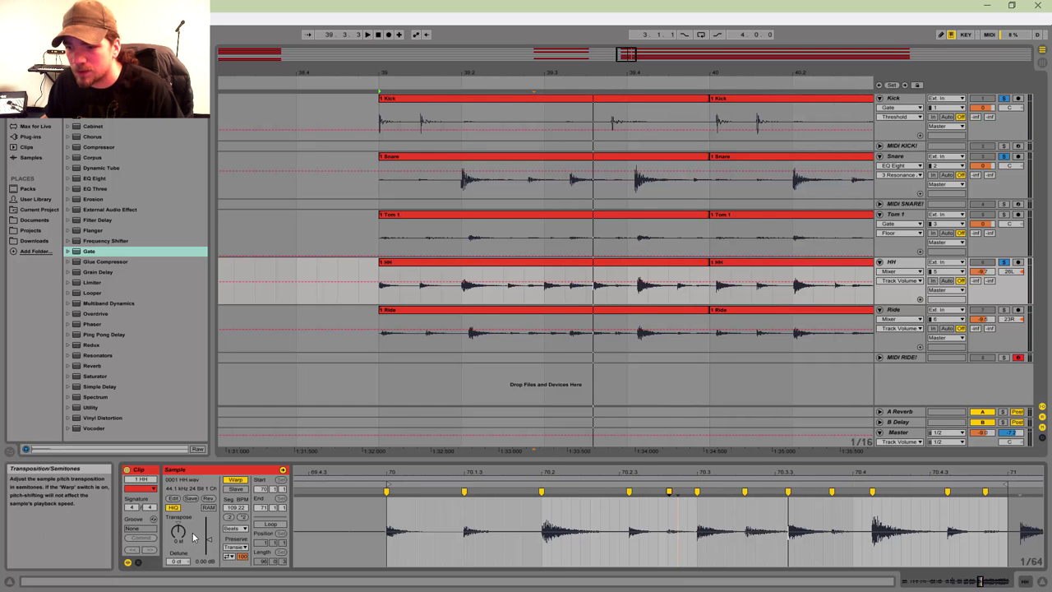
{"action": "left_click", "coordinate": [243, 534]}
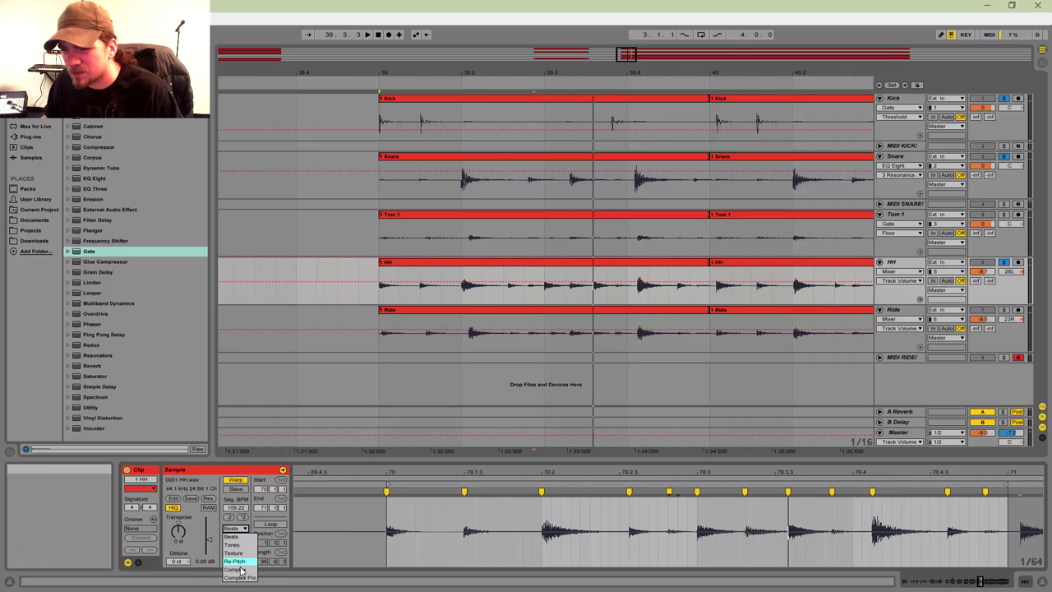
{"action": "left_click", "coordinate": [241, 564]}
{"action": "key", "text": "space"}
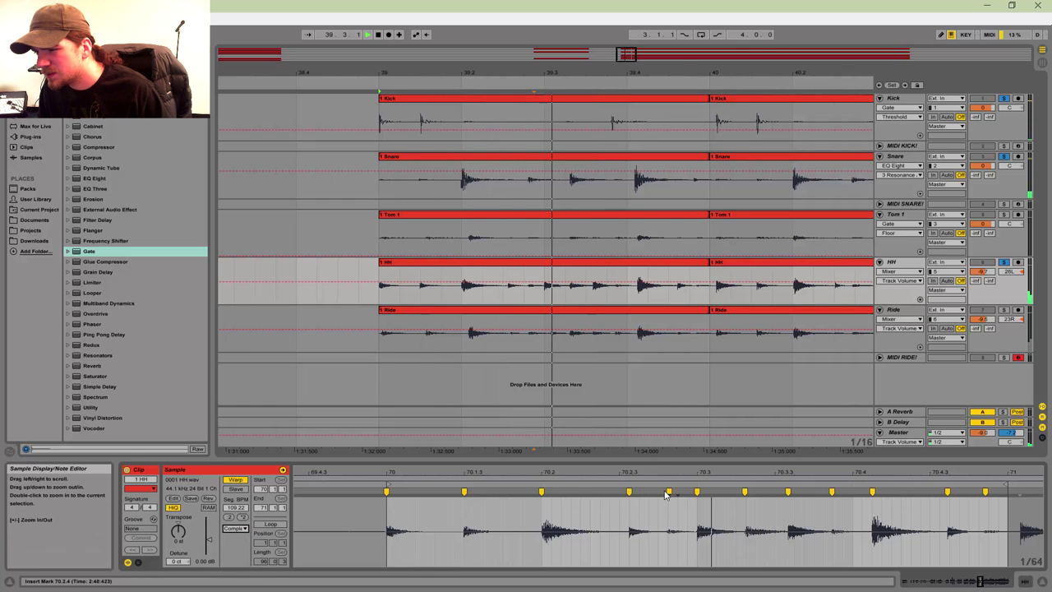
{"action": "key", "text": "space"}
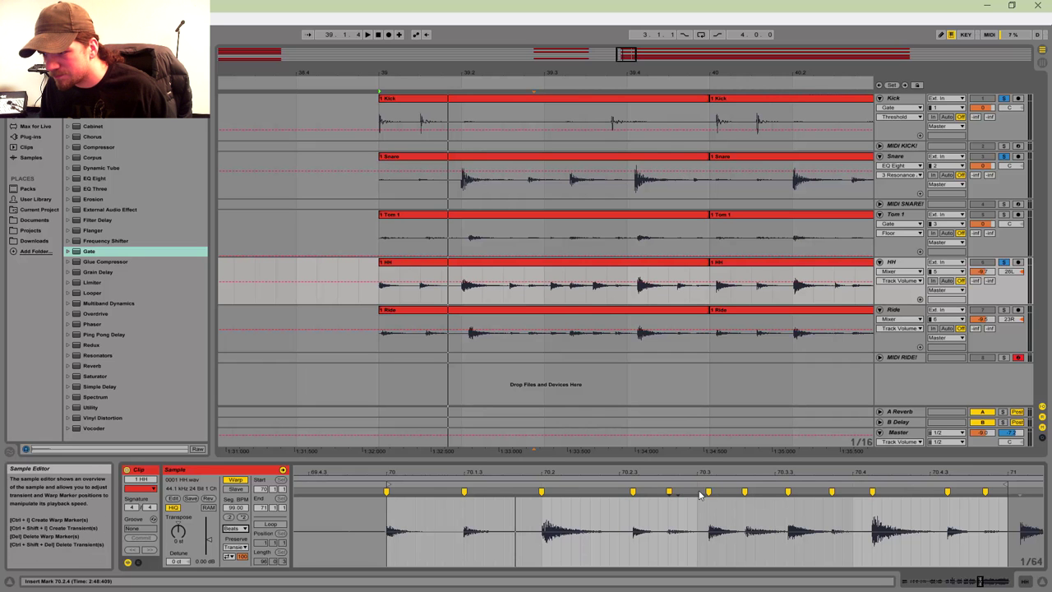
Step: Set the HH clip's warp mode to Complex and play bar 39 back
{"action": "left_click", "coordinate": [235, 528]}
{"action": "left_click", "coordinate": [244, 570]}
{"action": "key", "text": "space"}
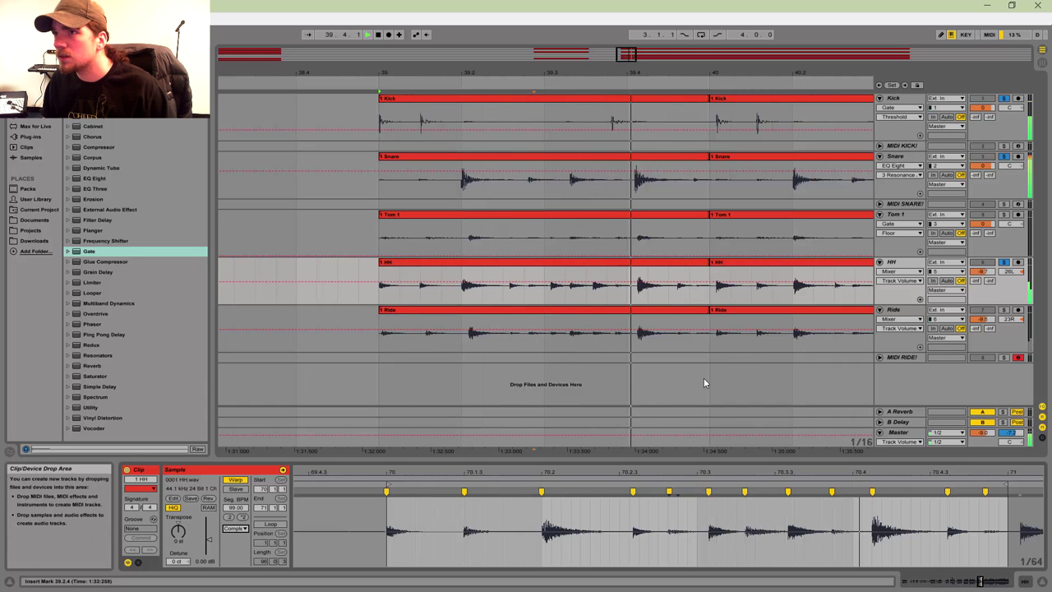
Step: Try the HH hit near 70.4 slightly earlier during playback, and return its warp marker to its former place
{"action": "left_click_drag", "start_coordinate": [793, 474], "coordinate": [691, 475]}
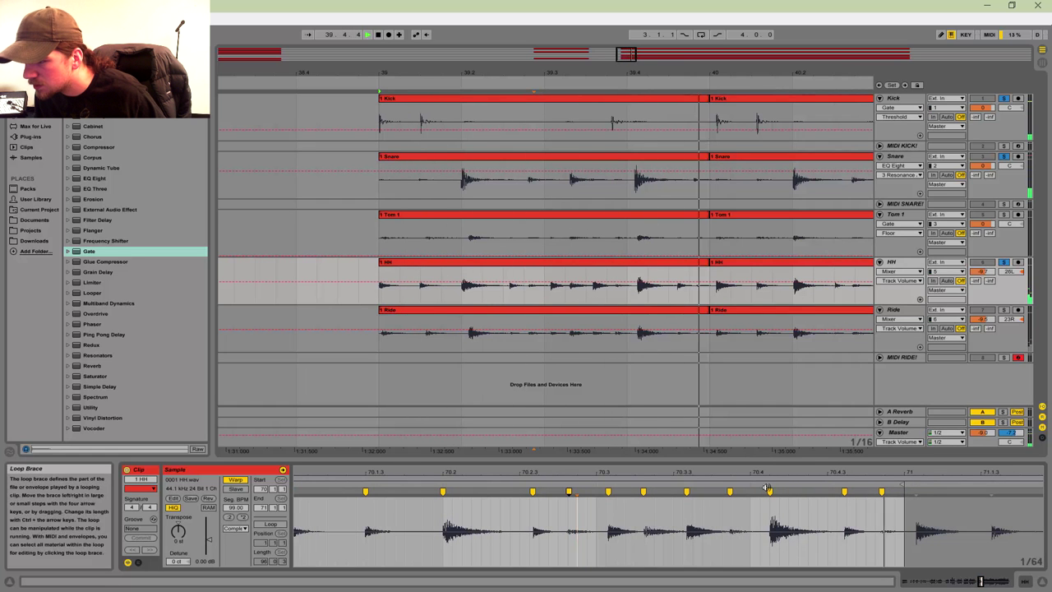
{"action": "key", "text": "space"}
{"action": "key", "text": "space"}
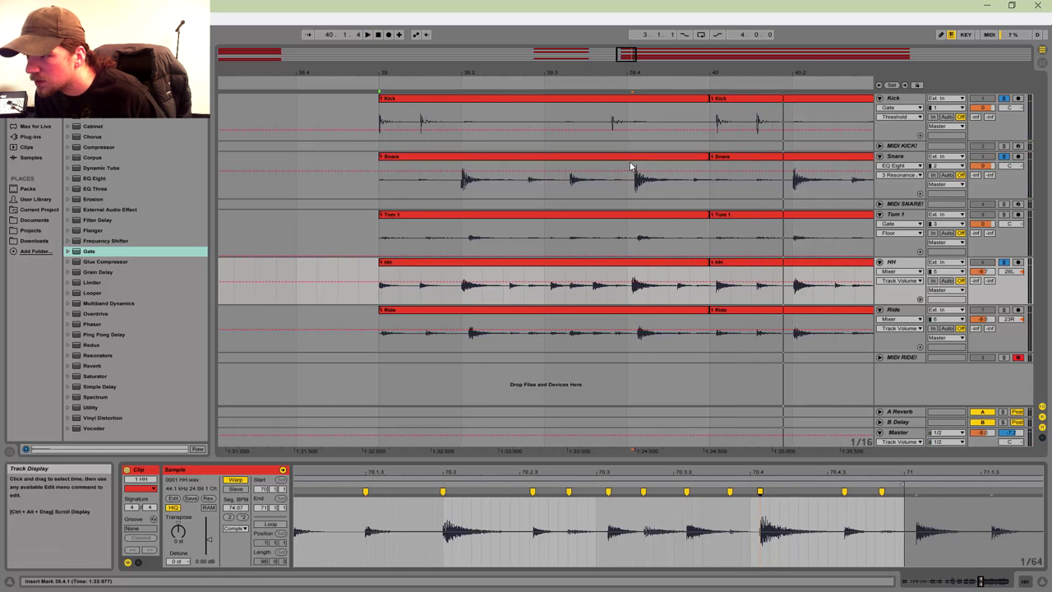
{"action": "left_click_drag", "start_coordinate": [760, 491], "coordinate": [769, 491]}
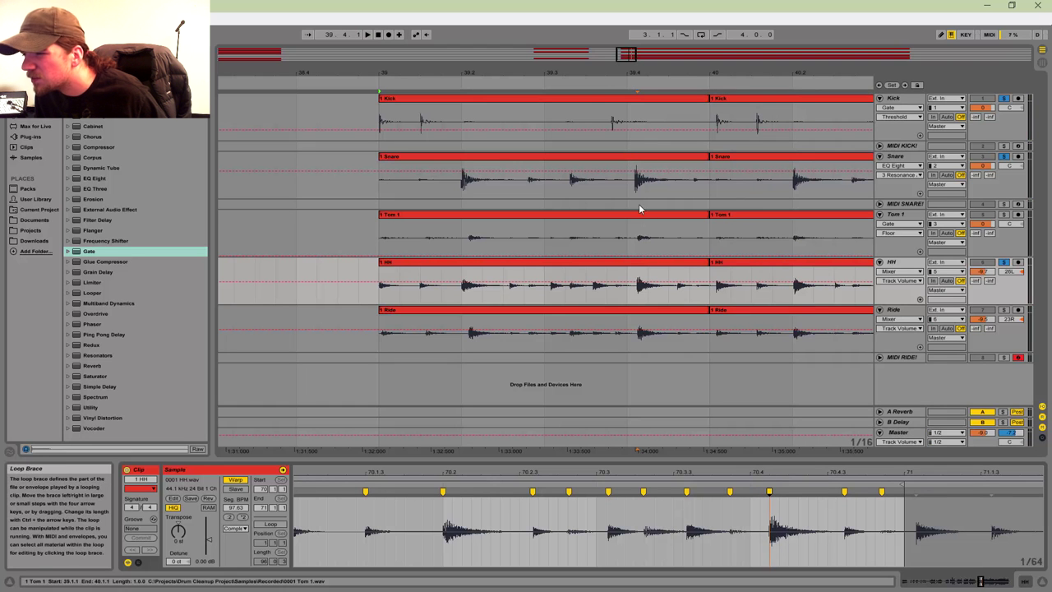
Step: Compare the bar 39 Snare clip's hit at 70.4, and shift the matching HH warp marker slightly earlier on a 1/256 grid
{"action": "left_click", "coordinate": [637, 156]}
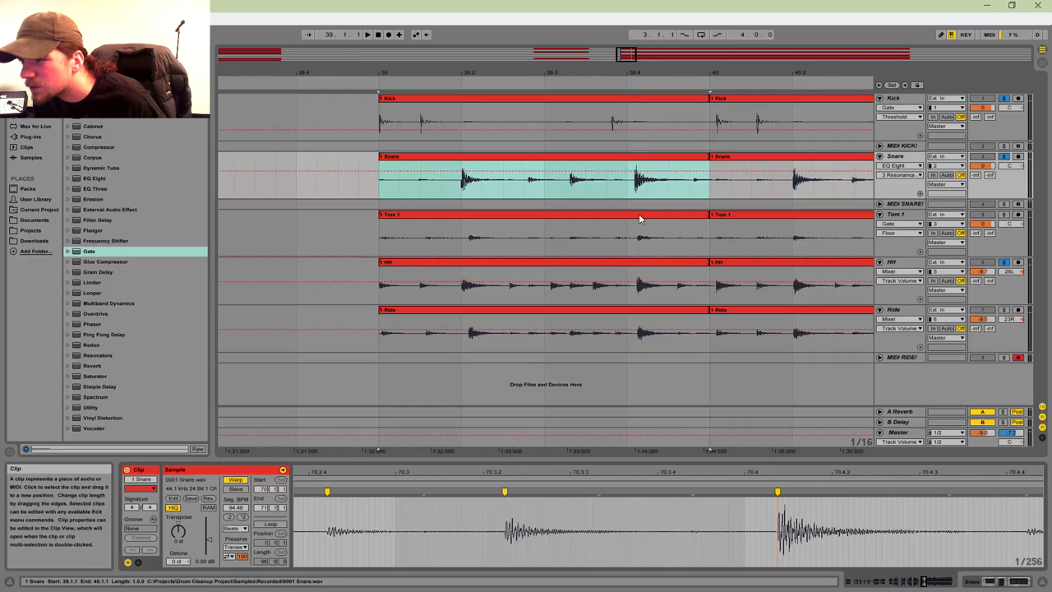
{"action": "left_click", "coordinate": [643, 272]}
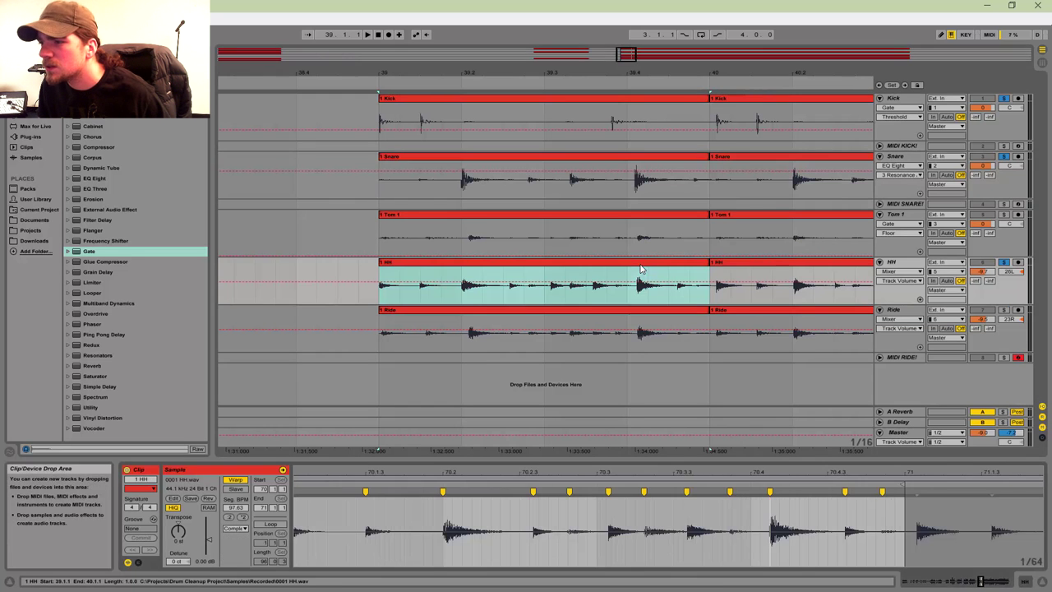
{"action": "left_click_drag", "start_coordinate": [777, 474], "coordinate": [777, 496]}
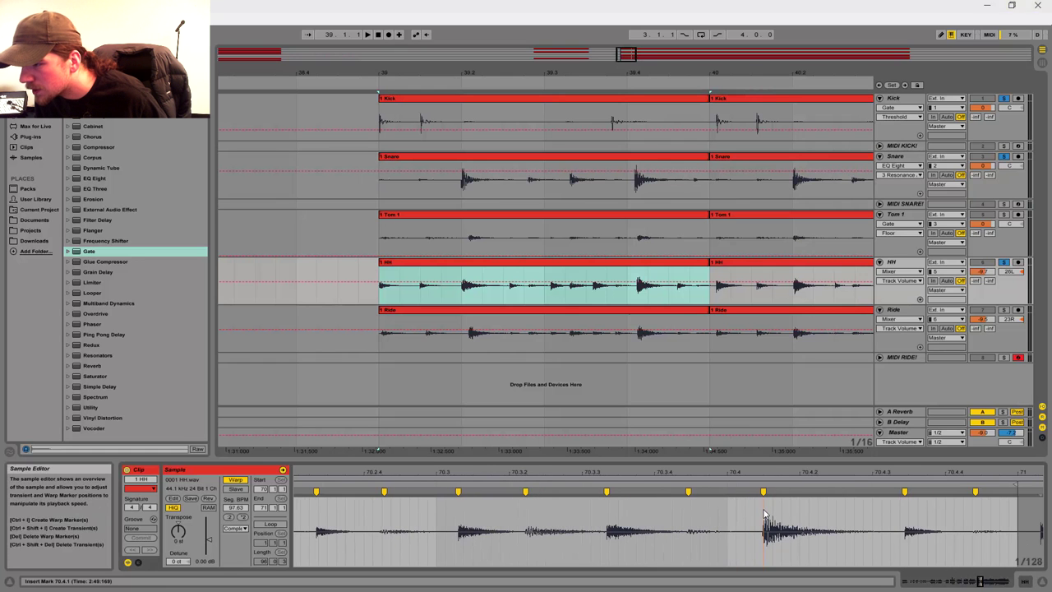
{"action": "right_click", "coordinate": [764, 508]}
{"action": "left_click", "coordinate": [823, 452]}
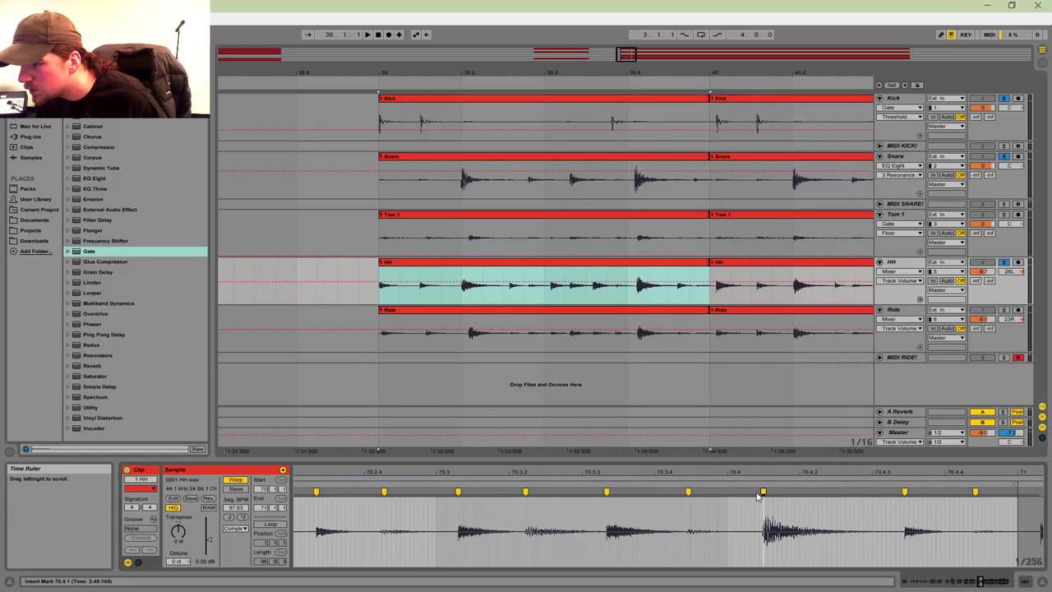
{"action": "mouse_move", "coordinate": [762, 491]}
{"action": "left_mouse_down"}
{"action": "mouse_move", "coordinate": [740, 490]}
{"action": "mouse_move", "coordinate": [755, 491]}
{"action": "left_mouse_up"}
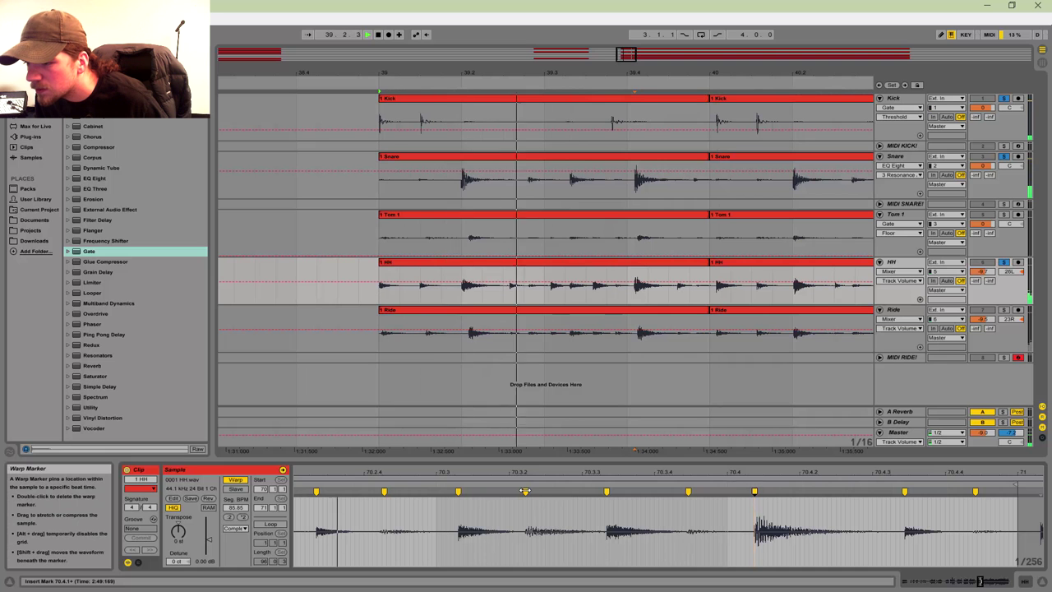
Step: Try moving the HH hits near 70.3.2 and 70.3 earlier while listening to playback
{"action": "left_click_drag", "start_coordinate": [524, 491], "coordinate": [511, 491]}
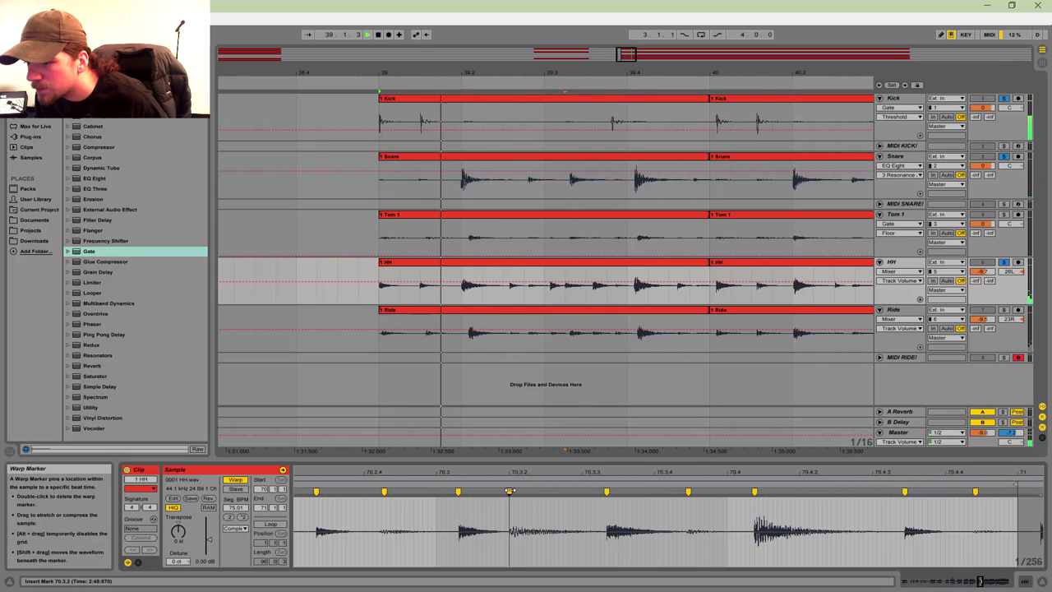
{"action": "left_click_drag", "start_coordinate": [509, 491], "coordinate": [515, 491]}
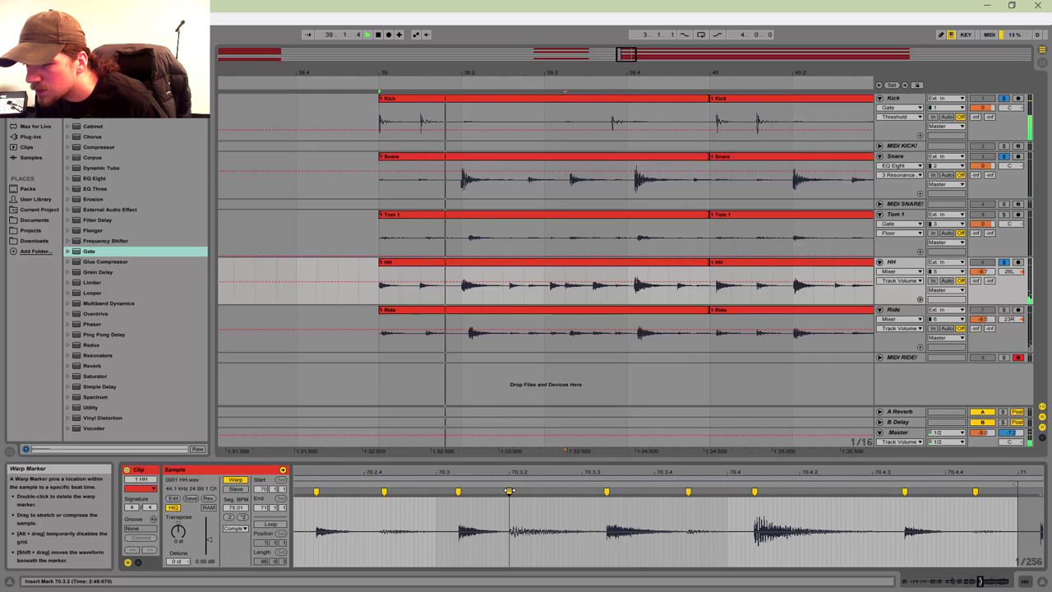
{"action": "key", "text": "space"}
{"action": "left_click_drag", "start_coordinate": [458, 491], "coordinate": [442, 490]}
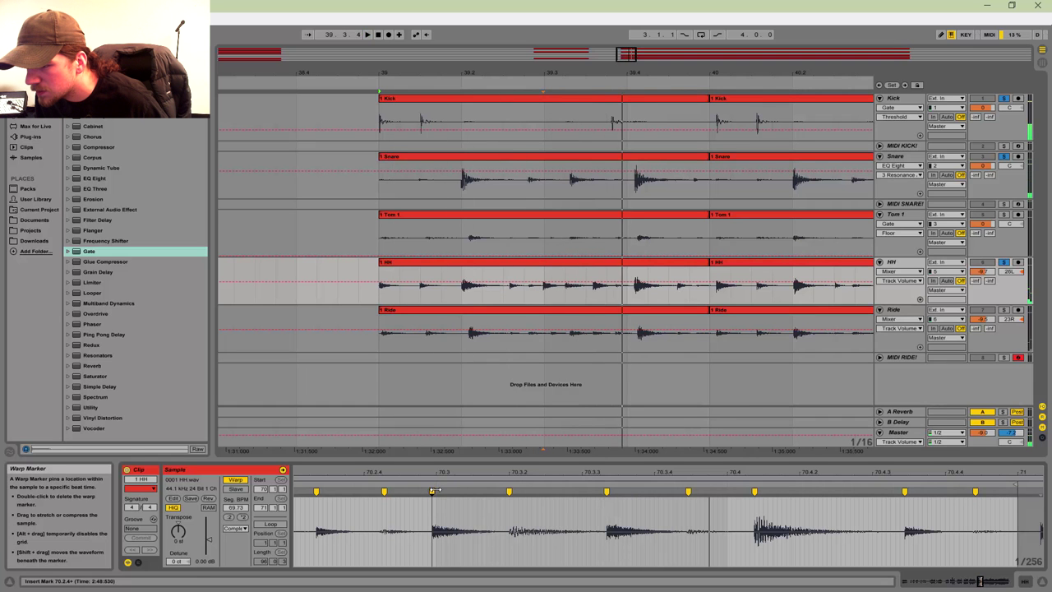
{"action": "key", "text": "space"}
Step: Undo the HH marker moves near 70.3 and 70.3.2 and replay the passage
{"action": "key", "text": "ctrl+z"}
{"action": "key", "text": "ctrl+z"}
{"action": "key", "text": "ctrl+z"}
{"action": "key", "text": "space"}
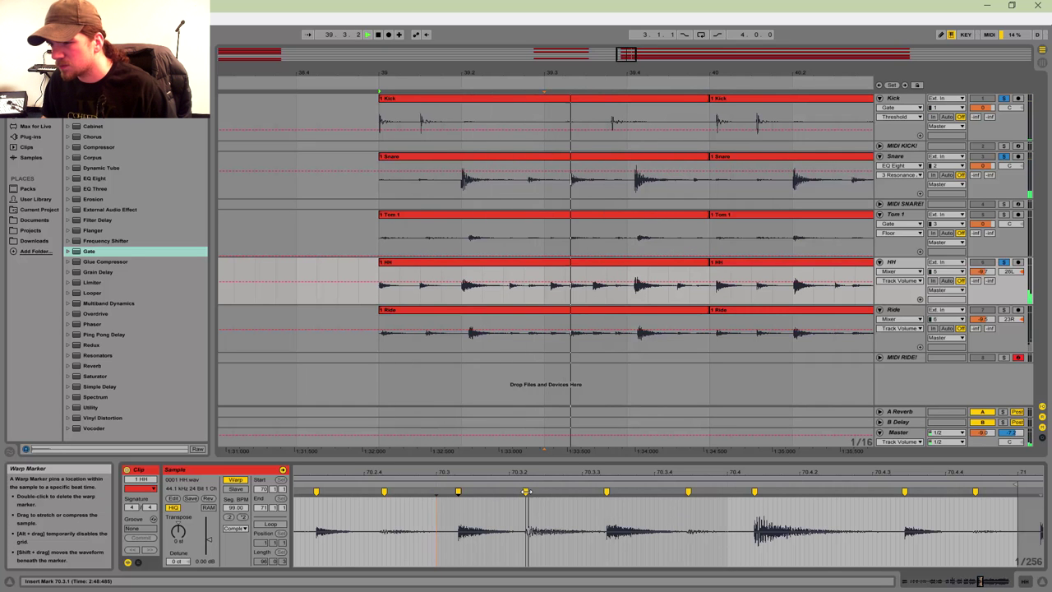
{"action": "key", "text": "space"}
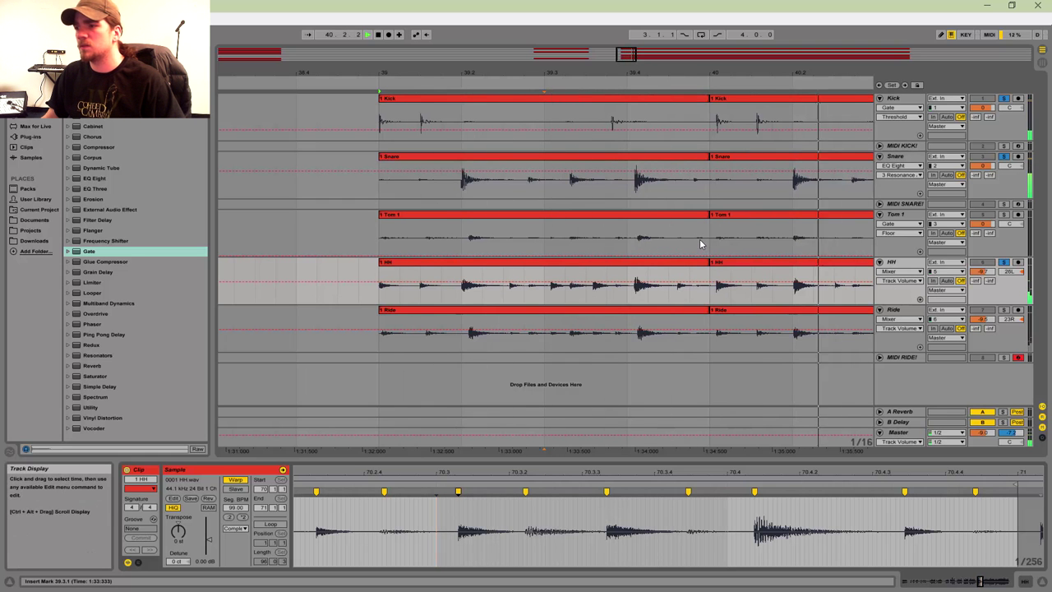
{"action": "key", "text": "space"}
Step: Split the Kick, Snare, Tom 1, HH and Ride clips at 40.4.1
{"action": "left_click_drag", "start_coordinate": [625, 70], "coordinate": [622, 82]}
{"action": "left_click", "coordinate": [596, 116]}
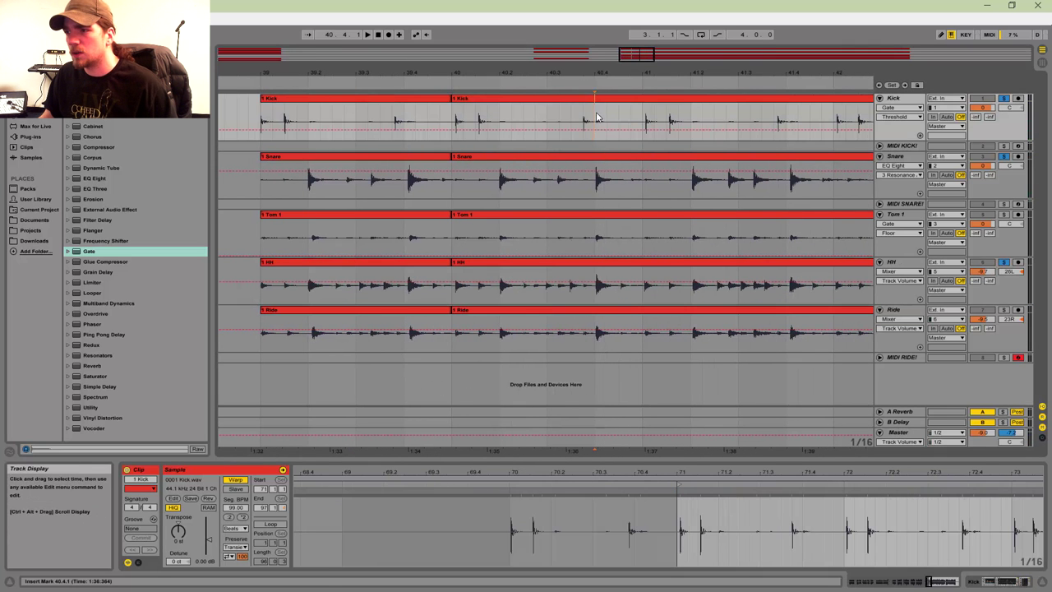
{"action": "left_click", "coordinate": [595, 340], "text": "shift"}
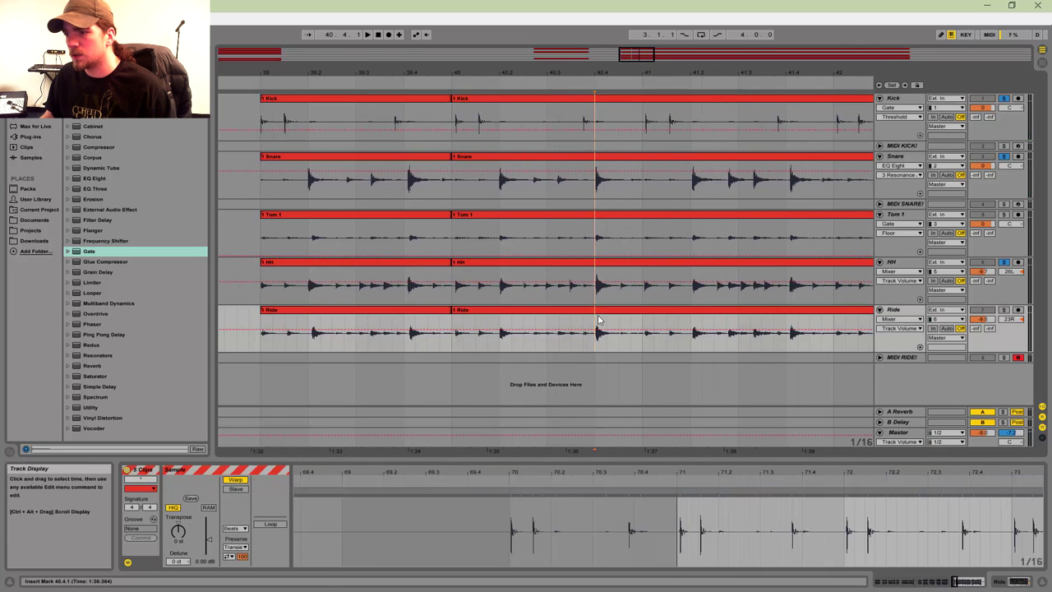
{"action": "key", "text": "ctrl+e"}
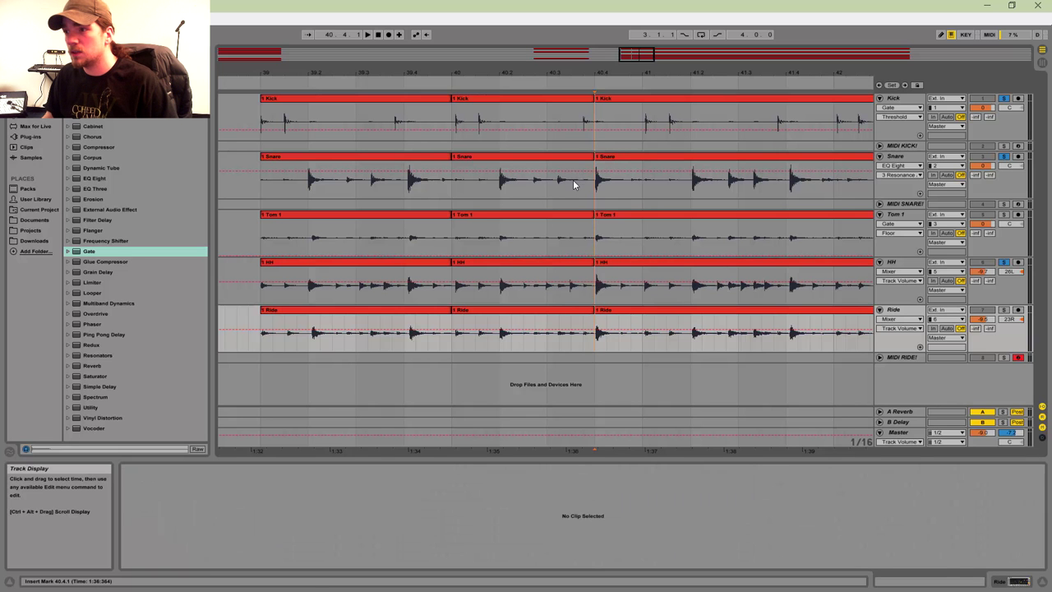
Step: Open the Kick clip starting at bar 40 and insert warp markers on its three hits from 71.1.1 to 71.4.1
{"action": "left_click", "coordinate": [513, 100]}
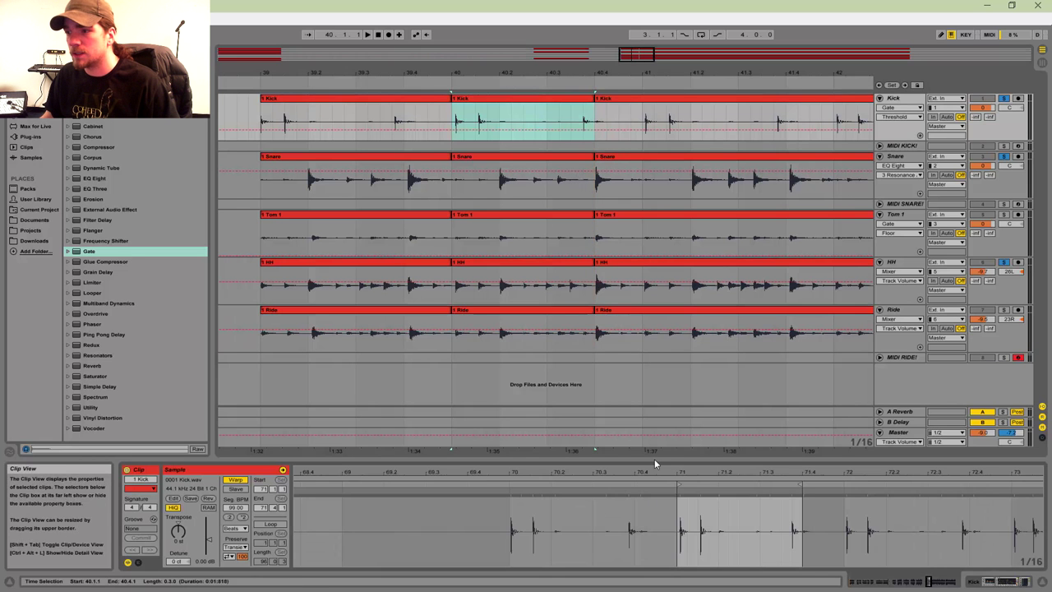
{"action": "double_click", "coordinate": [680, 493]}
{"action": "mouse_move", "coordinate": [709, 474]}
{"action": "left_mouse_down"}
{"action": "mouse_move", "coordinate": [710, 511]}
{"action": "mouse_move", "coordinate": [582, 515]}
{"action": "left_mouse_up"}
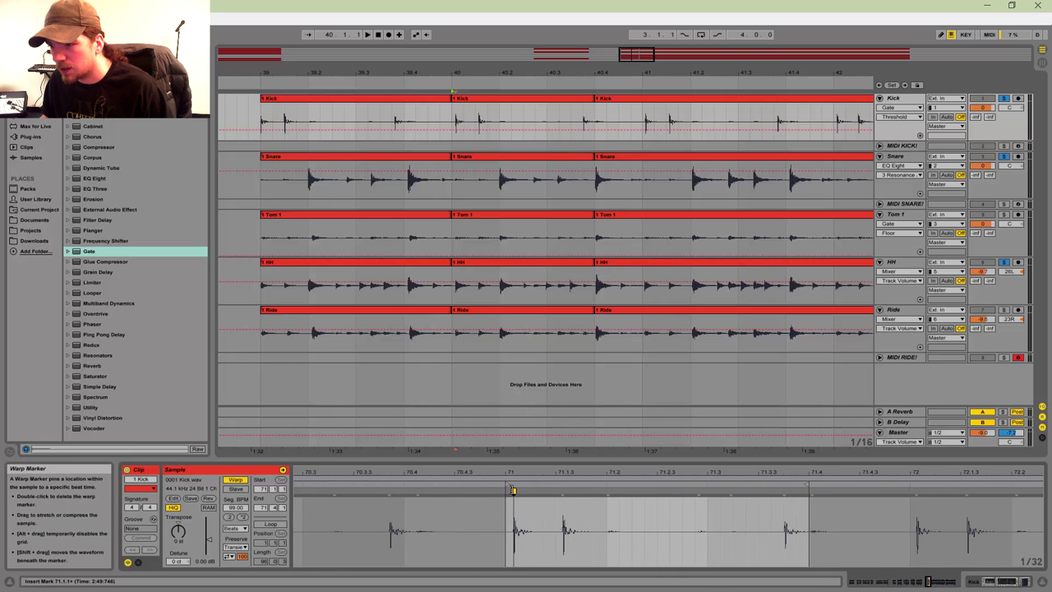
{"action": "double_click", "coordinate": [783, 492]}
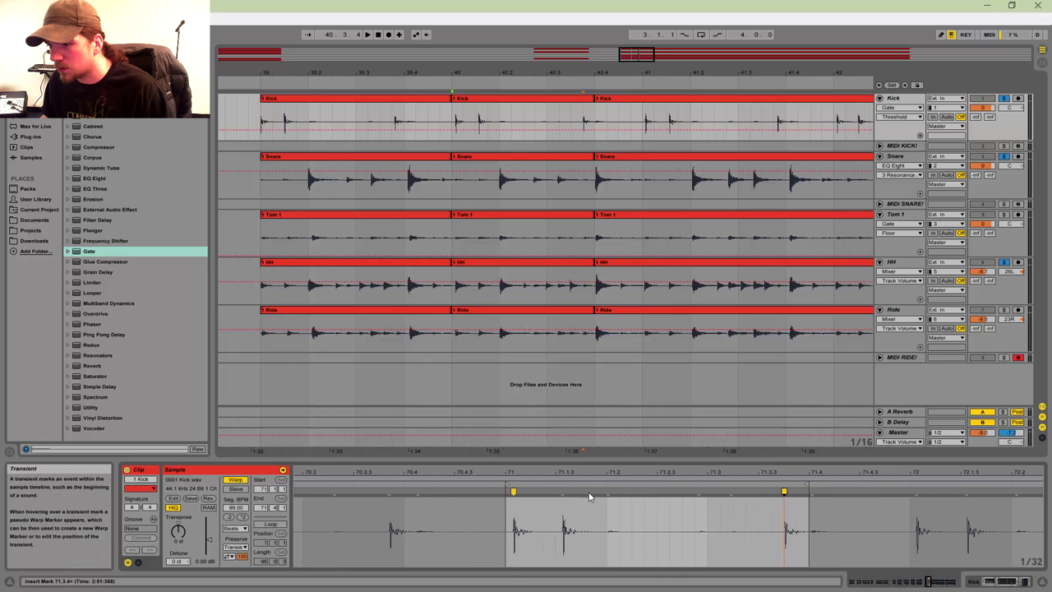
{"action": "double_click", "coordinate": [562, 491]}
Step: Align the first two Kick hits to 71.1.1 and 71.1.3, and play the clip back
{"action": "left_click_drag", "start_coordinate": [512, 491], "coordinate": [556, 490]}
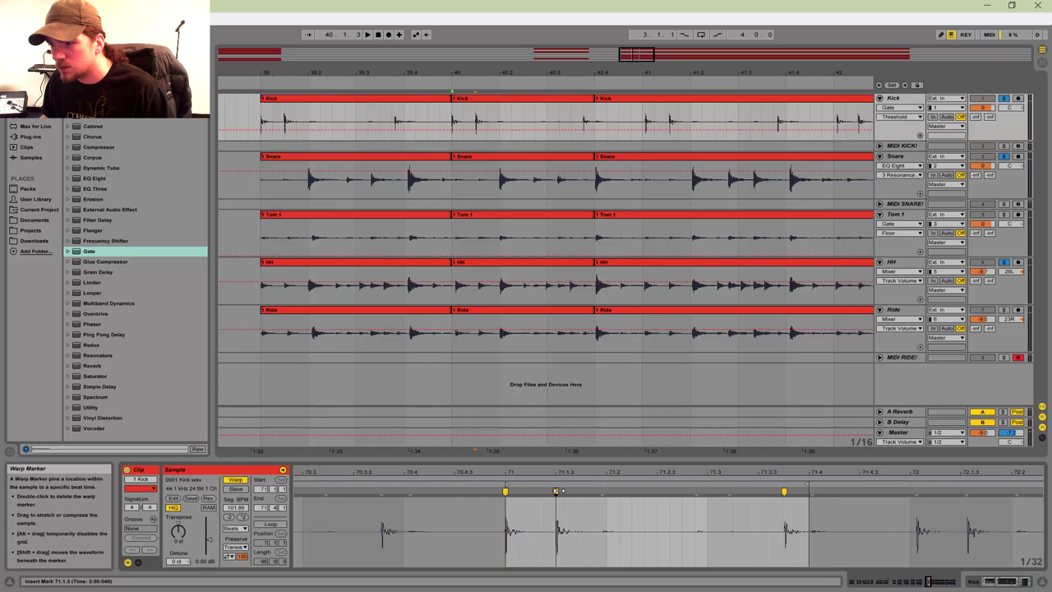
{"action": "key", "text": "space"}
{"action": "key", "text": "space"}
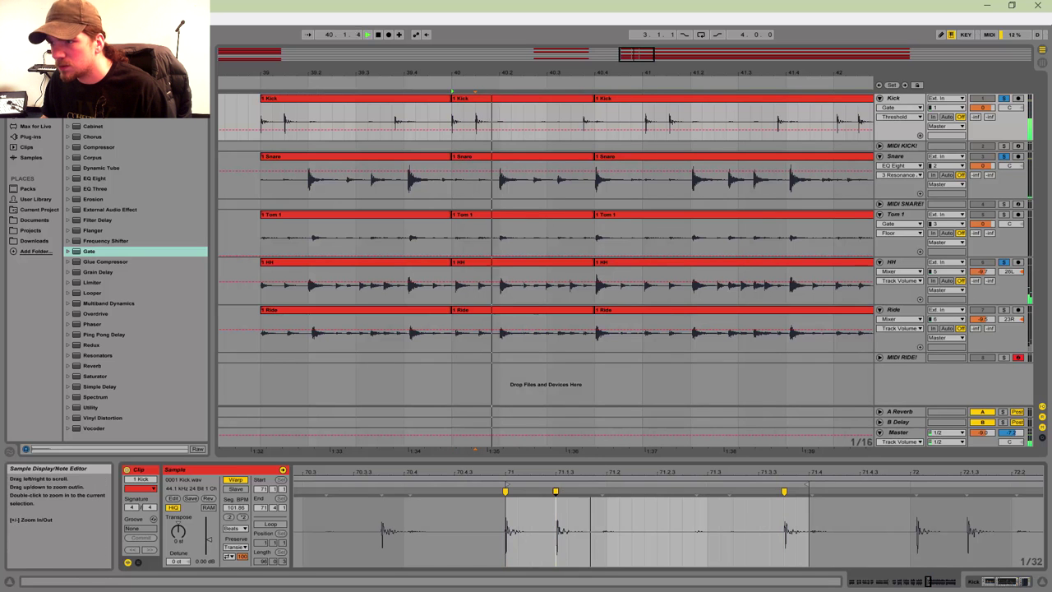
Step: Solo only the Kick track, open the Snare clip starting at bar 40 and insert warp markers on its hits from 71.1.1 to 71.4.1
{"action": "left_click", "coordinate": [1004, 99]}
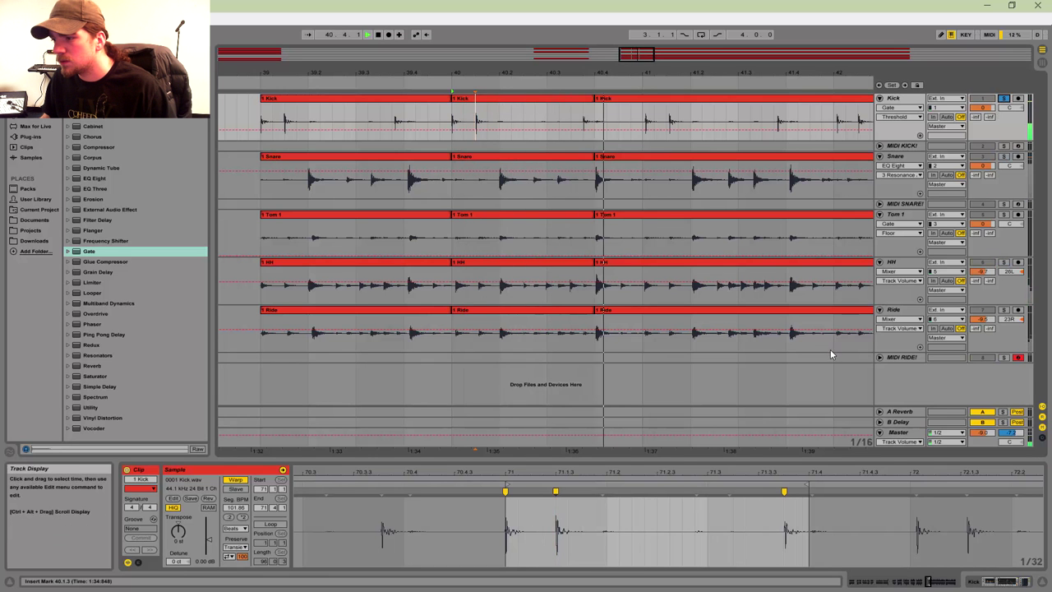
{"action": "left_click", "coordinate": [539, 159]}
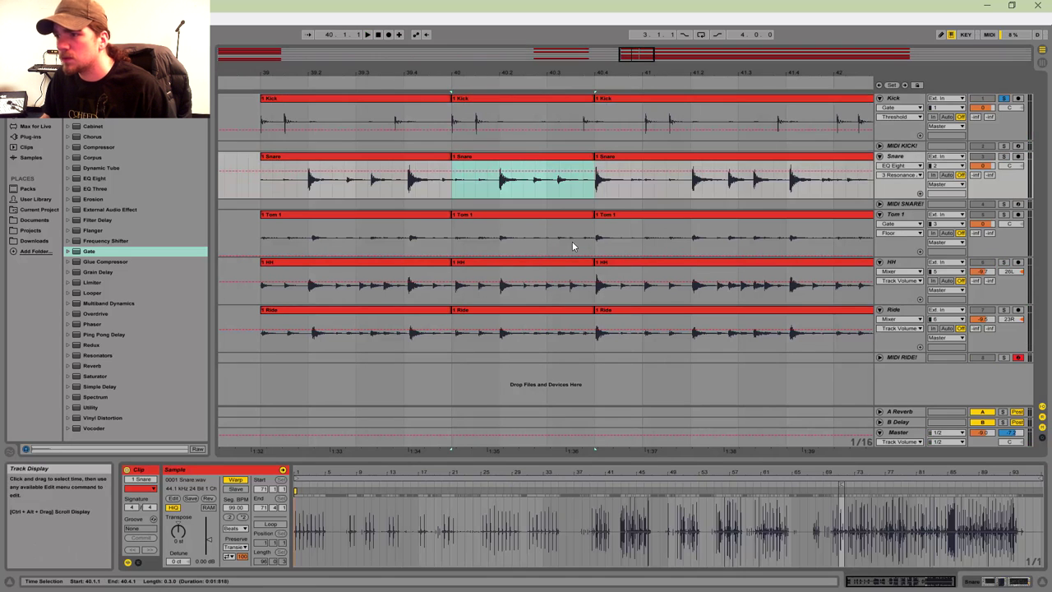
{"action": "left_click_drag", "start_coordinate": [847, 473], "coordinate": [460, 474]}
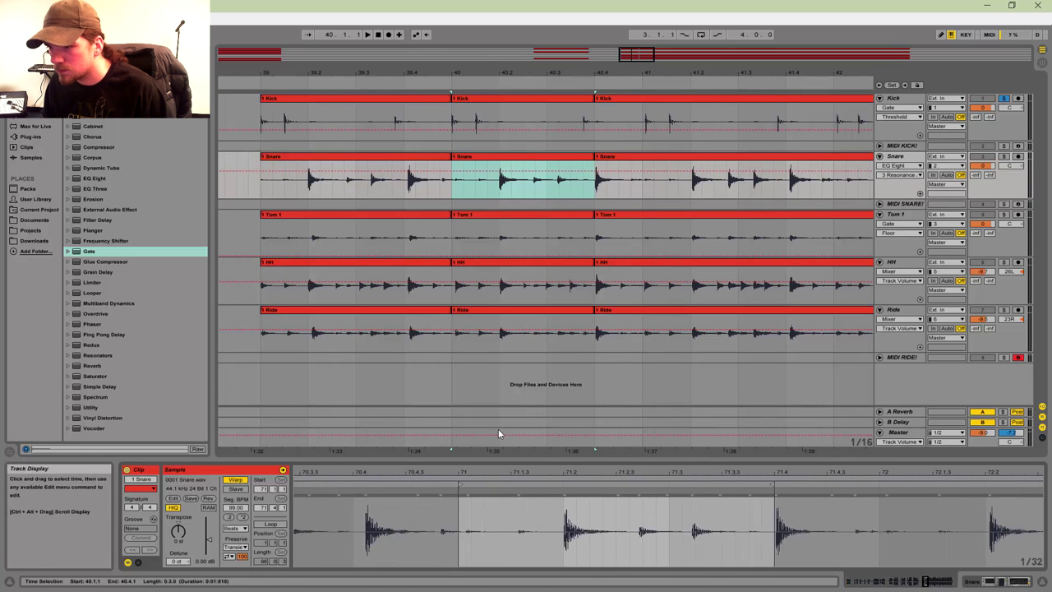
{"action": "left_click", "coordinate": [518, 493]}
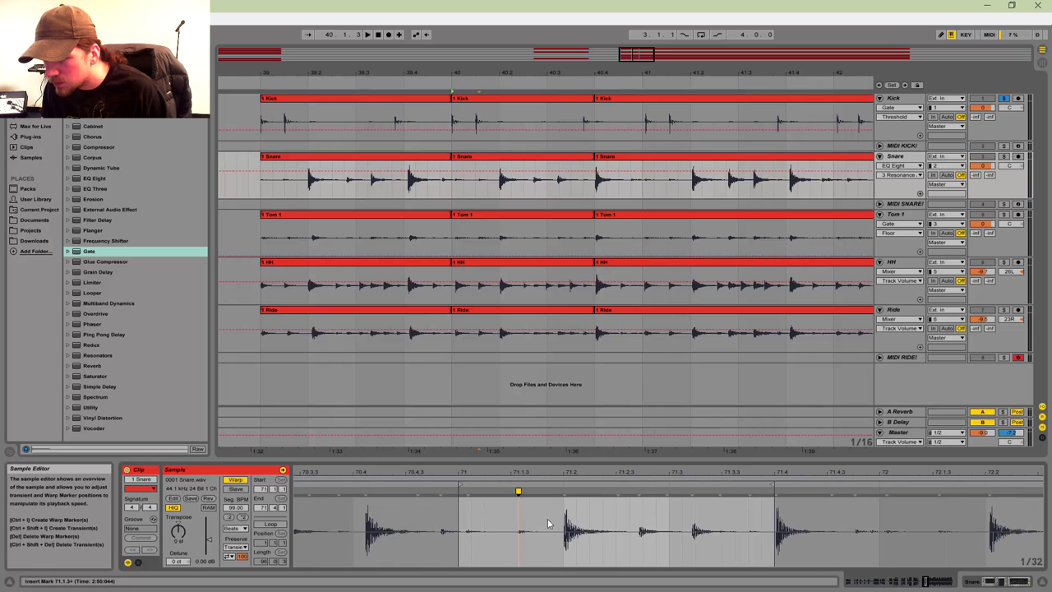
{"action": "left_click_drag", "start_coordinate": [457, 512], "coordinate": [740, 513]}
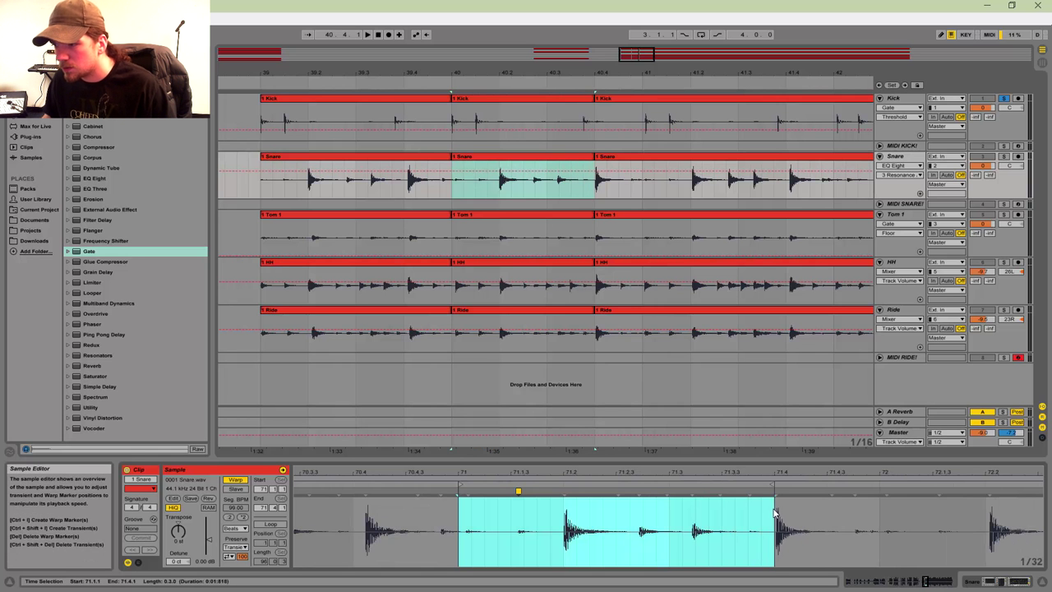
{"action": "key", "text": "ctrl+i"}
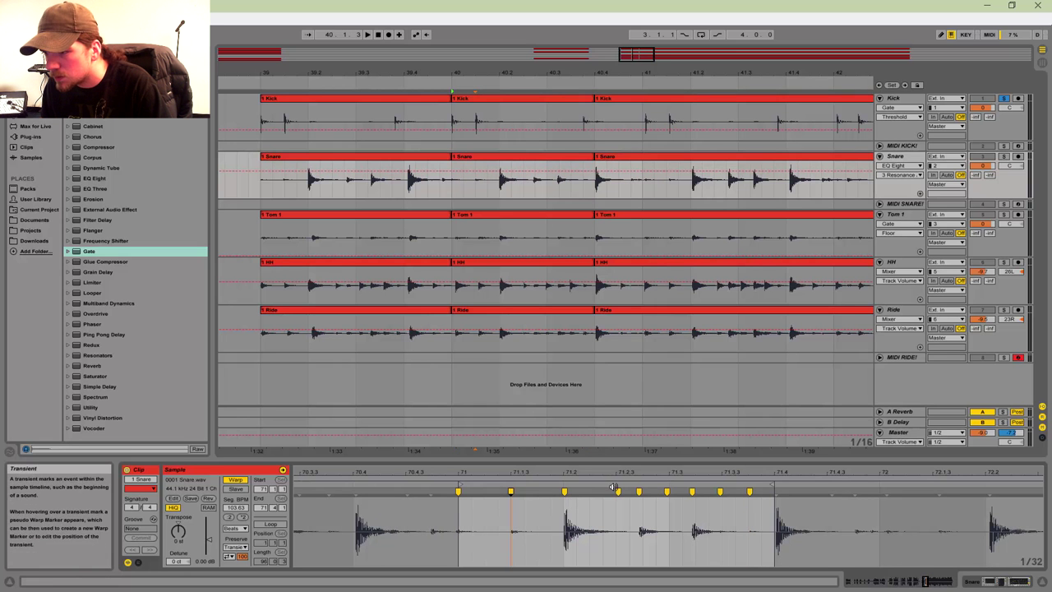
Step: Set the warp mode of the Kick, Snare, Tom 1, HH and Ride clips starting at bar 40 to Complex
{"action": "left_click", "coordinate": [242, 533]}
{"action": "left_click", "coordinate": [238, 562]}
{"action": "left_click", "coordinate": [476, 98]}
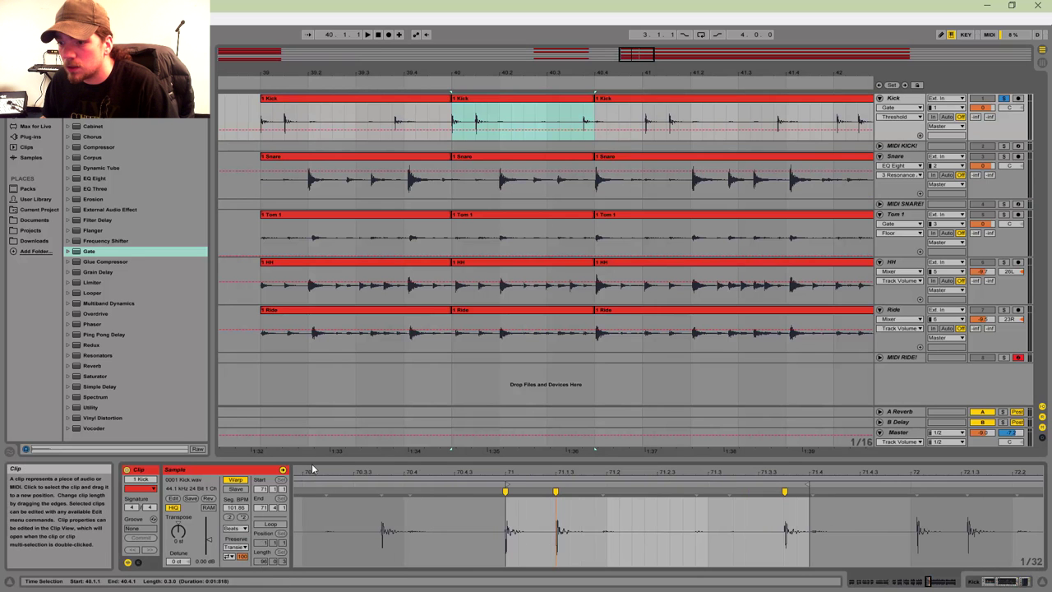
{"action": "left_click", "coordinate": [238, 529]}
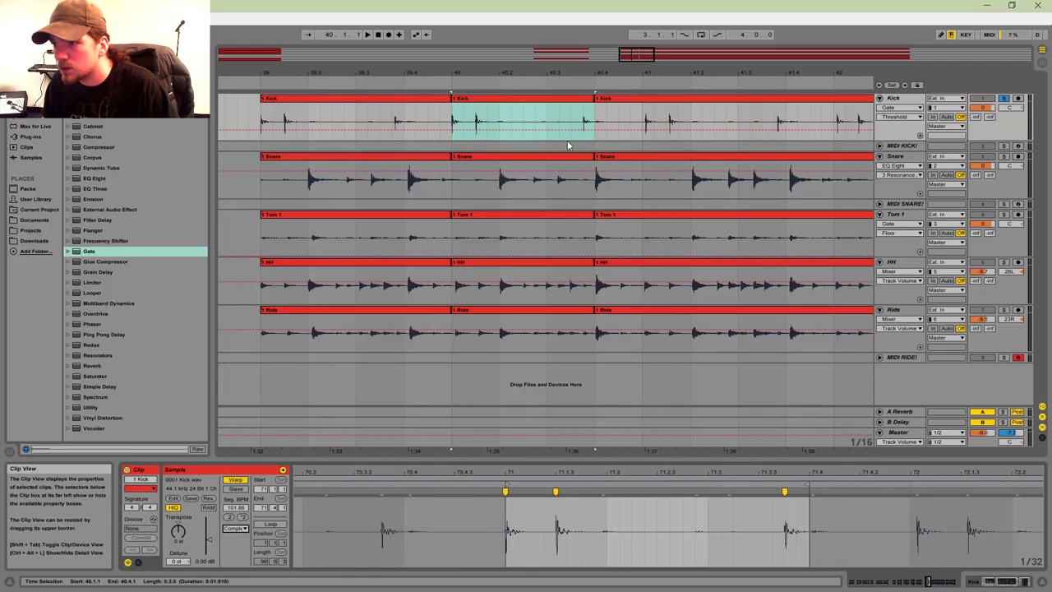
{"action": "left_click", "coordinate": [537, 158]}
{"action": "left_click", "coordinate": [493, 219]}
{"action": "left_click", "coordinate": [485, 311], "text": "shift"}
{"action": "left_click", "coordinate": [236, 528]}
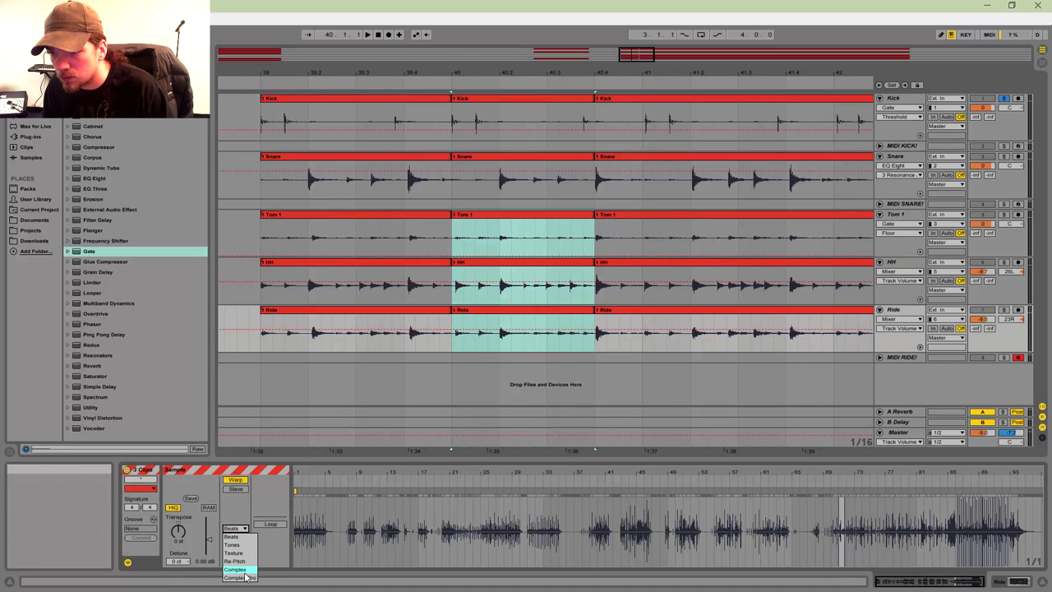
{"action": "left_click", "coordinate": [243, 576]}
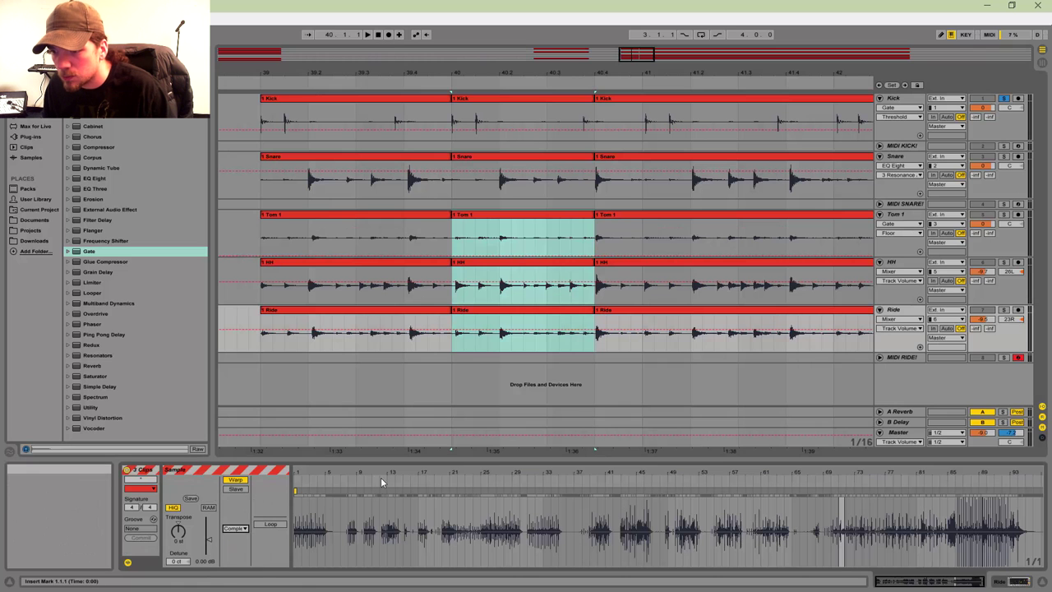
Step: Set the warp mode of all five drum clips starting at 40.4.1 to Complex
{"action": "left_click", "coordinate": [658, 311]}
{"action": "left_click", "coordinate": [635, 99], "text": "shift"}
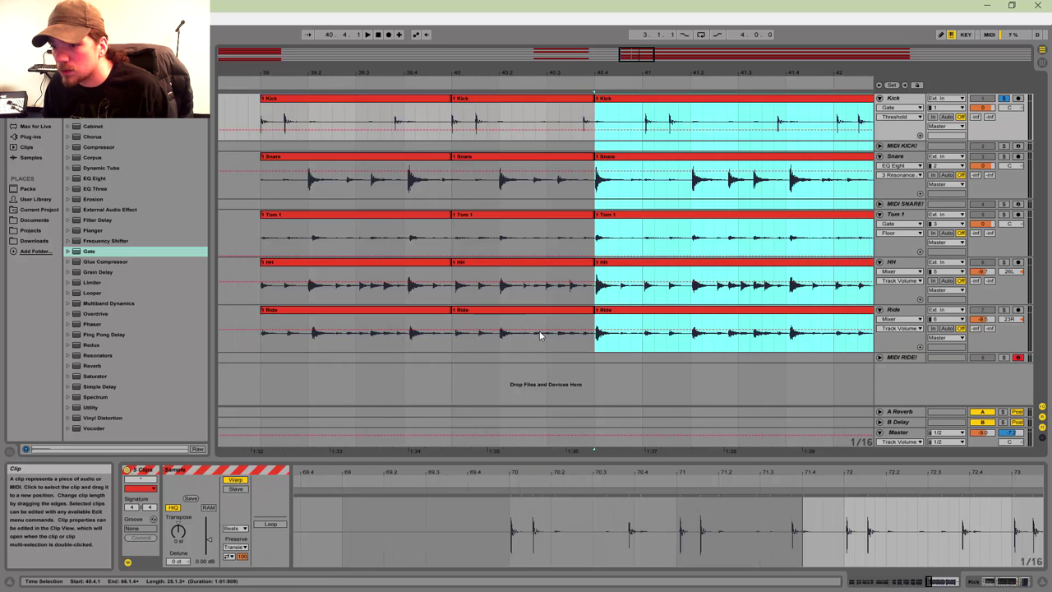
{"action": "left_click", "coordinate": [236, 529]}
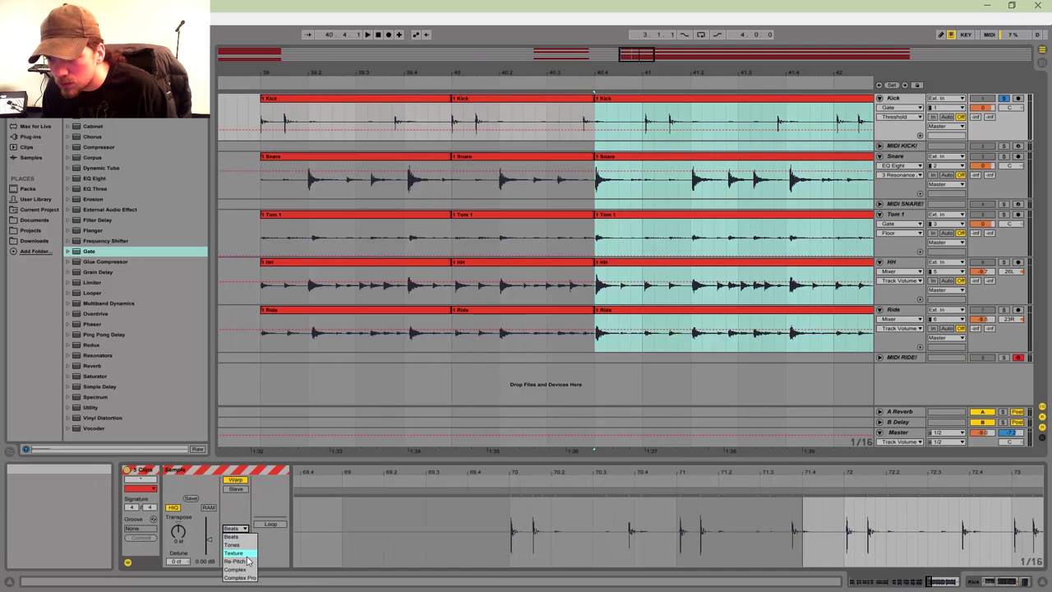
{"action": "left_click", "coordinate": [249, 569]}
{"action": "left_click", "coordinate": [247, 529]}
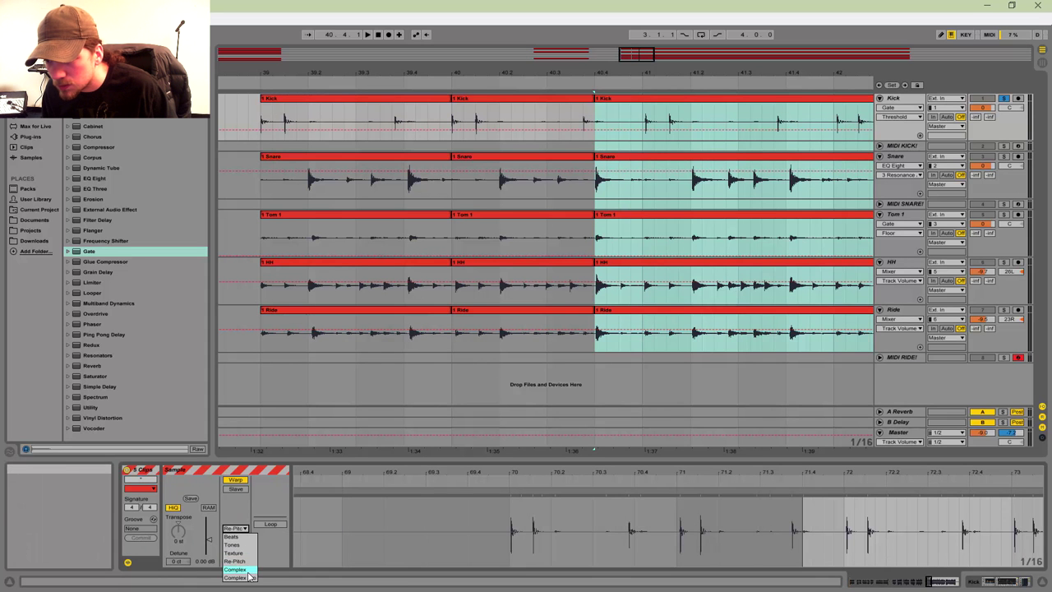
{"action": "left_click", "coordinate": [249, 569]}
Step: Play the bar 40 Snare clip with Snare and Kick soloed, and align its hits to 71.2.4 and 71.3.2
{"action": "left_click", "coordinate": [521, 101]}
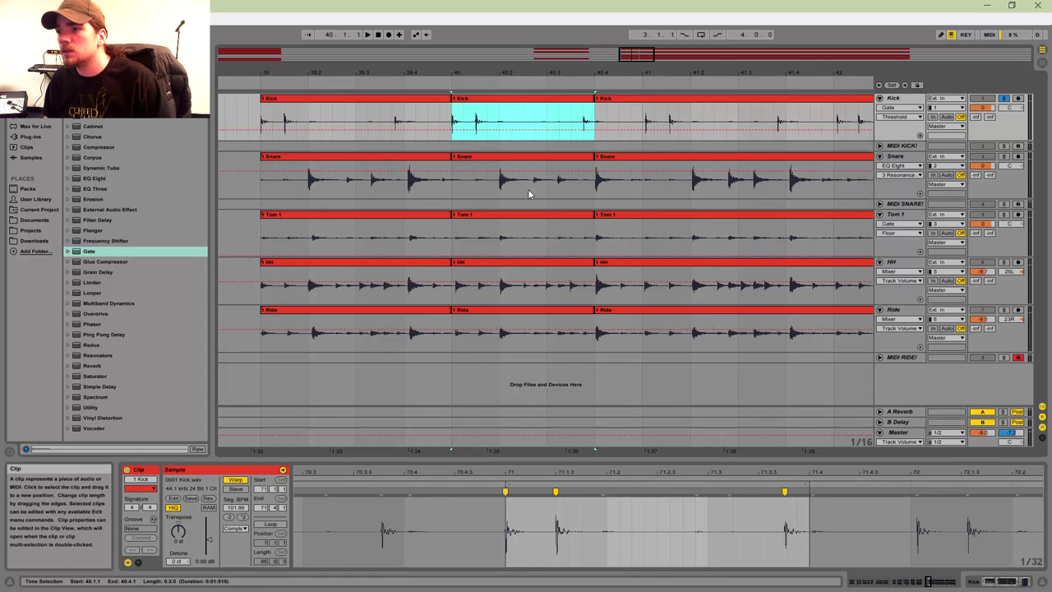
{"action": "left_click", "coordinate": [519, 158]}
{"action": "key", "text": "space"}
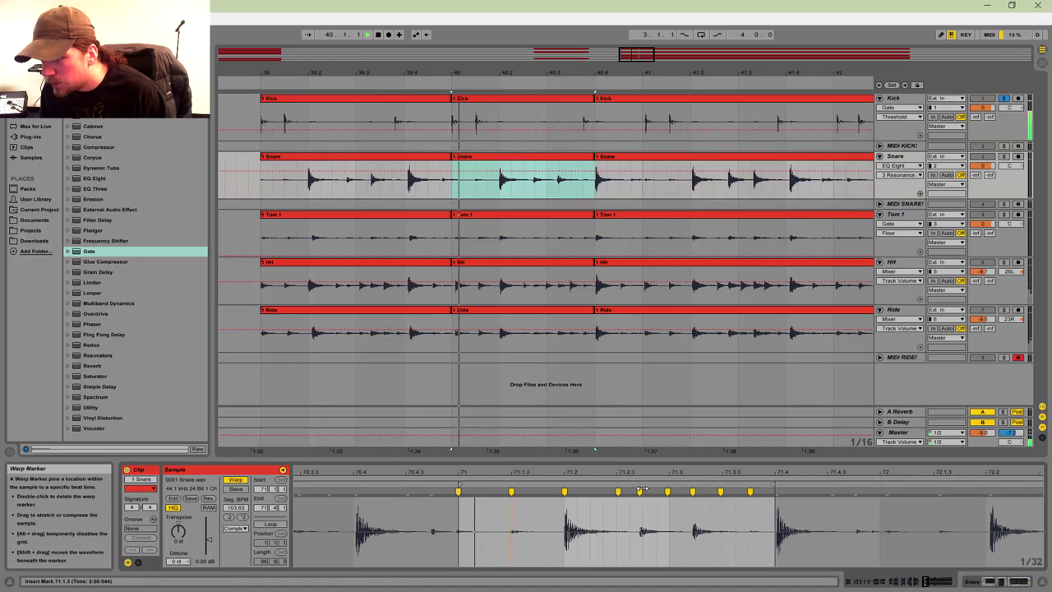
{"action": "key", "text": "space"}
{"action": "key", "text": "space"}
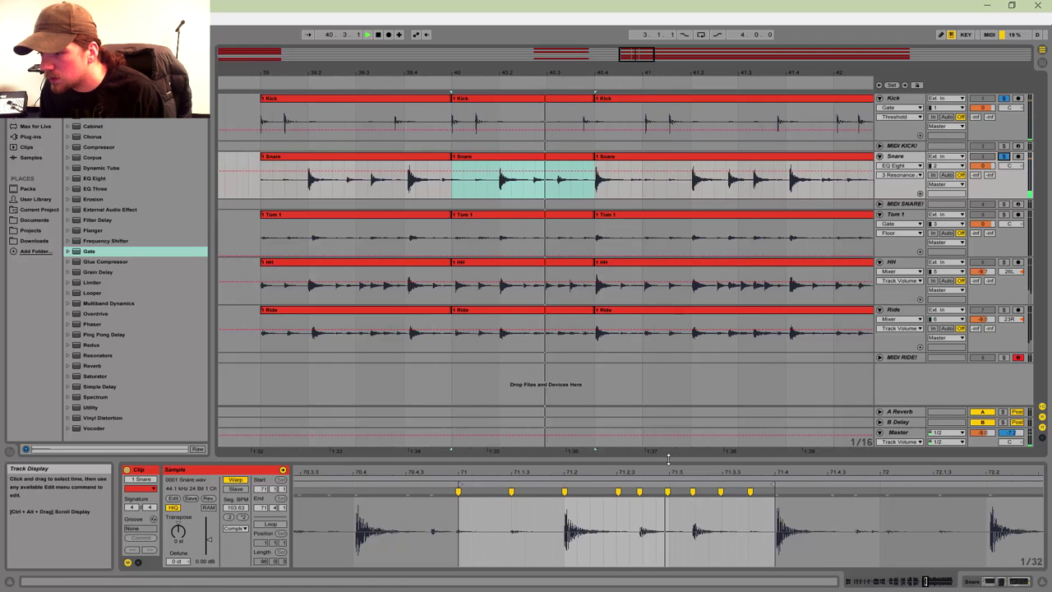
{"action": "key", "text": "space"}
{"action": "left_click_drag", "start_coordinate": [693, 492], "coordinate": [696, 492]}
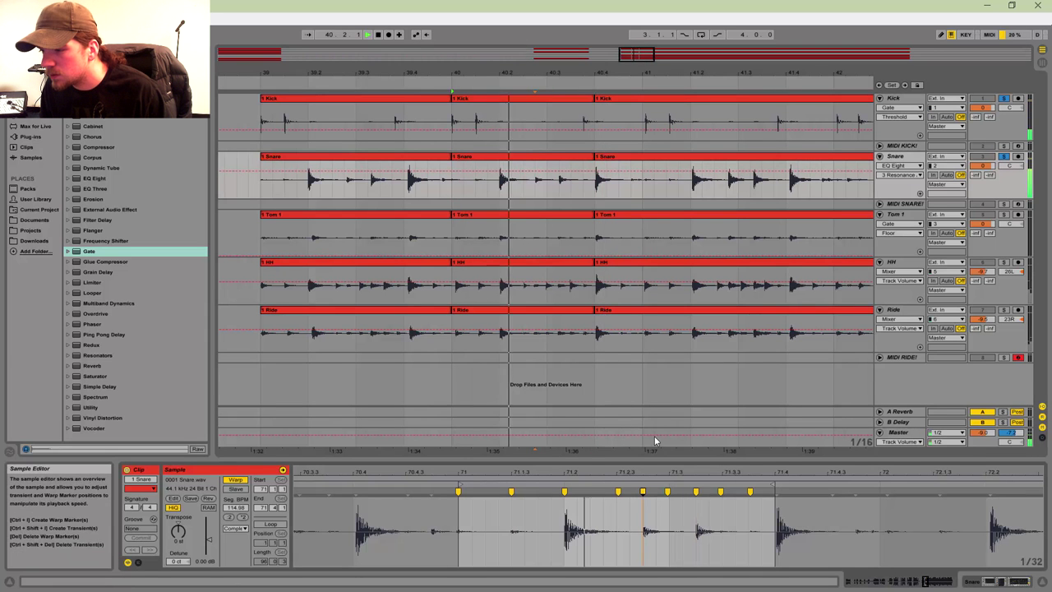
Step: Insert warp markers on the bar 40 HH clip's hits from 71.1.1 to 71.4.1, and play it with HH also soloed
{"action": "left_click", "coordinate": [535, 268]}
{"action": "left_click_drag", "start_coordinate": [847, 471], "coordinate": [753, 472]}
{"action": "left_click_drag", "start_coordinate": [780, 524], "coordinate": [315, 526]}
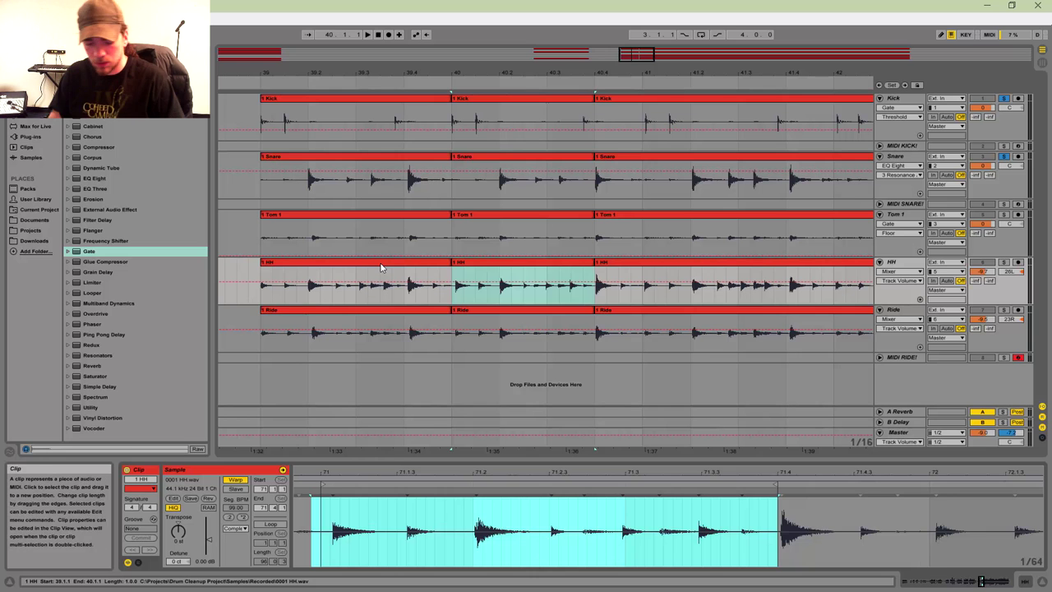
{"action": "key", "text": "ctrl+shift+i"}
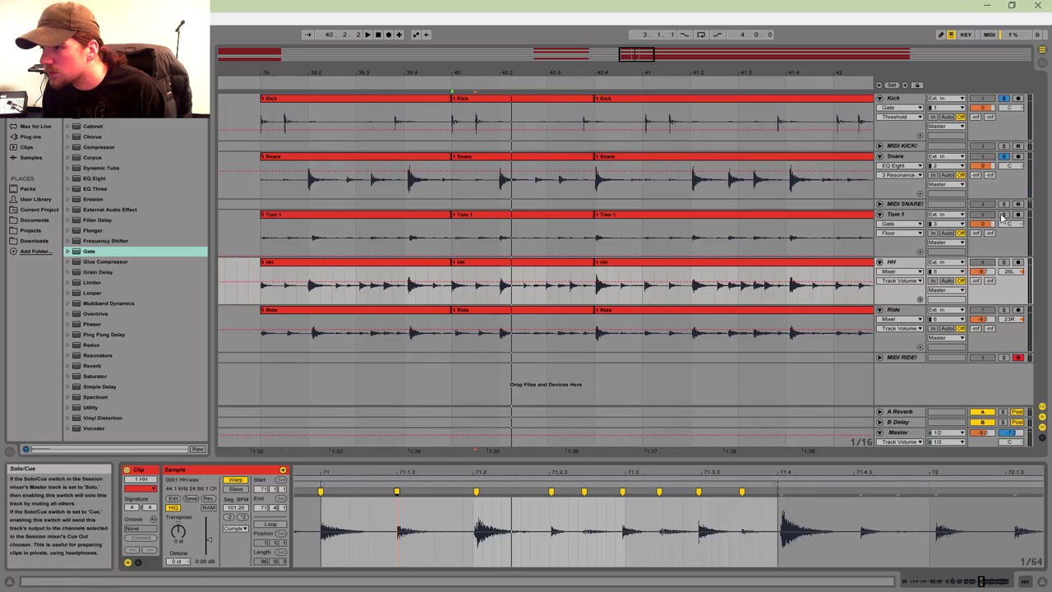
{"action": "left_click", "coordinate": [1003, 262], "text": "ctrl"}
{"action": "key", "text": "space"}
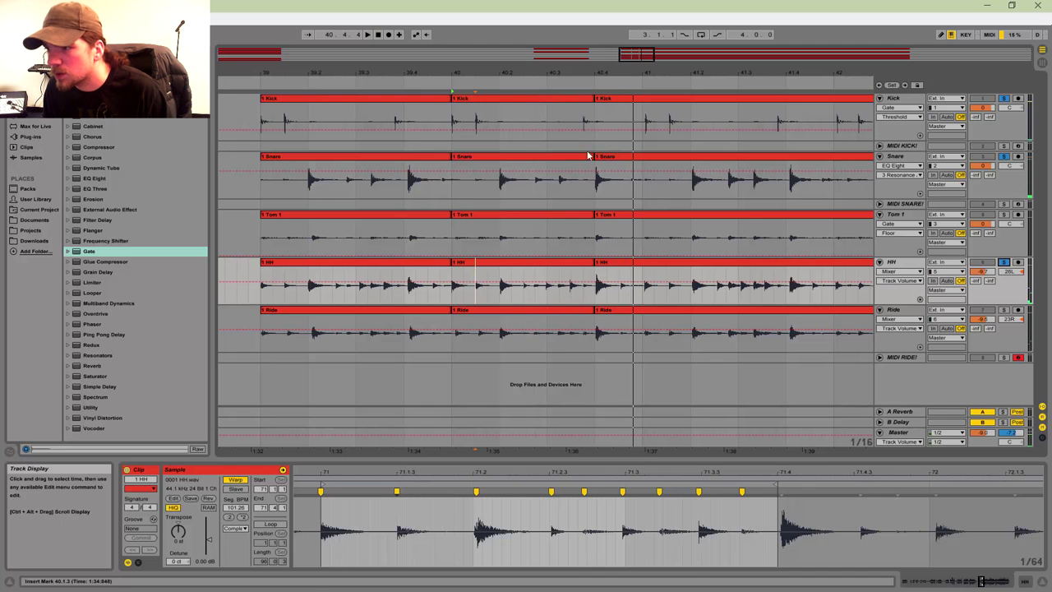
Step: Extend the end of all five drum clips starting at bar 40 to 41.1.1
{"action": "left_click", "coordinate": [582, 100]}
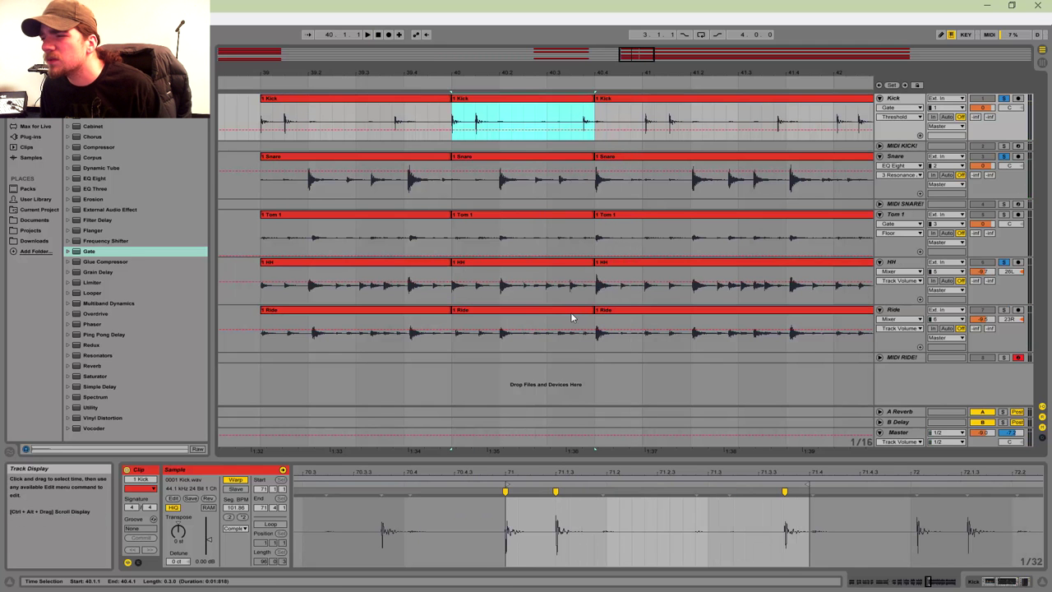
{"action": "left_click", "coordinate": [573, 312], "text": "shift"}
{"action": "left_click_drag", "start_coordinate": [590, 97], "coordinate": [645, 99]}
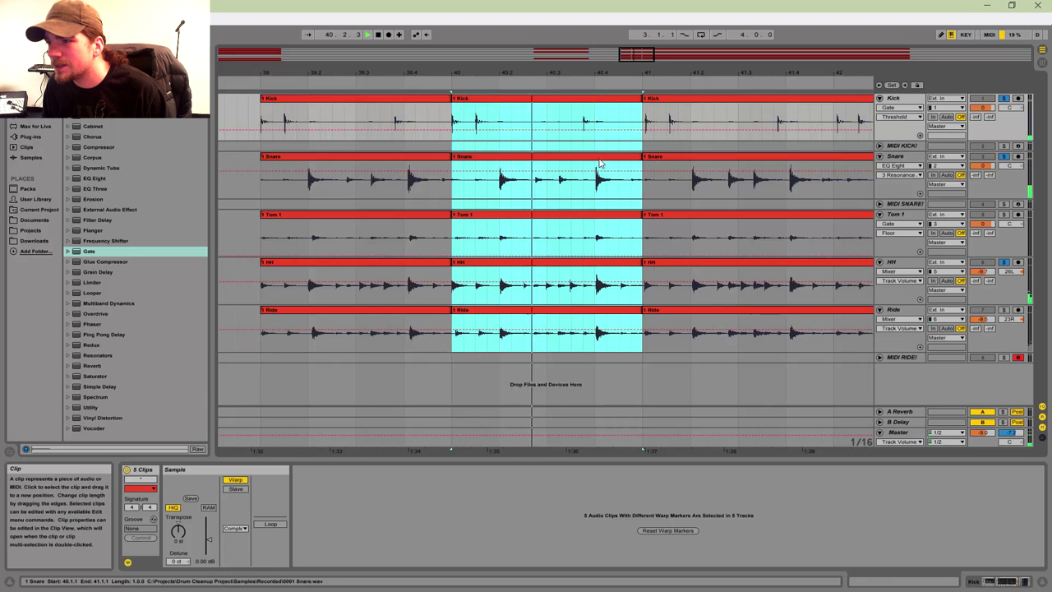
Step: Add a warp marker on the bar 40 Snare clip's last hit, align it to 71.4.1, and play the passage
{"action": "left_click", "coordinate": [600, 165]}
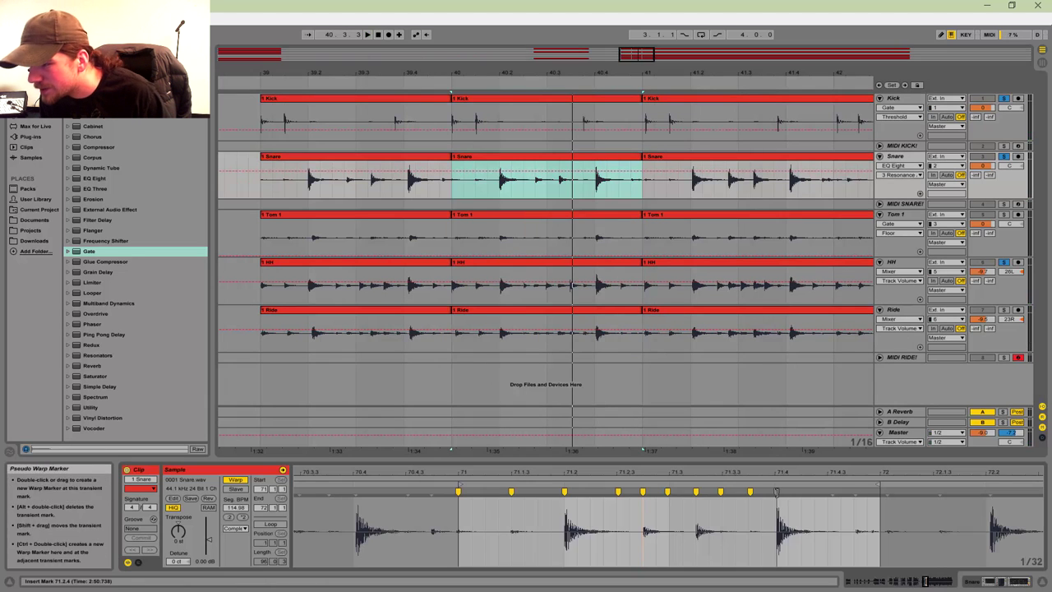
{"action": "left_click", "coordinate": [776, 491]}
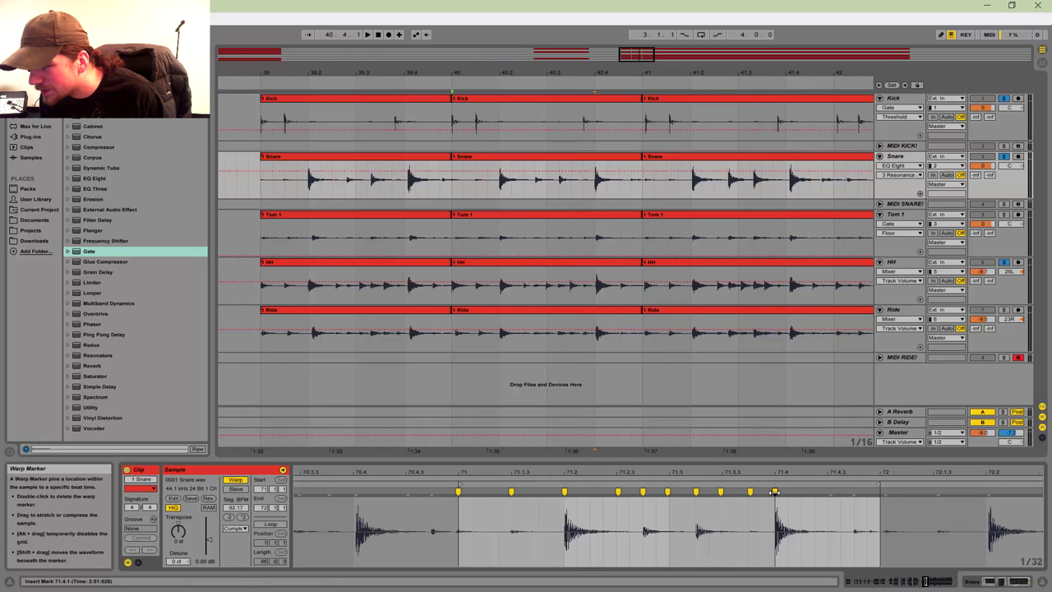
{"action": "key", "text": "space"}
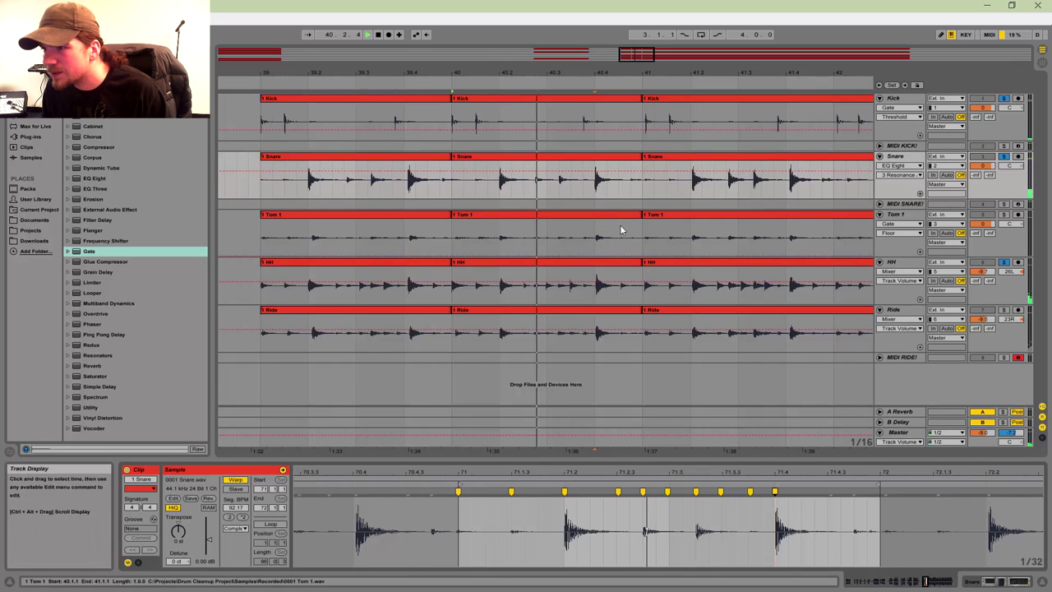
{"action": "key", "text": "space"}
Step: Add warp markers on the bar 40 HH clip's last two hits, align the first to 71.4.1, and play the passage
{"action": "left_click", "coordinate": [606, 268]}
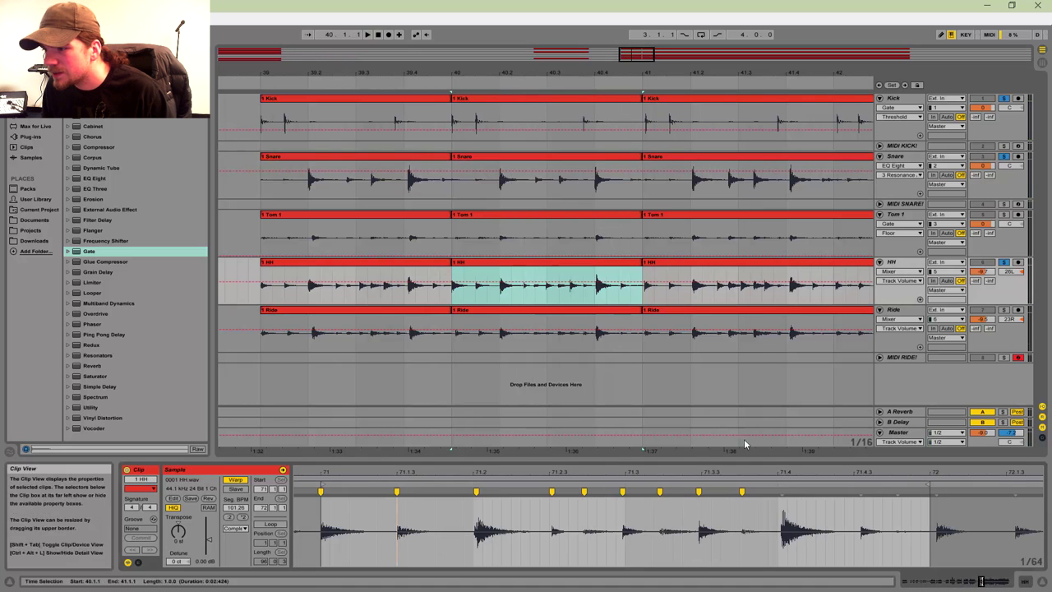
{"action": "double_click", "coordinate": [782, 491]}
{"action": "double_click", "coordinate": [860, 492]}
{"action": "left_click_drag", "start_coordinate": [783, 491], "coordinate": [777, 492]}
{"action": "key", "text": "space"}
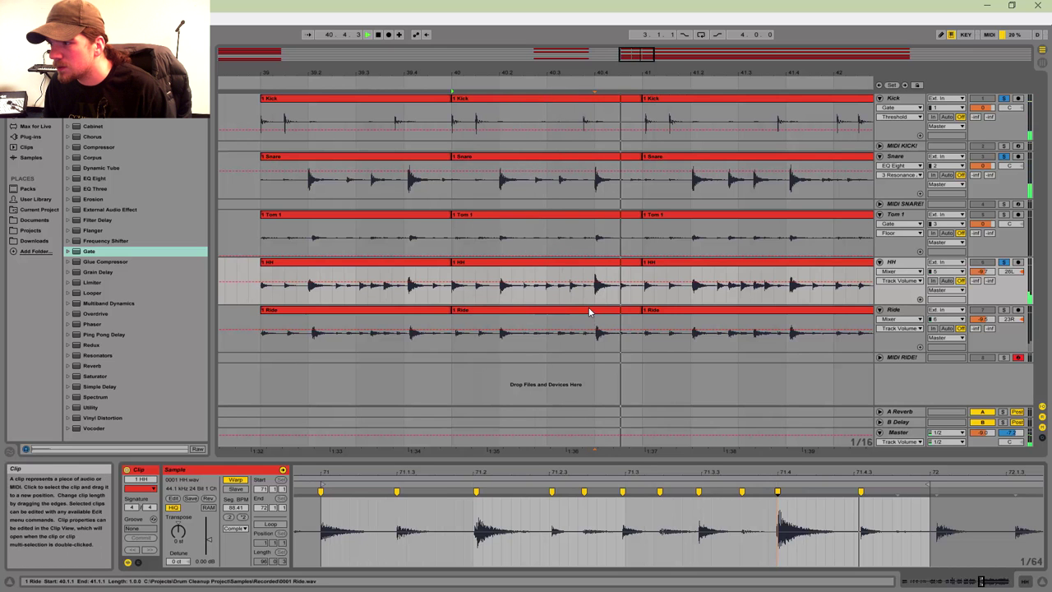
{"action": "key", "text": "space"}
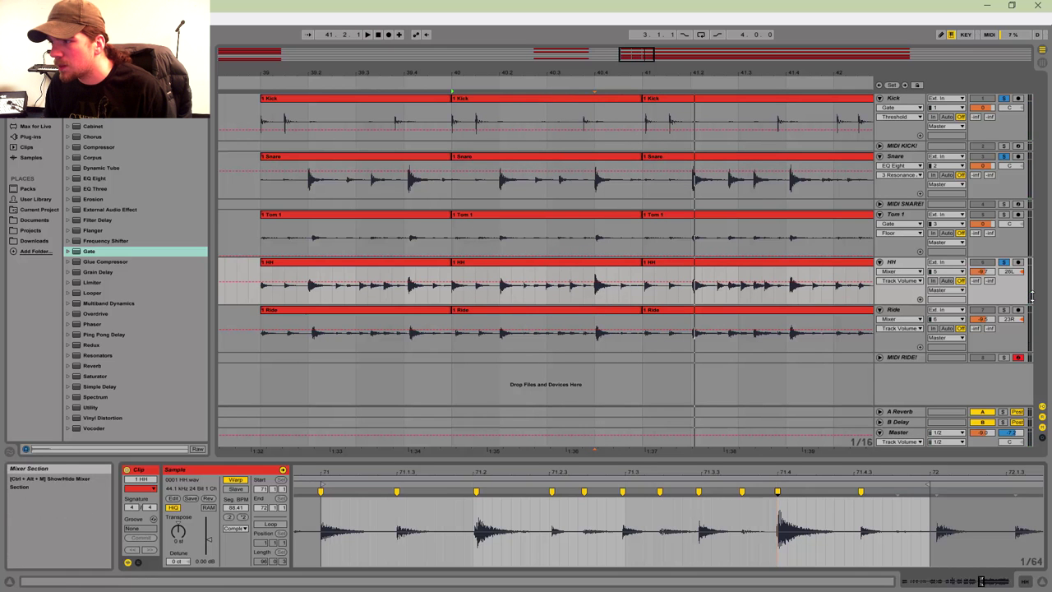
Step: Add the Ride track to the solo and open its clip starting at bar 40 around sample bar 71
{"action": "left_click", "coordinate": [497, 320]}
{"action": "left_click", "coordinate": [494, 312]}
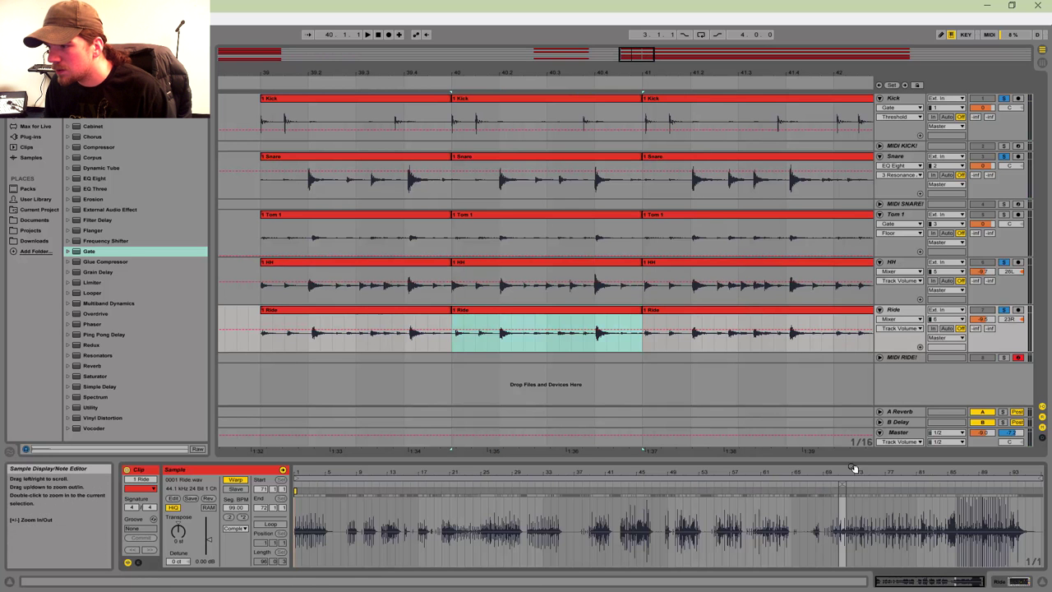
{"action": "left_click_drag", "start_coordinate": [847, 473], "coordinate": [850, 567]}
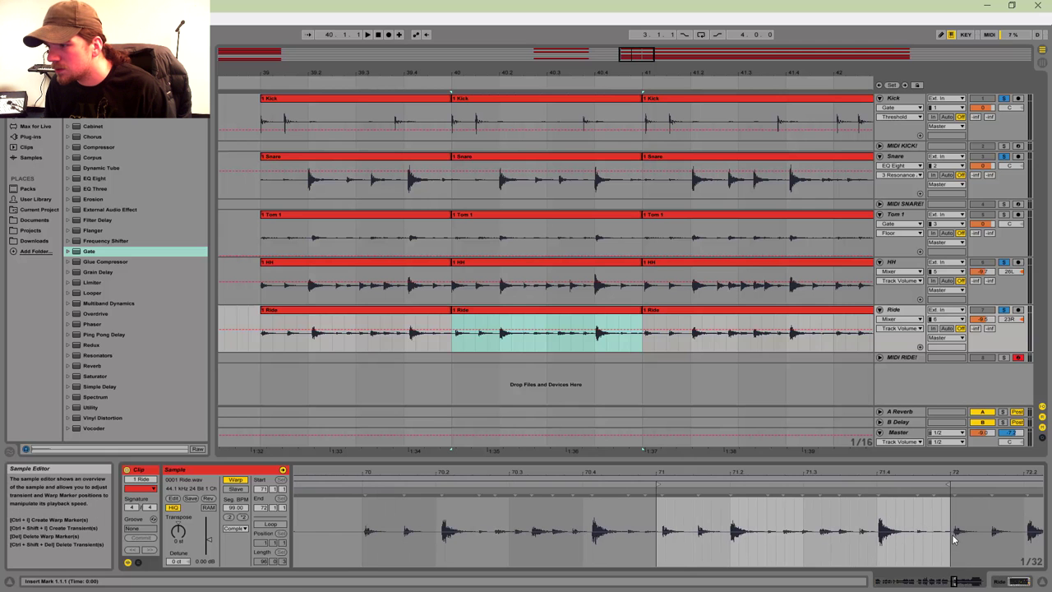
Step: Audition the Ride track from about bar 46 to bar 54 and delete its audio from 38.4.4 to 55.1.2
{"action": "left_click_drag", "start_coordinate": [650, 52], "coordinate": [770, 113]}
{"action": "left_click", "coordinate": [452, 333]}
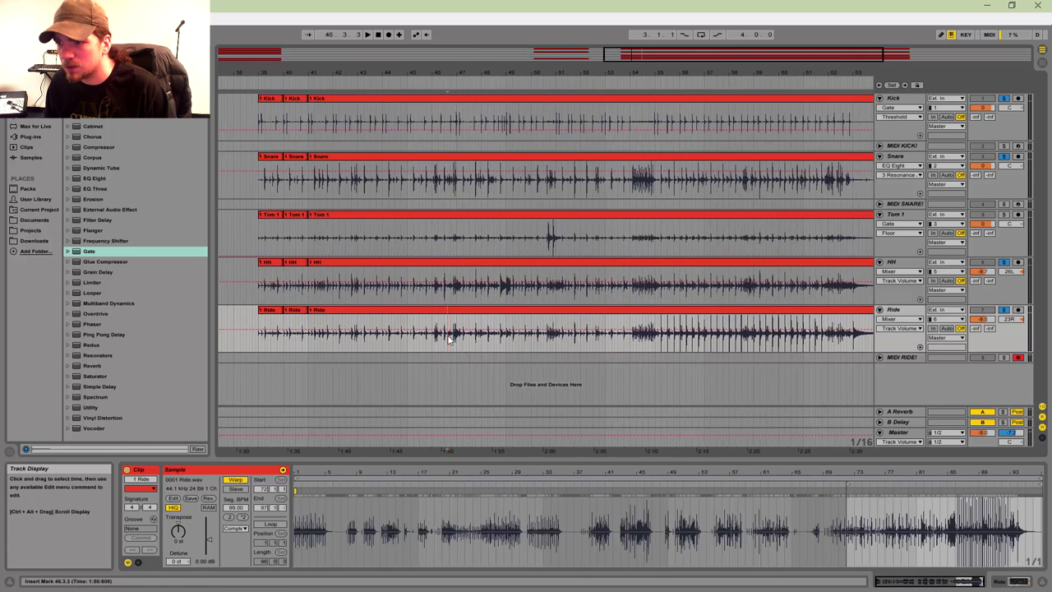
{"action": "key", "text": "space"}
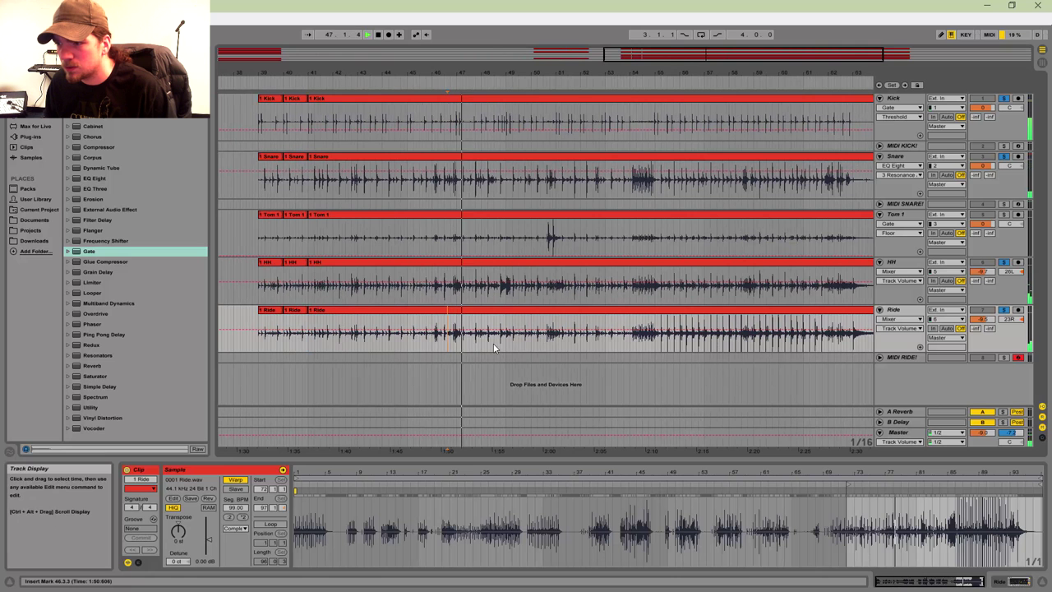
{"action": "left_click", "coordinate": [580, 336]}
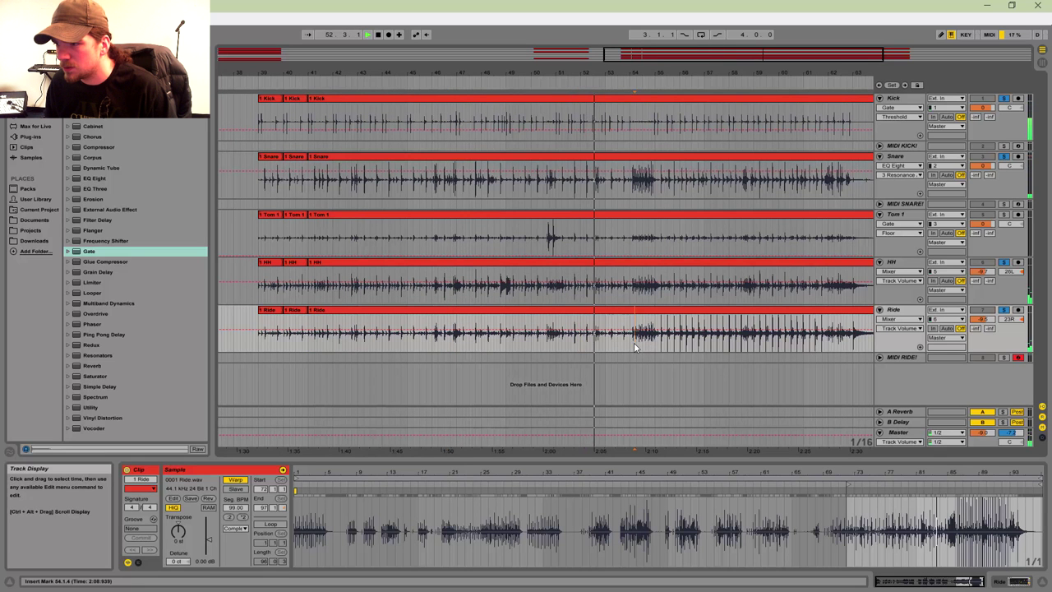
{"action": "left_click", "coordinate": [635, 342]}
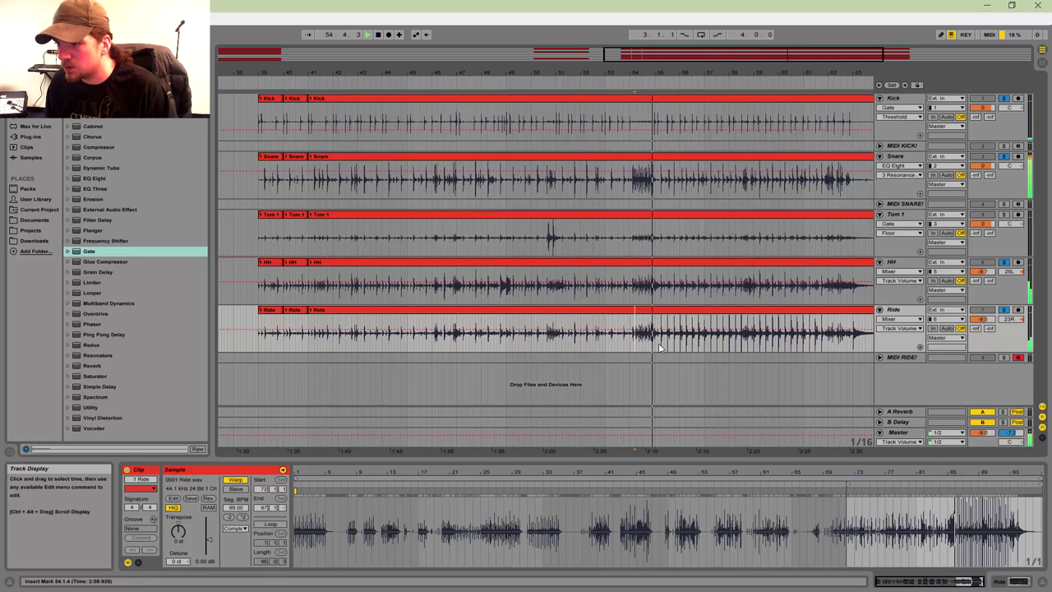
{"action": "left_click_drag", "start_coordinate": [658, 347], "coordinate": [257, 337]}
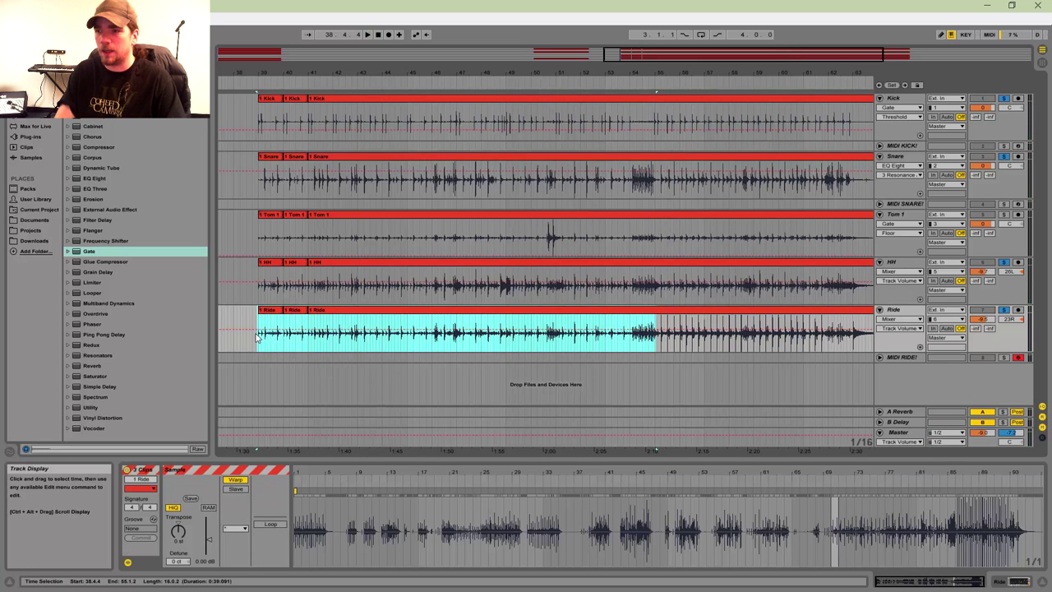
{"action": "key", "text": "Delete"}
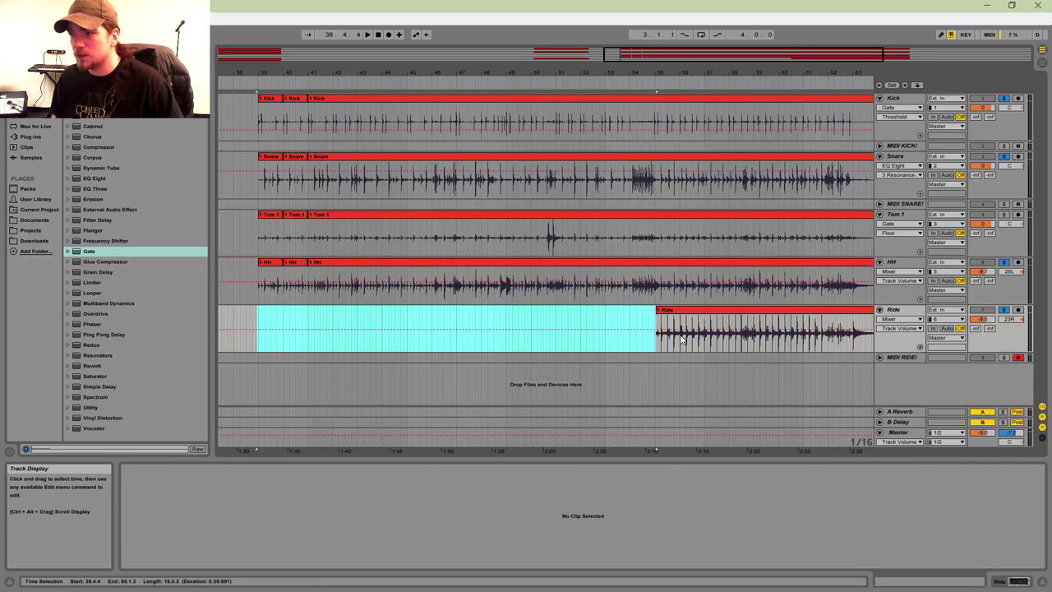
Step: Play the HH clips at bars 40 and 39 to check the transition between them
{"action": "left_click", "coordinate": [295, 263]}
{"action": "key", "text": "space"}
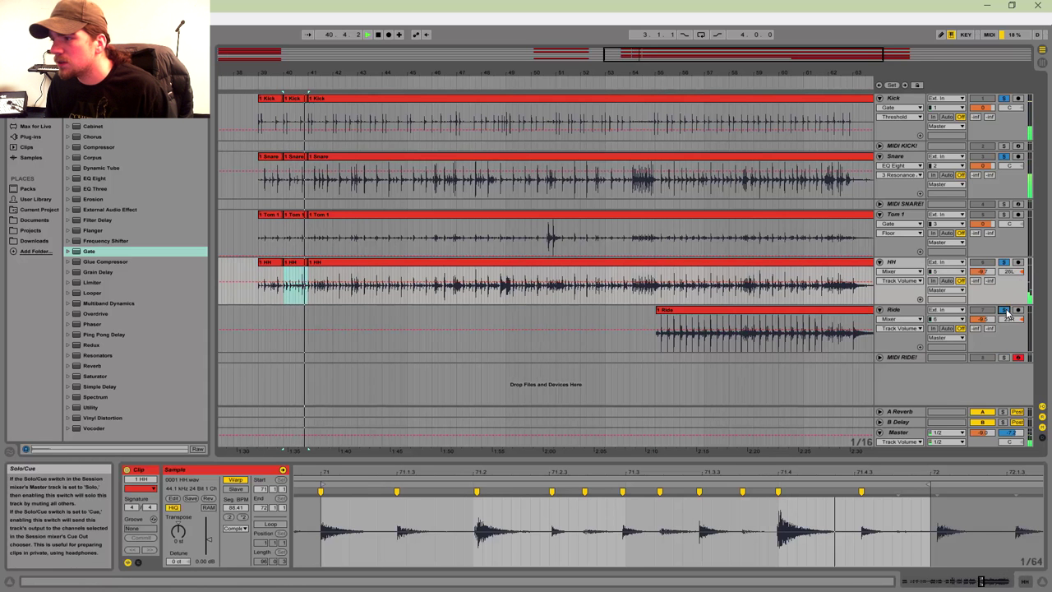
{"action": "left_click", "coordinate": [274, 263]}
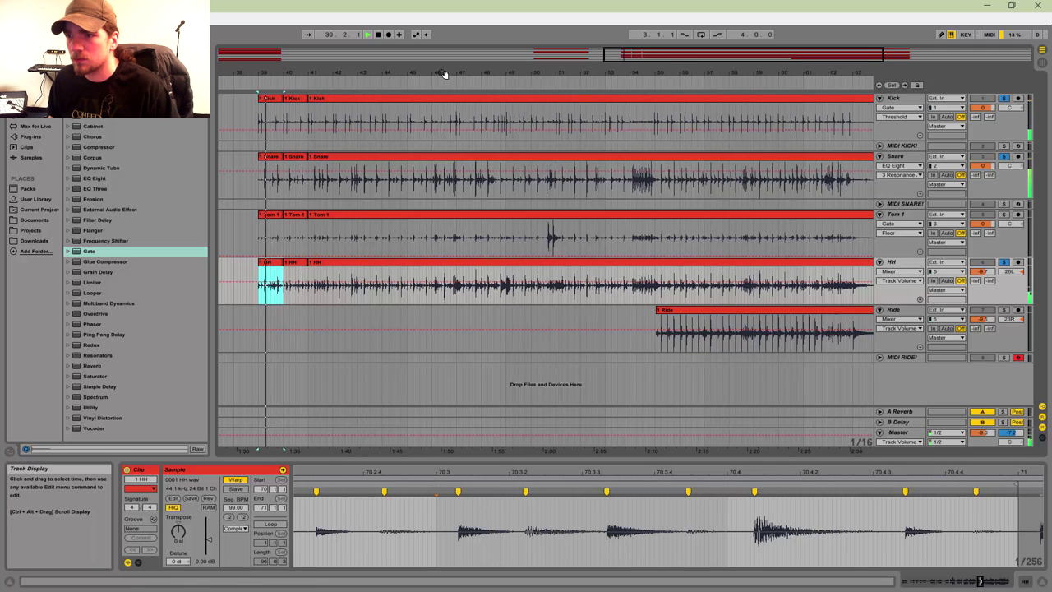
{"action": "left_click_drag", "start_coordinate": [681, 58], "coordinate": [638, 155]}
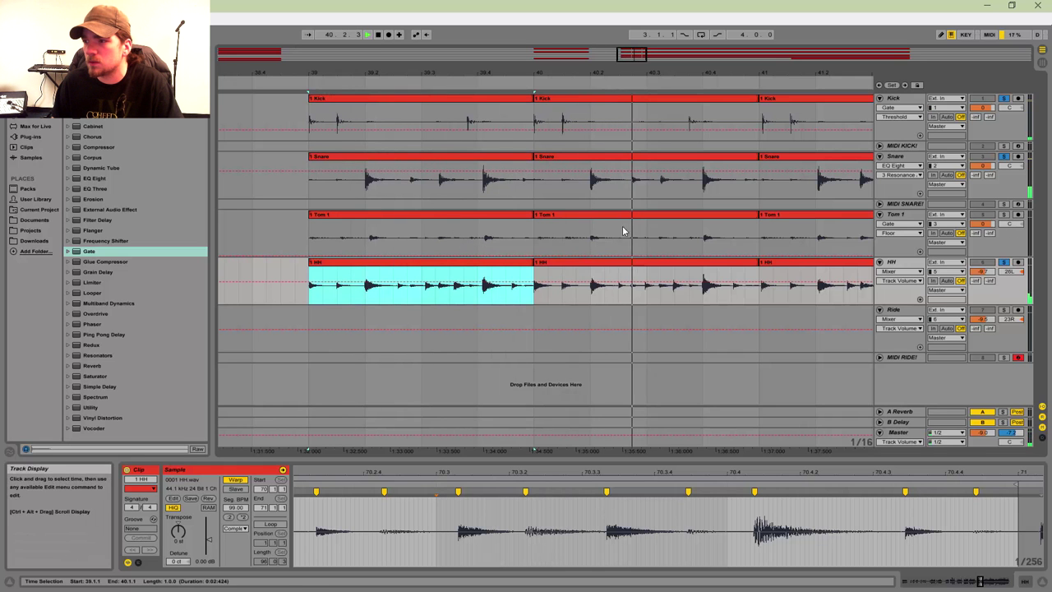
{"action": "key", "text": "space"}
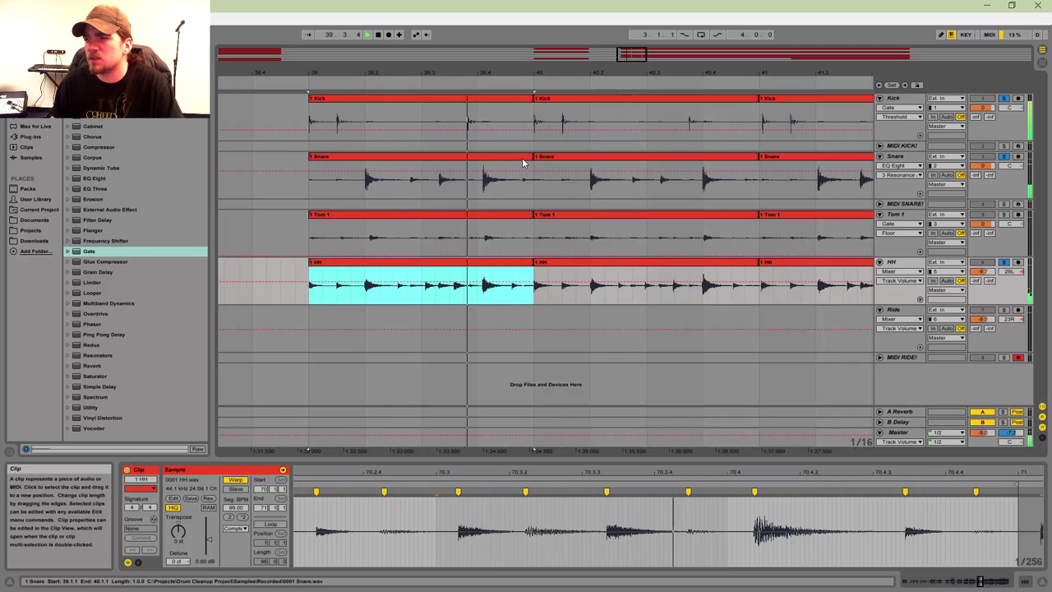
{"action": "key", "text": "space"}
Step: Extend the end of the bar 39 Kick, Snare, Tom 1 and HH clips to 40.1.2 and play the join
{"action": "left_click", "coordinate": [533, 95]}
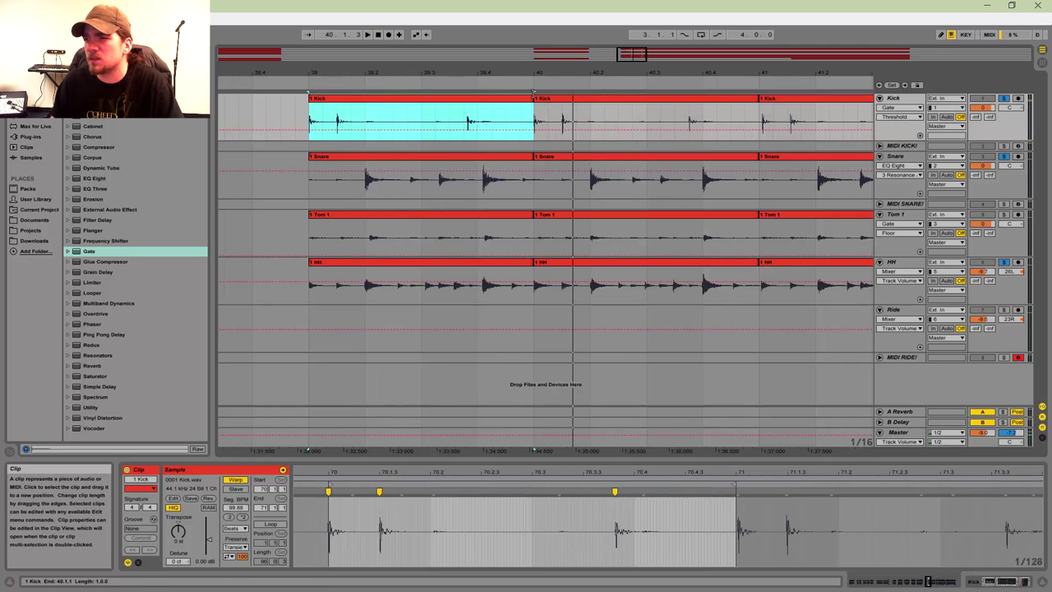
{"action": "left_click", "coordinate": [526, 269], "text": "shift"}
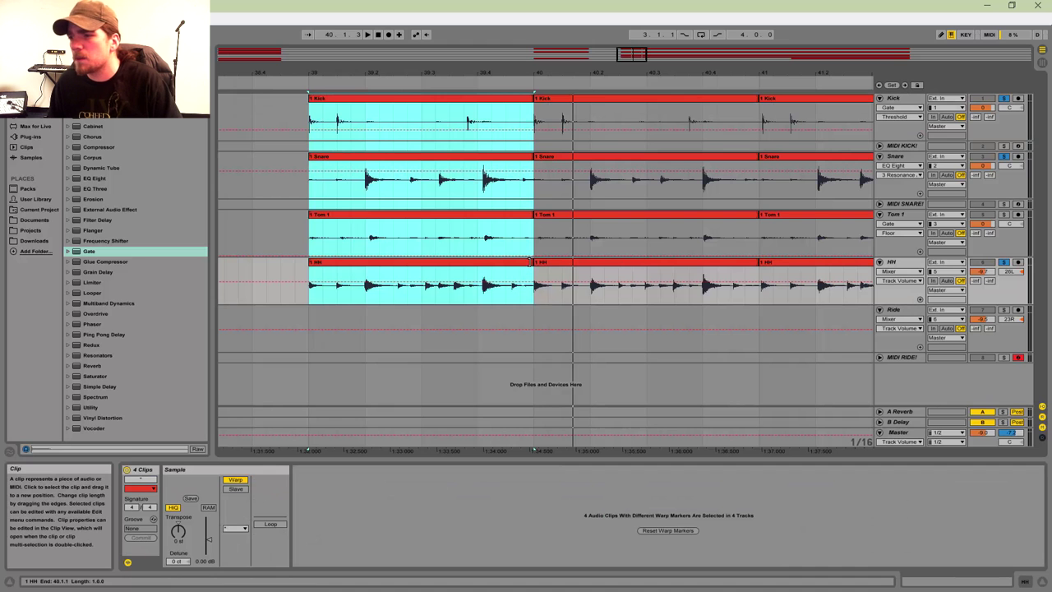
{"action": "left_click_drag", "start_coordinate": [535, 261], "coordinate": [549, 261]}
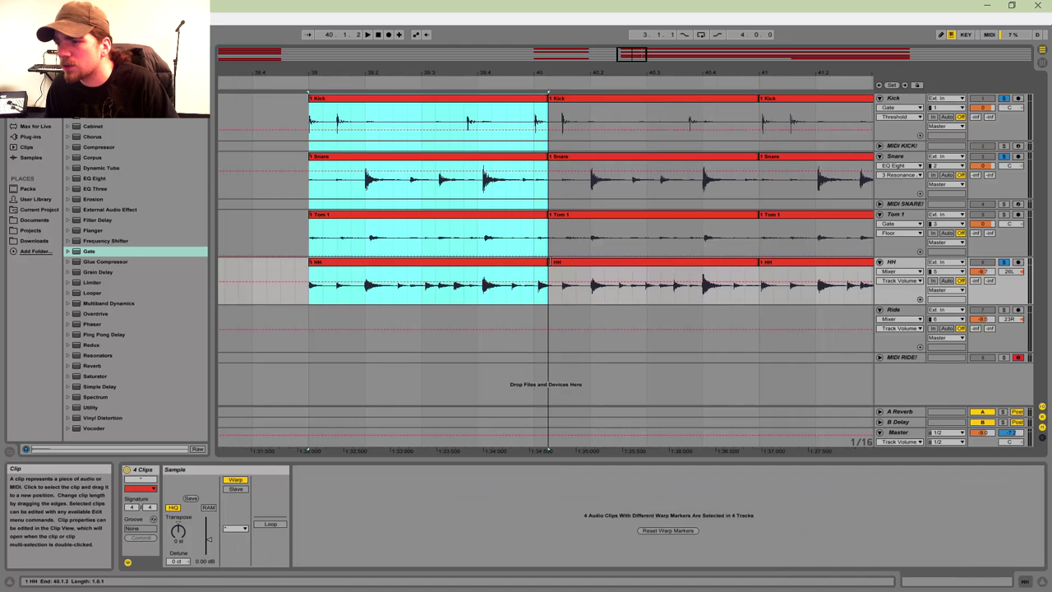
{"action": "left_click", "coordinate": [425, 156]}
{"action": "key", "text": "space"}
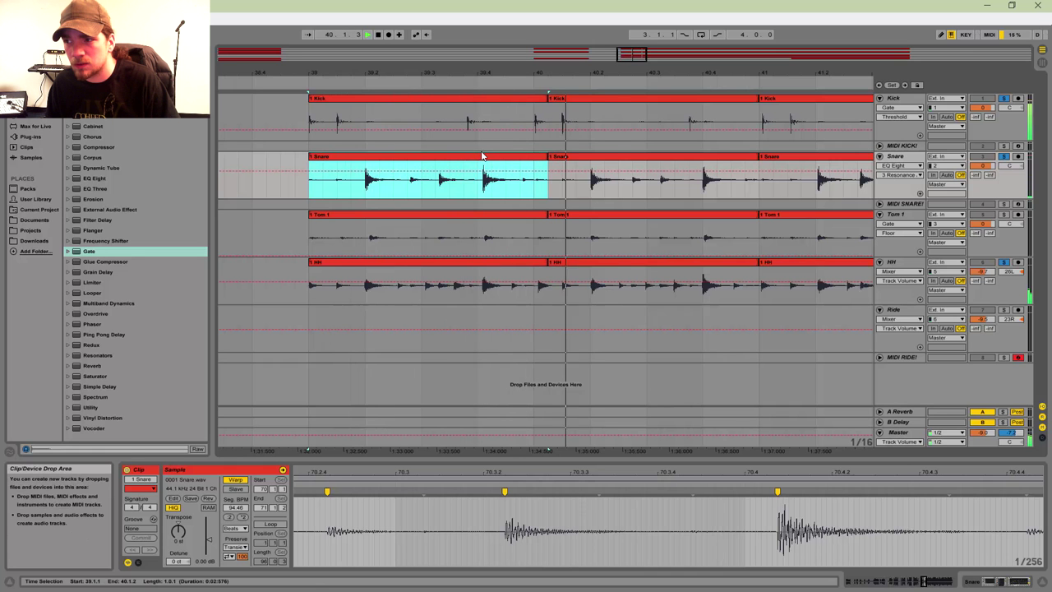
Step: Extend the end of the four bar 39 drum clips to 40.1.4
{"action": "left_click", "coordinate": [539, 100]}
{"action": "left_click", "coordinate": [532, 269], "text": "shift"}
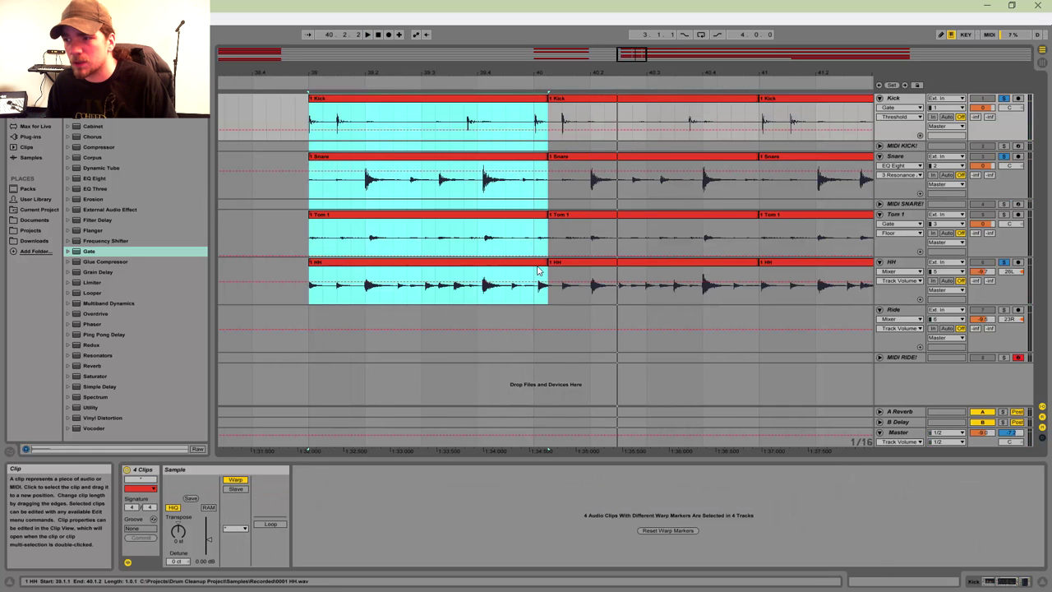
{"action": "left_click_drag", "start_coordinate": [548, 265], "coordinate": [579, 265]}
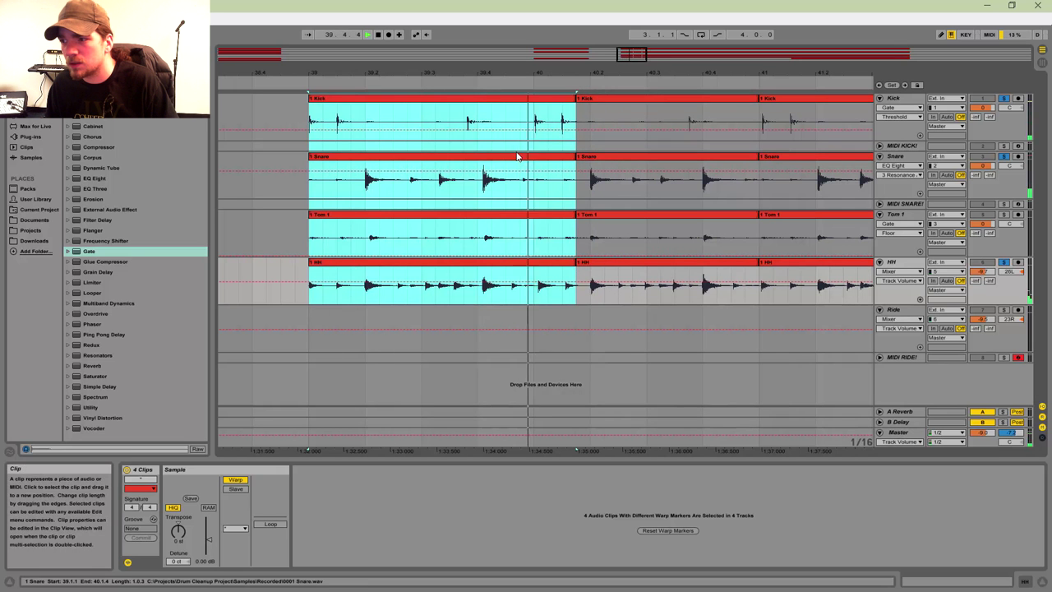
Step: Move the start of the four bar 40 drum clips back to 39.4.4 and play the join
{"action": "left_click", "coordinate": [600, 100]}
{"action": "left_click", "coordinate": [610, 263], "text": "shift"}
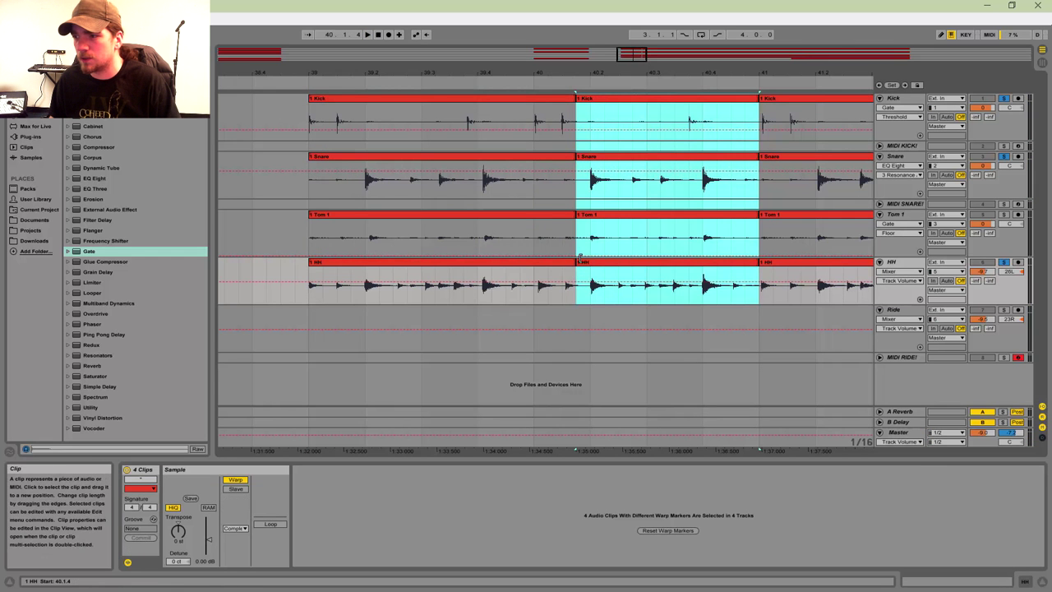
{"action": "left_click_drag", "start_coordinate": [543, 266], "coordinate": [521, 265]}
{"action": "left_click", "coordinate": [467, 217]}
{"action": "key", "text": "space"}
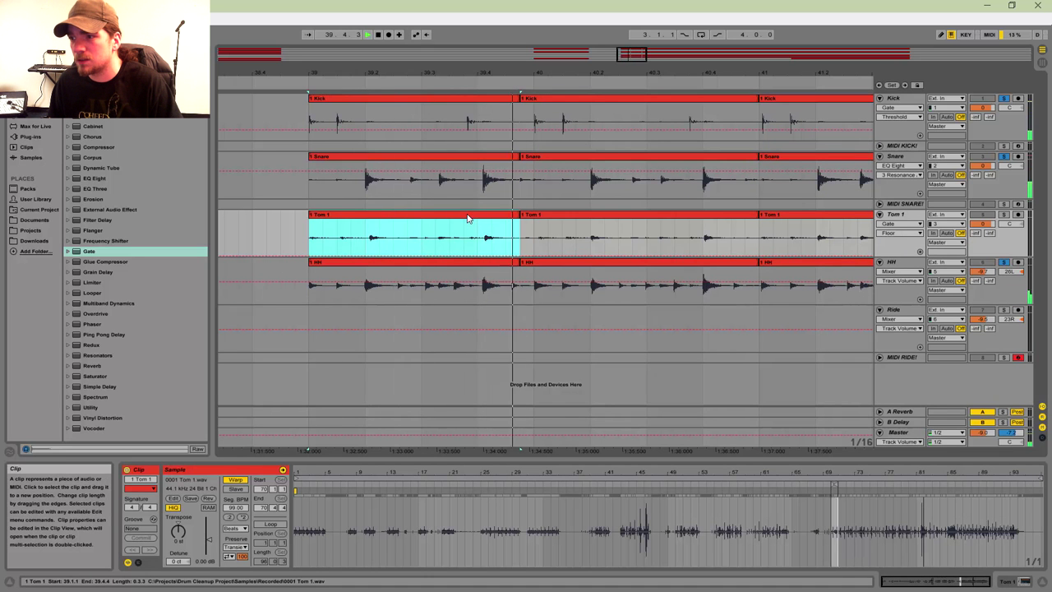
Step: Move the start of the Kick, Snare, Tom 1 and HH bar 40 clips back to 39.4.1 and play the join
{"action": "left_click", "coordinate": [550, 98]}
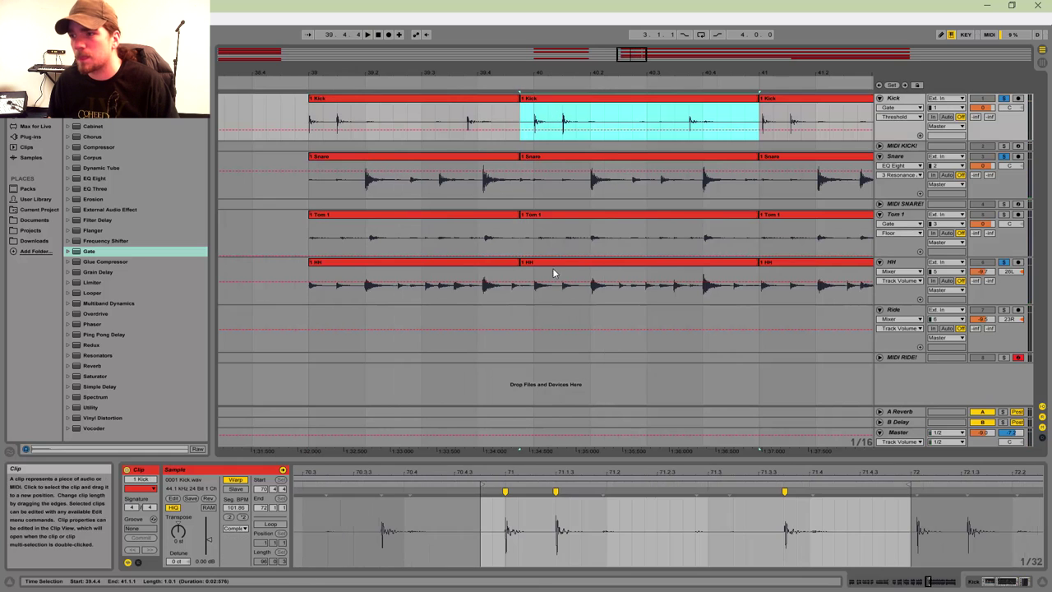
{"action": "left_click", "coordinate": [545, 275], "text": "shift"}
{"action": "left_click_drag", "start_coordinate": [521, 265], "coordinate": [478, 259]}
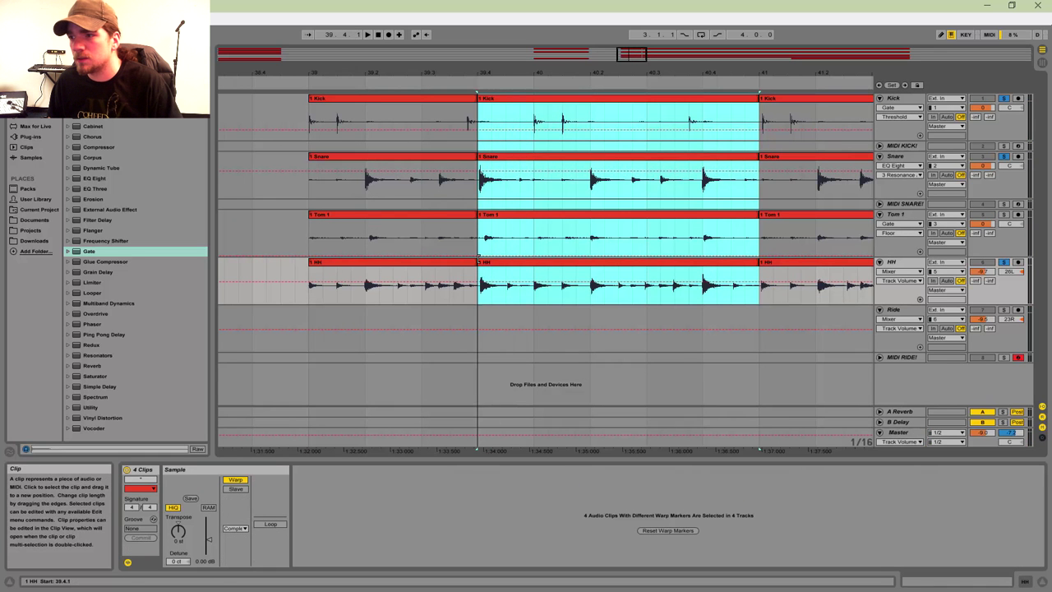
{"action": "left_click", "coordinate": [436, 223]}
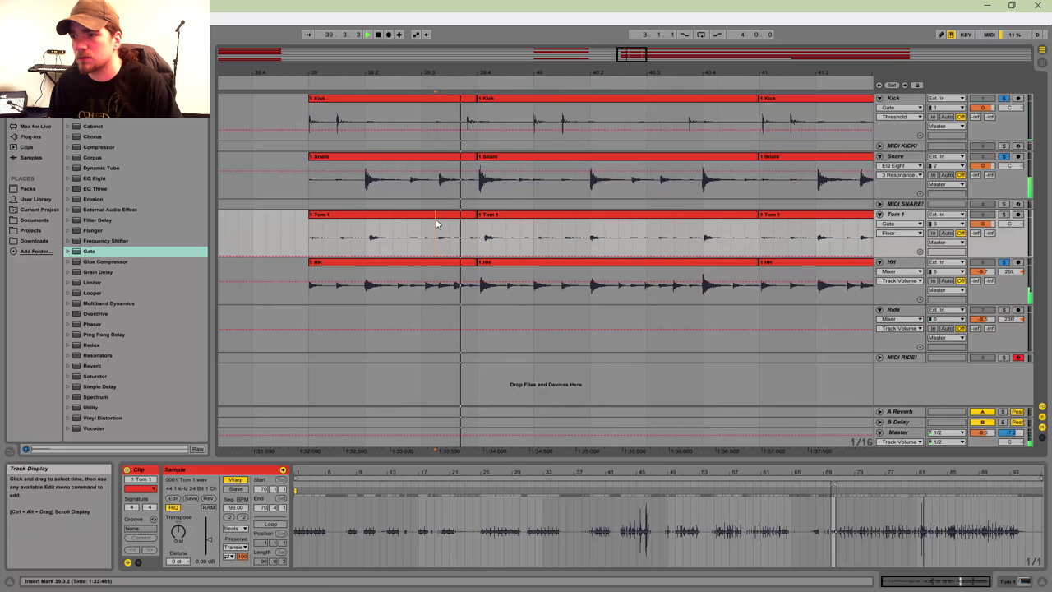
{"action": "left_click", "coordinate": [325, 218]}
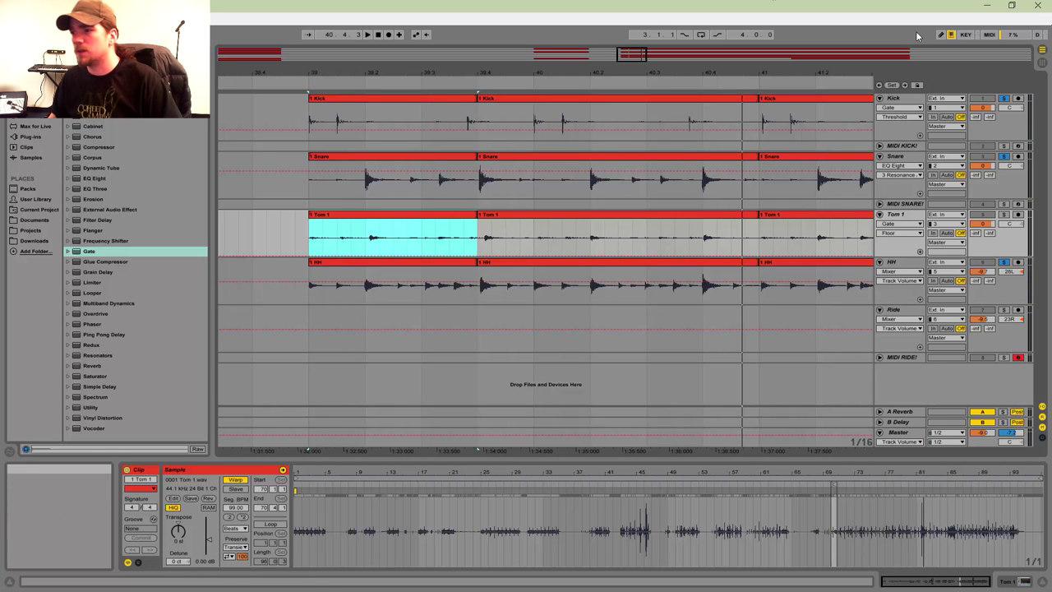
Step: Extend the end of the bar 39 Kick clip alone to 39.4.2 and play the passage
{"action": "left_click", "coordinate": [434, 98]}
{"action": "key", "text": "space"}
{"action": "mouse_move", "coordinate": [620, 55]}
{"action": "left_mouse_down"}
{"action": "mouse_move", "coordinate": [622, 37]}
{"action": "mouse_move", "coordinate": [631, 52]}
{"action": "left_mouse_up"}
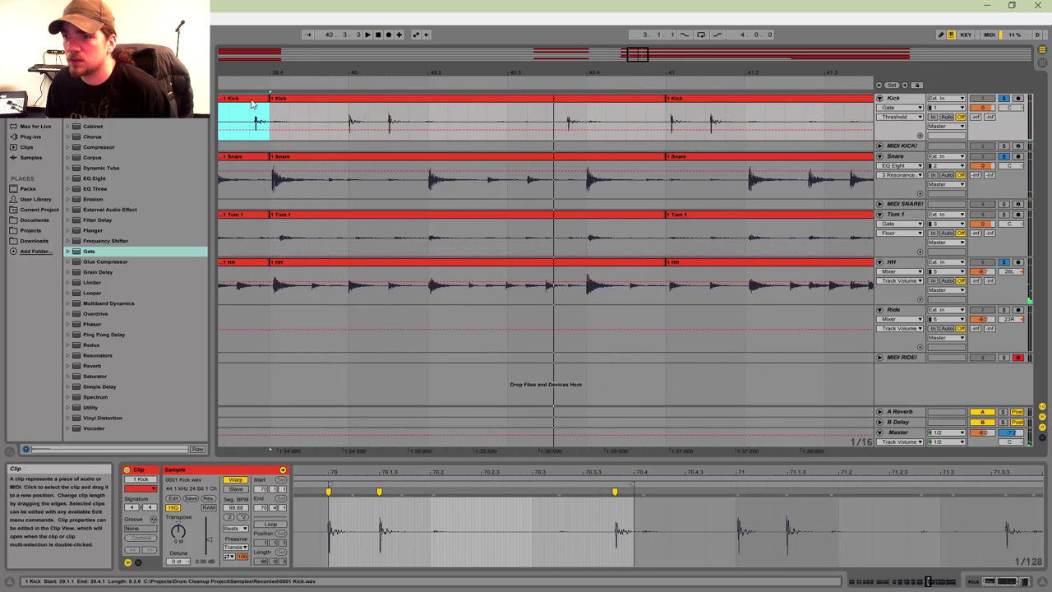
{"action": "left_click_drag", "start_coordinate": [267, 99], "coordinate": [290, 99]}
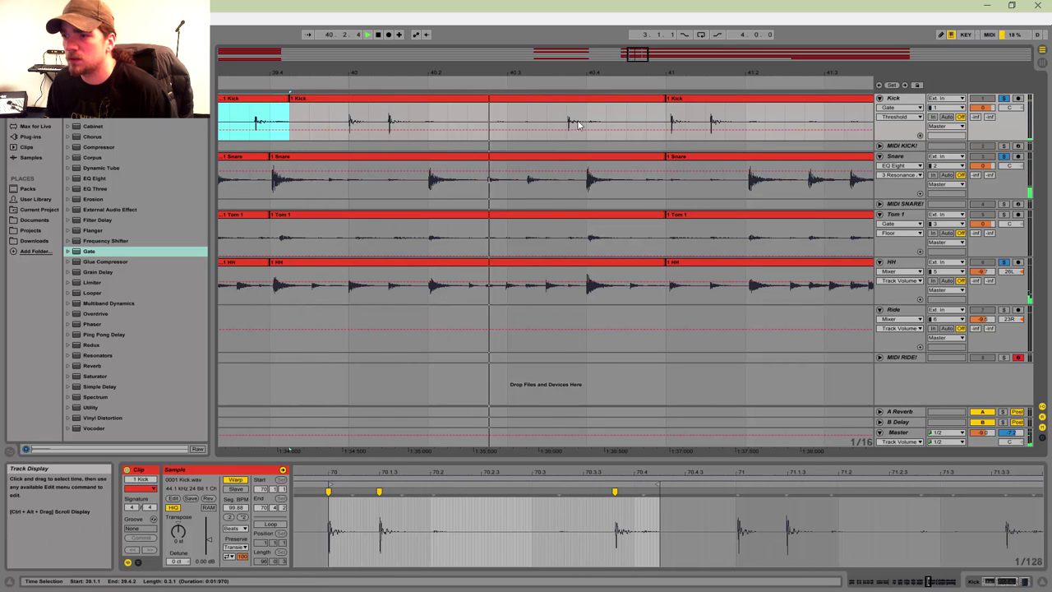
Step: Play through the drum tracks from bar 41 to bar 49, following the hits, and replay the passage from 48.2.1
{"action": "left_click_drag", "start_coordinate": [647, 57], "coordinate": [668, 23]}
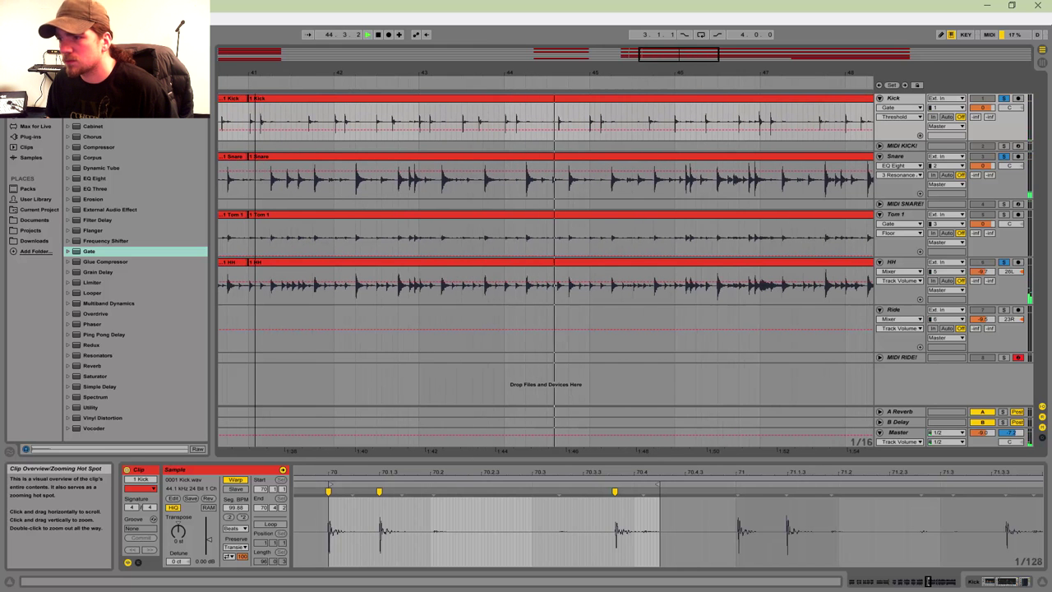
{"action": "left_click_drag", "start_coordinate": [678, 55], "coordinate": [703, 66]}
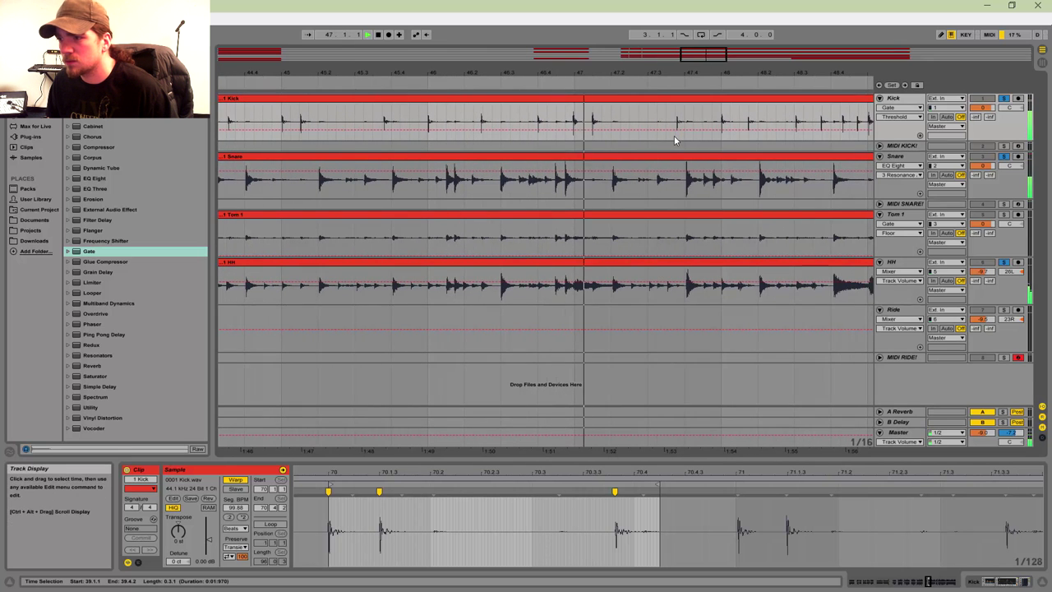
{"action": "left_click_drag", "start_coordinate": [703, 56], "coordinate": [730, 55]}
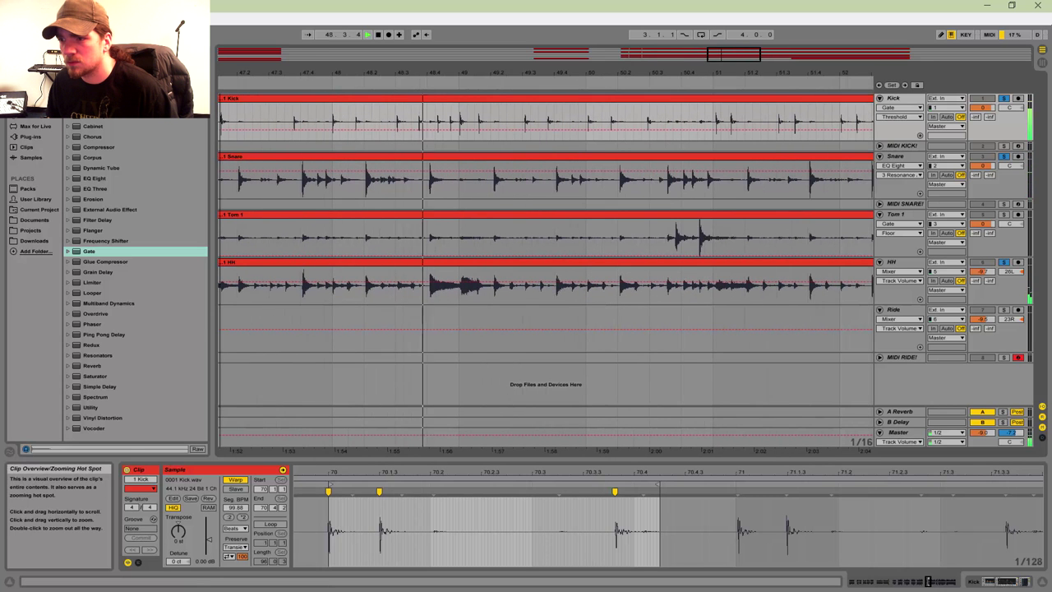
{"action": "left_click_drag", "start_coordinate": [734, 55], "coordinate": [729, 95]}
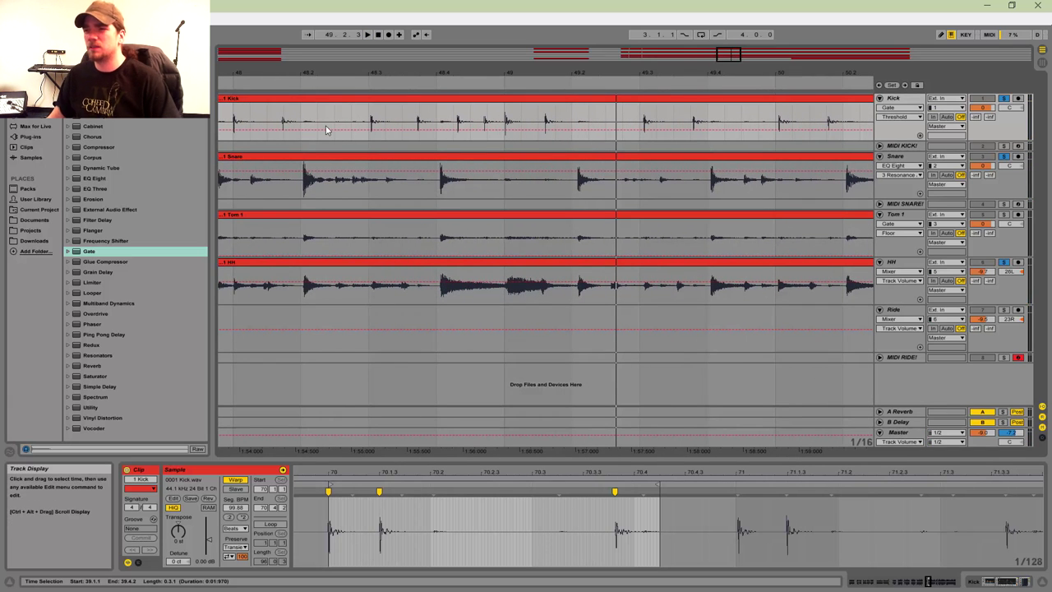
{"action": "left_click", "coordinate": [301, 115]}
{"action": "key", "text": "space"}
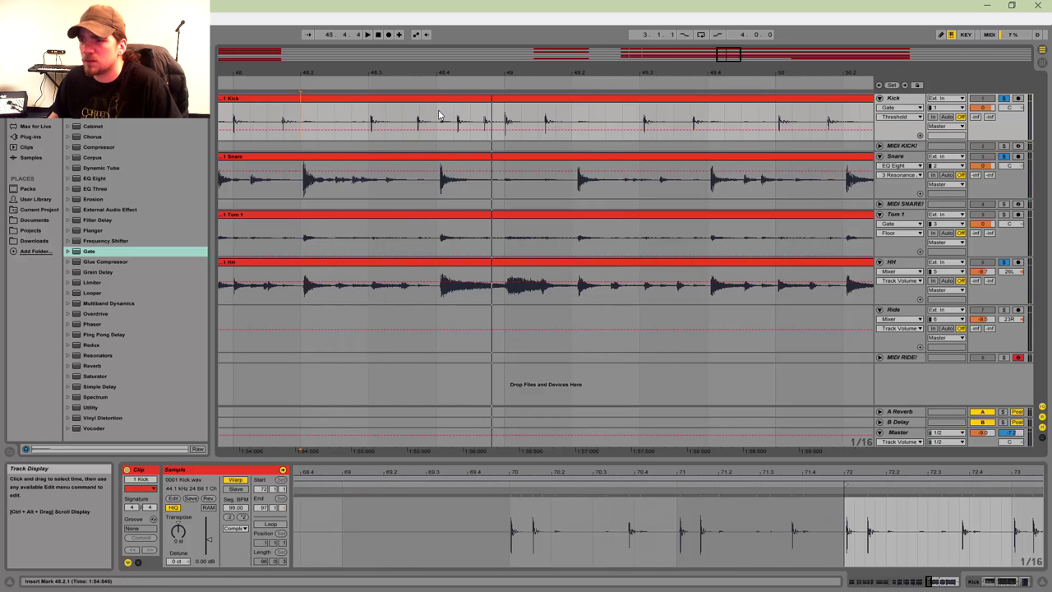
Step: Set the arrangement grid to 1/32 and split the Kick, Snare, Tom 1 and HH clips at 48.4.1 and 49.2.1
{"action": "mouse_move", "coordinate": [438, 115]}
{"action": "left_mouse_down"}
{"action": "mouse_move", "coordinate": [580, 292]}
{"action": "mouse_move", "coordinate": [704, 293]}
{"action": "mouse_move", "coordinate": [660, 305]}
{"action": "mouse_move", "coordinate": [577, 296]}
{"action": "left_mouse_up"}
{"action": "right_click", "coordinate": [580, 294]}
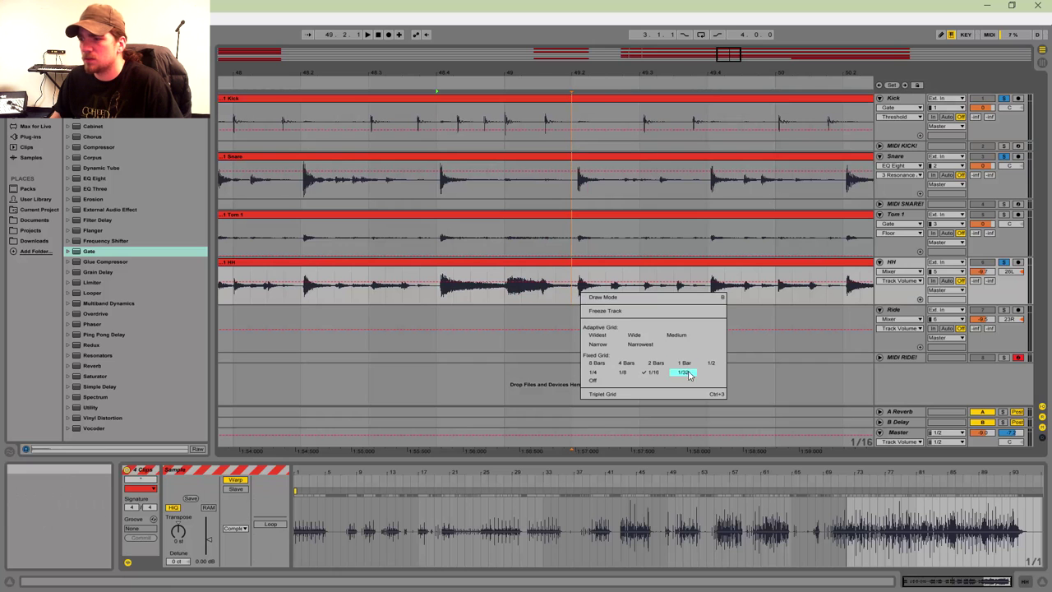
{"action": "left_click", "coordinate": [652, 348]}
{"action": "left_click_drag", "start_coordinate": [579, 300], "coordinate": [438, 123]}
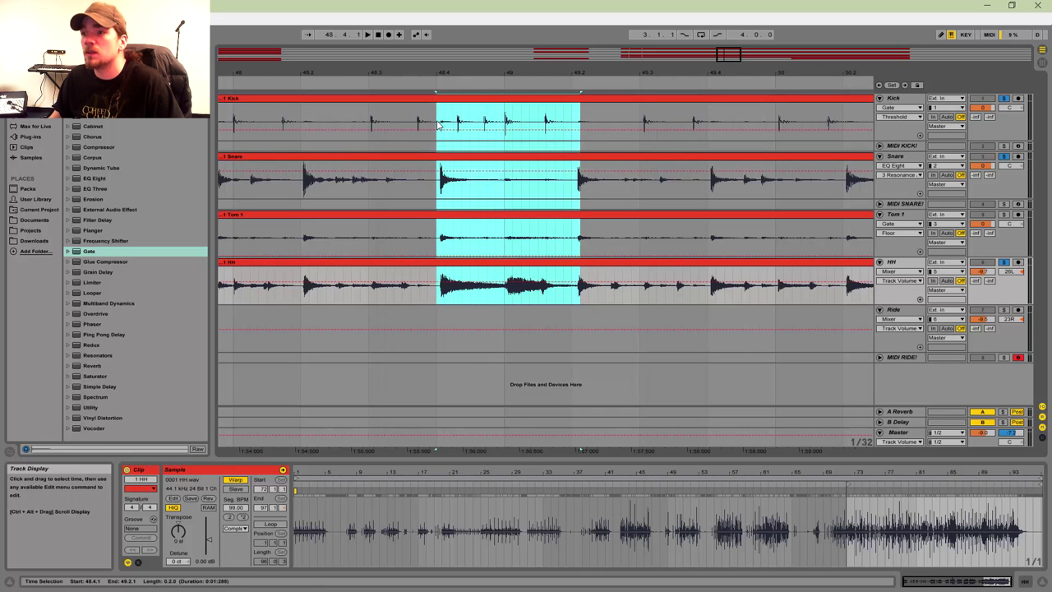
{"action": "key", "text": "ctrl+e"}
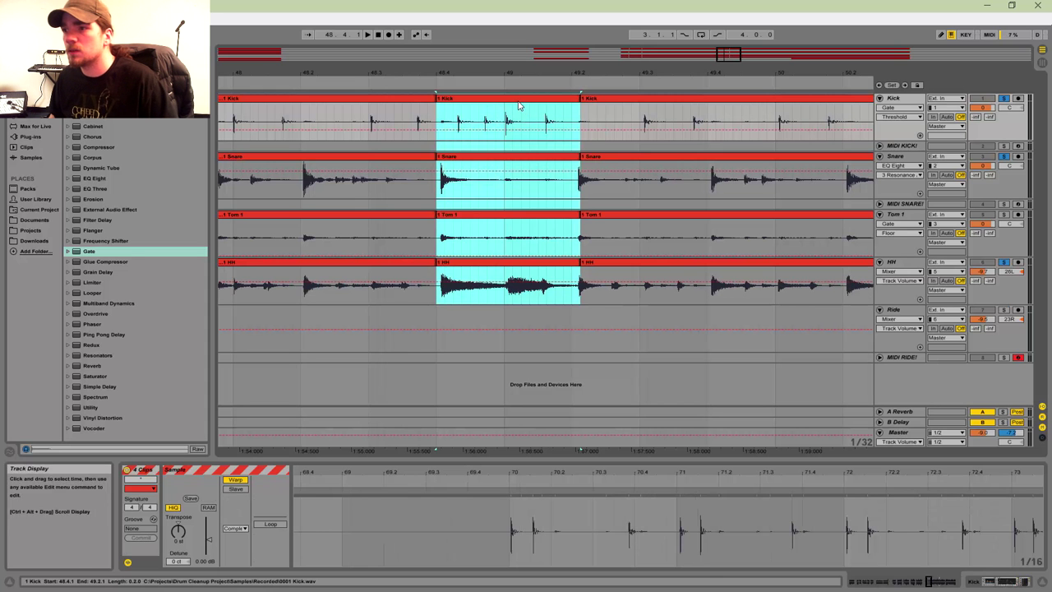
Step: Open the Kick clip segment that starts at 48.4.1
{"action": "left_click", "coordinate": [471, 104]}
{"action": "double_click", "coordinate": [470, 105]}
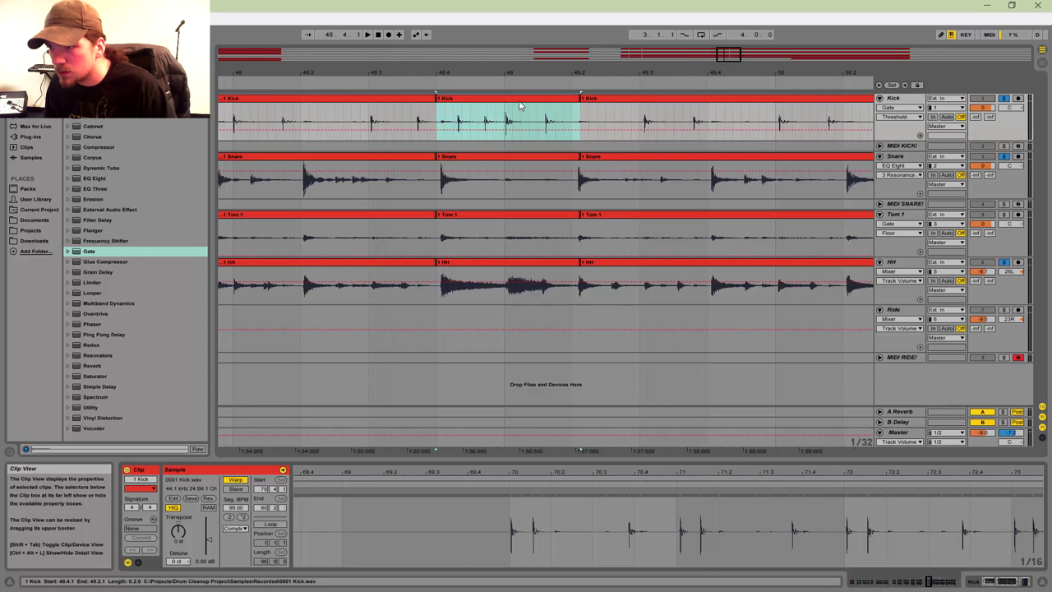
Step: Turn off track soloing, then add warp markers to the three transients of the Snare clip at 48.4 and align its first hit to 79.4
{"action": "left_click", "coordinate": [1005, 99]}
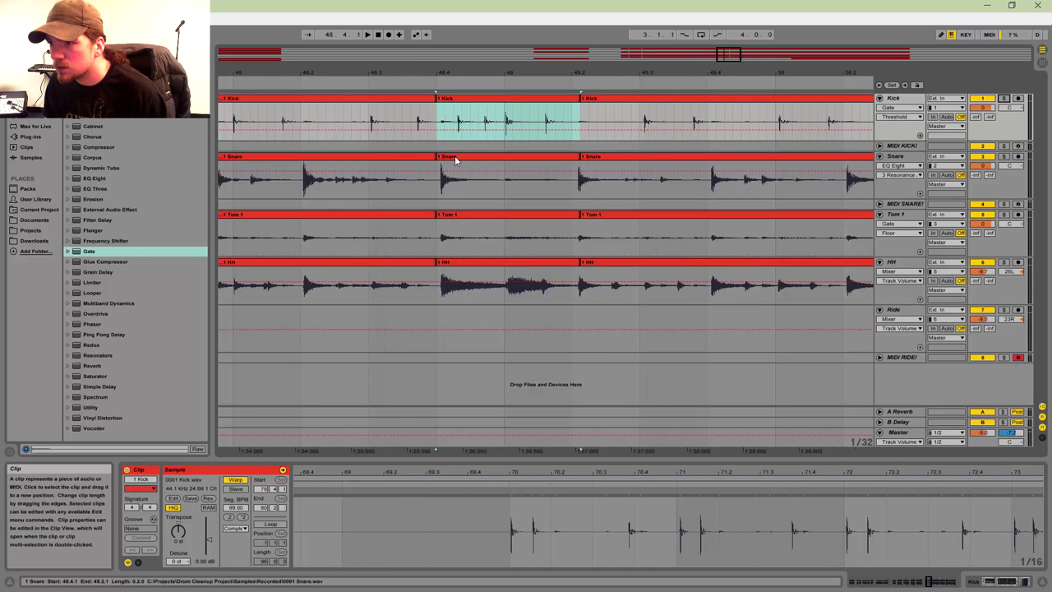
{"action": "double_click", "coordinate": [439, 157]}
{"action": "mouse_move", "coordinate": [918, 471]}
{"action": "left_mouse_down"}
{"action": "mouse_move", "coordinate": [918, 506]}
{"action": "mouse_move", "coordinate": [822, 474]}
{"action": "mouse_move", "coordinate": [606, 475]}
{"action": "mouse_move", "coordinate": [901, 474]}
{"action": "left_mouse_up"}
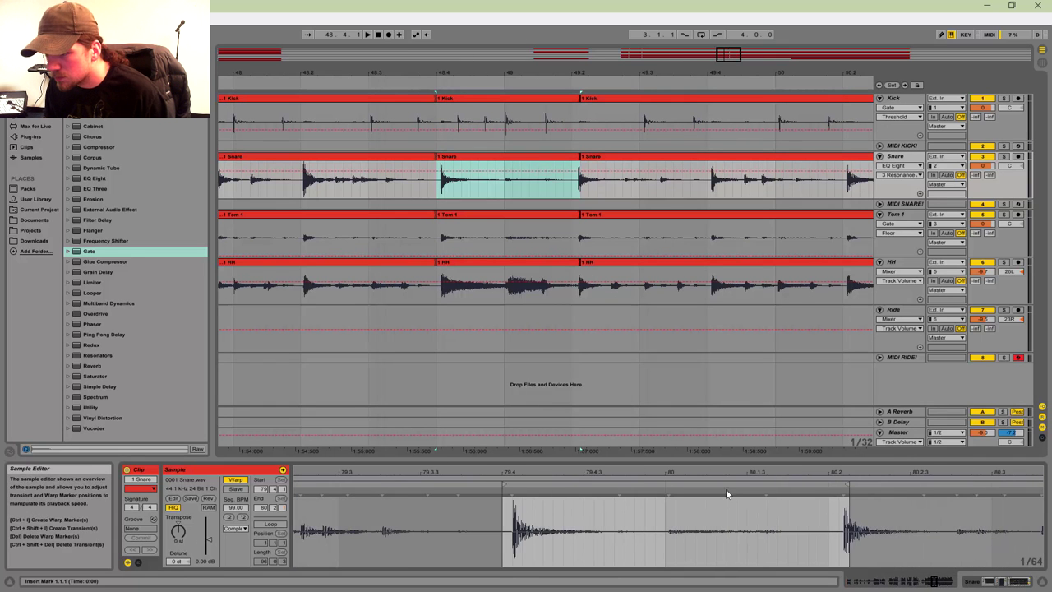
{"action": "double_click", "coordinate": [845, 498]}
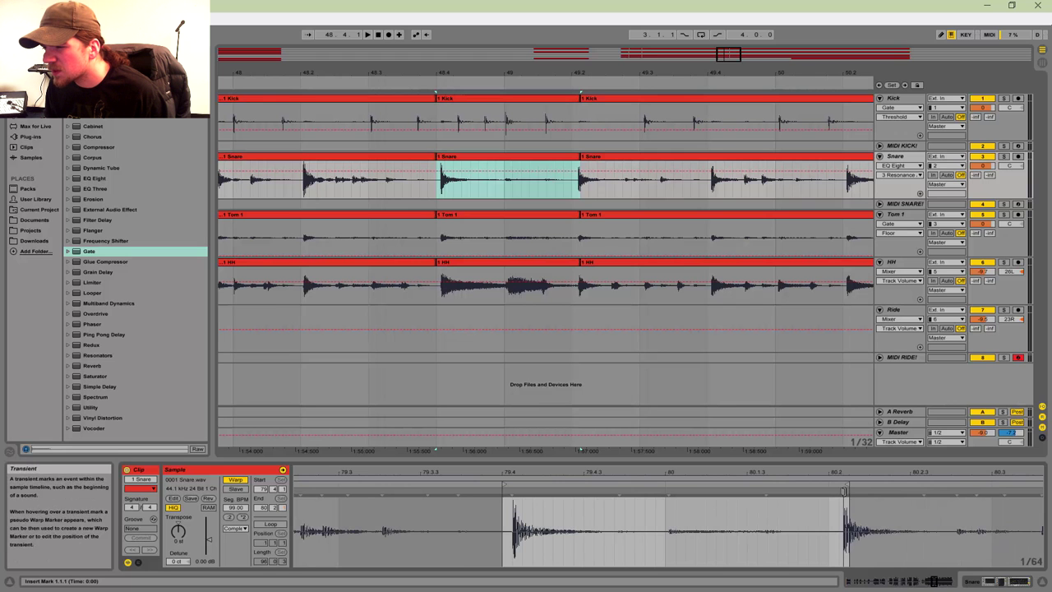
{"action": "double_click", "coordinate": [512, 498]}
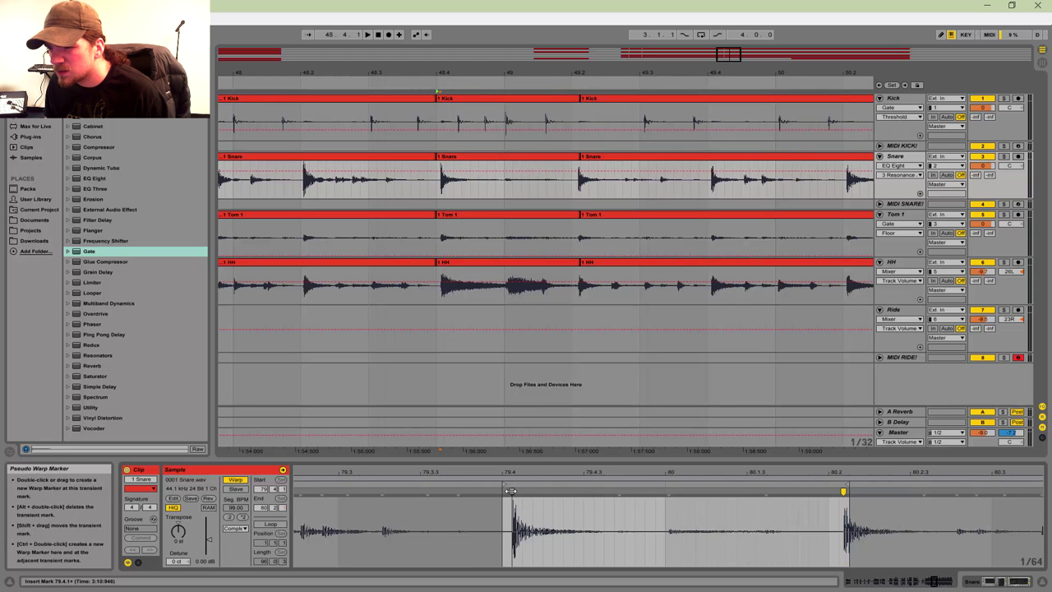
{"action": "double_click", "coordinate": [672, 494]}
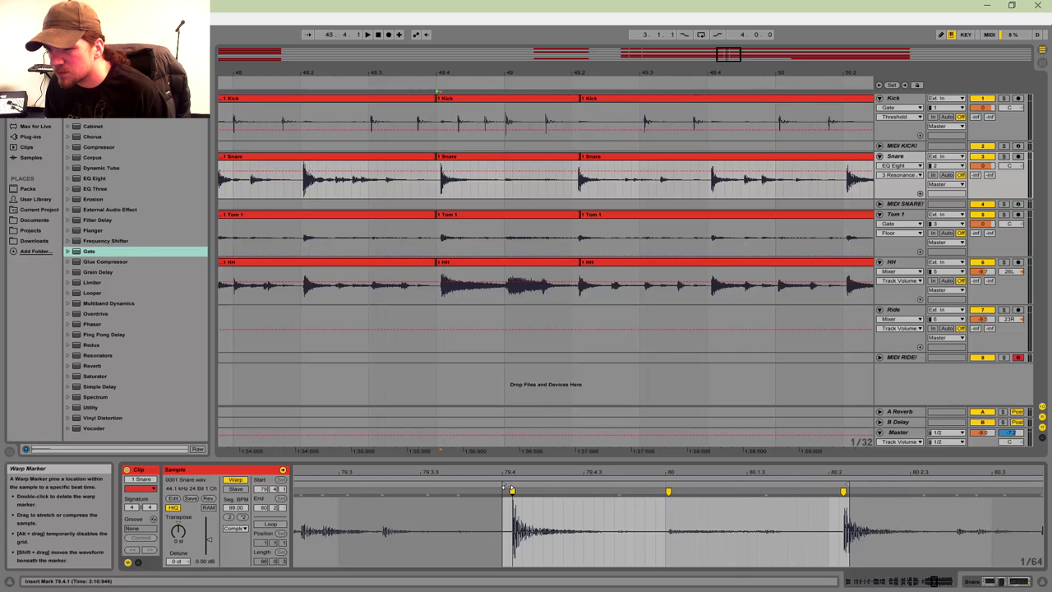
{"action": "left_click_drag", "start_coordinate": [505, 489], "coordinate": [496, 489]}
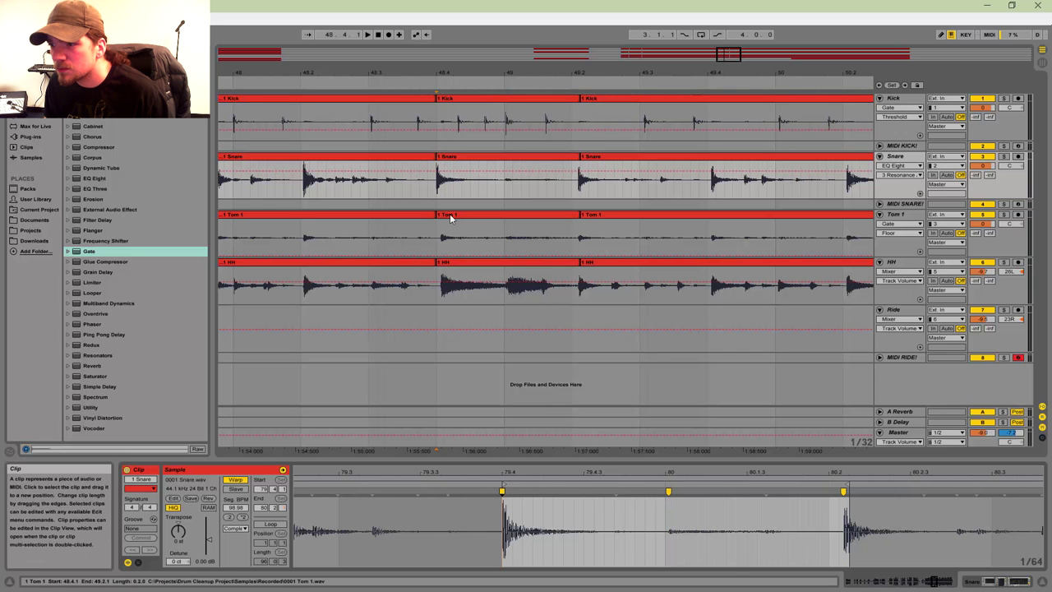
Step: Add warp markers to the two main hits in the HH clip at 48.4 and align the first hit to 79.4
{"action": "left_click", "coordinate": [453, 270]}
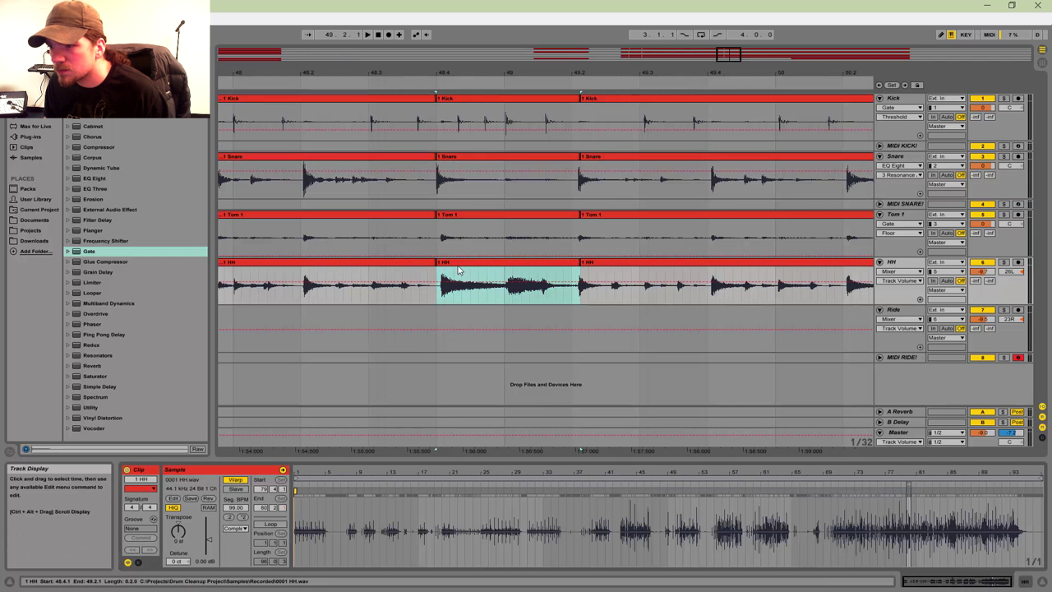
{"action": "left_click_drag", "start_coordinate": [913, 479], "coordinate": [907, 532]}
{"action": "double_click", "coordinate": [860, 491]}
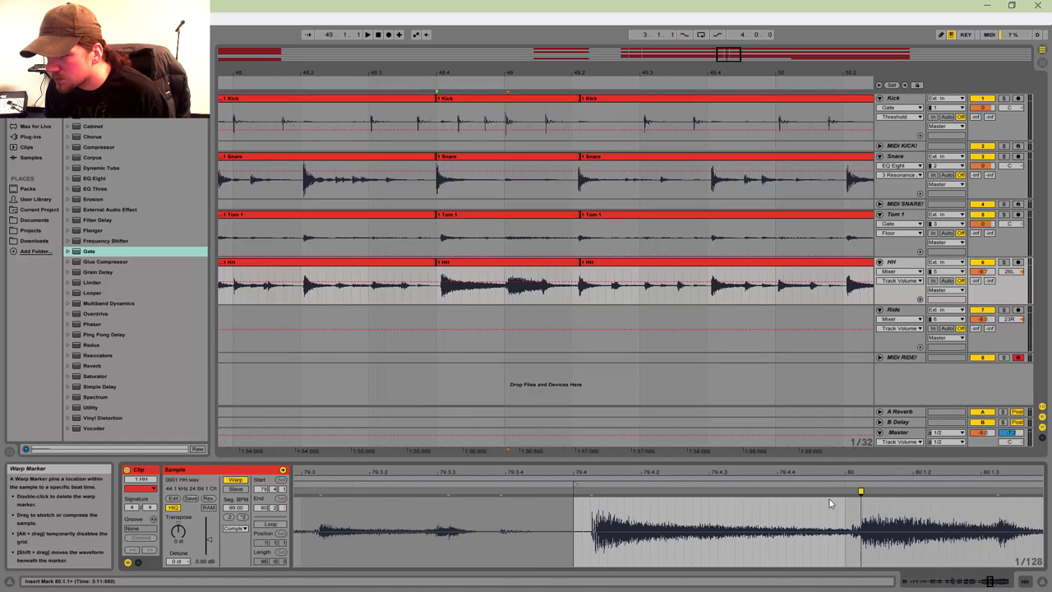
{"action": "double_click", "coordinate": [590, 491]}
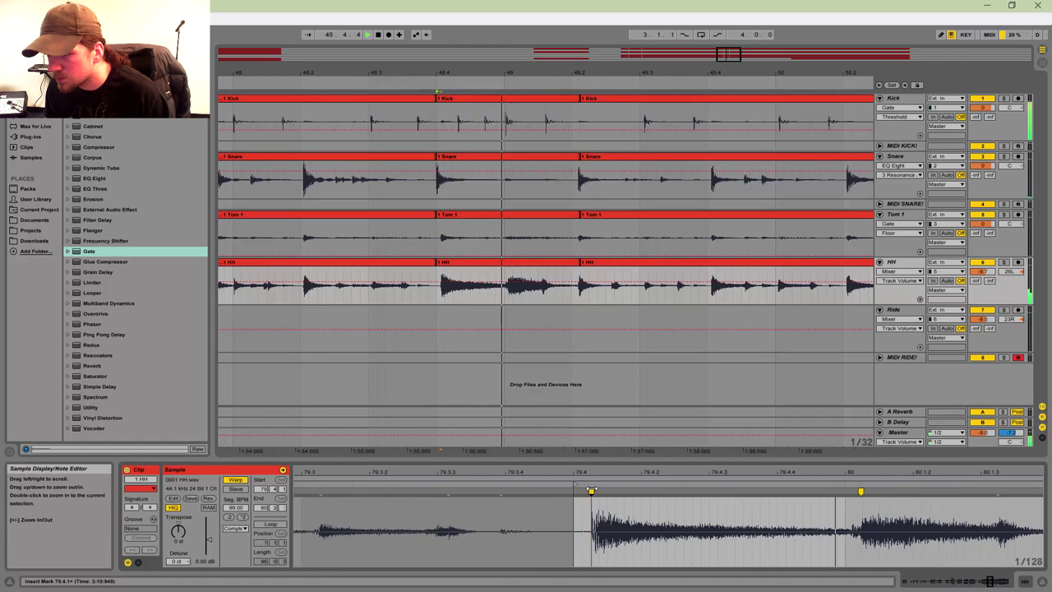
{"action": "left_click_drag", "start_coordinate": [590, 491], "coordinate": [573, 490]}
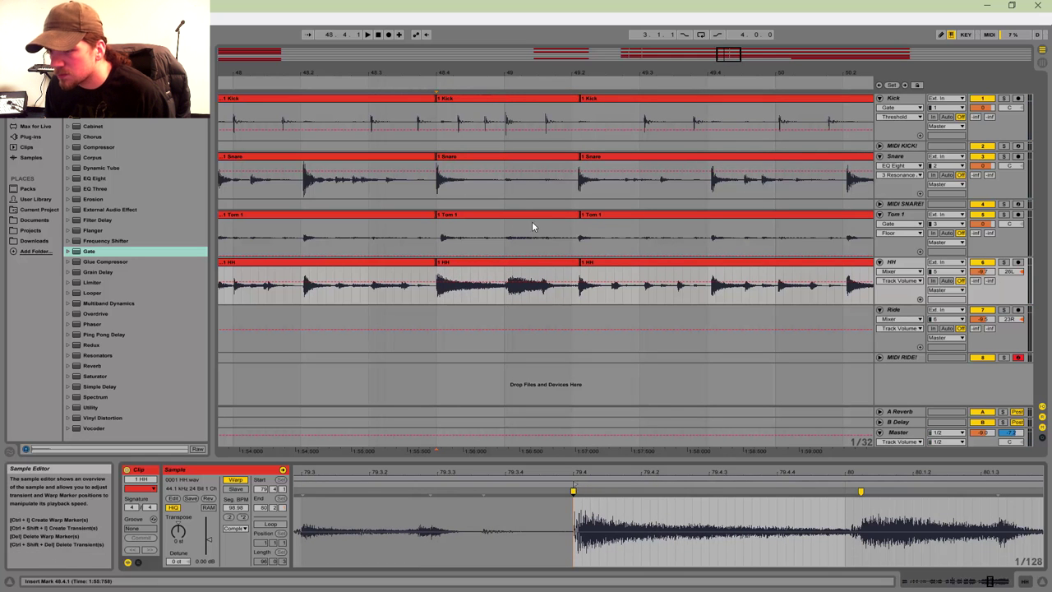
Step: Add warp markers to the first four transients, up to the hit at bar 80, in the Kick clip starting at 48.4
{"action": "left_click", "coordinate": [450, 100]}
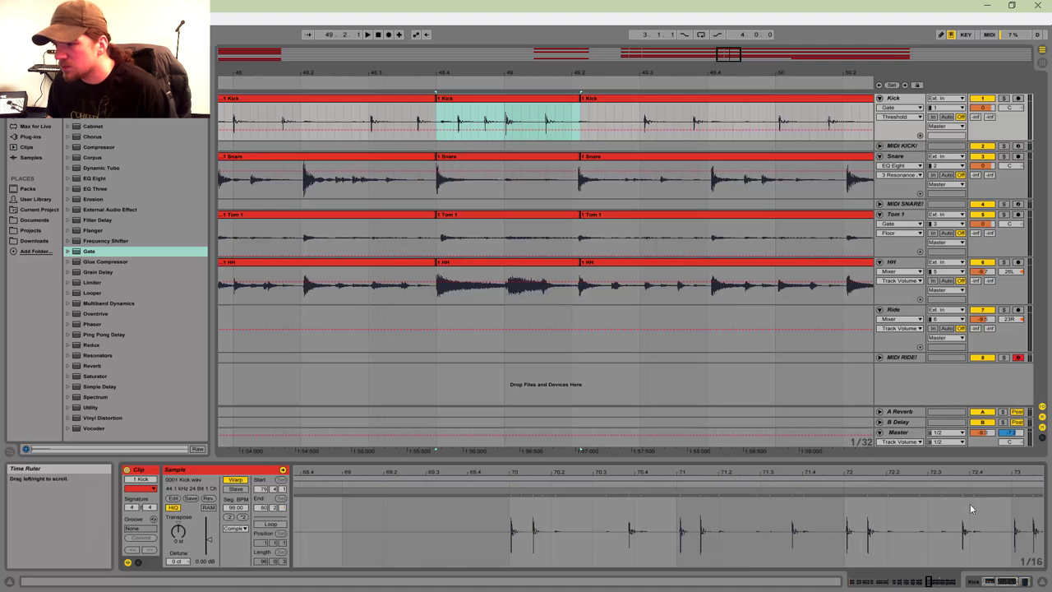
{"action": "left_click_drag", "start_coordinate": [925, 472], "coordinate": [704, 479]}
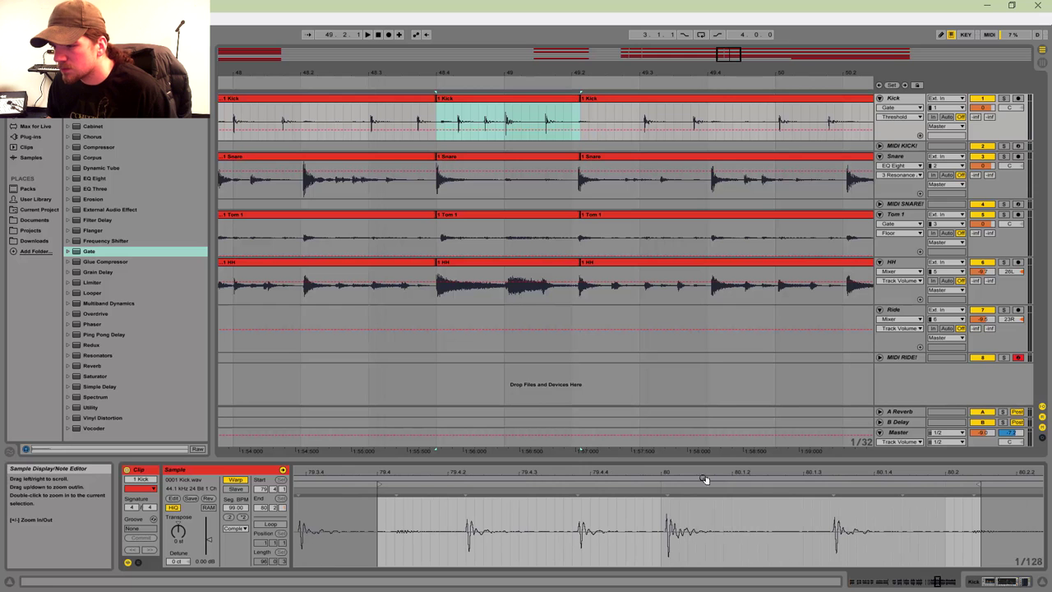
{"action": "left_click", "coordinate": [396, 491]}
{"action": "double_click", "coordinate": [463, 491]}
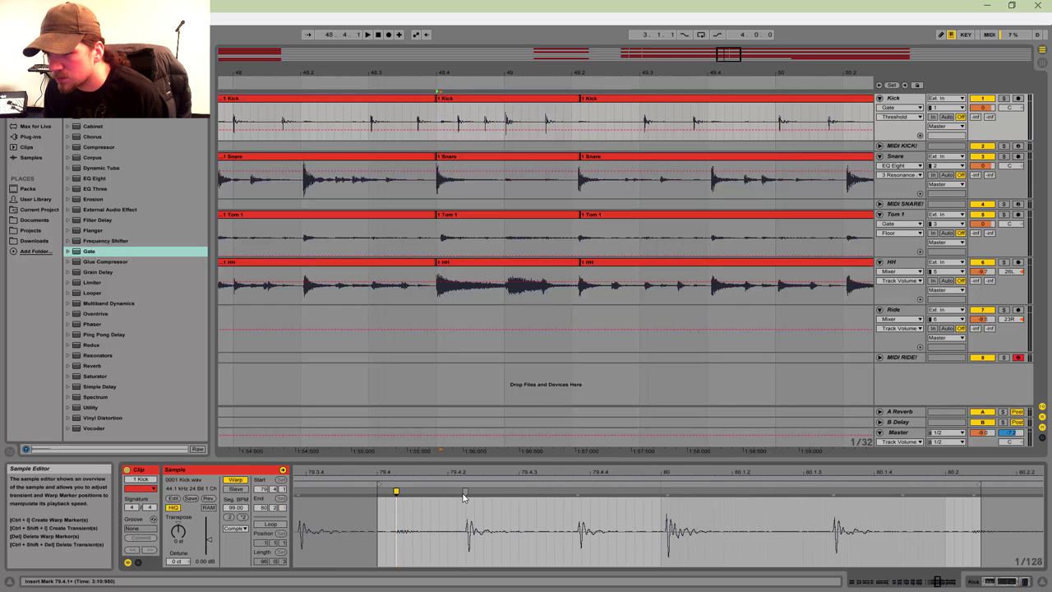
{"action": "double_click", "coordinate": [580, 492]}
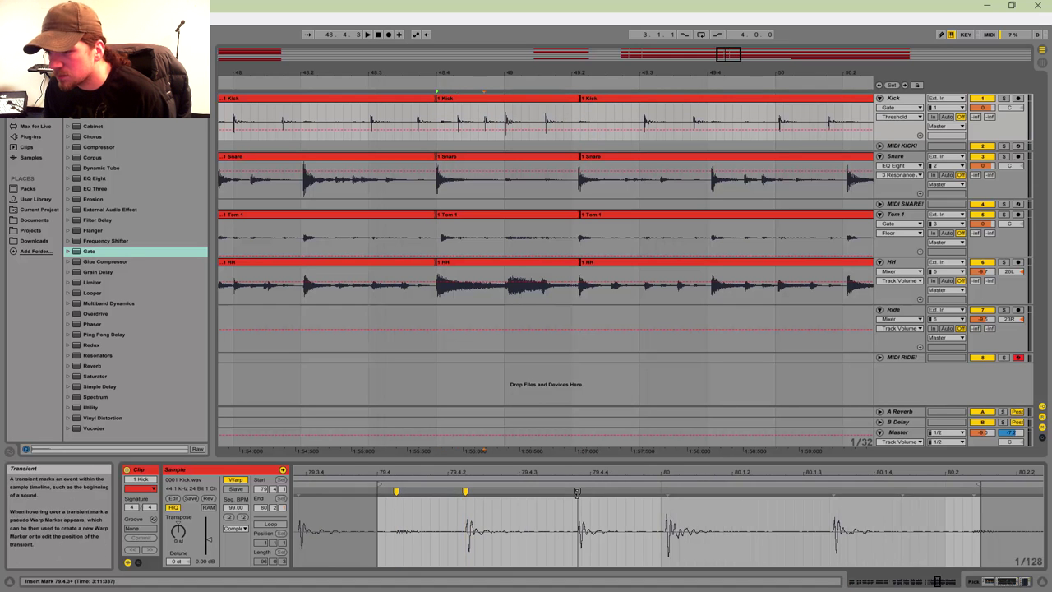
{"action": "double_click", "coordinate": [669, 492]}
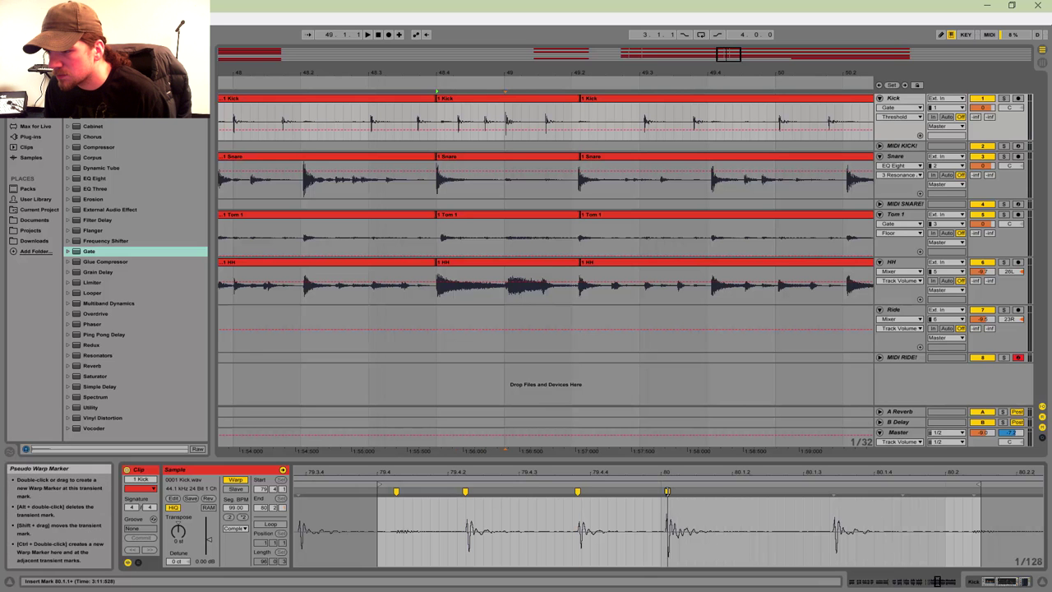
Step: Set the Kick clip's grid to Wide with triplets, pin the last kick hit, and align the three preceding kick hits to the triplet grid
{"action": "right_click", "coordinate": [824, 487]}
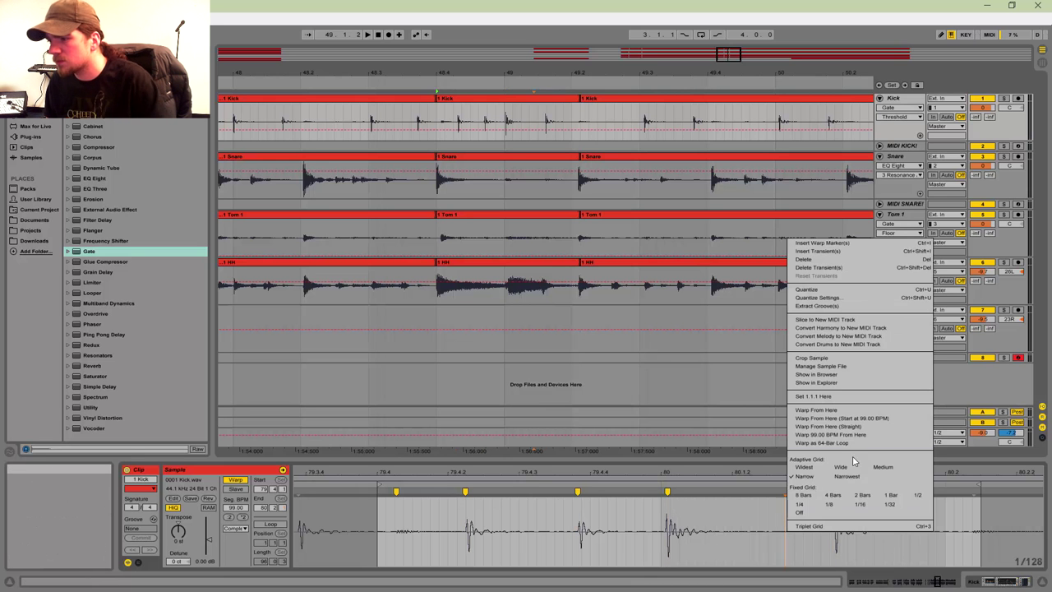
{"action": "left_click", "coordinate": [824, 525]}
{"action": "right_click", "coordinate": [723, 523]}
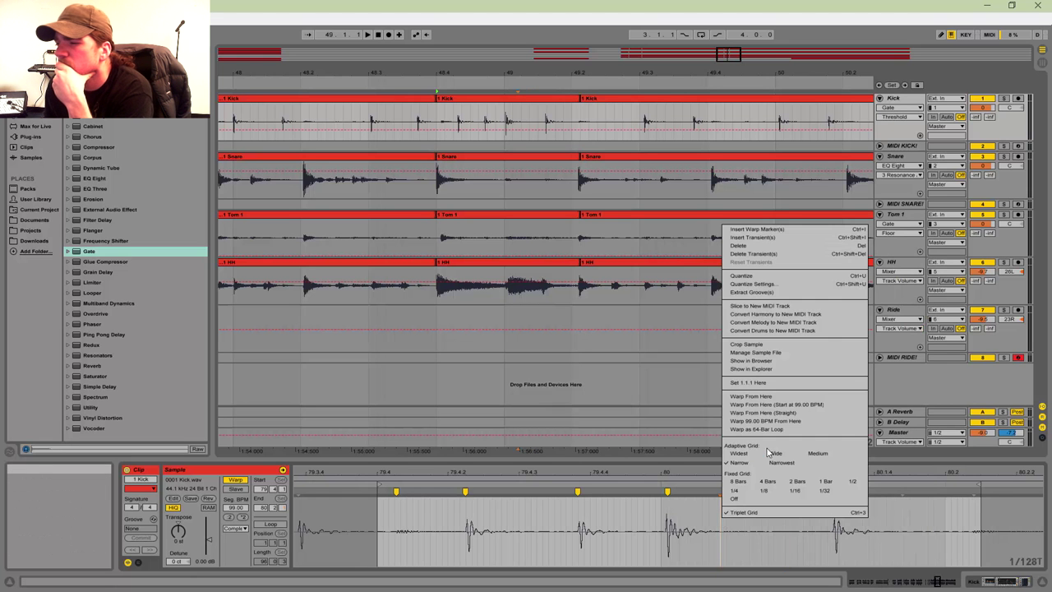
{"action": "left_click", "coordinate": [766, 451]}
{"action": "right_click", "coordinate": [749, 521]}
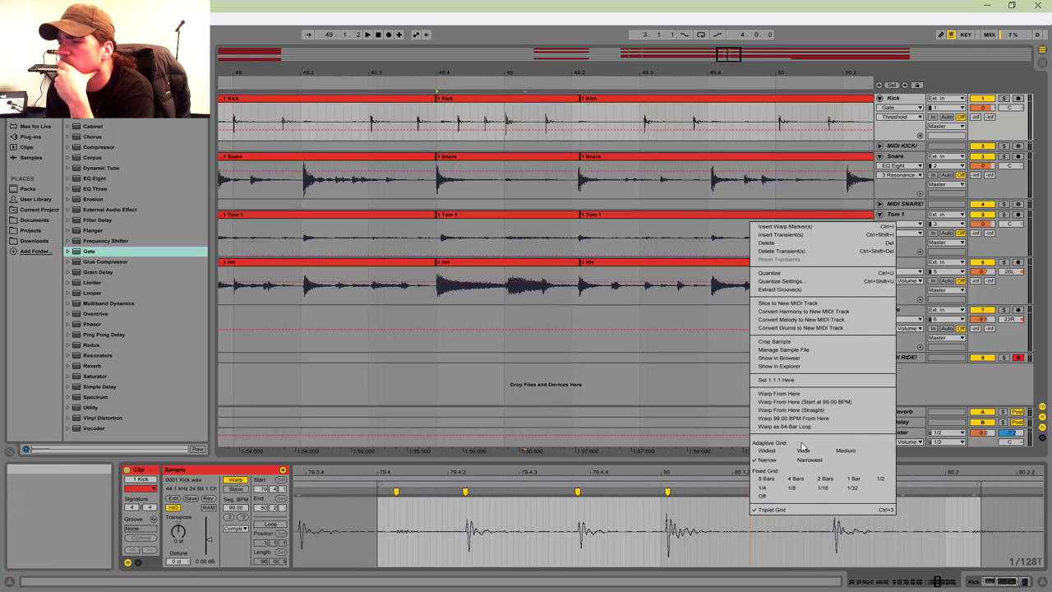
{"action": "left_click", "coordinate": [802, 447]}
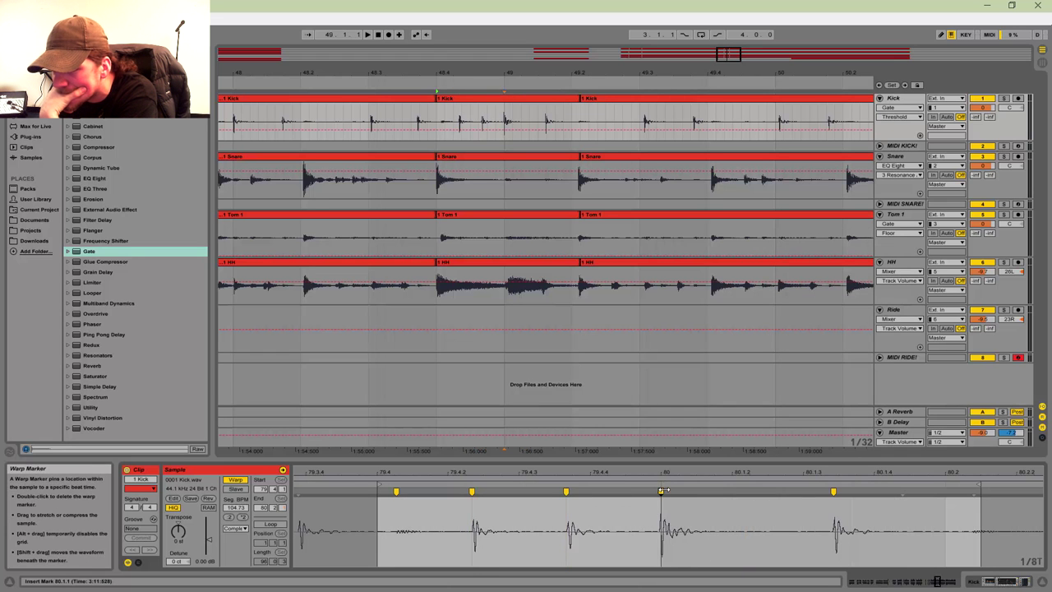
Step: Turn off the triplet grid in the Kick clip and play the arrangement through the edited fill
{"action": "right_click", "coordinate": [793, 537]}
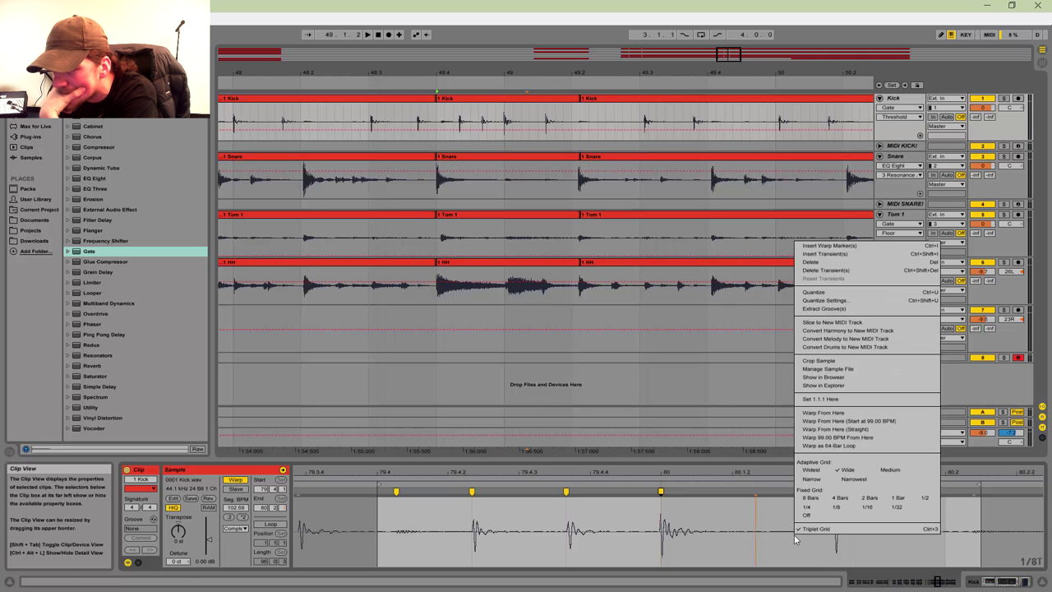
{"action": "left_click", "coordinate": [801, 527]}
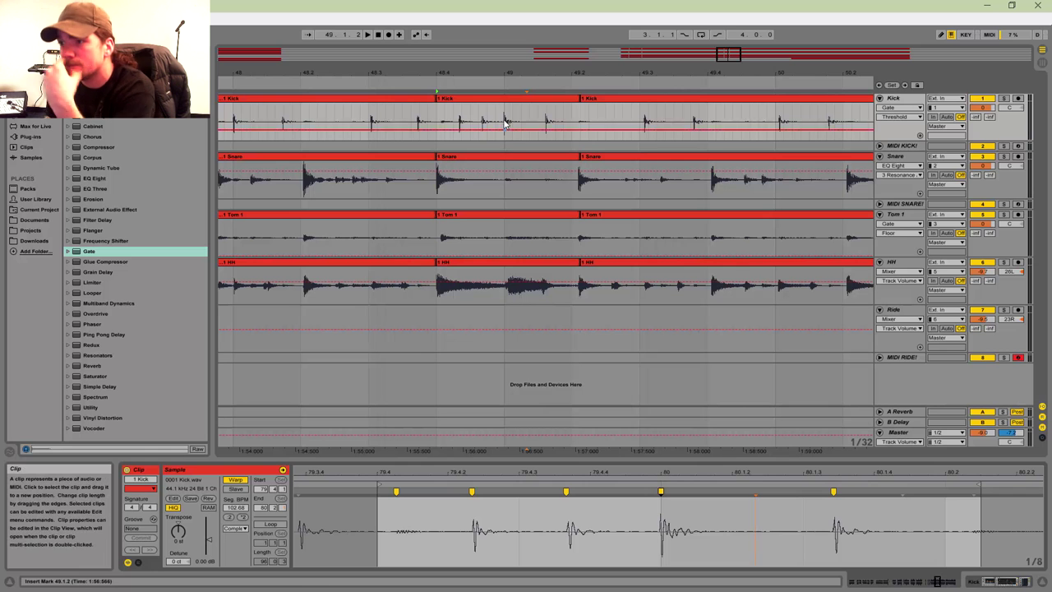
{"action": "left_click", "coordinate": [341, 119]}
{"action": "key", "text": "space"}
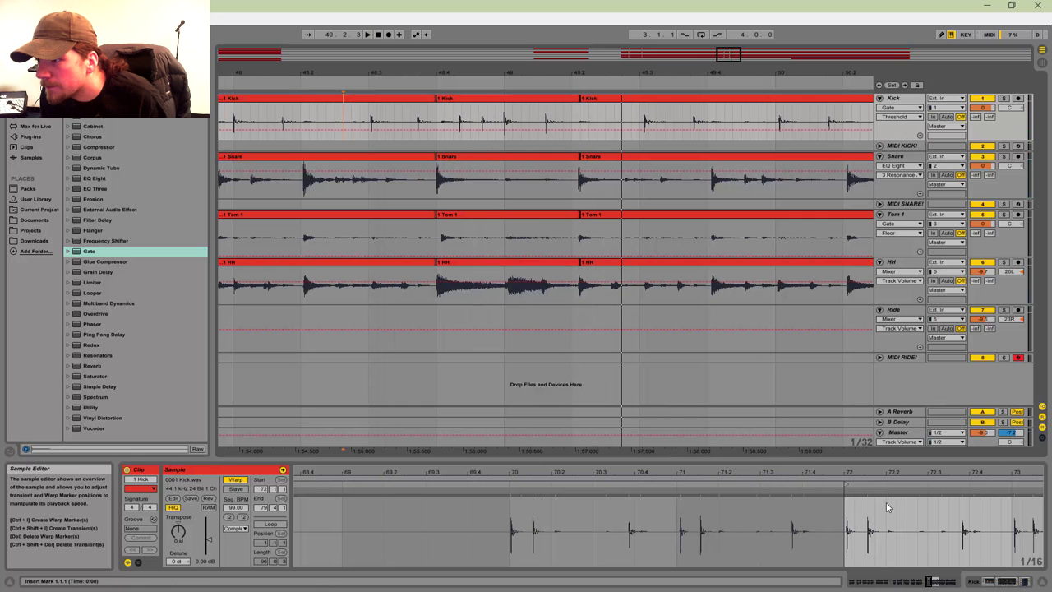
Step: Set the Kick clip's adaptive grid to Medium and move the last kick's warp marker slightly later onto the 1/32 grid line
{"action": "left_click", "coordinate": [493, 104]}
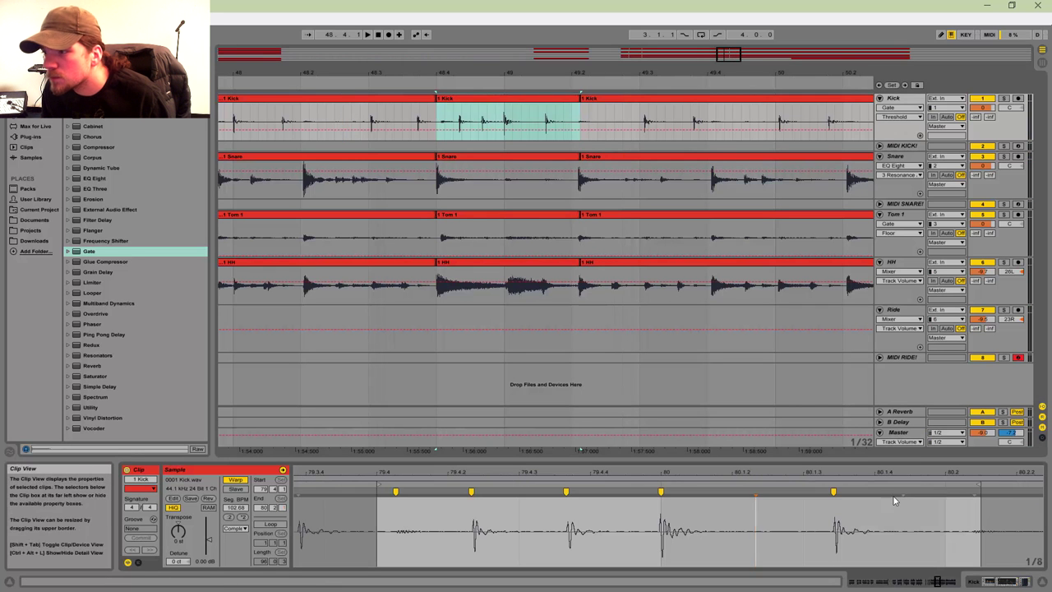
{"action": "right_click", "coordinate": [828, 526]}
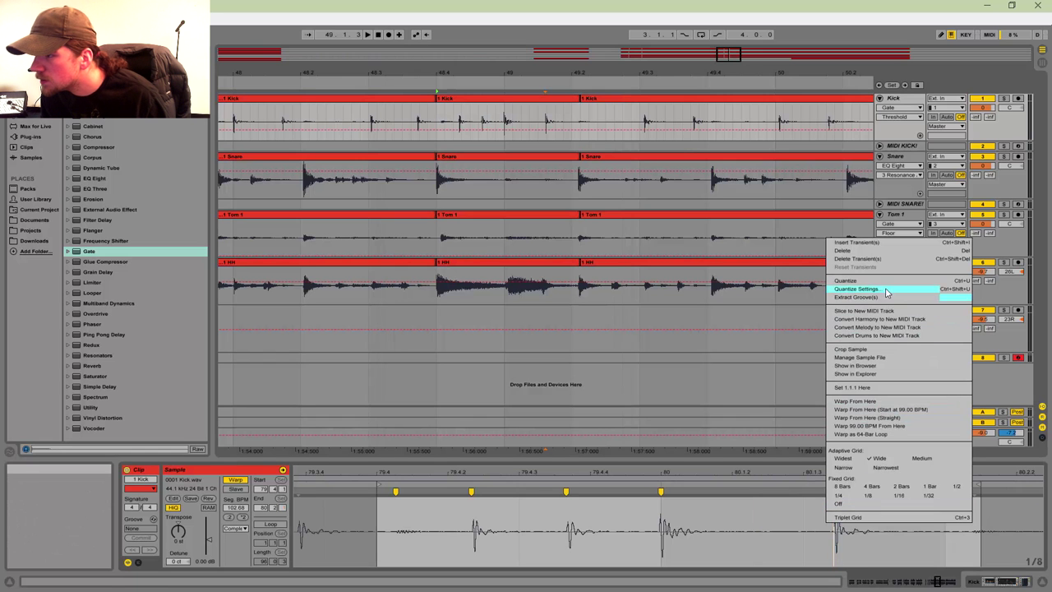
{"action": "left_click", "coordinate": [832, 526]}
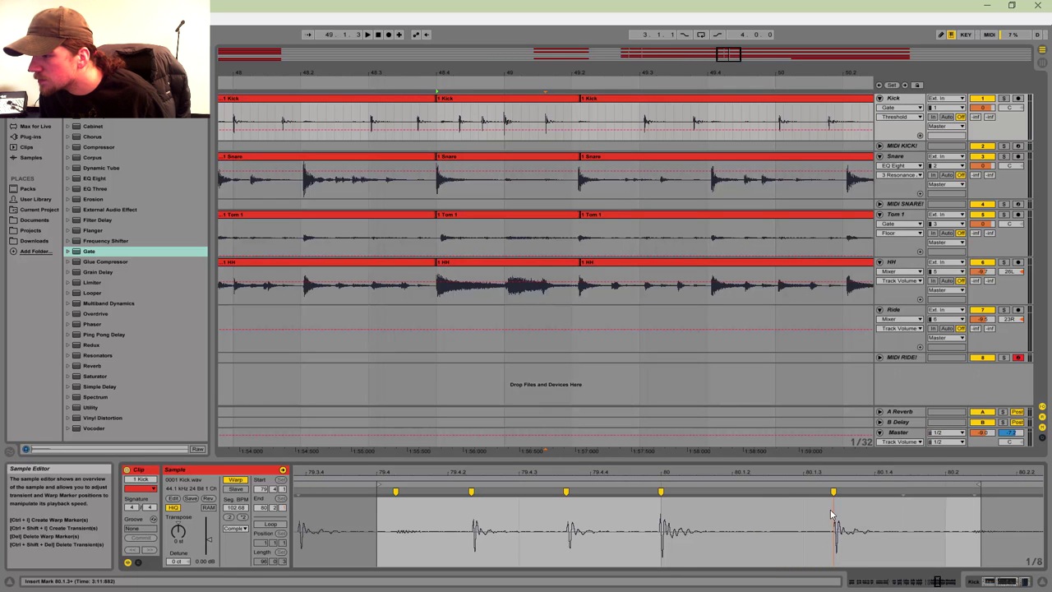
{"action": "right_click", "coordinate": [831, 511]}
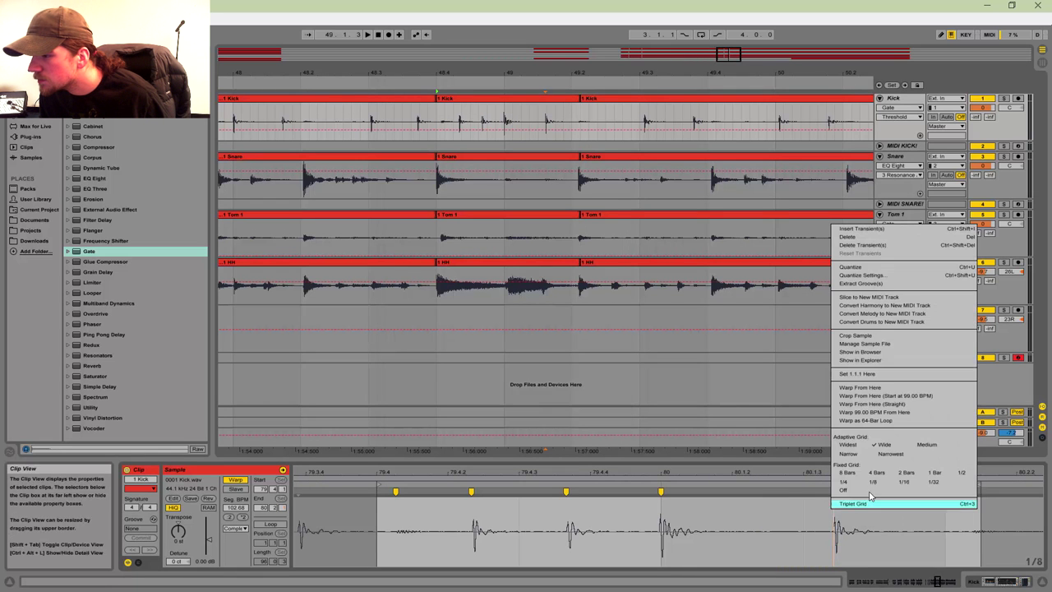
{"action": "left_click", "coordinate": [925, 446]}
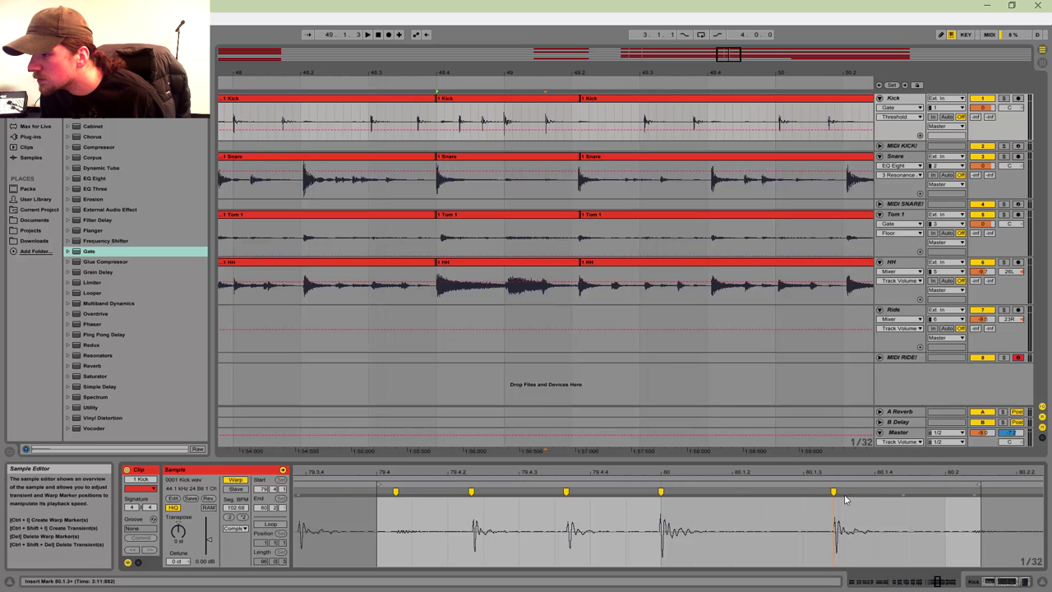
{"action": "left_click_drag", "start_coordinate": [832, 491], "coordinate": [838, 491]}
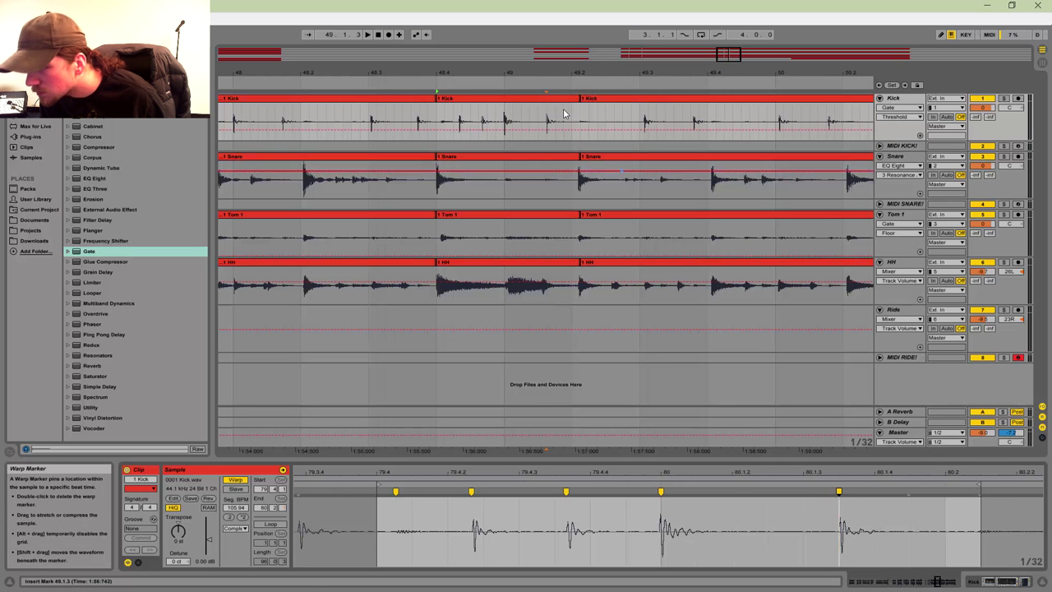
Step: Play the arrangement from just after bar 48 through the edited fill and past bar 50 to check the timing
{"action": "left_click", "coordinate": [249, 119]}
{"action": "key", "text": "space"}
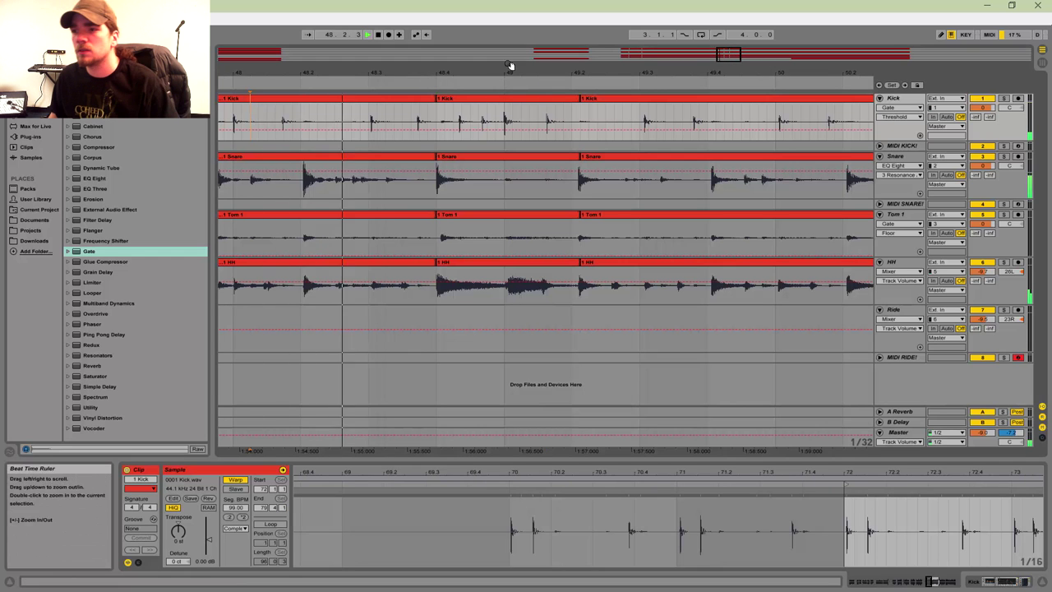
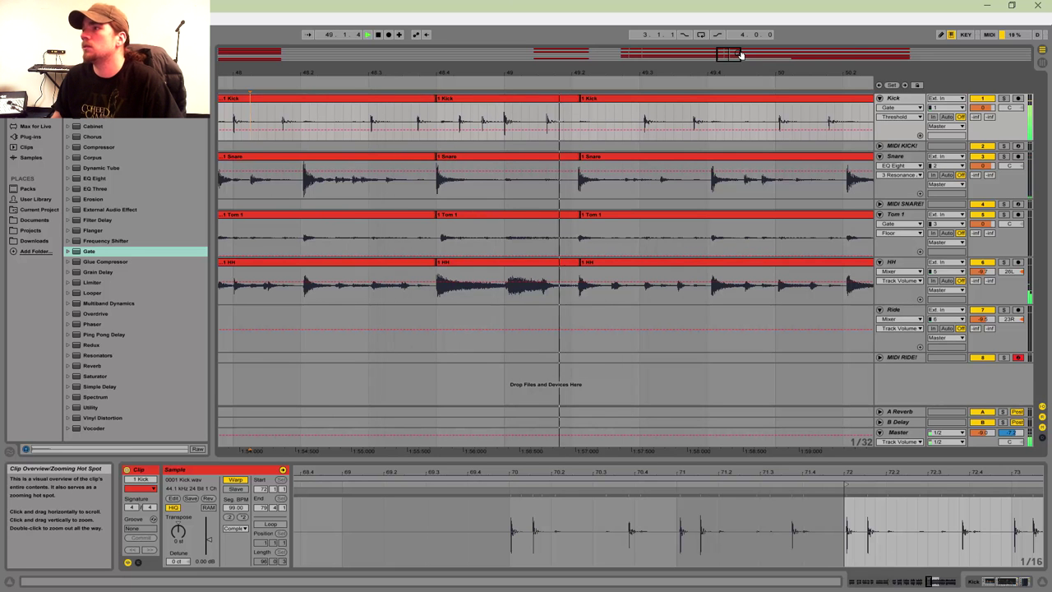
{"action": "mouse_move", "coordinate": [738, 57]}
{"action": "left_mouse_down"}
{"action": "mouse_move", "coordinate": [738, 32]}
{"action": "mouse_move", "coordinate": [779, 32]}
{"action": "mouse_move", "coordinate": [784, 94]}
{"action": "left_mouse_up"}
{"action": "key", "text": "space"}
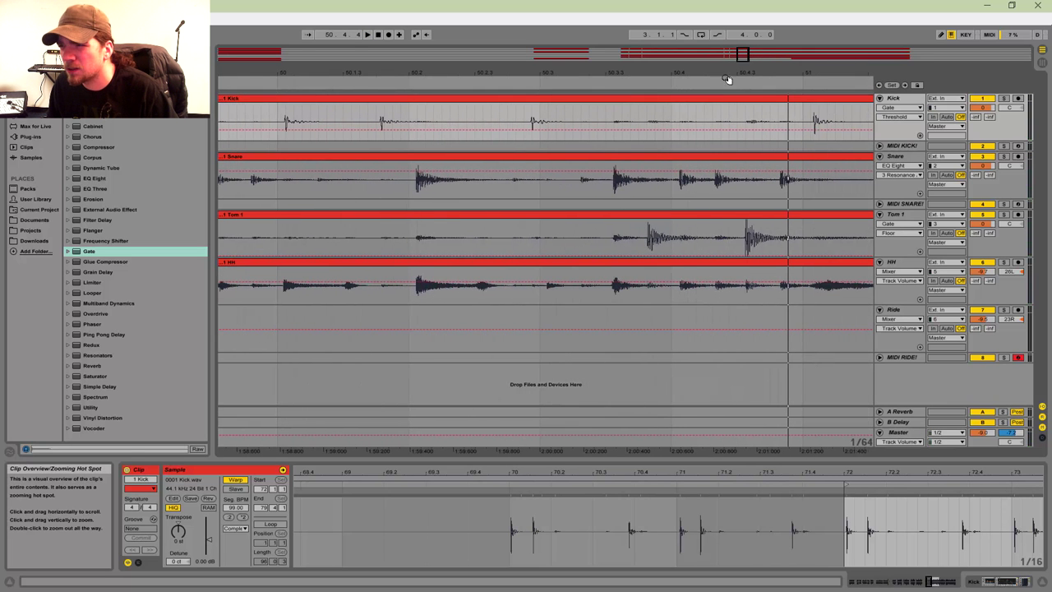
Step: Replay the section around bars 49 to 50 from different starting points to check the timing after the fill
{"action": "left_click", "coordinate": [276, 116]}
{"action": "key", "text": "space"}
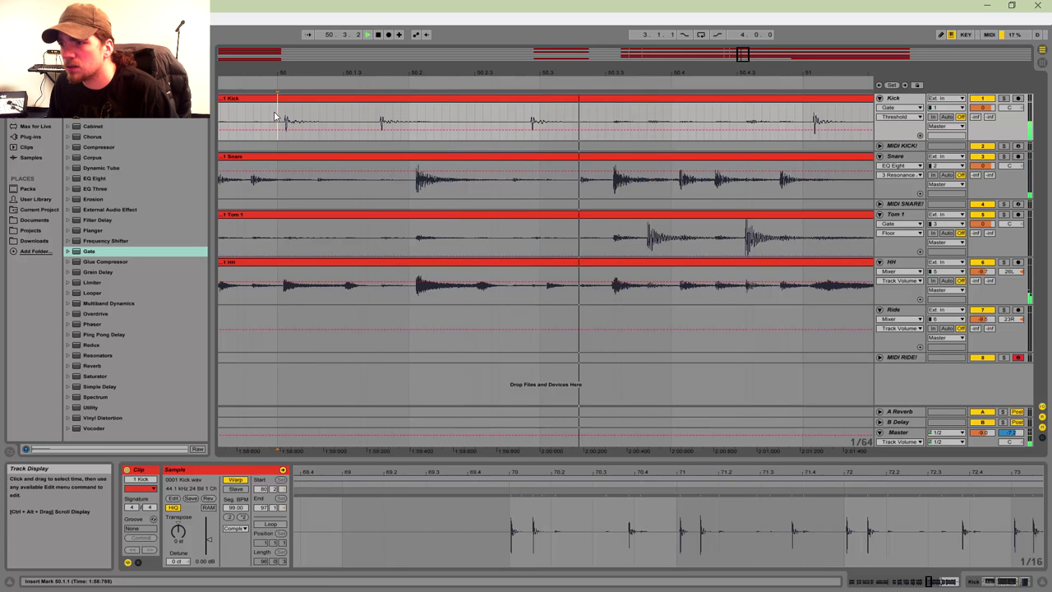
{"action": "left_click_drag", "start_coordinate": [730, 53], "coordinate": [734, 49]}
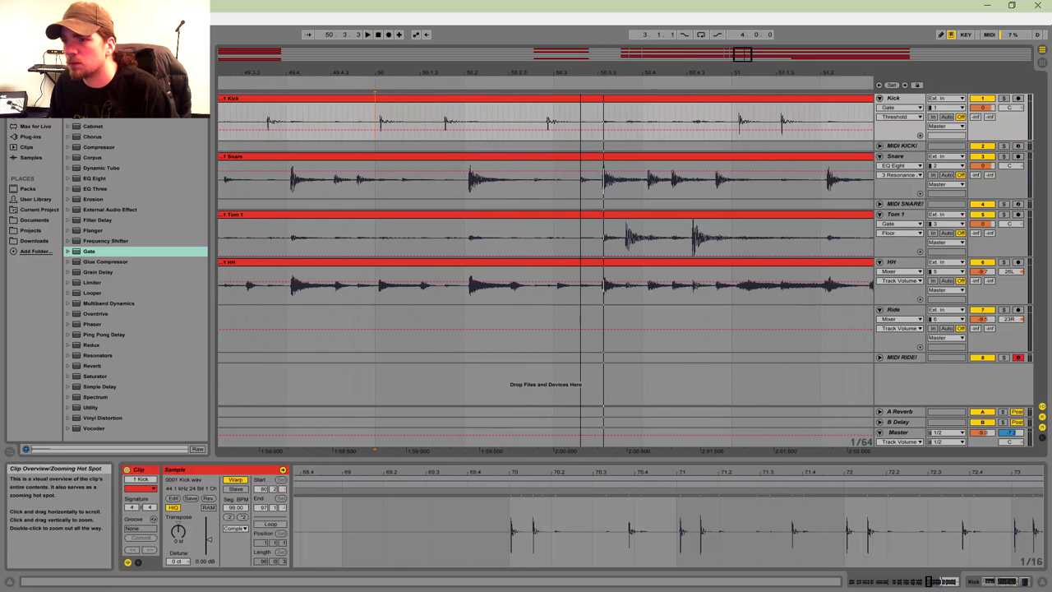
{"action": "key", "text": "space"}
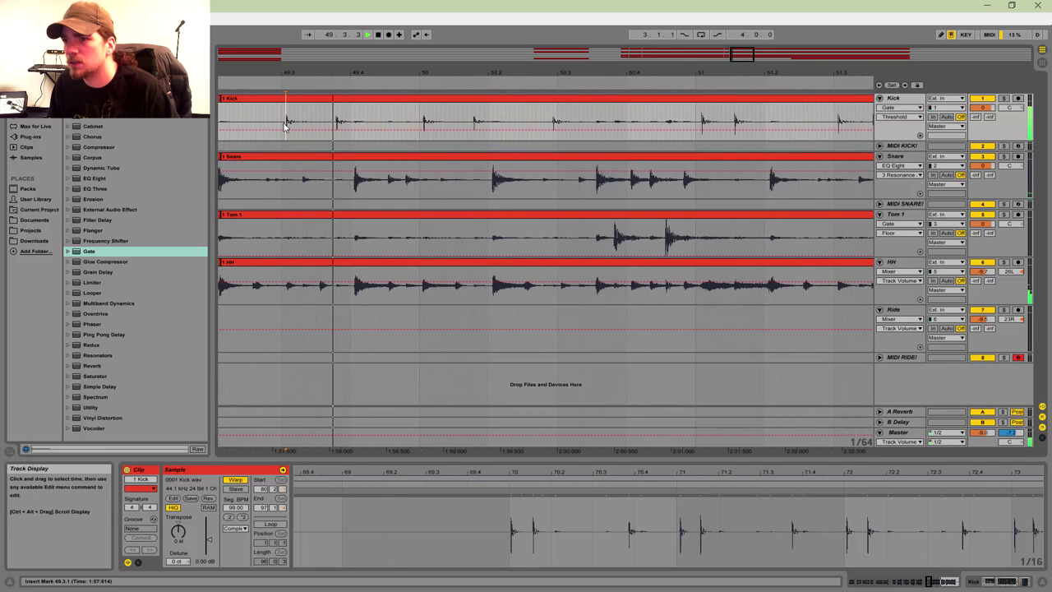
{"action": "key", "text": "space"}
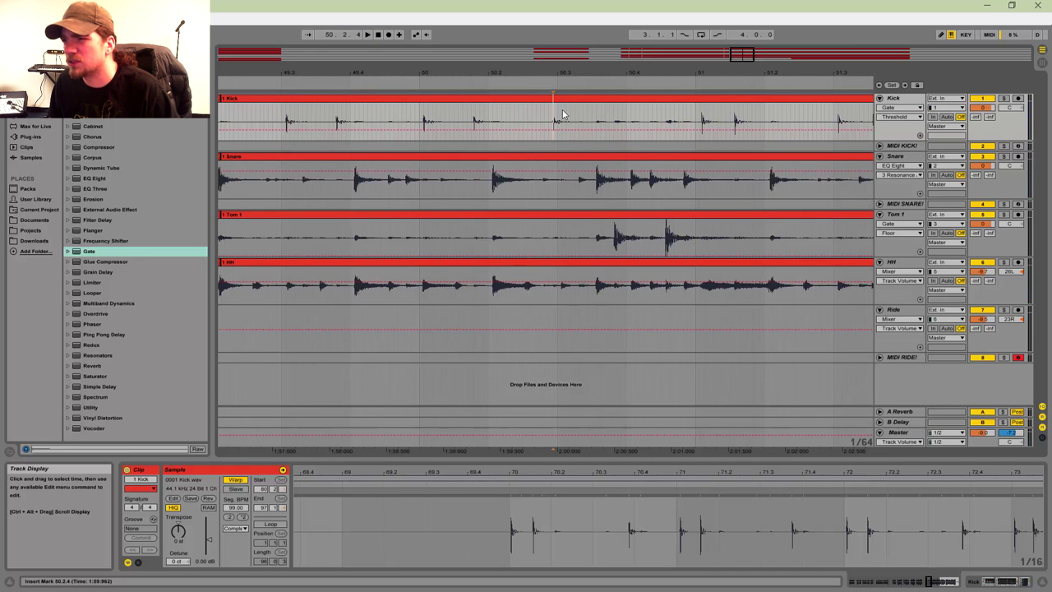
Step: Split the Kick clip around the hit near 50.3 and warp that kick onto the beat 3 grid line
{"action": "left_click_drag", "start_coordinate": [535, 119], "coordinate": [572, 118]}
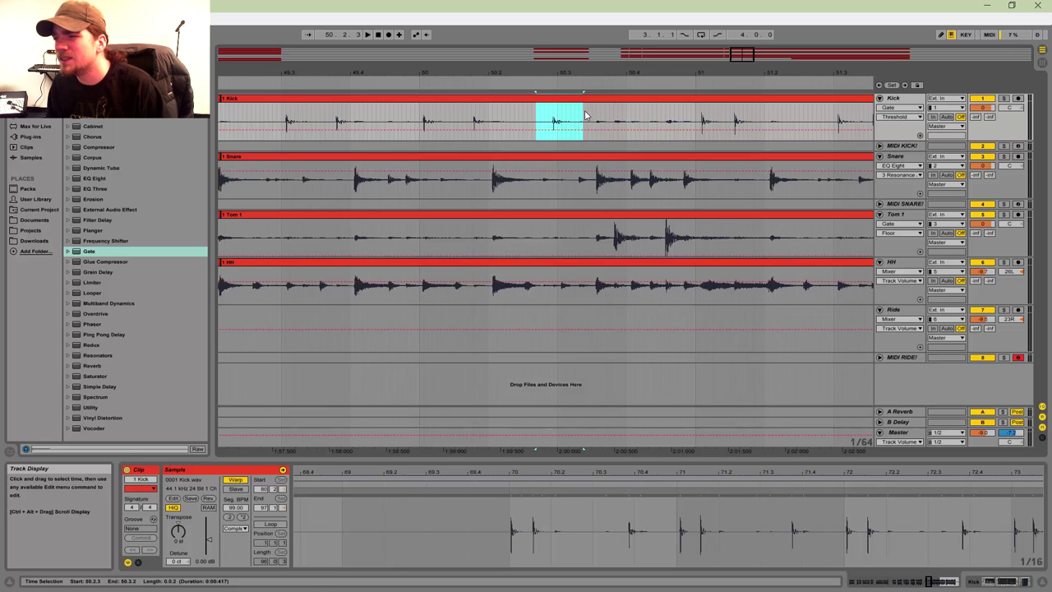
{"action": "key", "text": "ctrl+e"}
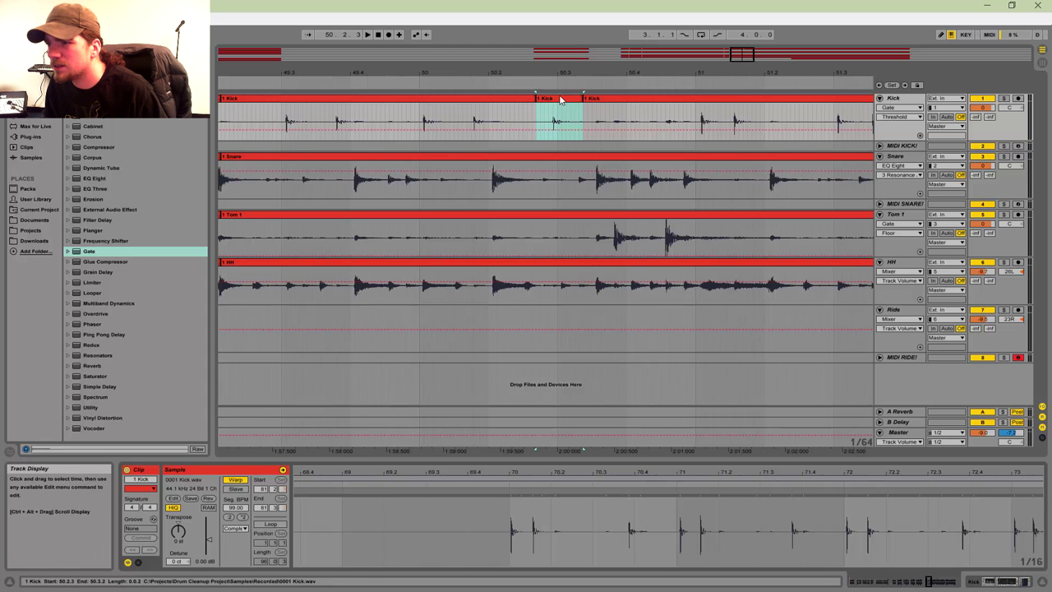
{"action": "left_click_drag", "start_coordinate": [864, 472], "coordinate": [504, 411]}
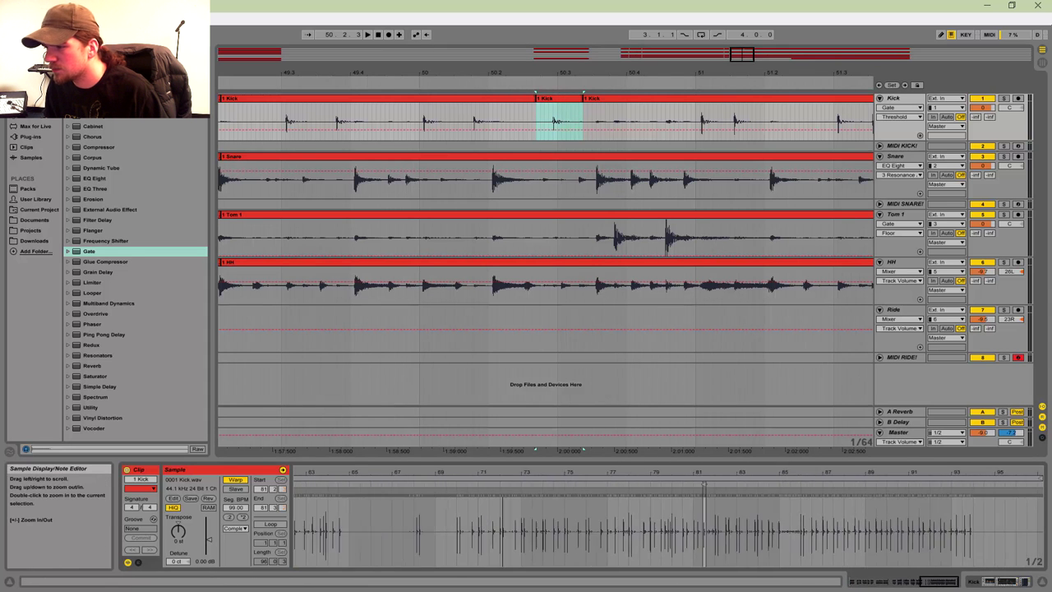
{"action": "left_click_drag", "start_coordinate": [709, 475], "coordinate": [584, 493]}
{"action": "double_click", "coordinate": [582, 493]}
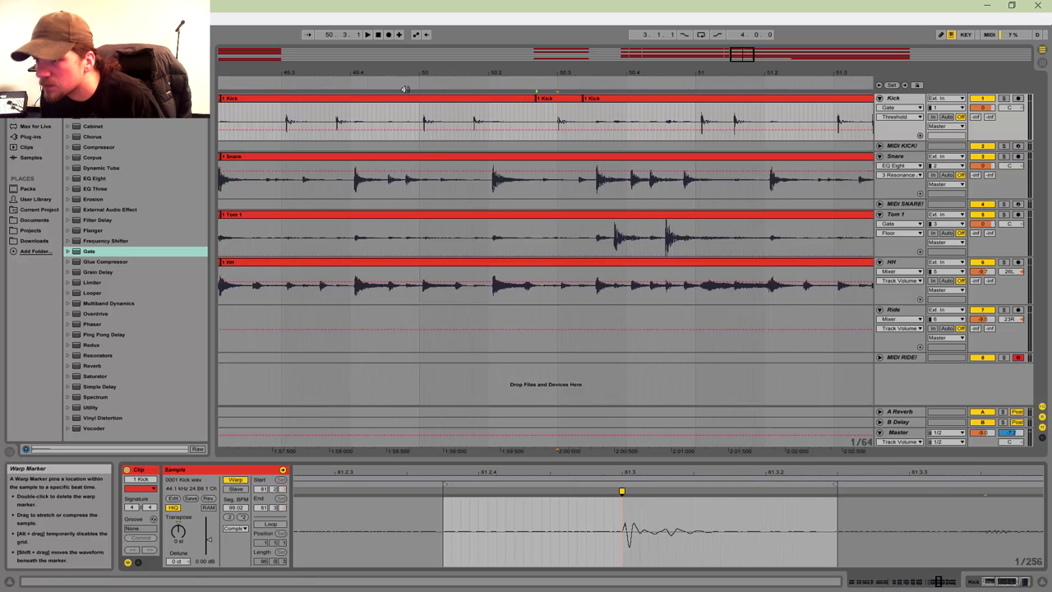
Step: Play the arrangement through the corrected kick into bar 52, then replay it from 50.2.4 to check the timing
{"action": "left_click", "coordinate": [231, 111]}
{"action": "key", "text": "space"}
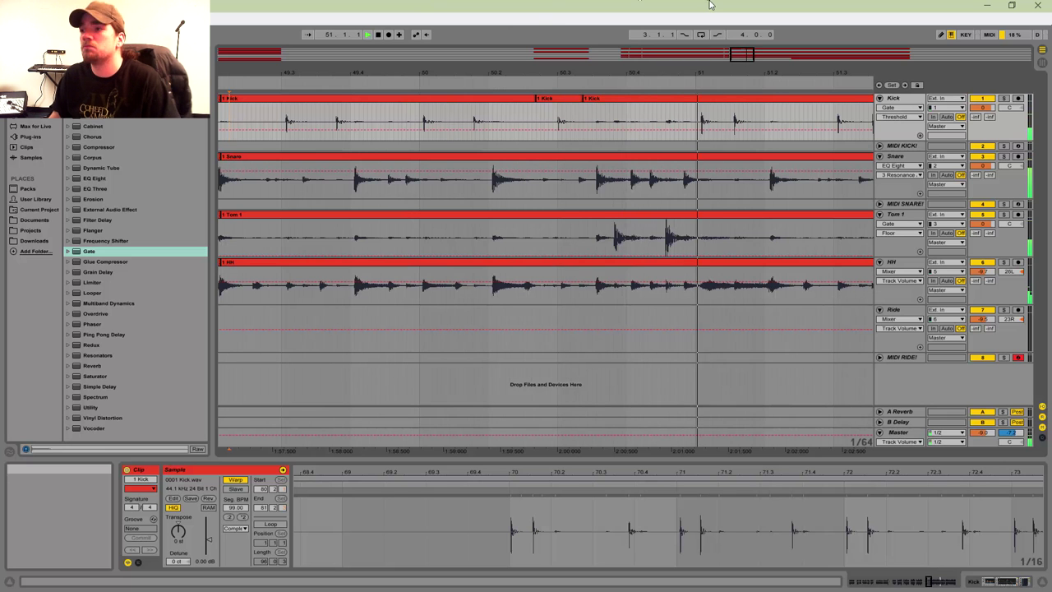
{"action": "left_click_drag", "start_coordinate": [748, 58], "coordinate": [756, 61]}
{"action": "key", "text": "space"}
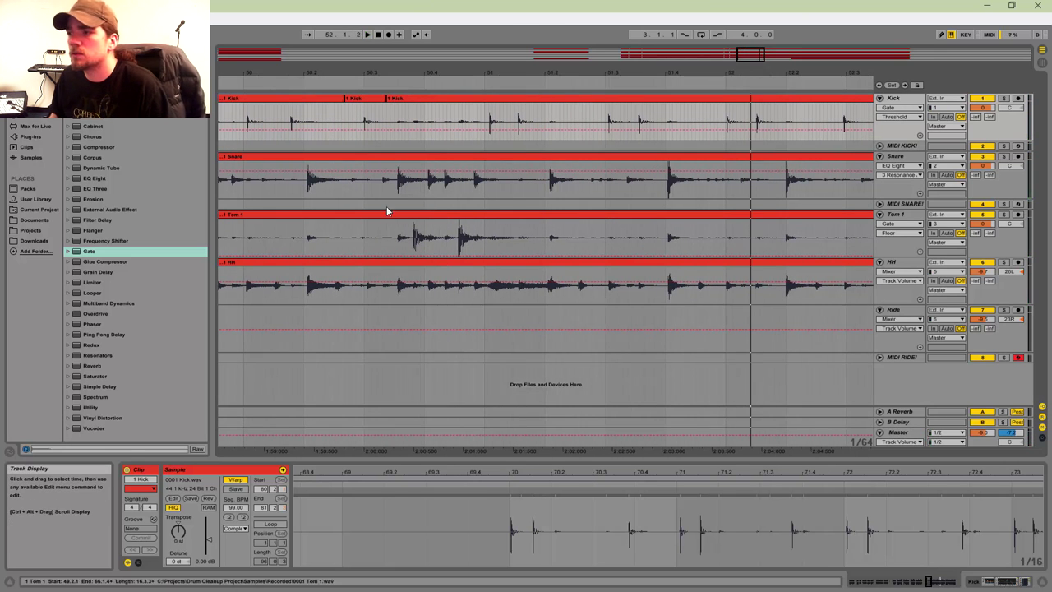
{"action": "left_click", "coordinate": [358, 120]}
{"action": "key", "text": "space"}
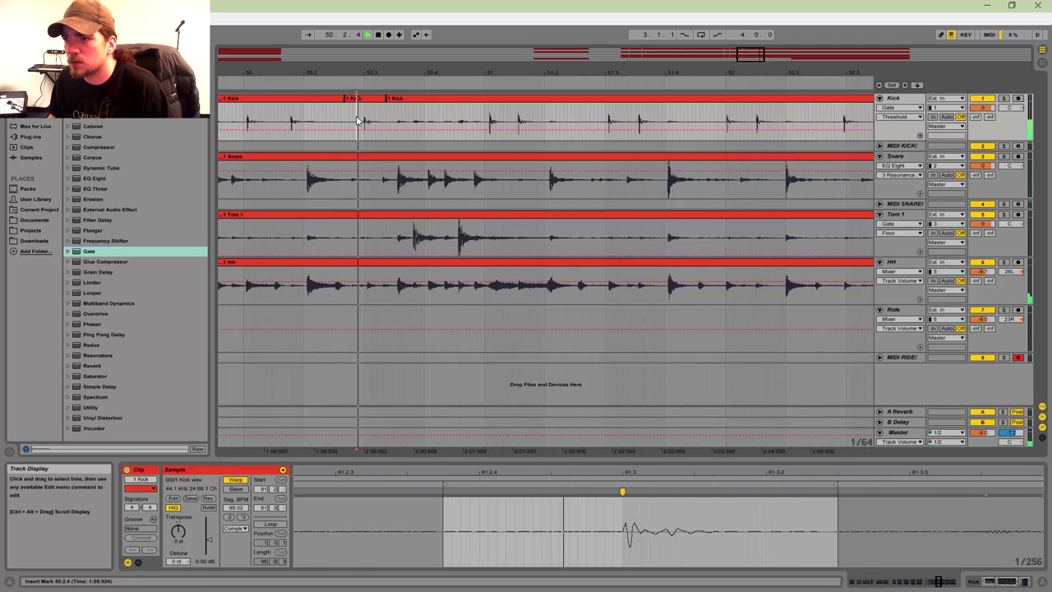
{"action": "key", "text": "space"}
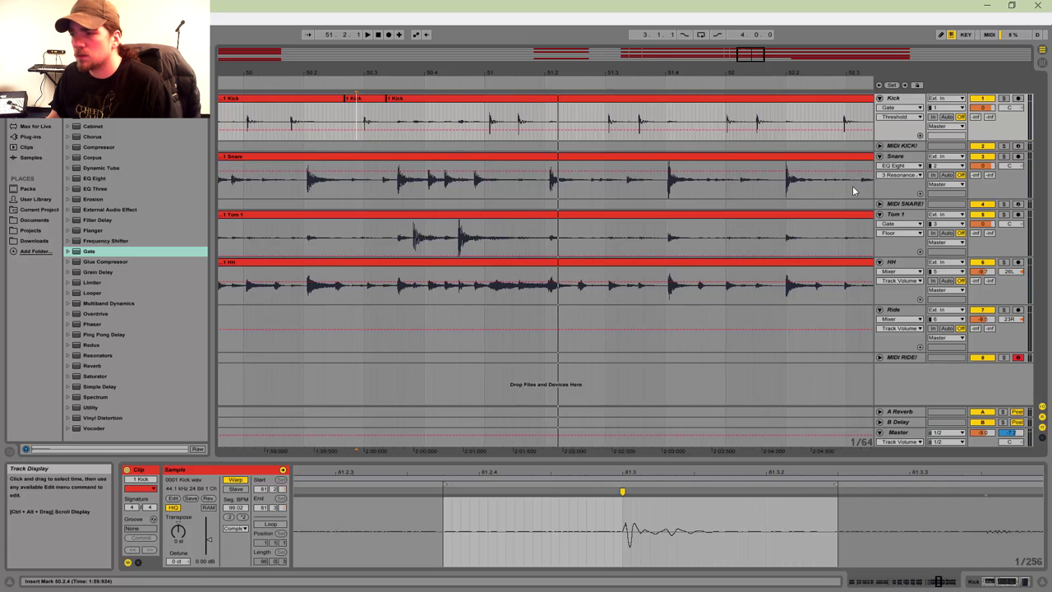
Step: Select the Tom 1 track and replay the tom fill from 50.3.3 several times to judge its timing
{"action": "left_click", "coordinate": [895, 215]}
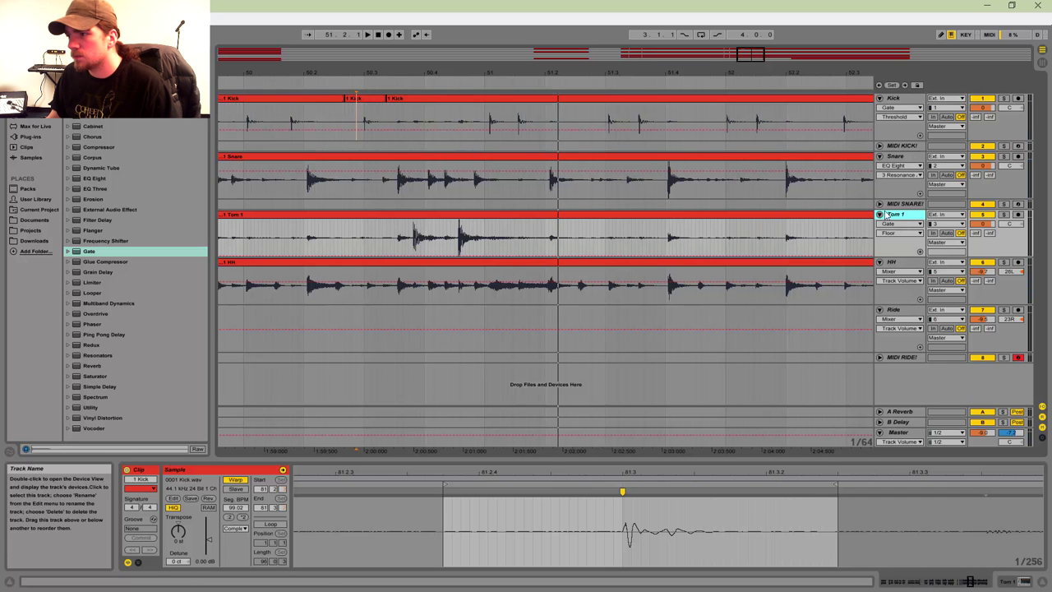
{"action": "left_click", "coordinate": [399, 249]}
{"action": "key", "text": "space"}
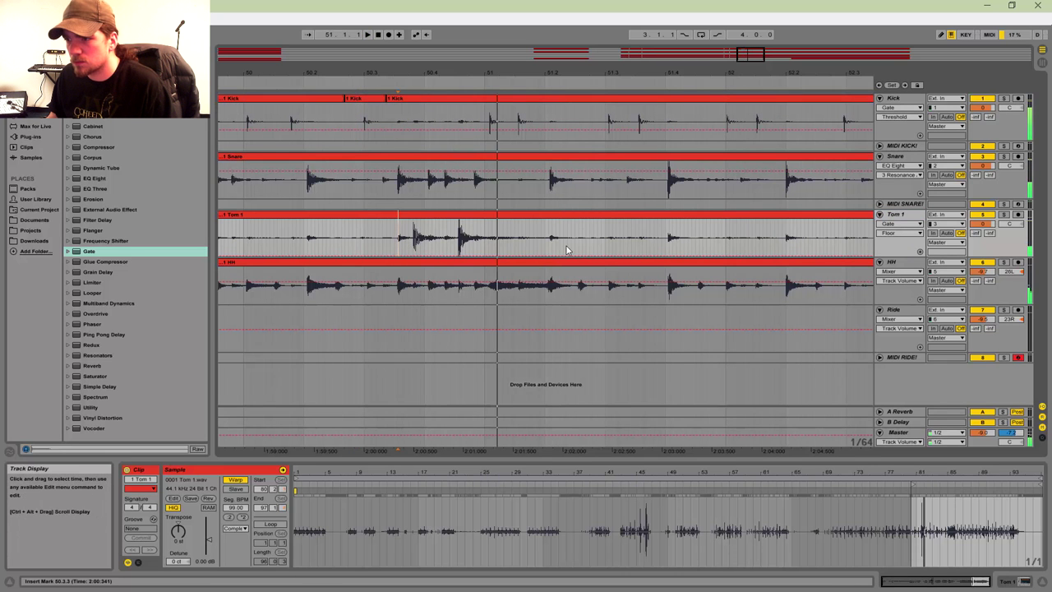
{"action": "key", "text": "space"}
{"action": "key", "text": "space"}
{"action": "key", "text": "space"}
{"action": "key", "text": "space"}
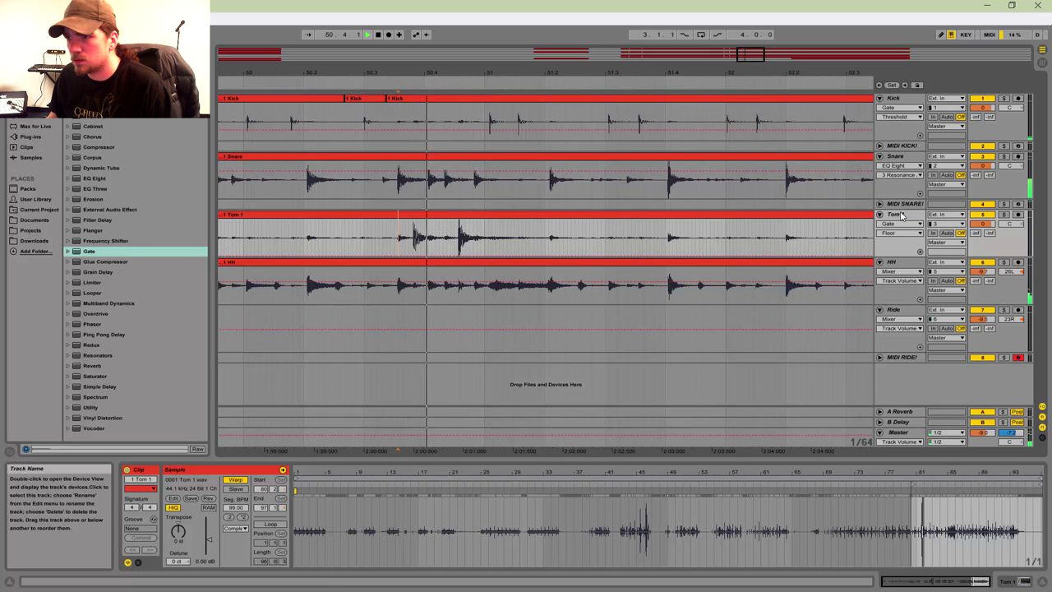
Step: Stop playback and trim the start of the last Kick clip to bar 51, removing the bleed under the fill
{"action": "key", "text": "space"}
{"action": "left_click_drag", "start_coordinate": [389, 99], "coordinate": [482, 100]}
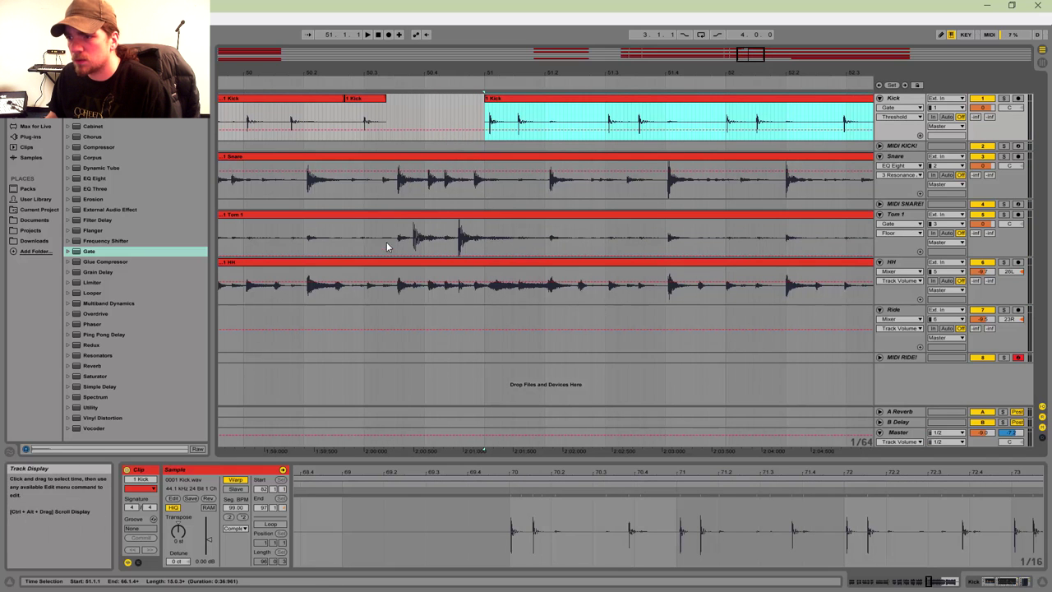
Step: Show the Tom 1 track's Gate and lower its threshold to -10.5 dB while playing the fill
{"action": "left_click", "coordinate": [904, 214]}
{"action": "key", "text": "space"}
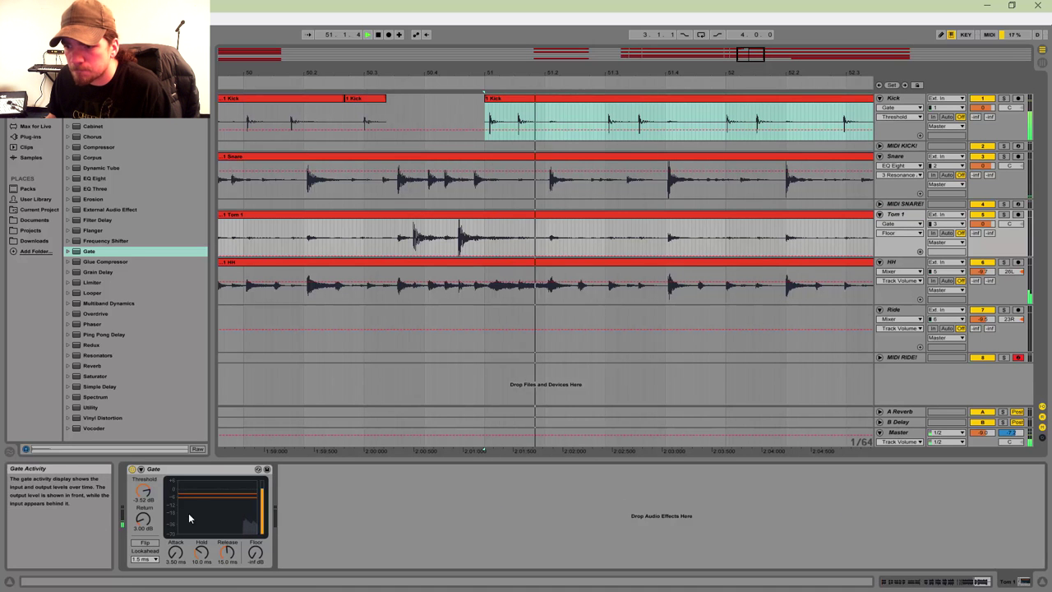
{"action": "left_click", "coordinate": [379, 237]}
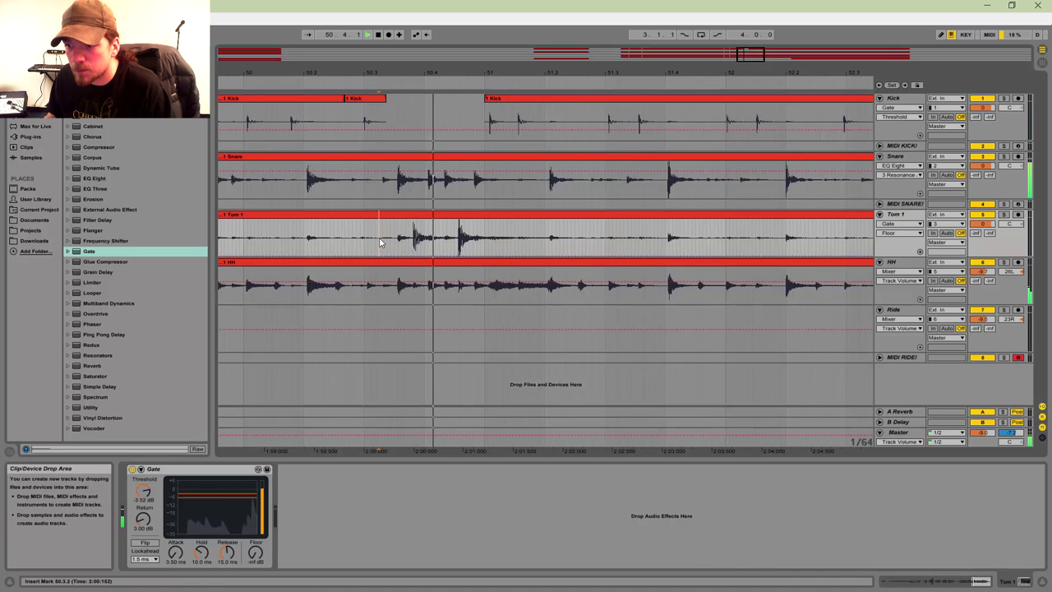
{"action": "left_click_drag", "start_coordinate": [145, 499], "coordinate": [144, 519]}
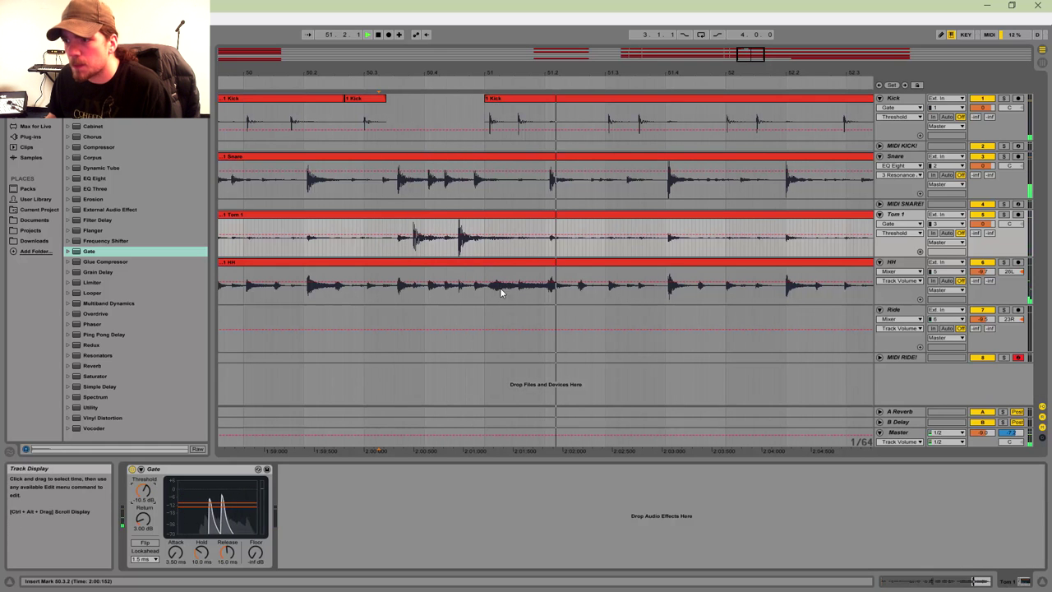
Step: Split the Tom 1 and Snare clips at 50.3.2 and 51.1.3, and the HH clip at 50.3.2 and 51.1.4
{"action": "left_click_drag", "start_coordinate": [396, 246], "coordinate": [484, 246]}
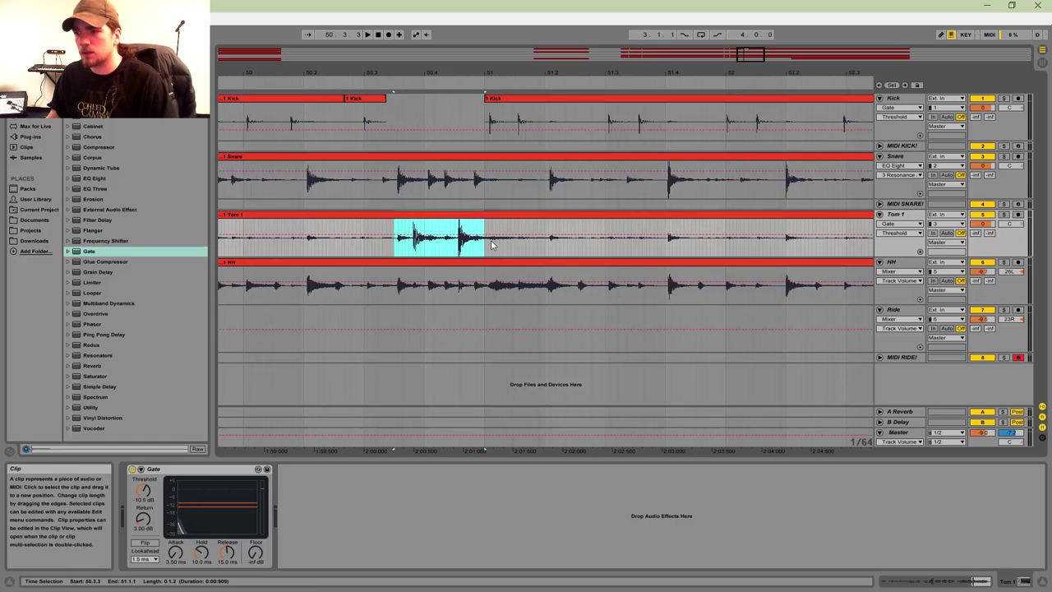
{"action": "left_click_drag", "start_coordinate": [386, 247], "coordinate": [526, 245]}
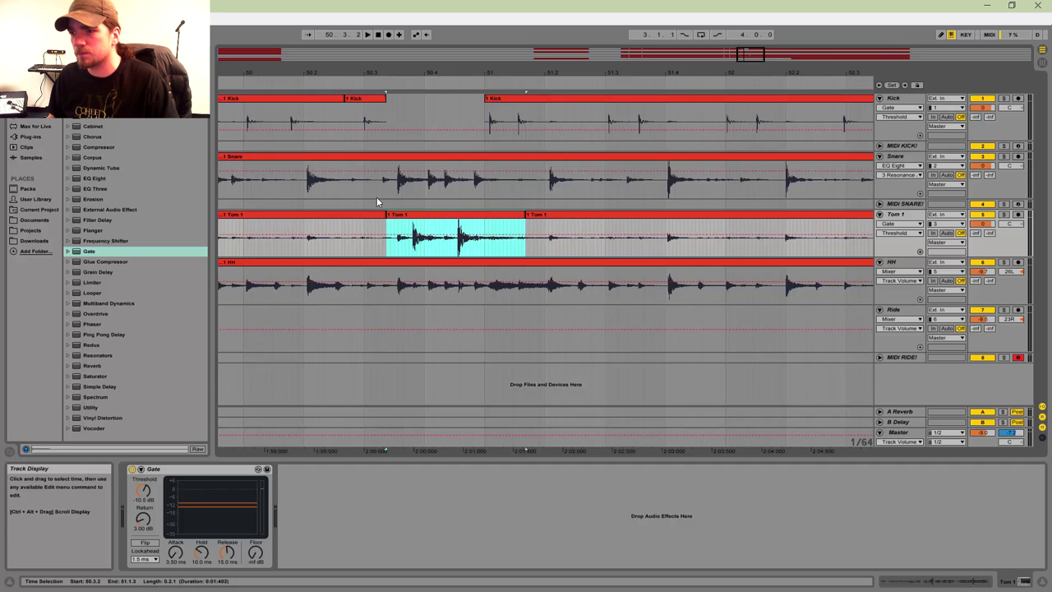
{"action": "left_click_drag", "start_coordinate": [386, 189], "coordinate": [526, 192]}
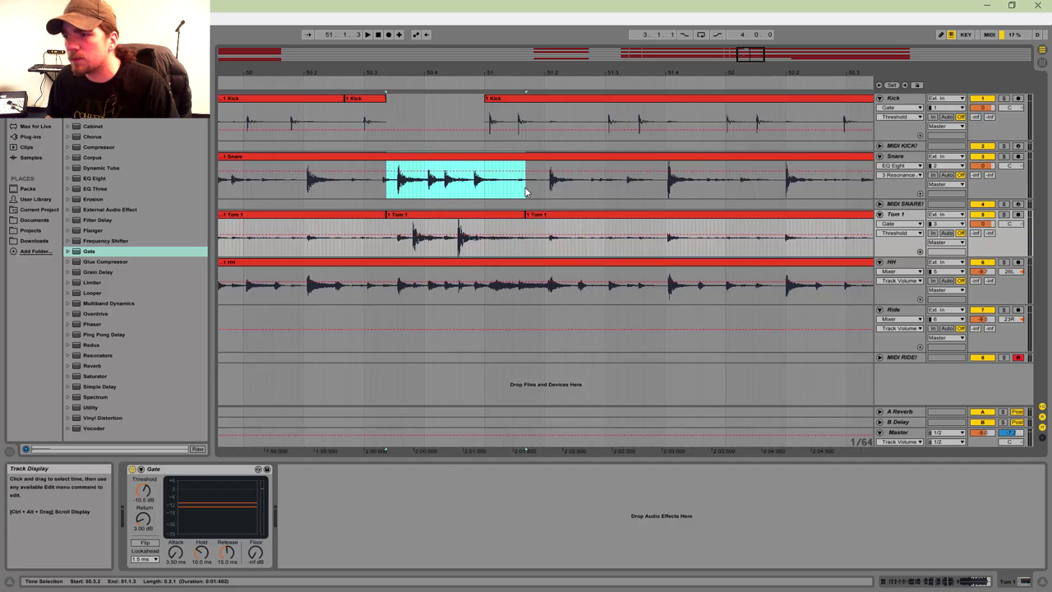
{"action": "key", "text": "ctrl+e"}
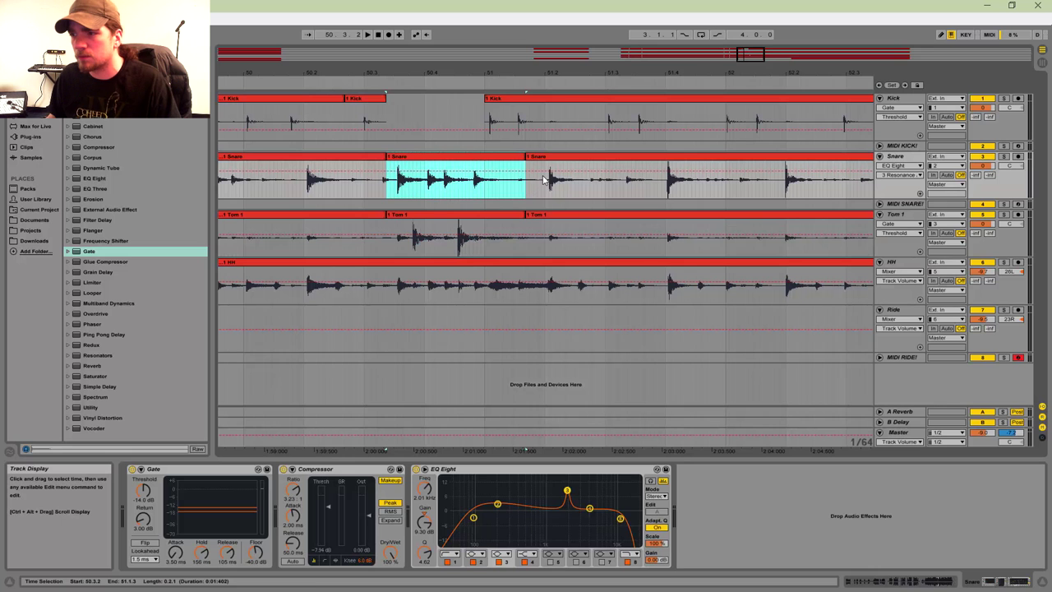
{"action": "left_click", "coordinate": [386, 289]}
{"action": "left_click_drag", "start_coordinate": [416, 296], "coordinate": [533, 306]}
{"action": "key", "text": "ctrl+e"}
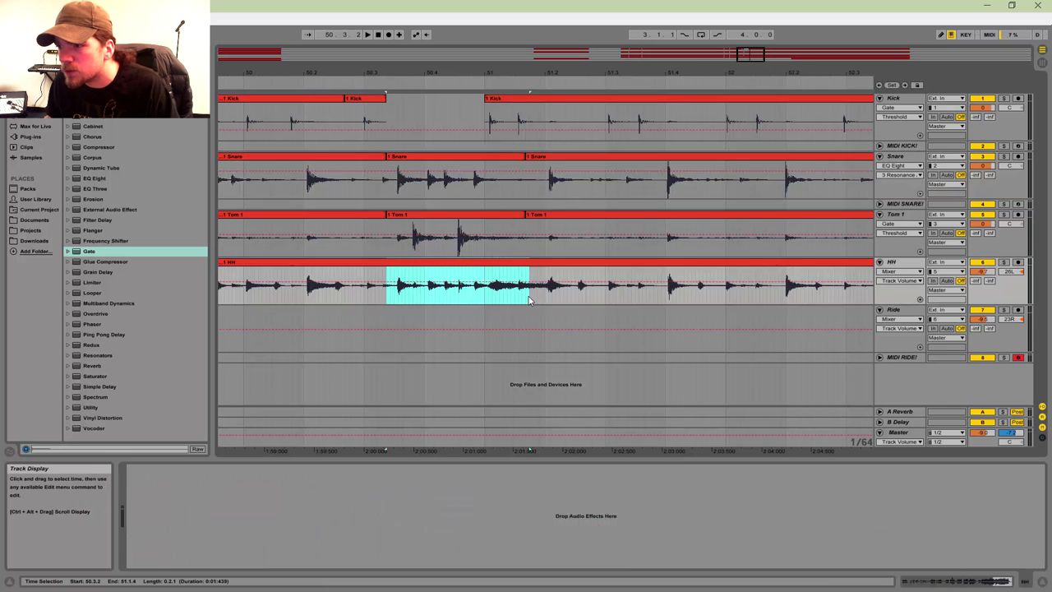
Step: Open the Snare fill clip and insert warp markers on the transients of its snare hits
{"action": "left_click", "coordinate": [435, 158]}
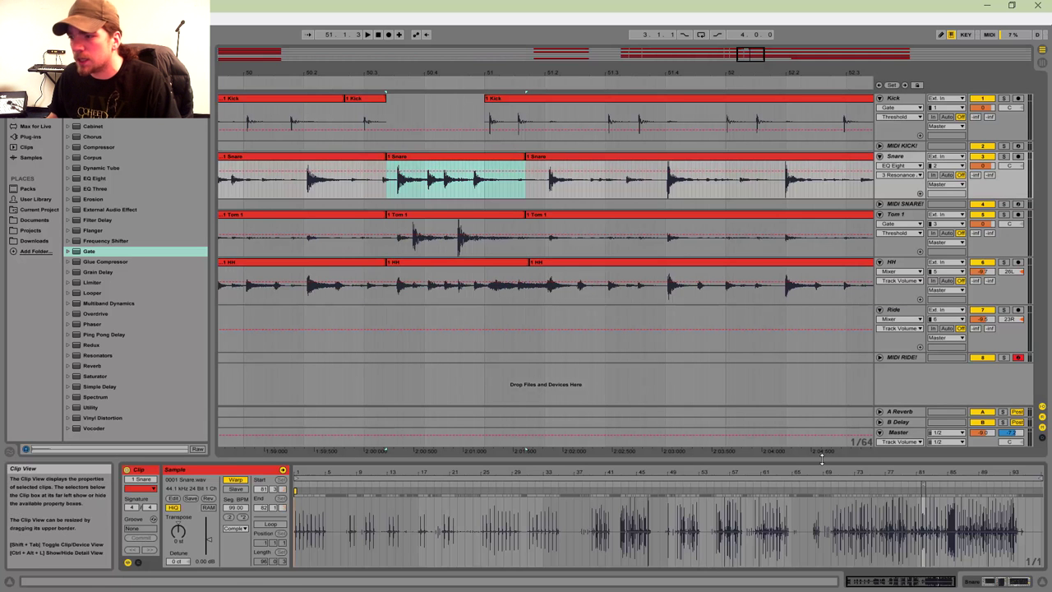
{"action": "mouse_move", "coordinate": [924, 474]}
{"action": "left_mouse_down"}
{"action": "mouse_move", "coordinate": [922, 513]}
{"action": "mouse_move", "coordinate": [545, 514]}
{"action": "mouse_move", "coordinate": [590, 496]}
{"action": "mouse_move", "coordinate": [588, 486]}
{"action": "left_mouse_up"}
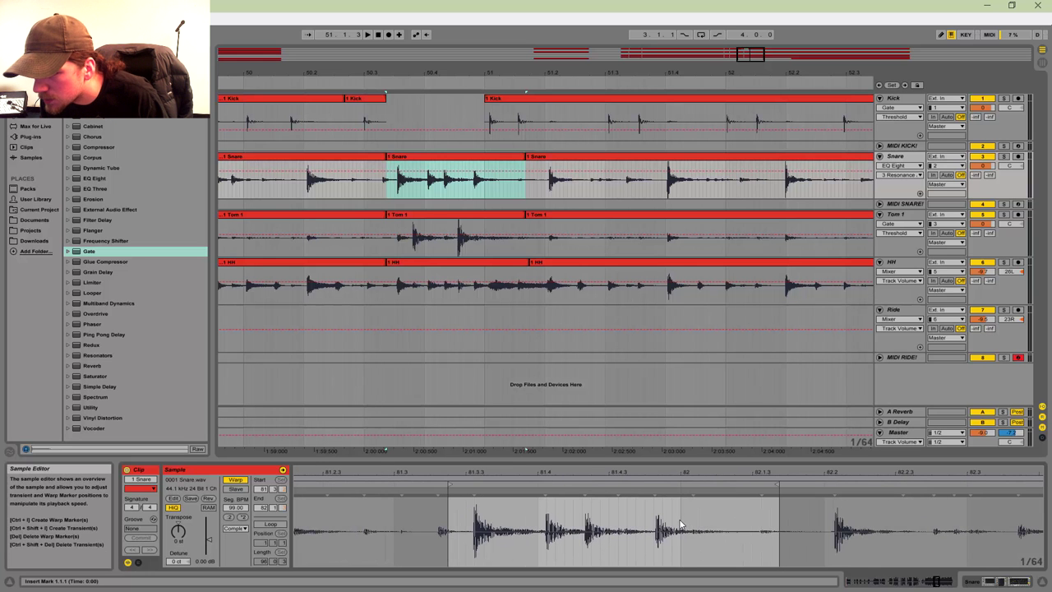
{"action": "left_click", "coordinate": [680, 525]}
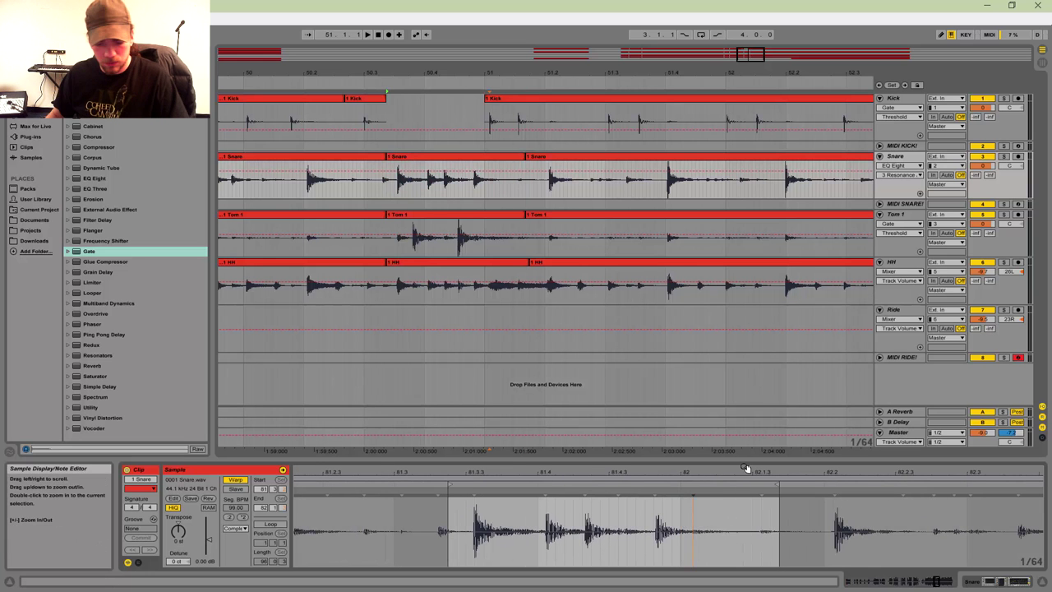
{"action": "left_click_drag", "start_coordinate": [467, 526], "coordinate": [745, 526]}
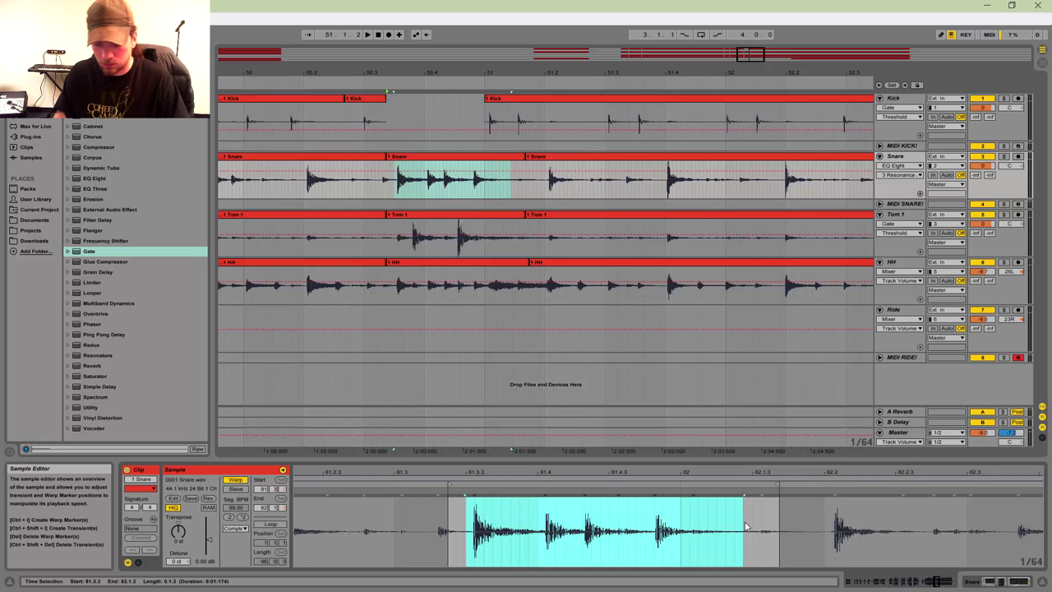
{"action": "key", "text": "ctrl+i"}
Step: Move the warp markers of the first three snare hits slightly earlier onto the grid and play the fill
{"action": "left_click_drag", "start_coordinate": [473, 492], "coordinate": [467, 491]}
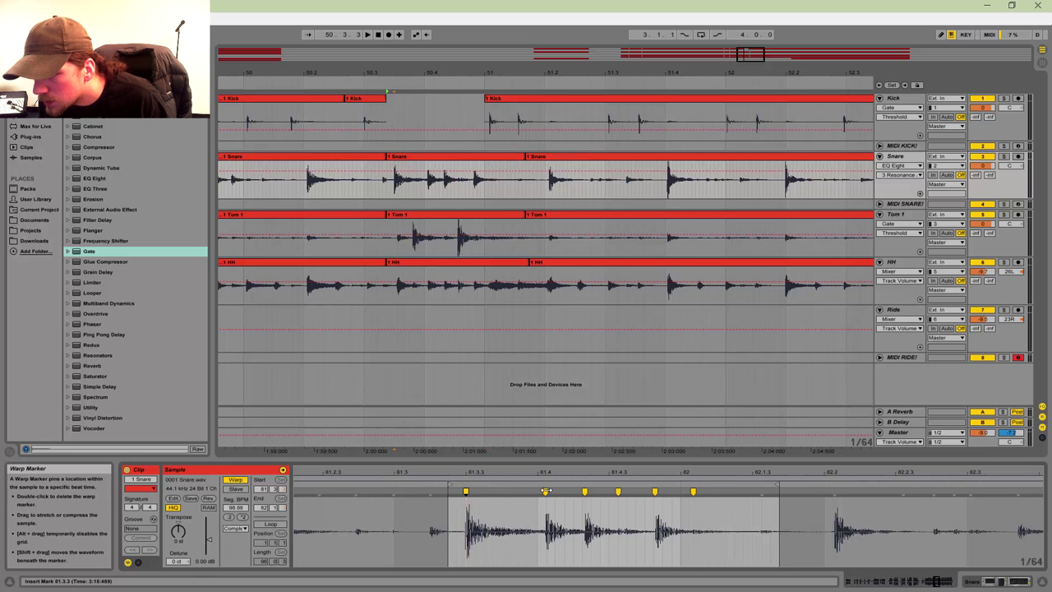
{"action": "left_click_drag", "start_coordinate": [544, 491], "coordinate": [538, 492]}
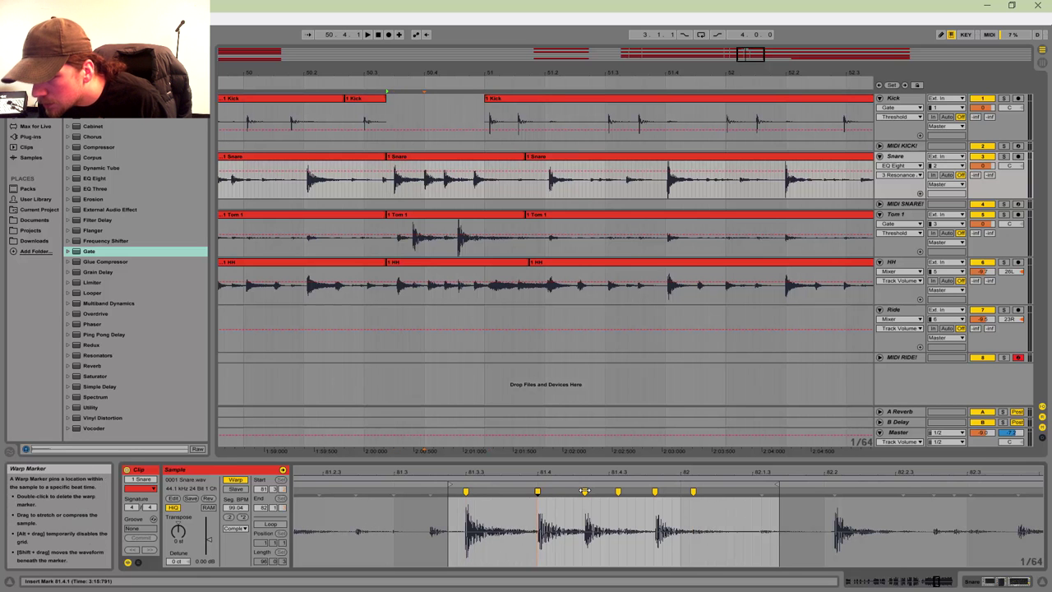
{"action": "left_click_drag", "start_coordinate": [579, 492], "coordinate": [575, 491]}
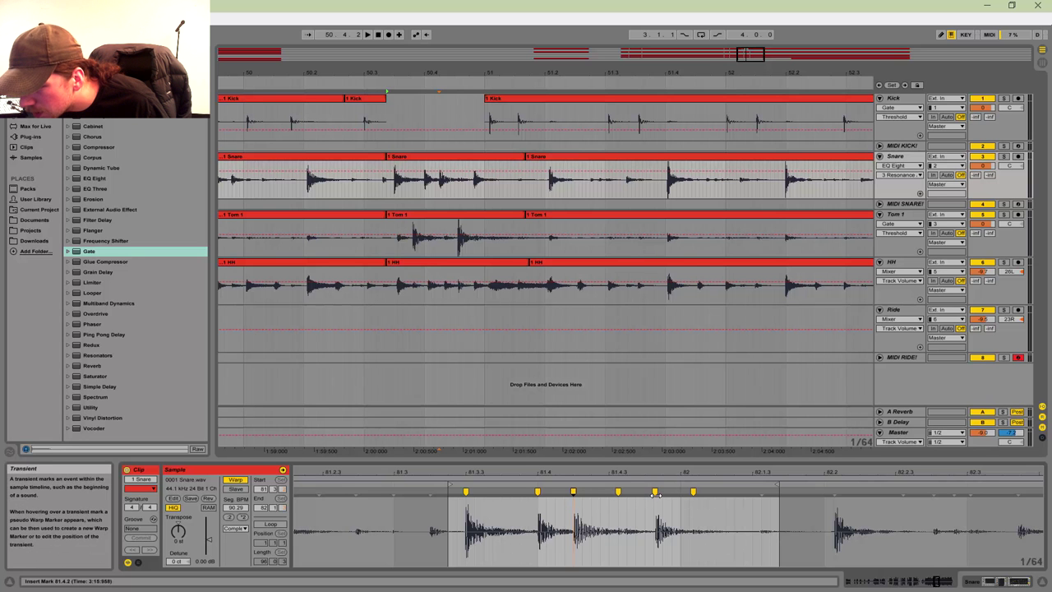
{"action": "key", "text": "space"}
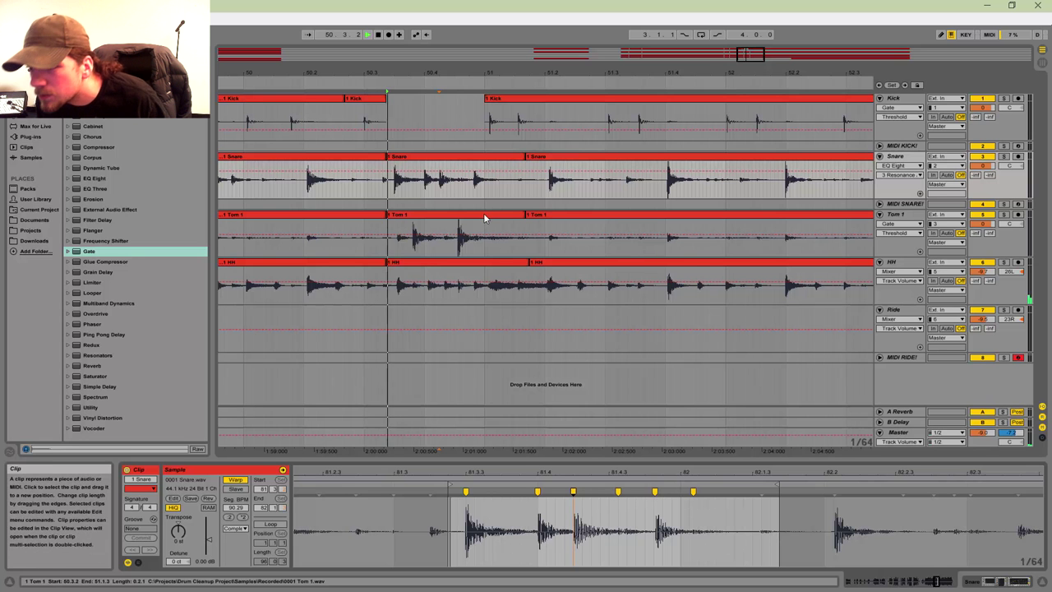
Step: Open the Tom 1 fill clip and add warp markers on the opening transient and the two loud tom hits
{"action": "left_click", "coordinate": [434, 215]}
{"action": "left_click_drag", "start_coordinate": [923, 473], "coordinate": [348, 482]}
{"action": "double_click", "coordinate": [379, 492]}
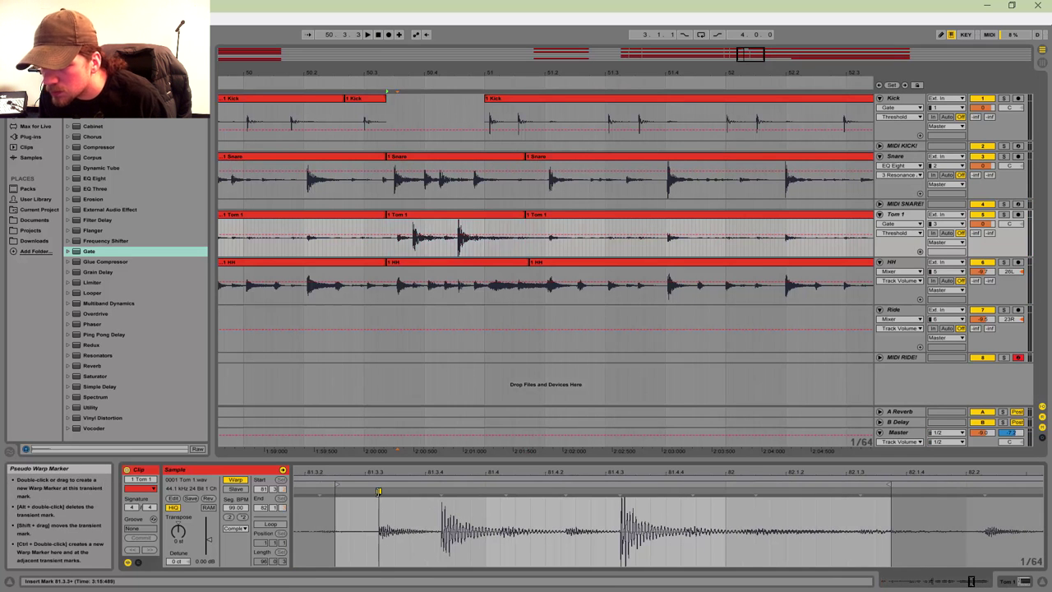
{"action": "double_click", "coordinate": [441, 491]}
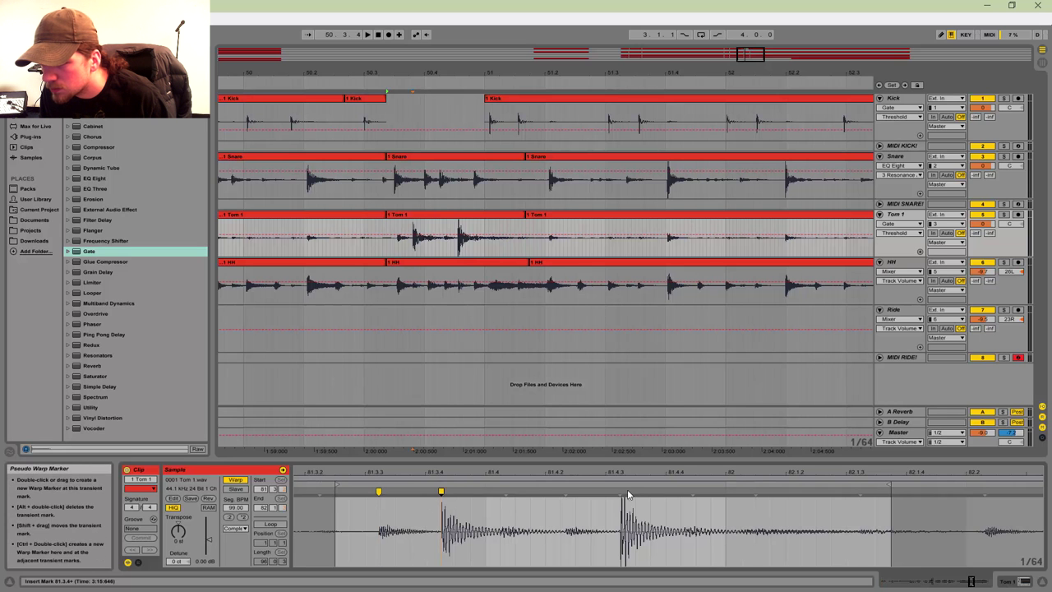
{"action": "double_click", "coordinate": [620, 492]}
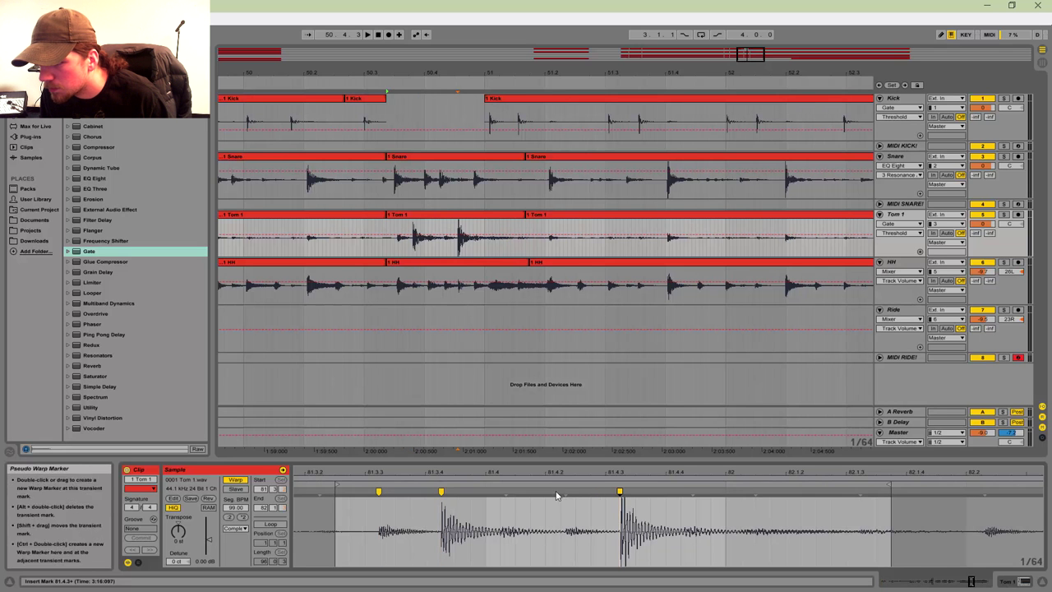
Step: Move the first two Tom 1 warp markers slightly earlier onto grid lines and replay the fill
{"action": "key", "text": "space"}
{"action": "left_click_drag", "start_coordinate": [441, 491], "coordinate": [425, 492]}
{"action": "key", "text": "space"}
{"action": "key", "text": "space"}
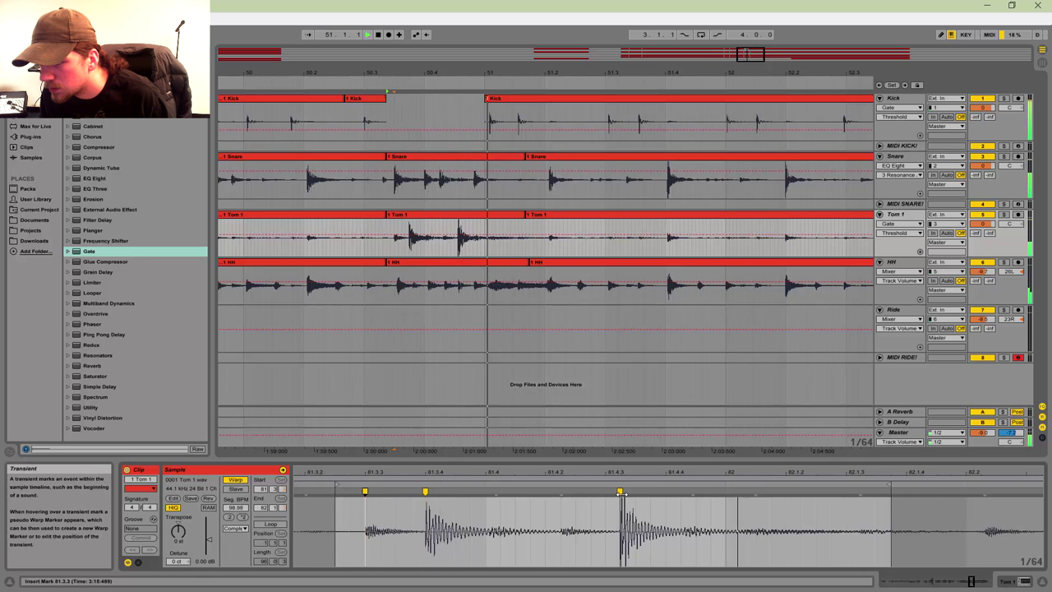
Step: Settle the third Tom 1 warp marker on the 81.4.3 grid line, undoing a later placement, and replay the fill
{"action": "key", "text": "space"}
{"action": "left_click_drag", "start_coordinate": [620, 492], "coordinate": [636, 491]}
{"action": "key", "text": "ctrl+z"}
{"action": "key", "text": "space"}
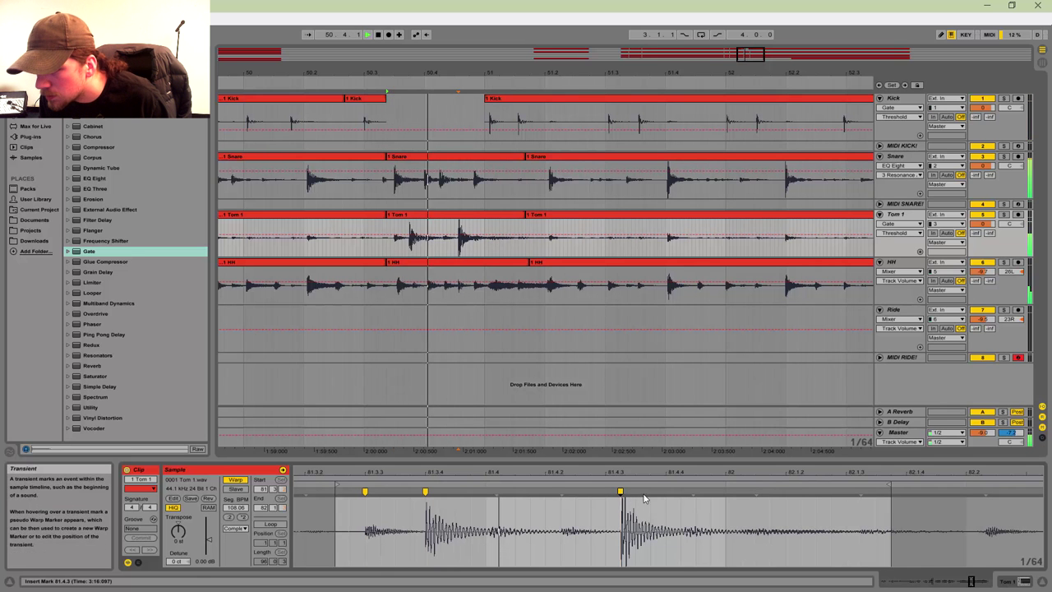
{"action": "key", "text": "space"}
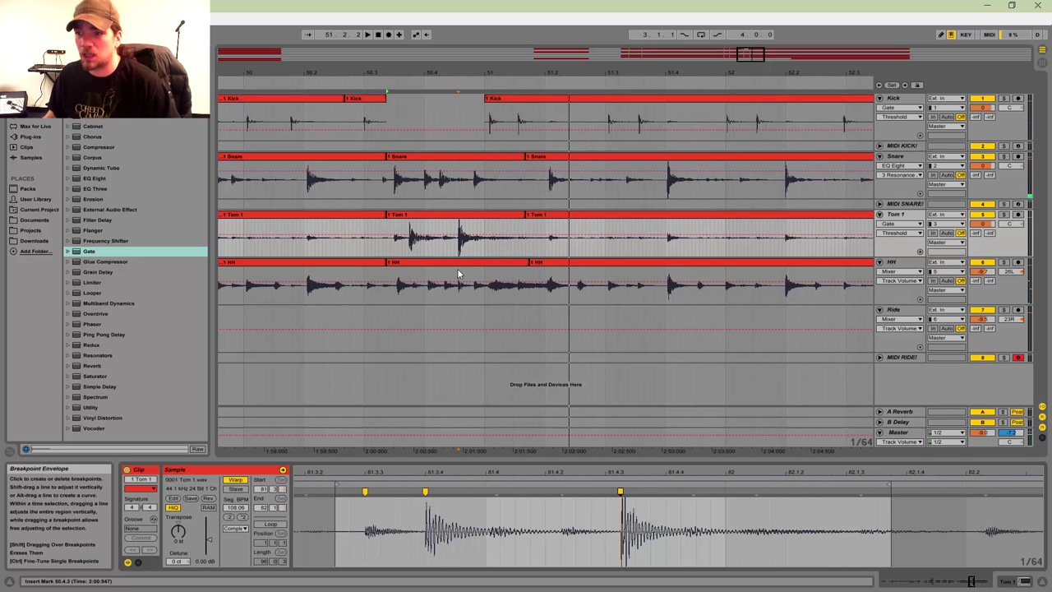
Step: Open the HH fill clip, play it, and add warp markers on all of its transients
{"action": "left_click", "coordinate": [434, 267]}
{"action": "key", "text": "space"}
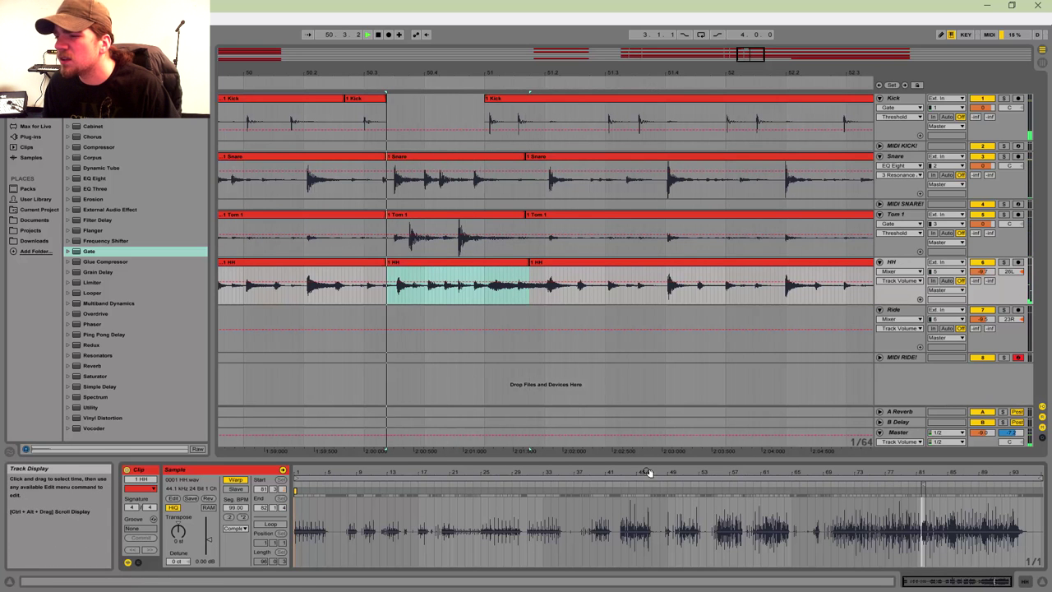
{"action": "left_click_drag", "start_coordinate": [920, 474], "coordinate": [847, 474]}
{"action": "key", "text": "space"}
{"action": "key", "text": "space"}
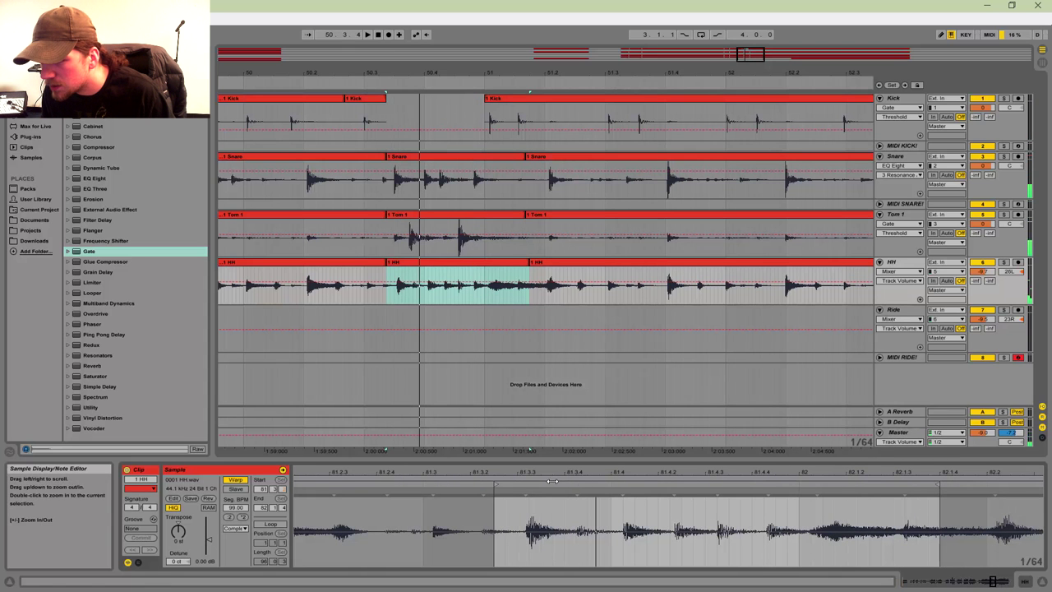
{"action": "double_click", "coordinate": [525, 492]}
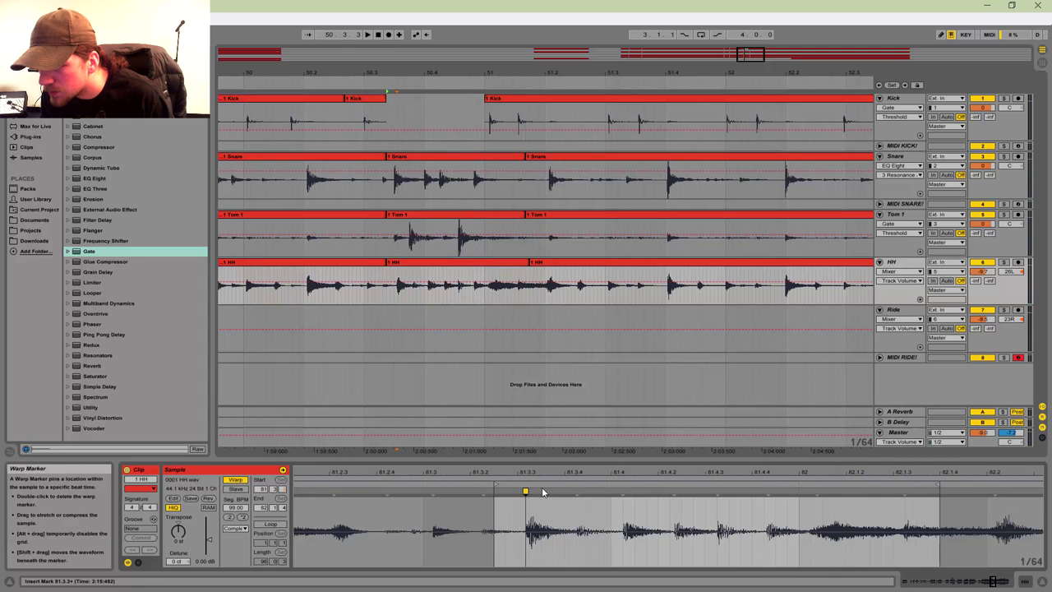
{"action": "double_click", "coordinate": [577, 492]}
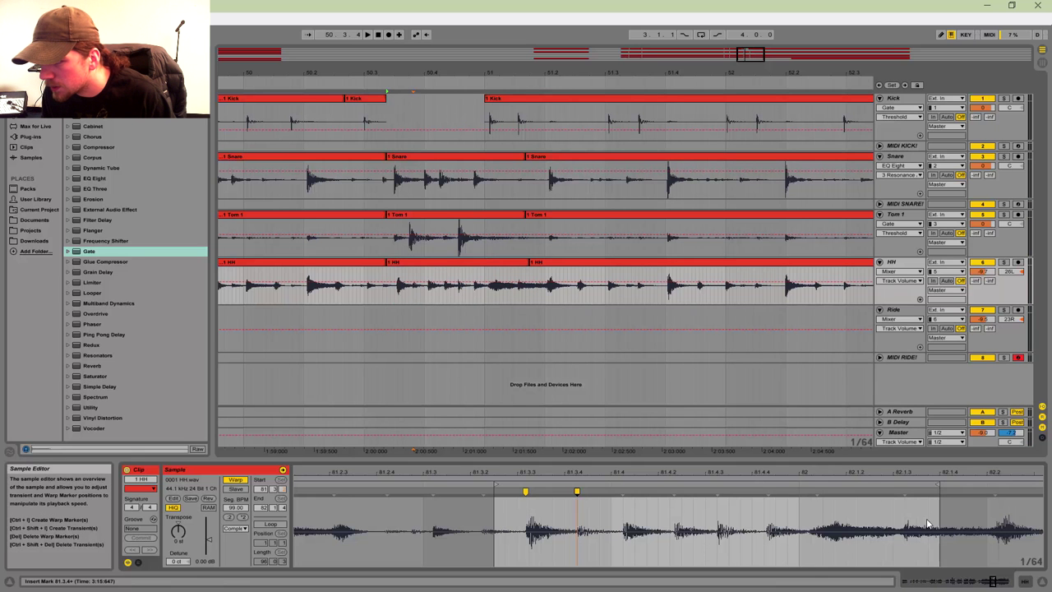
{"action": "left_click_drag", "start_coordinate": [932, 510], "coordinate": [511, 504]}
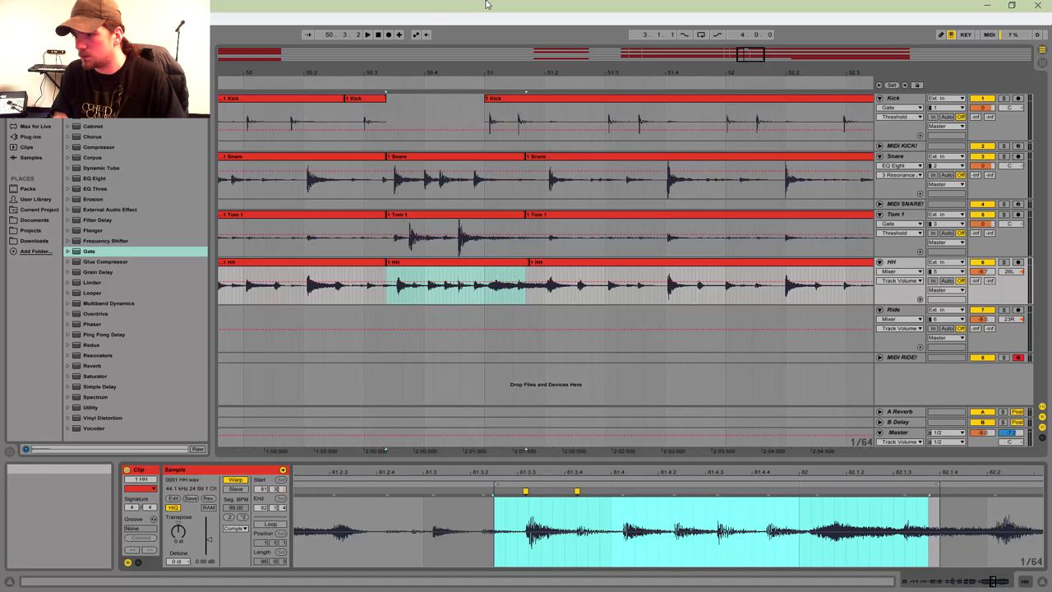
{"action": "key", "text": "ctrl+i"}
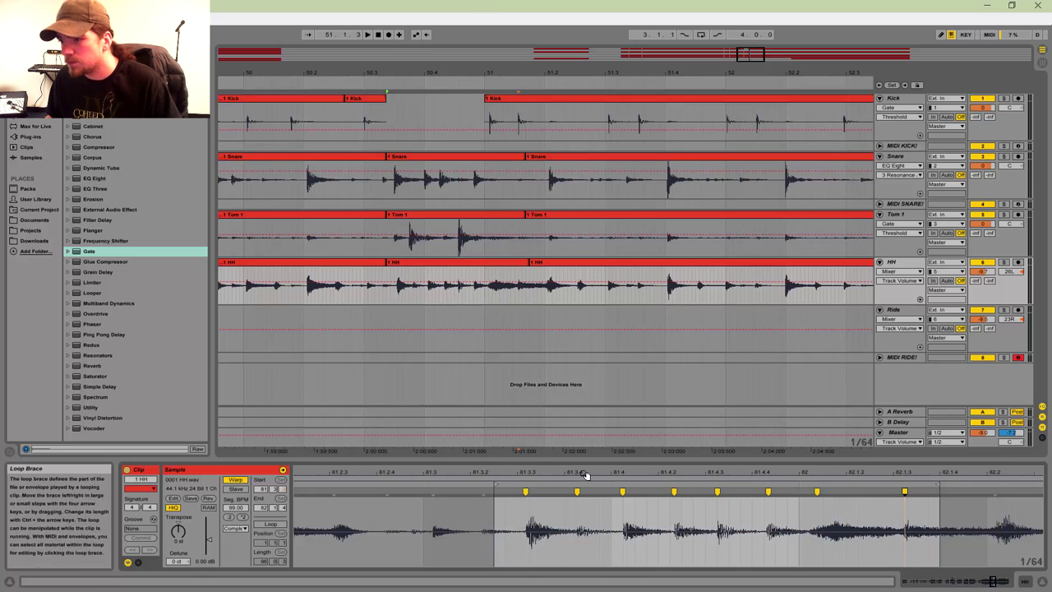
Step: Move the first two HH warp markers earlier onto the 81.3.3 and 81.3.4 grid lines and play the fill
{"action": "left_click_drag", "start_coordinate": [585, 474], "coordinate": [585, 498]}
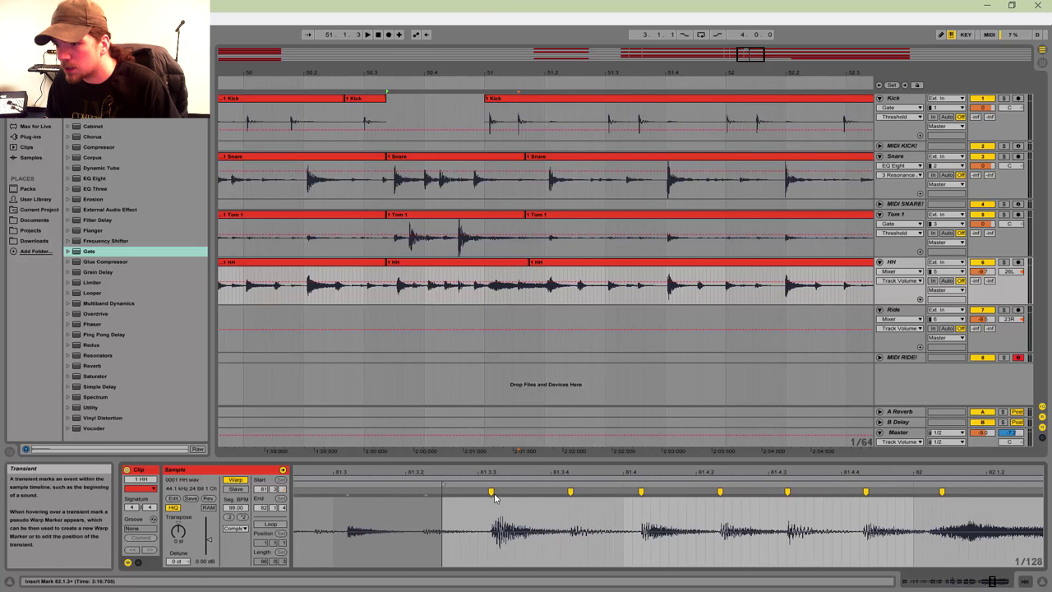
{"action": "left_click_drag", "start_coordinate": [491, 492], "coordinate": [478, 494]}
{"action": "left_click_drag", "start_coordinate": [570, 492], "coordinate": [550, 495]}
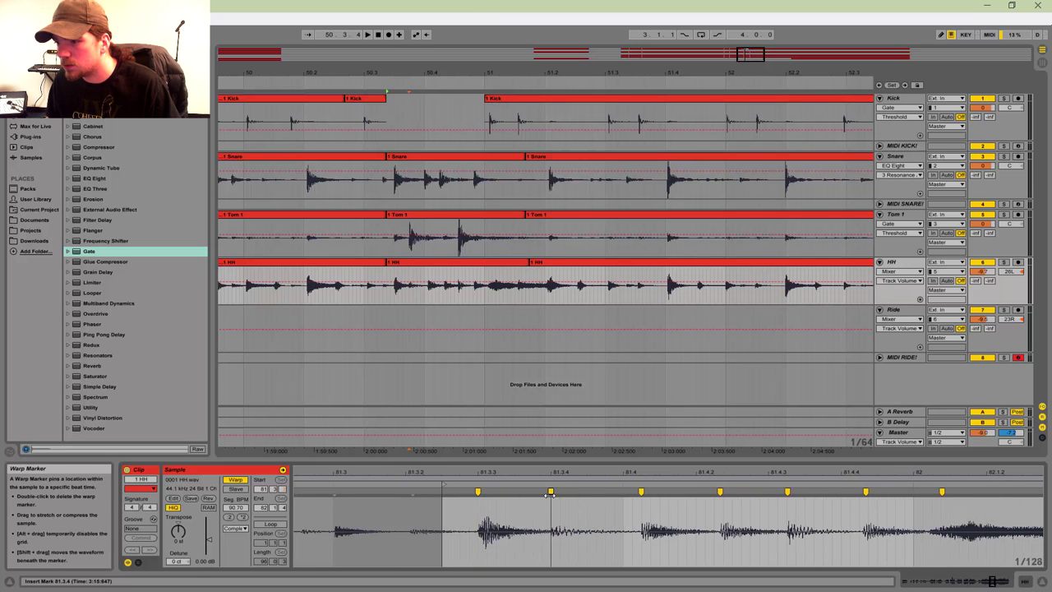
{"action": "key", "text": "space"}
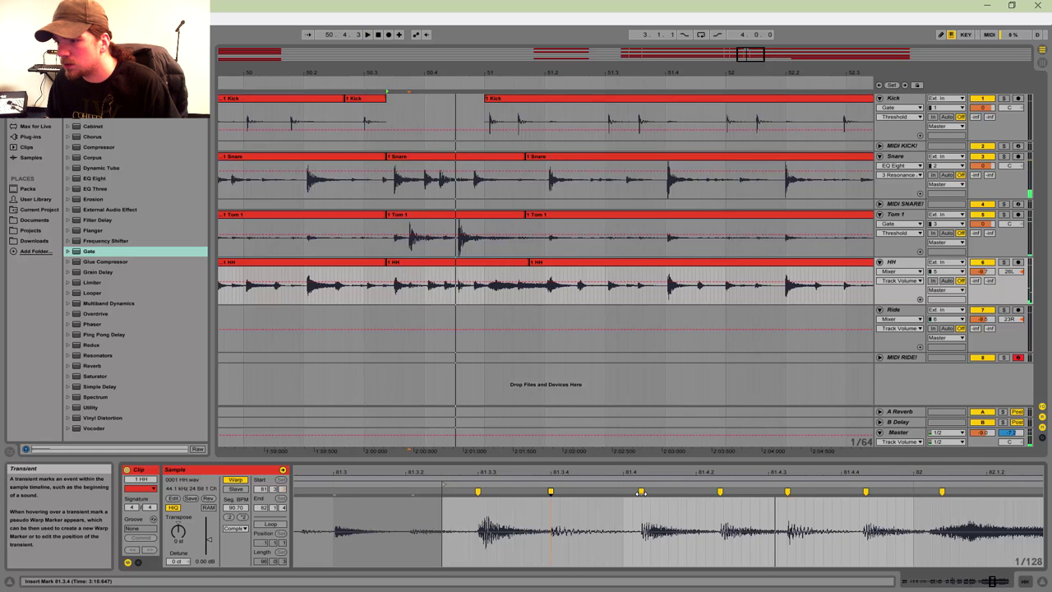
{"action": "key", "text": "space"}
Step: Move the third and fourth HH warp markers earlier onto the 81.4 and 81.4.2 grid lines, checking by playback
{"action": "left_click_drag", "start_coordinate": [641, 492], "coordinate": [633, 493]}
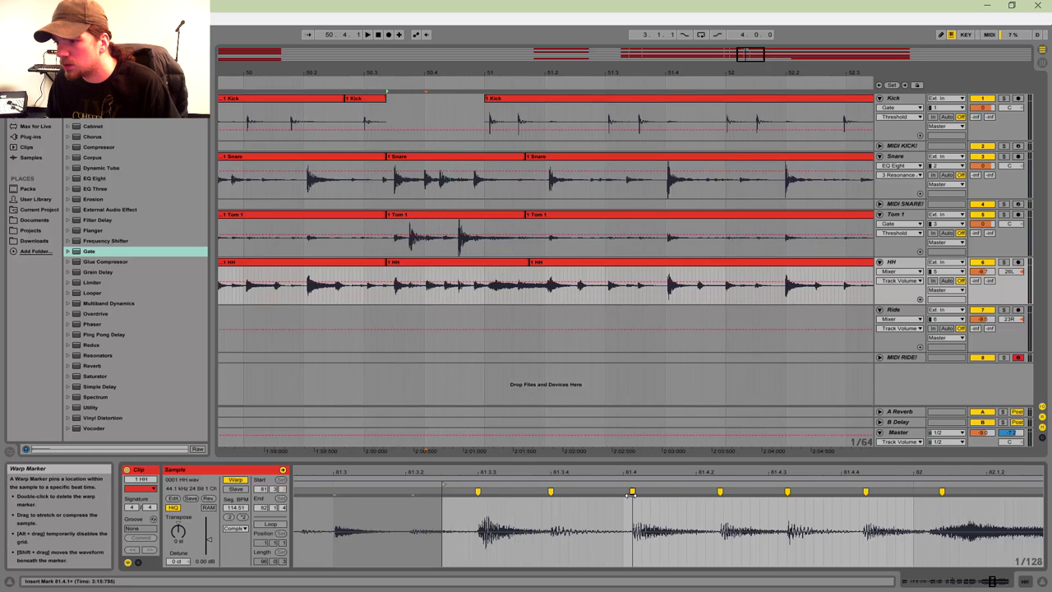
{"action": "key", "text": "space"}
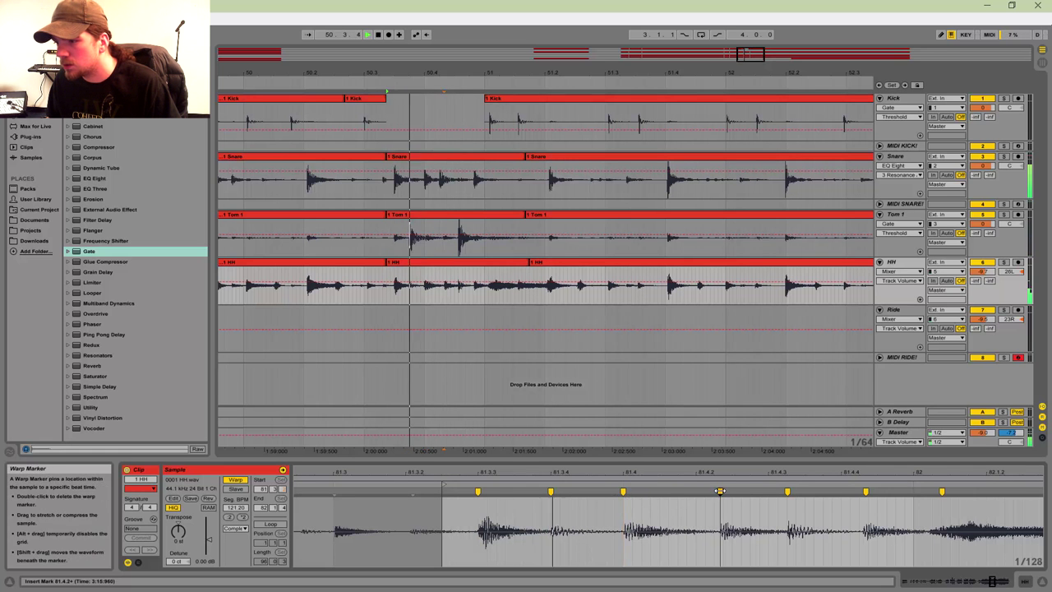
{"action": "left_click_drag", "start_coordinate": [720, 491], "coordinate": [697, 491]}
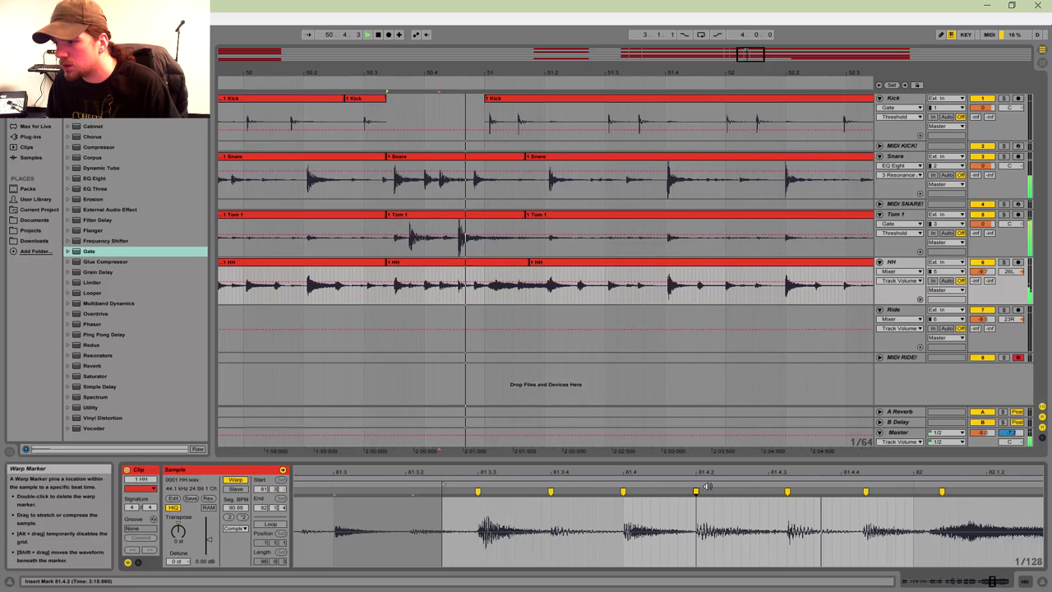
{"action": "key", "text": "space"}
Step: Try the fifth HH warp marker on the 81.4.3 grid line, play the fill, and return the marker to its previous position
{"action": "left_click_drag", "start_coordinate": [787, 492], "coordinate": [768, 491]}
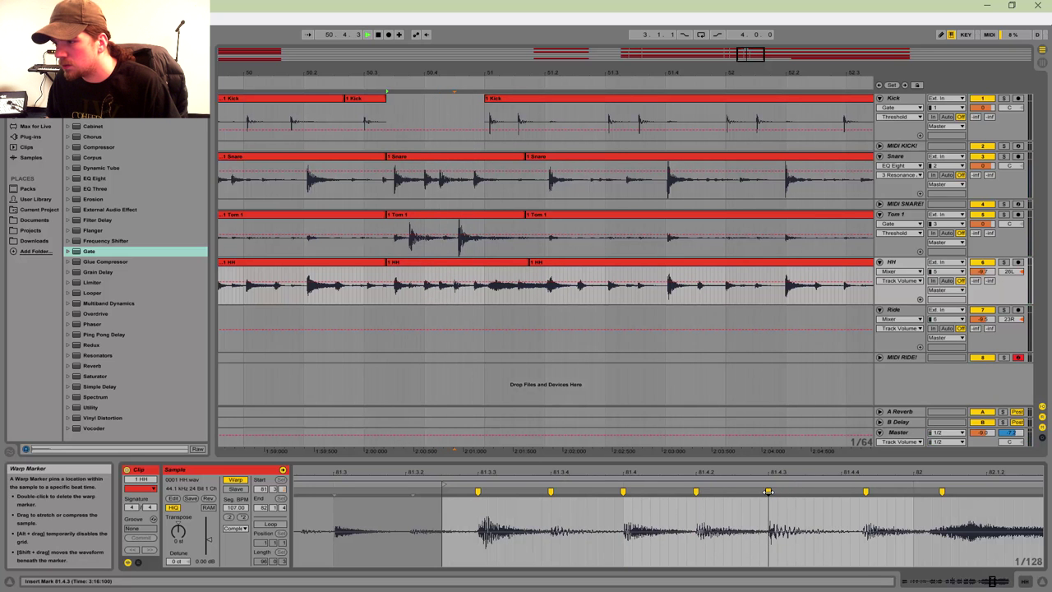
{"action": "key", "text": "space"}
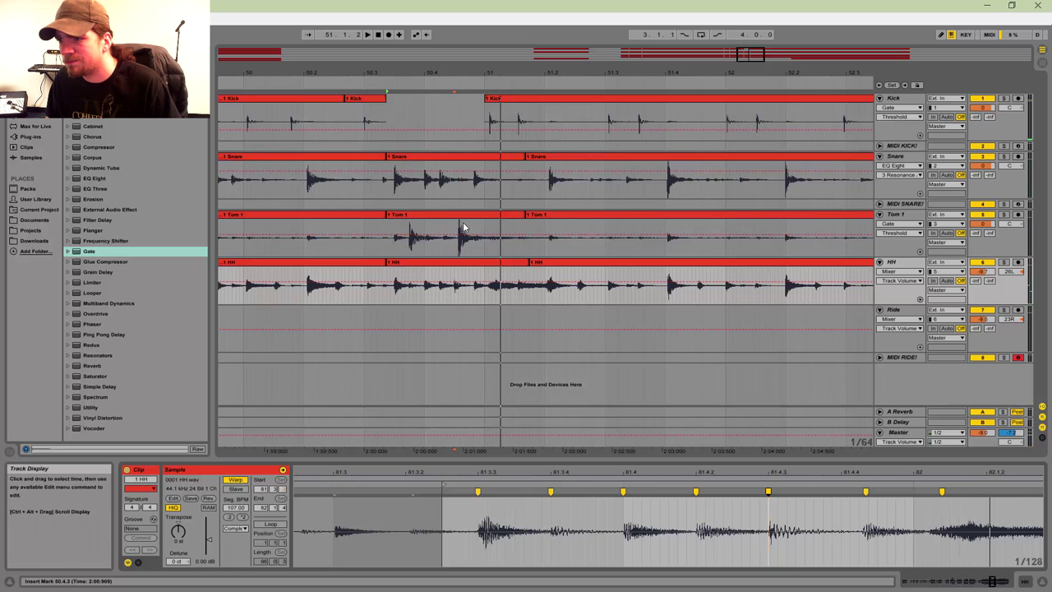
{"action": "key", "text": "space"}
{"action": "left_click_drag", "start_coordinate": [769, 492], "coordinate": [787, 491]}
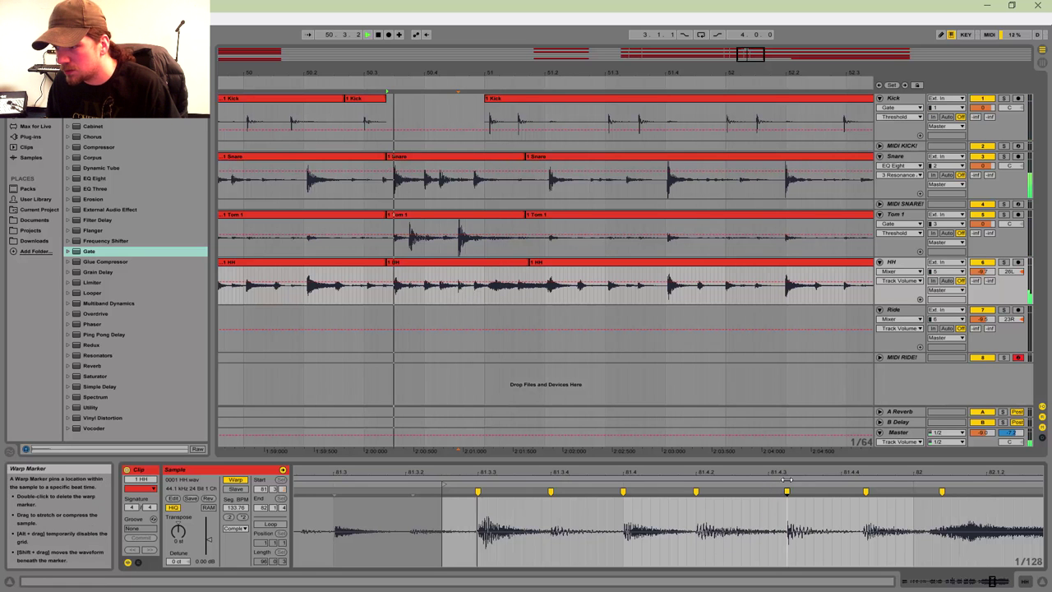
Step: Replay the fill several times, briefly soloing the HH track to judge its timing against the other drums
{"action": "key", "text": "space"}
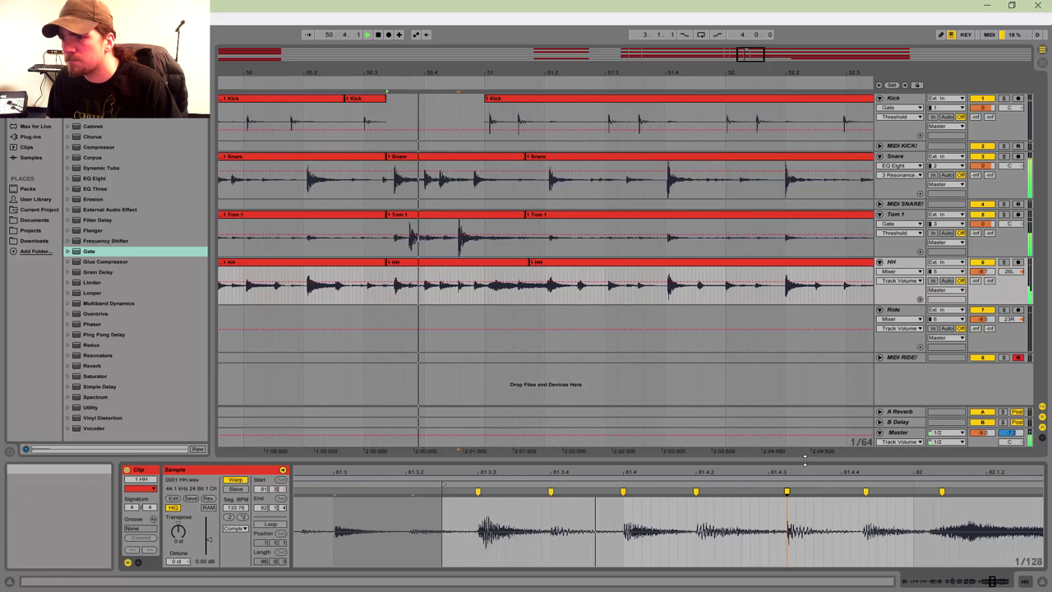
{"action": "left_click", "coordinate": [1003, 263]}
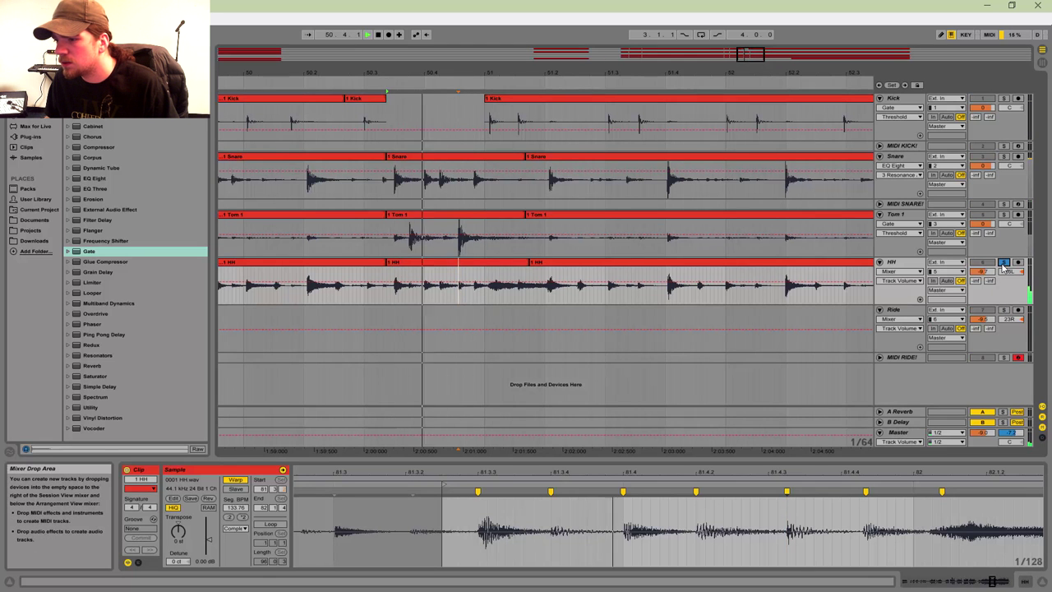
{"action": "left_click", "coordinate": [1004, 263]}
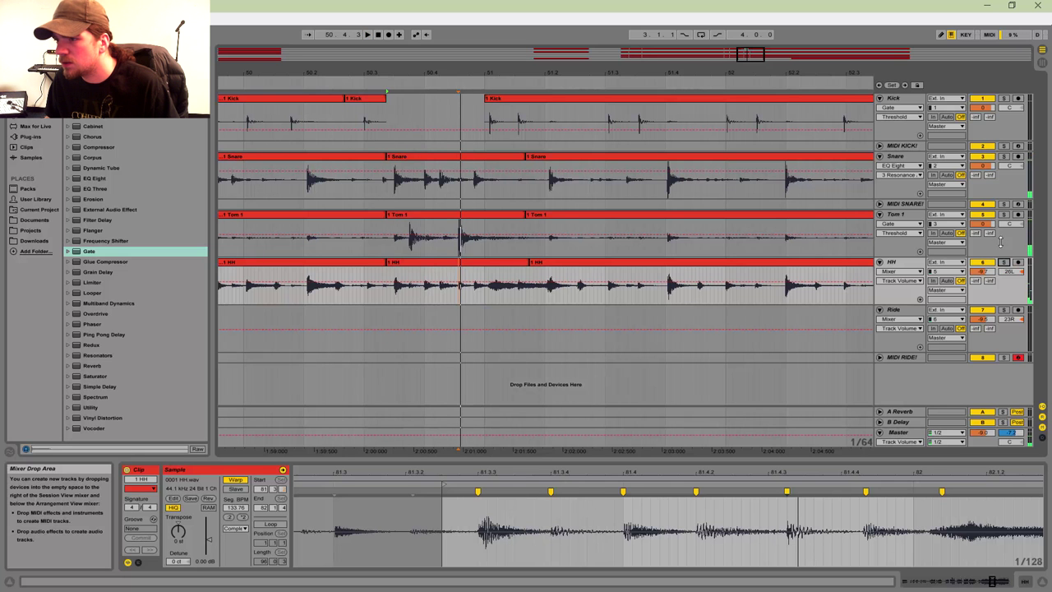
{"action": "key", "text": "space"}
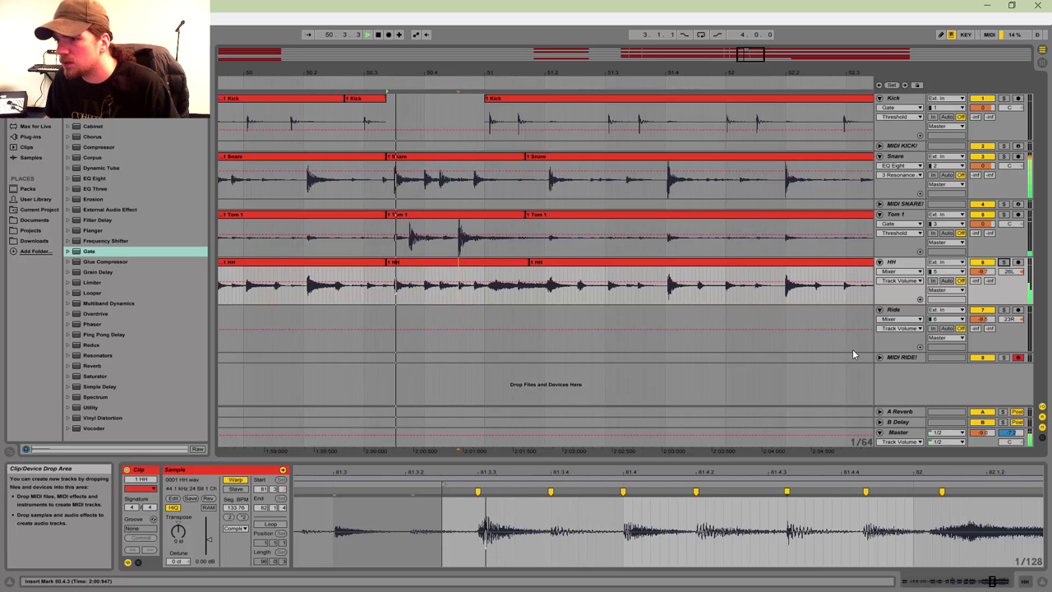
{"action": "key", "text": "space"}
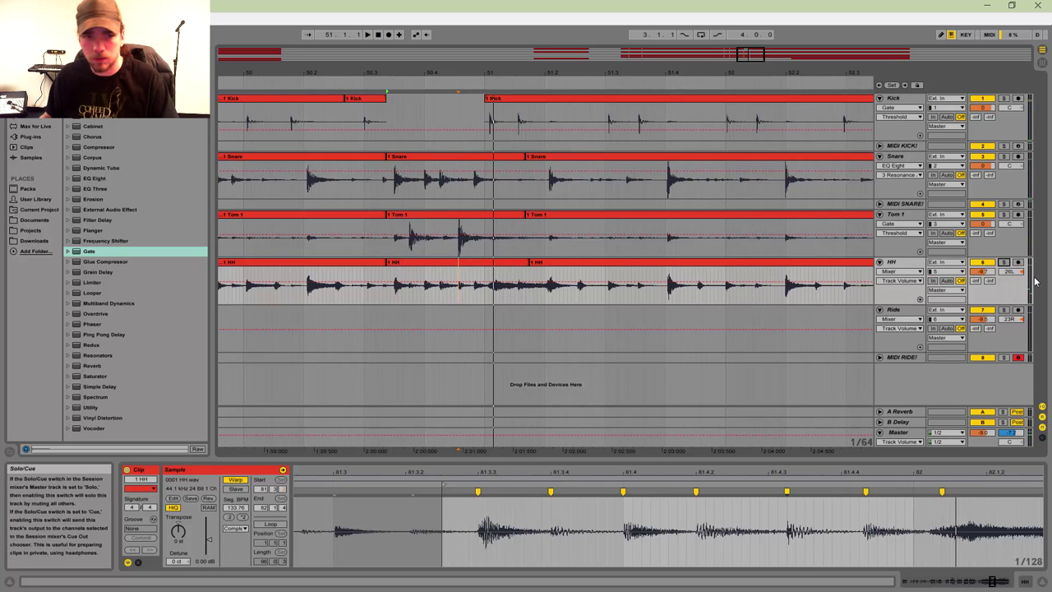
{"action": "key", "text": "space"}
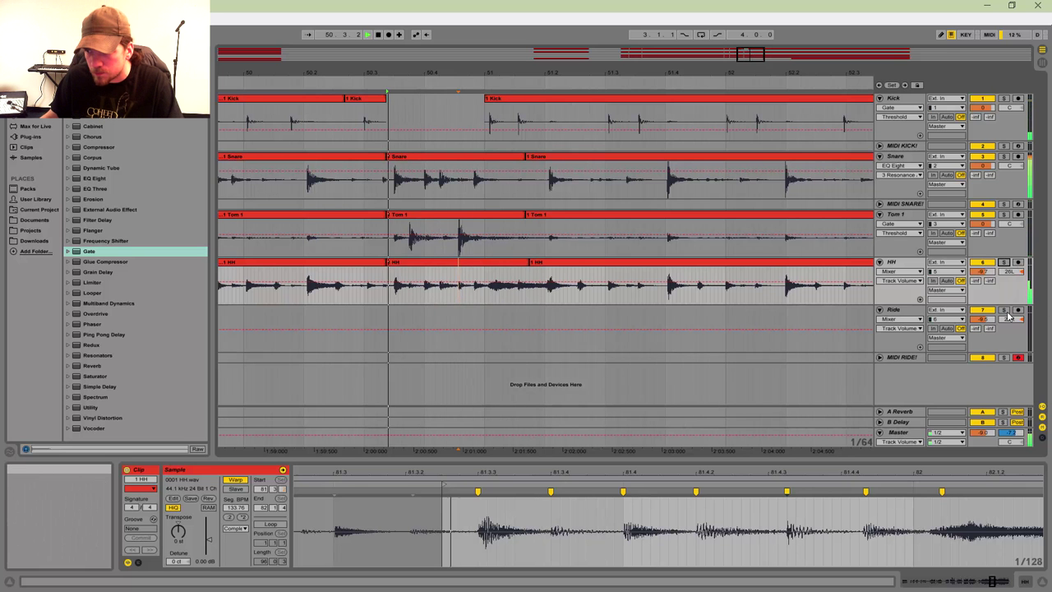
{"action": "key", "text": "space"}
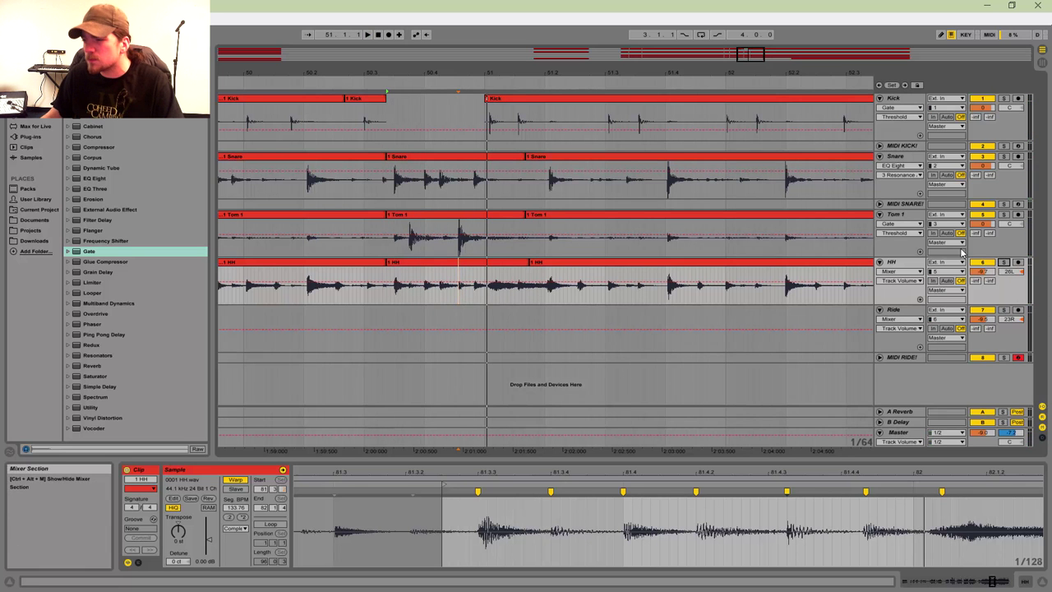
Step: Mute the HH track and replay the fill with the remaining drums
{"action": "left_click", "coordinate": [981, 262]}
{"action": "key", "text": "space"}
{"action": "key", "text": "space"}
{"action": "key", "text": "space"}
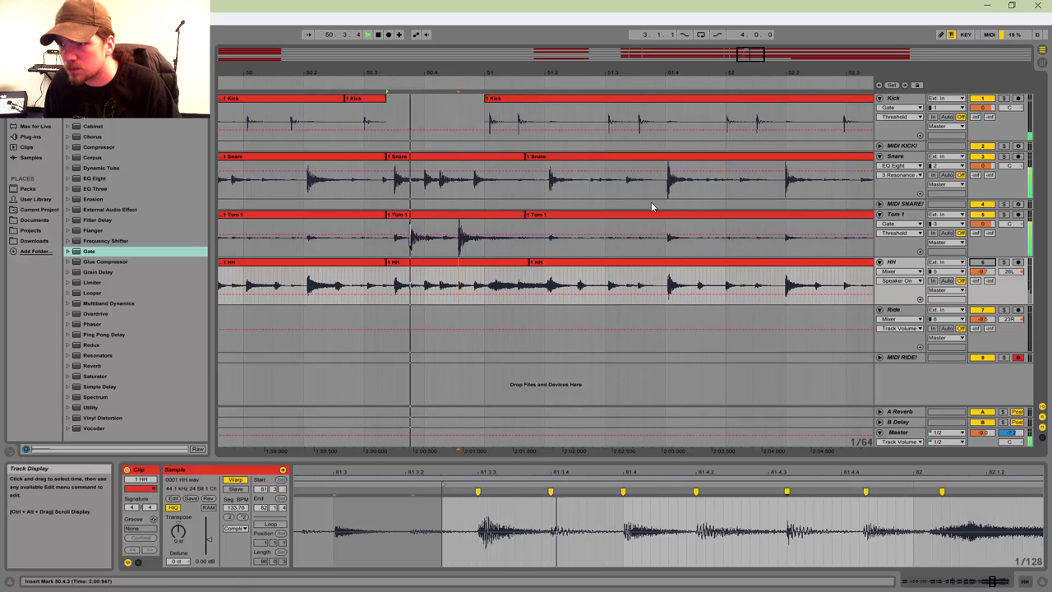
Step: Compare the warp markers of the Tom 1, Snare and HH fill clips while playing the fill
{"action": "left_click", "coordinate": [479, 216]}
{"action": "key", "text": "space"}
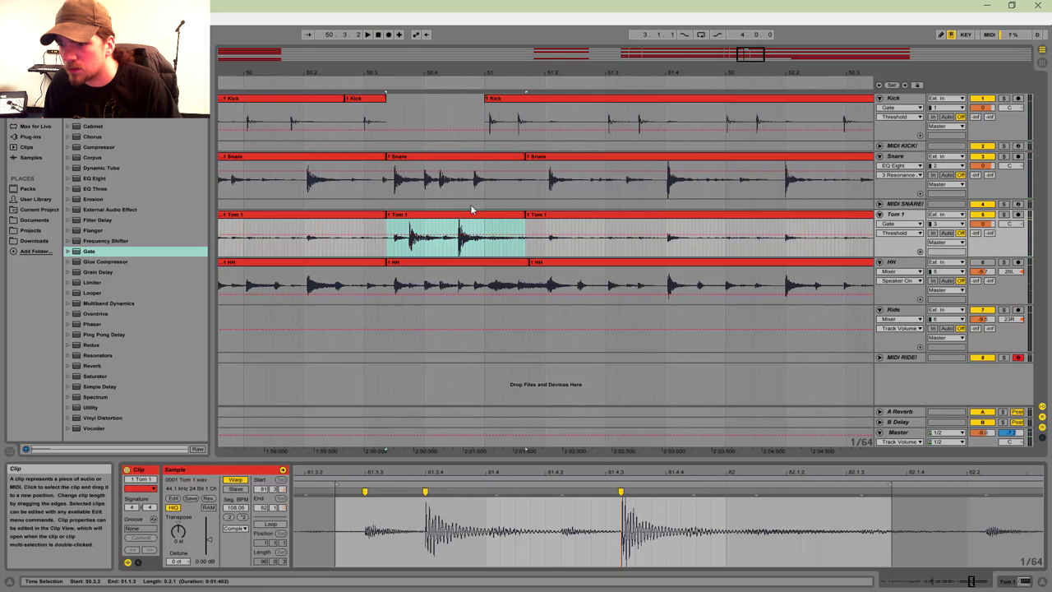
{"action": "left_click", "coordinate": [441, 165]}
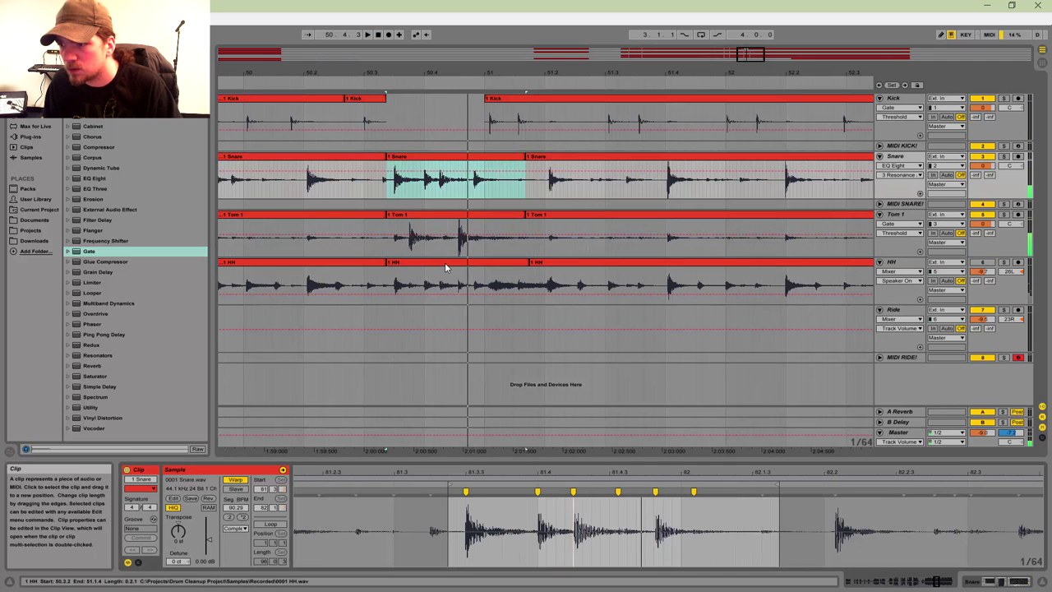
{"action": "left_click", "coordinate": [447, 268]}
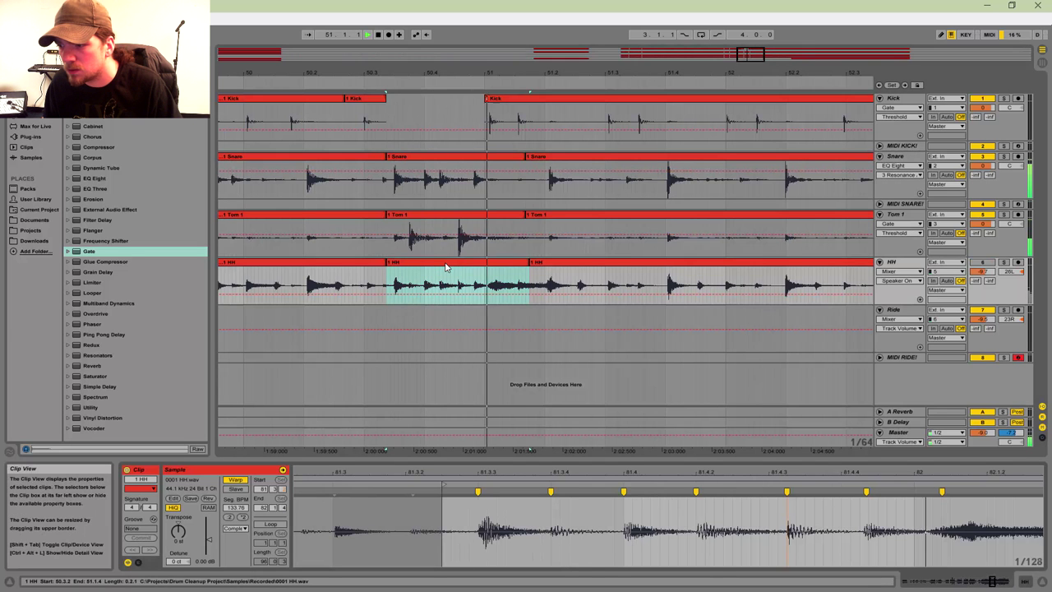
{"action": "key", "text": "space"}
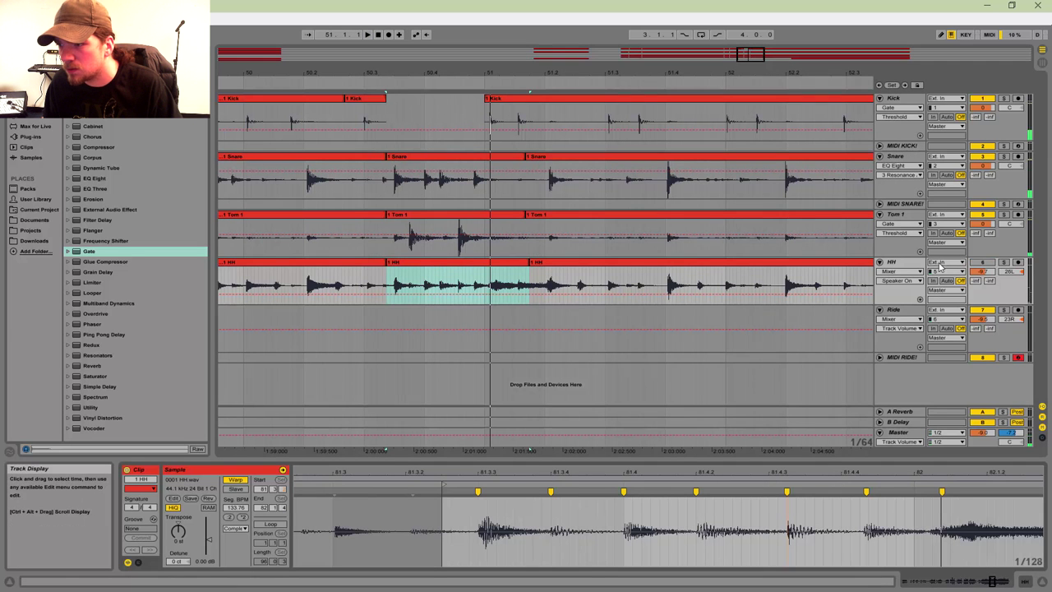
Step: Solo the HH track and play the fill on its own
{"action": "left_click", "coordinate": [1003, 262]}
{"action": "key", "text": "space"}
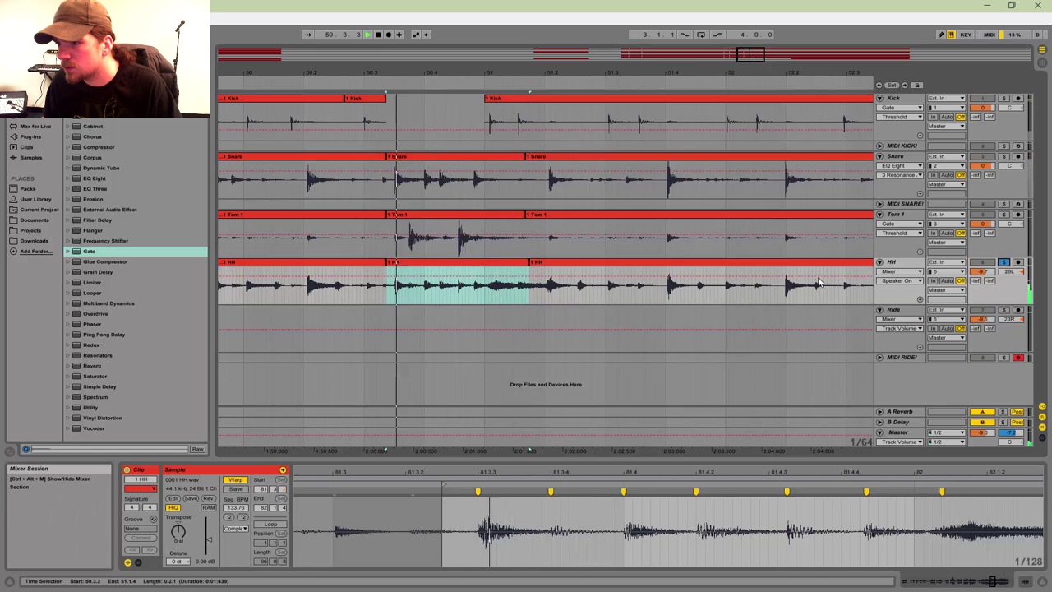
{"action": "key", "text": "space"}
Step: Open the Snare fill clip and move the last loud hit's warp marker earlier onto the 81.4.4 grid line
{"action": "left_click", "coordinate": [442, 217]}
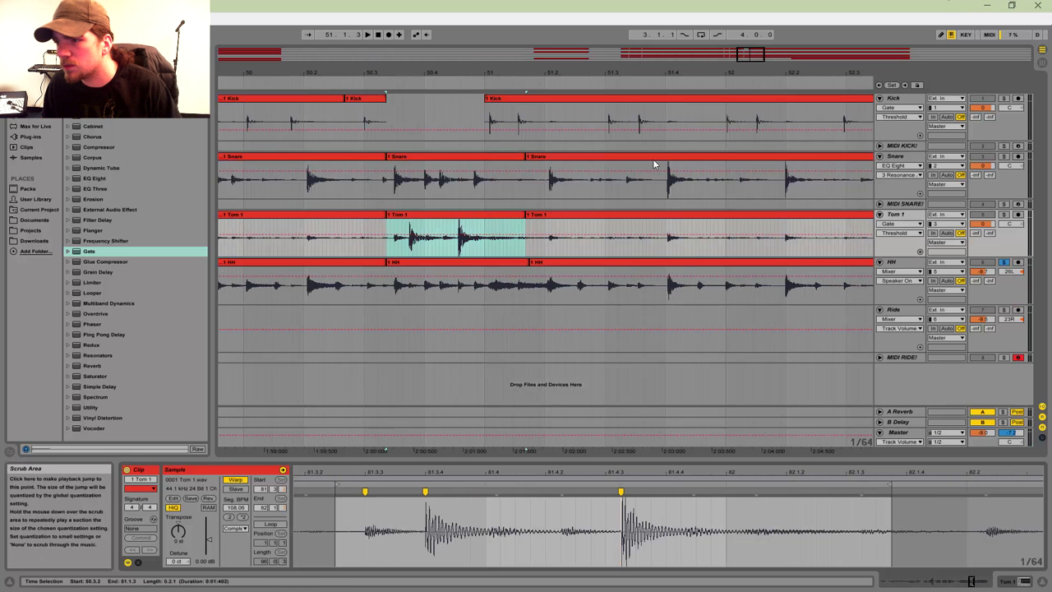
{"action": "left_click", "coordinate": [424, 159]}
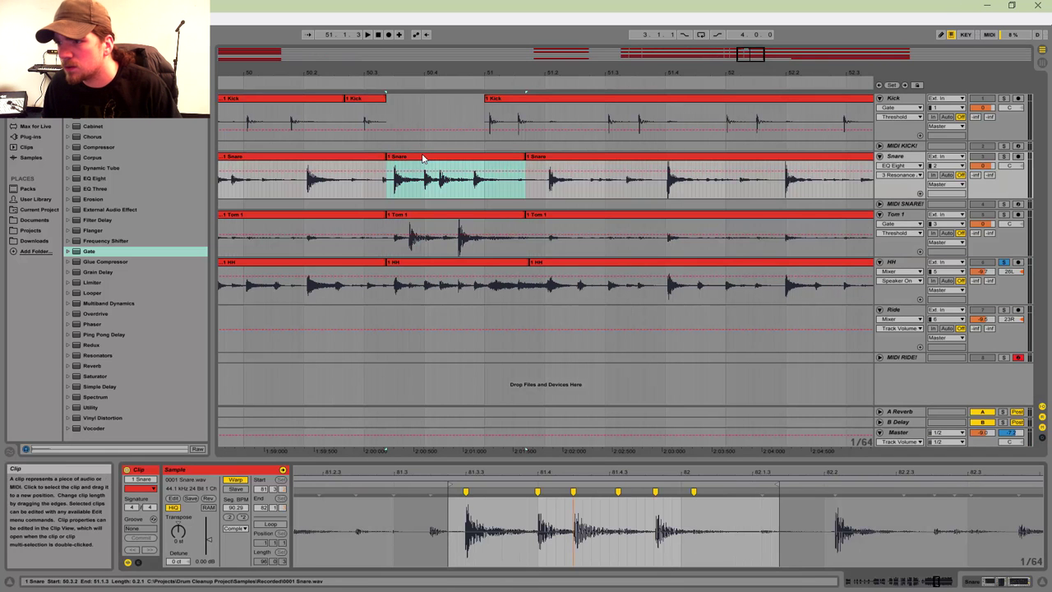
{"action": "left_click_drag", "start_coordinate": [530, 514], "coordinate": [530, 555]}
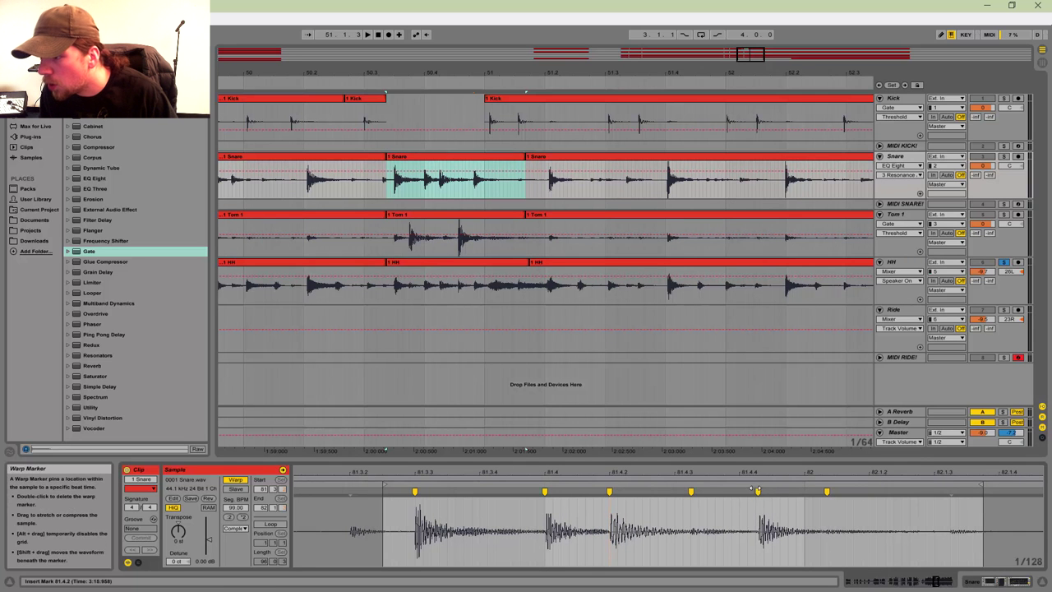
{"action": "left_click_drag", "start_coordinate": [757, 493], "coordinate": [739, 493]}
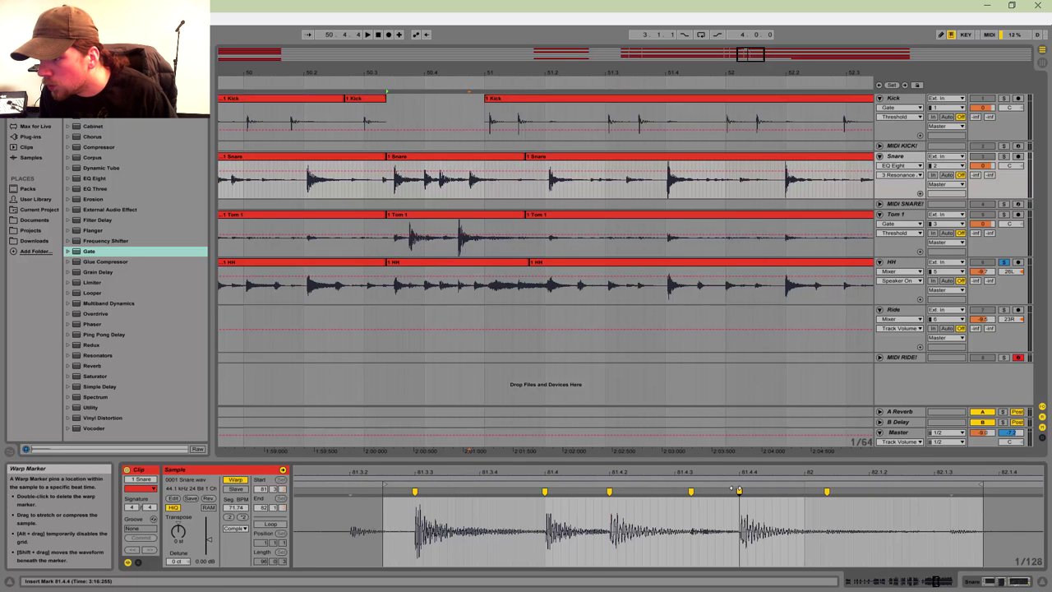
Step: Move the third Tom 1 warp marker earlier onto the 81.4.3 grid line and reopen the HH fill clip
{"action": "left_click", "coordinate": [446, 218]}
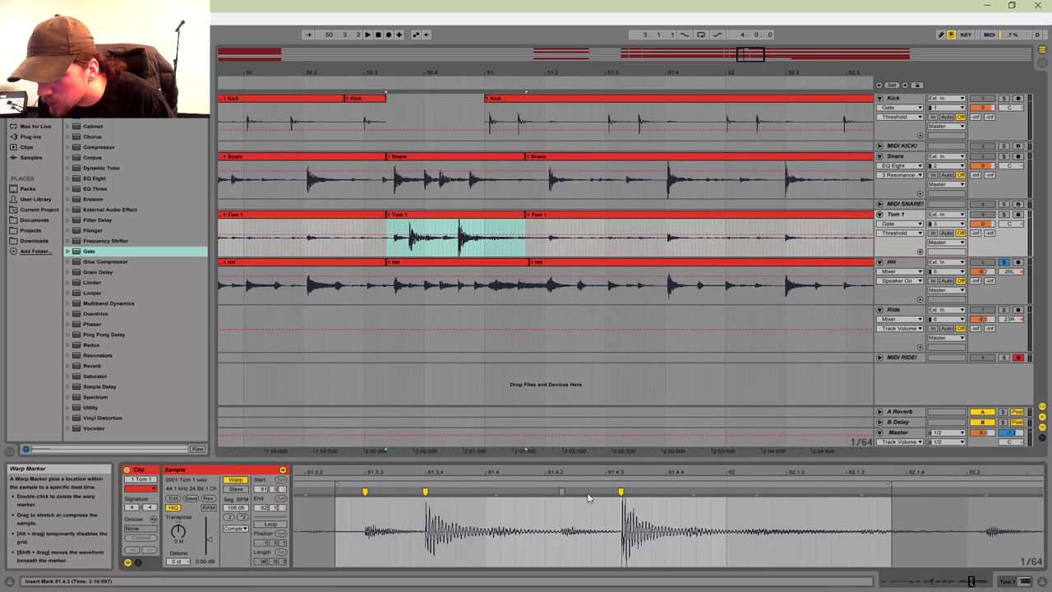
{"action": "left_click_drag", "start_coordinate": [620, 491], "coordinate": [606, 491]}
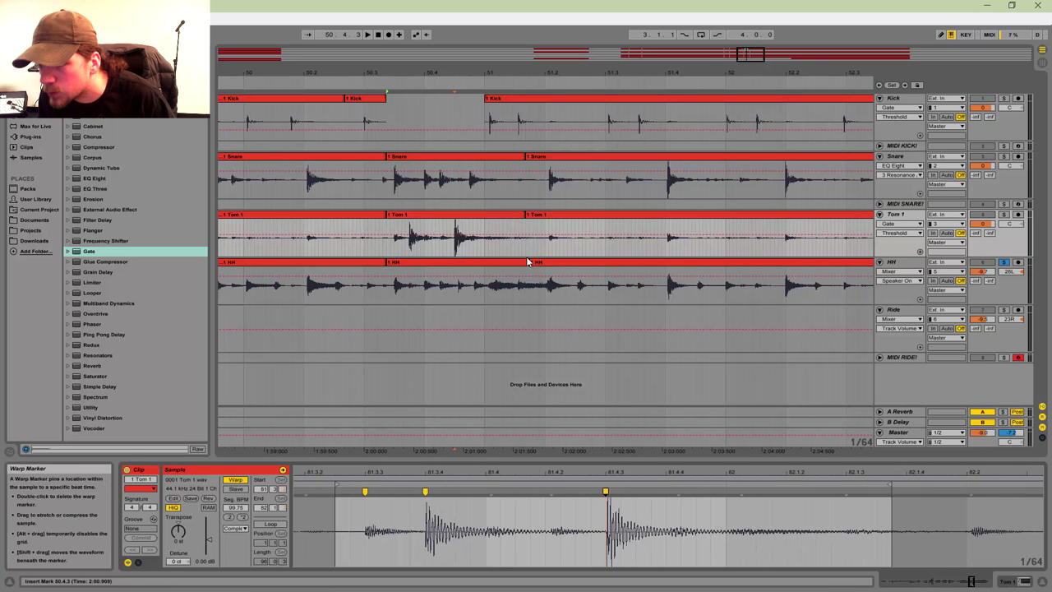
{"action": "left_click", "coordinate": [481, 264]}
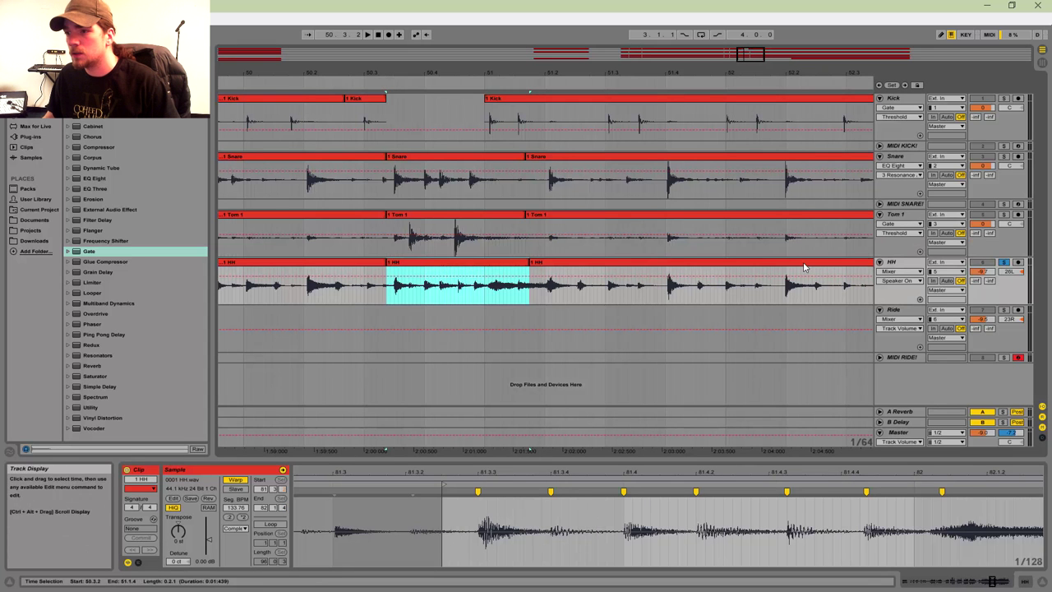
Step: Clear the HH track's solo and play the fill with the HH track temporarily muted
{"action": "left_click", "coordinate": [1004, 262]}
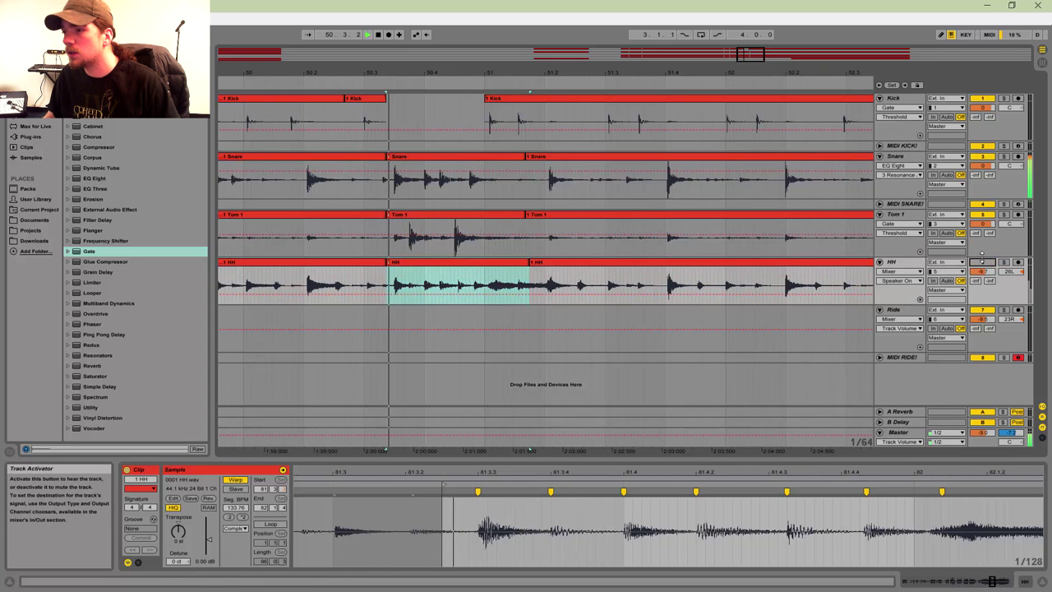
{"action": "key", "text": "space"}
{"action": "key", "text": "space"}
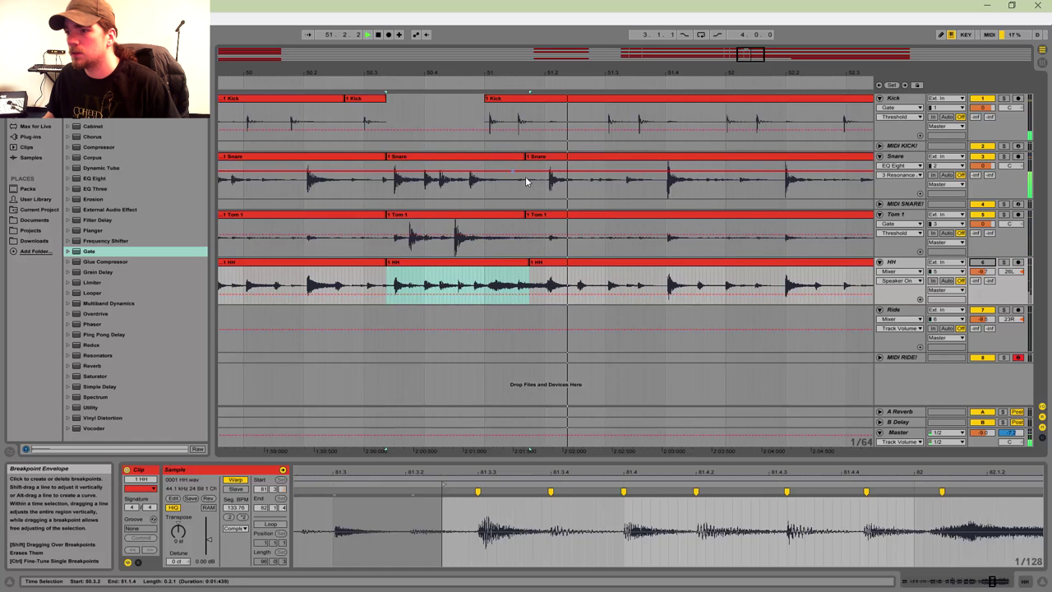
{"action": "key", "text": "space"}
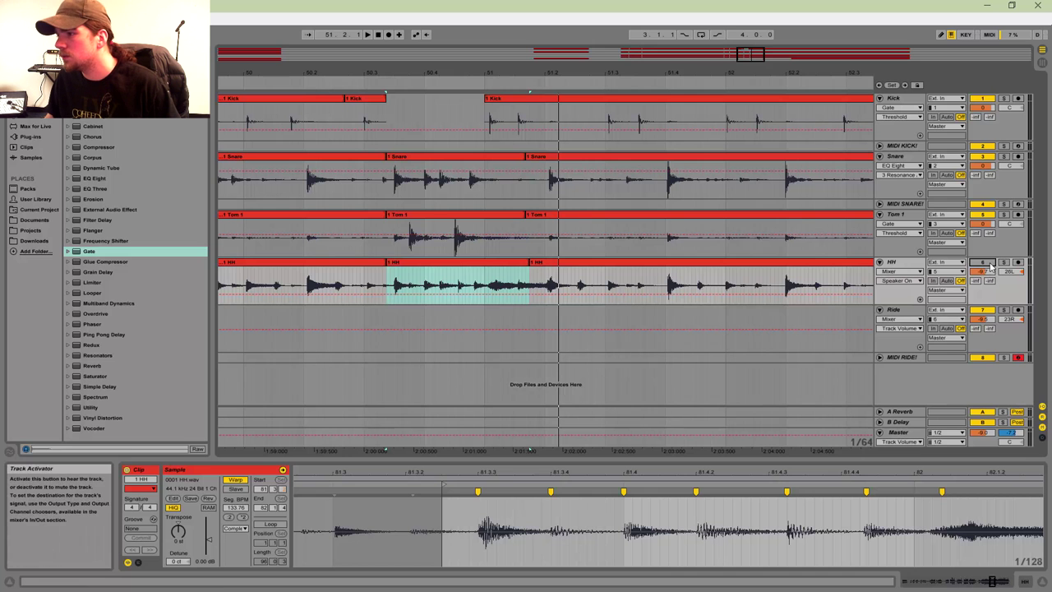
Step: In the HH fill clip, move the fifth and sixth warp markers earlier onto the 81.4.3 and 81.4.4 grid lines
{"action": "left_click", "coordinate": [478, 271]}
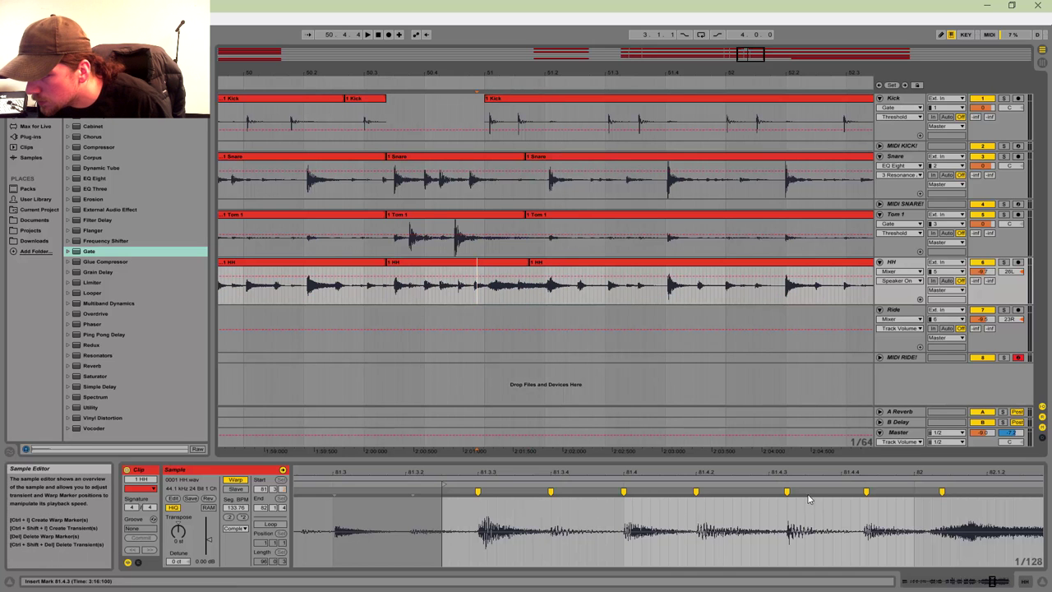
{"action": "left_click_drag", "start_coordinate": [787, 491], "coordinate": [768, 491]}
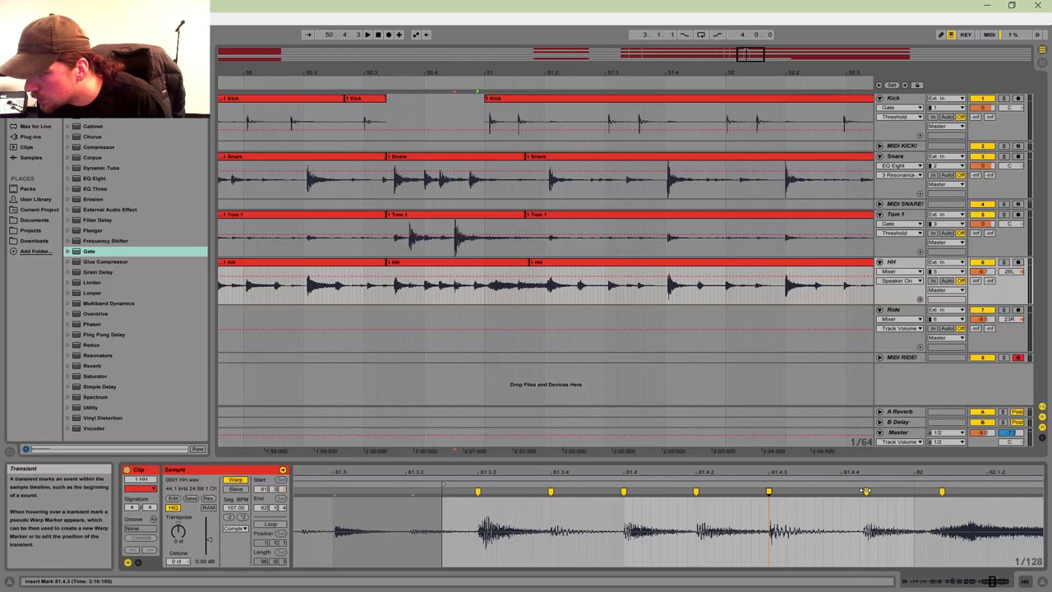
{"action": "left_click_drag", "start_coordinate": [866, 491], "coordinate": [839, 490]}
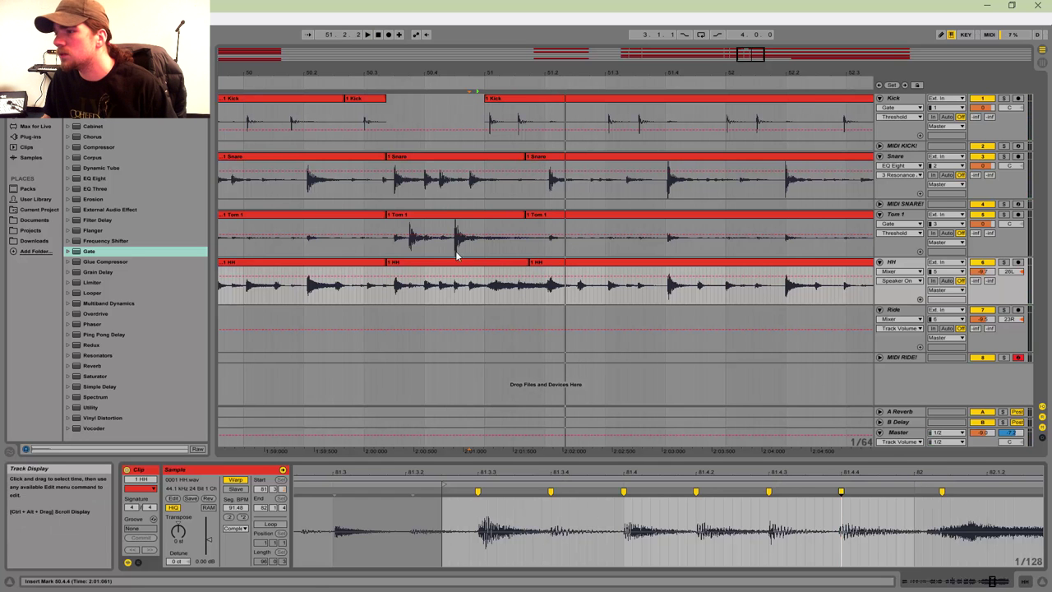
Step: Play the fill with all drum tracks from 49.4.4
{"action": "left_click", "coordinate": [230, 252]}
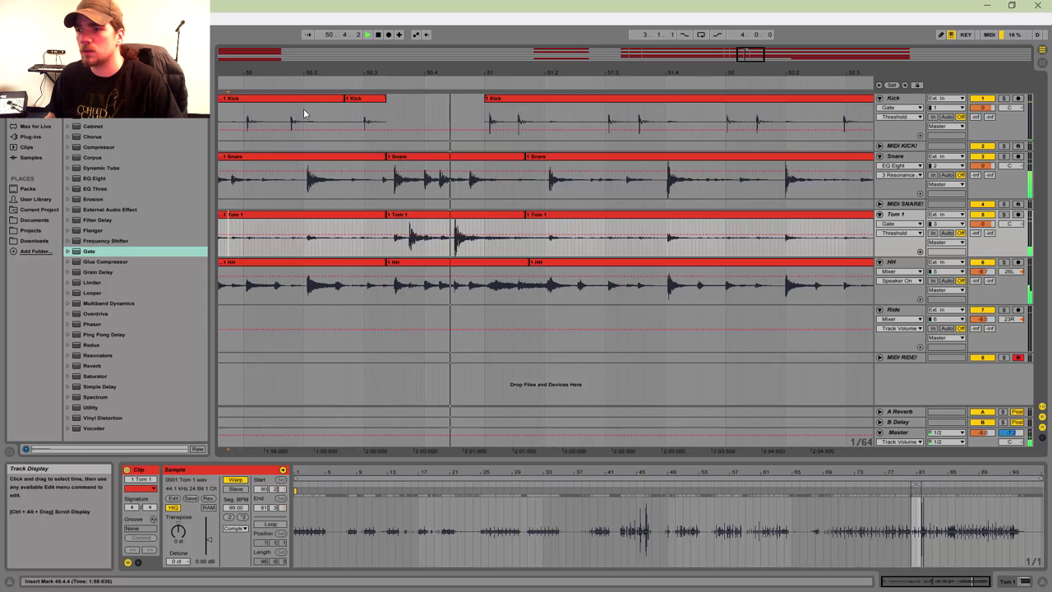
{"action": "key", "text": "space"}
{"action": "key", "text": "space"}
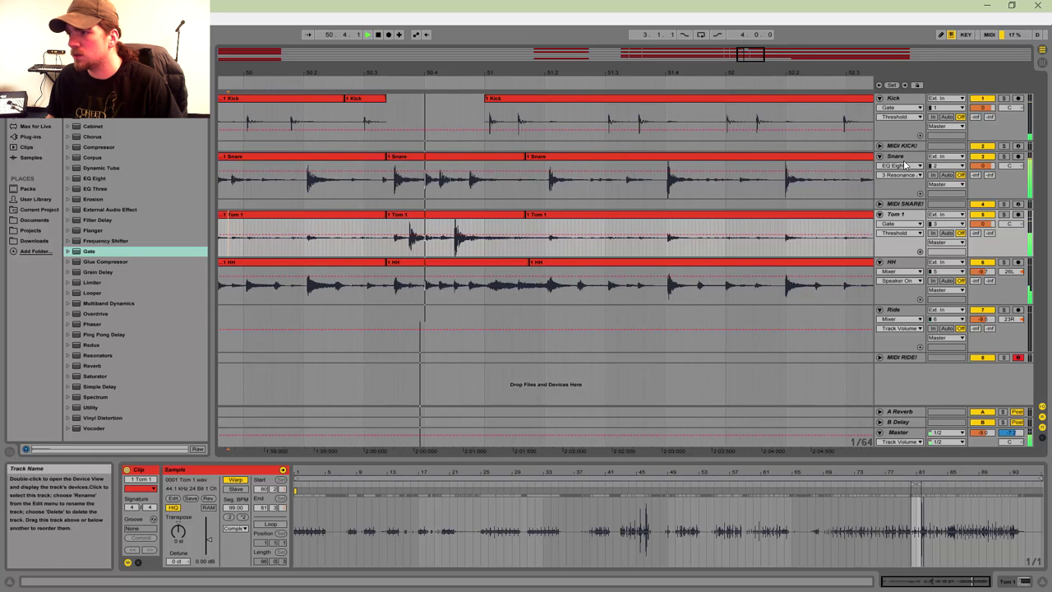
{"action": "key", "text": "space"}
Step: Extend the short Kick clip before the fill across the gap to just past bar 51 and play the passage
{"action": "left_click_drag", "start_coordinate": [458, 98], "coordinate": [490, 98]}
{"action": "left_click", "coordinate": [236, 115]}
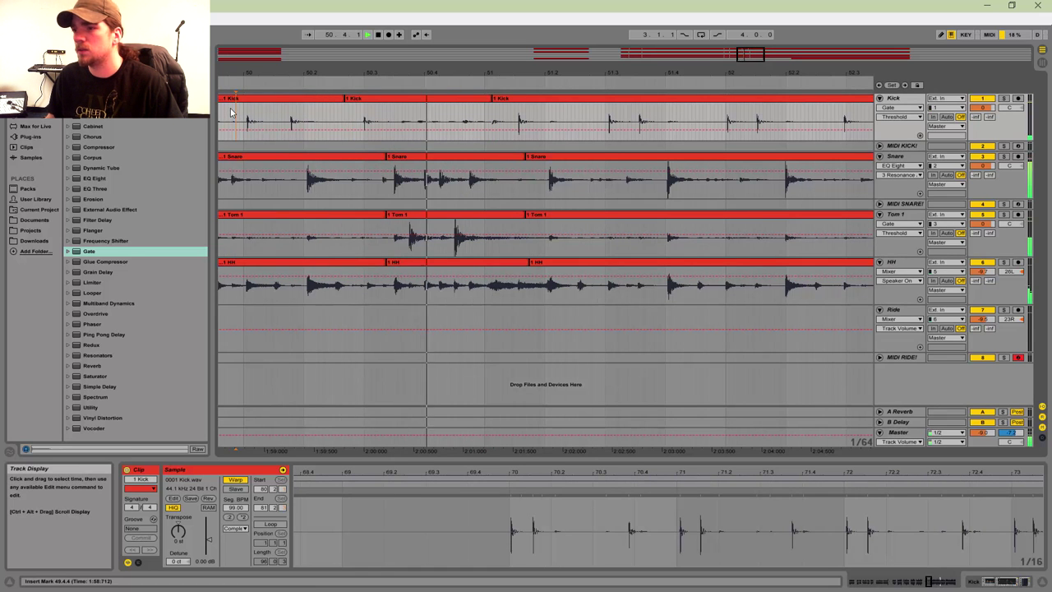
{"action": "key", "text": "space"}
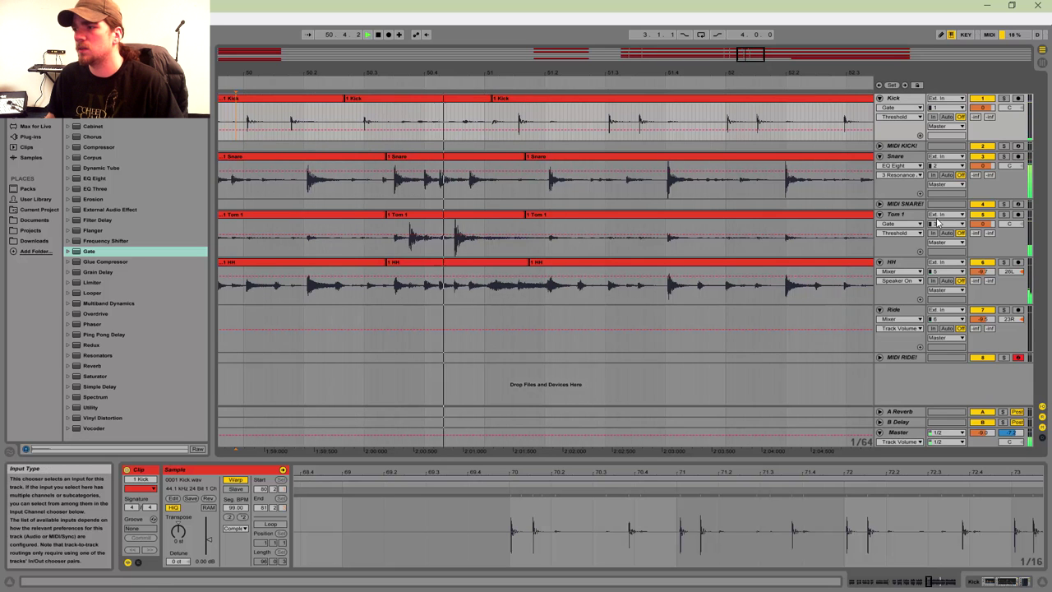
Step: Show the Tom 1 track's Gate and shorten its release to 3.97 ms during playback
{"action": "double_click", "coordinate": [898, 214]}
{"action": "key", "text": "space"}
{"action": "key", "text": "space"}
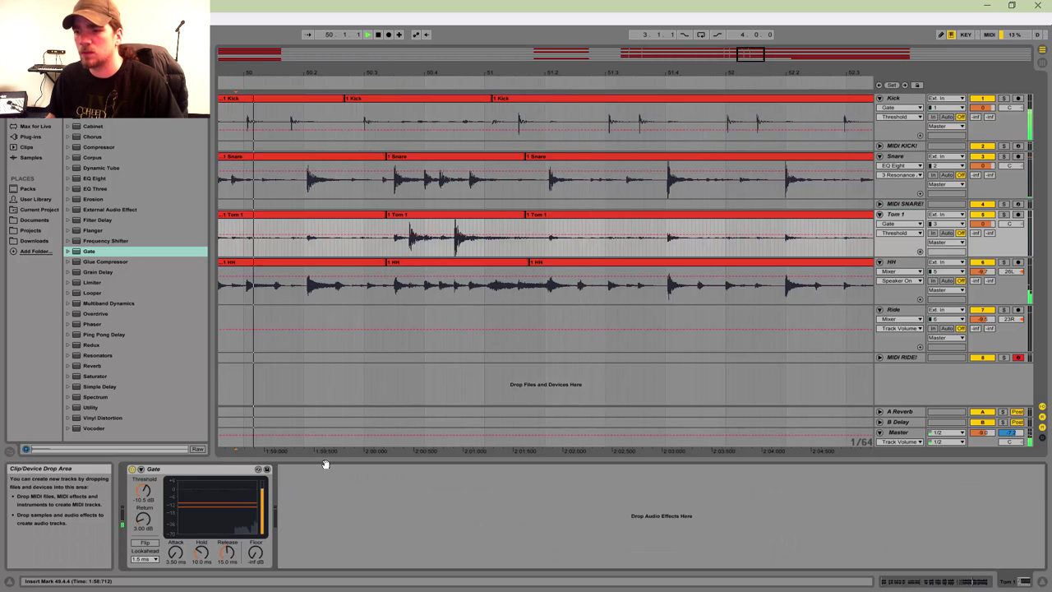
{"action": "left_click_drag", "start_coordinate": [218, 562], "coordinate": [219, 575]}
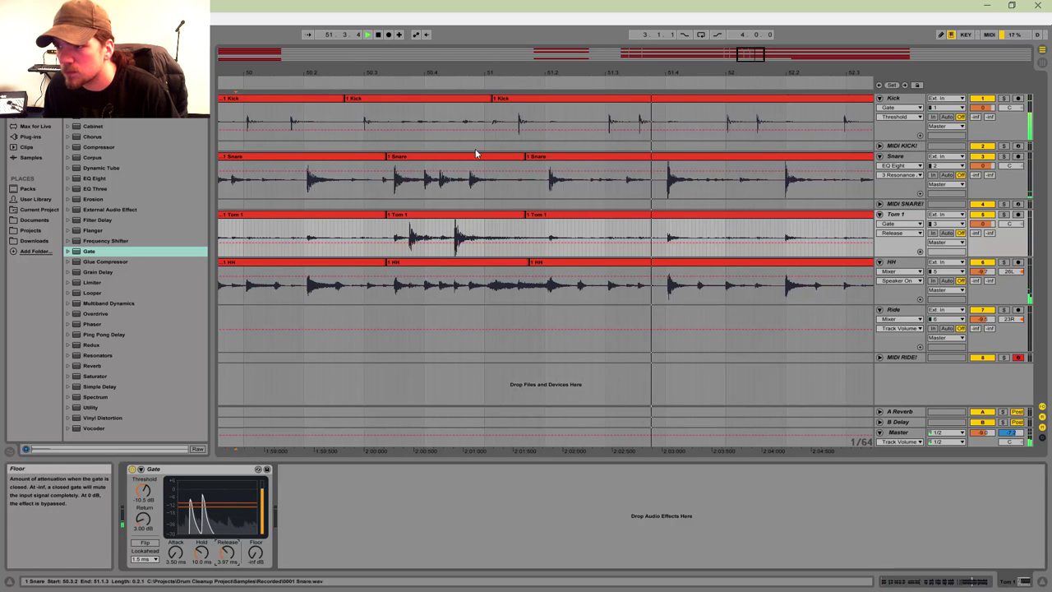
Step: Lower the Snare track's Gate threshold to -17.5 dB, playing the selected fill before and after the change
{"action": "left_click", "coordinate": [444, 215]}
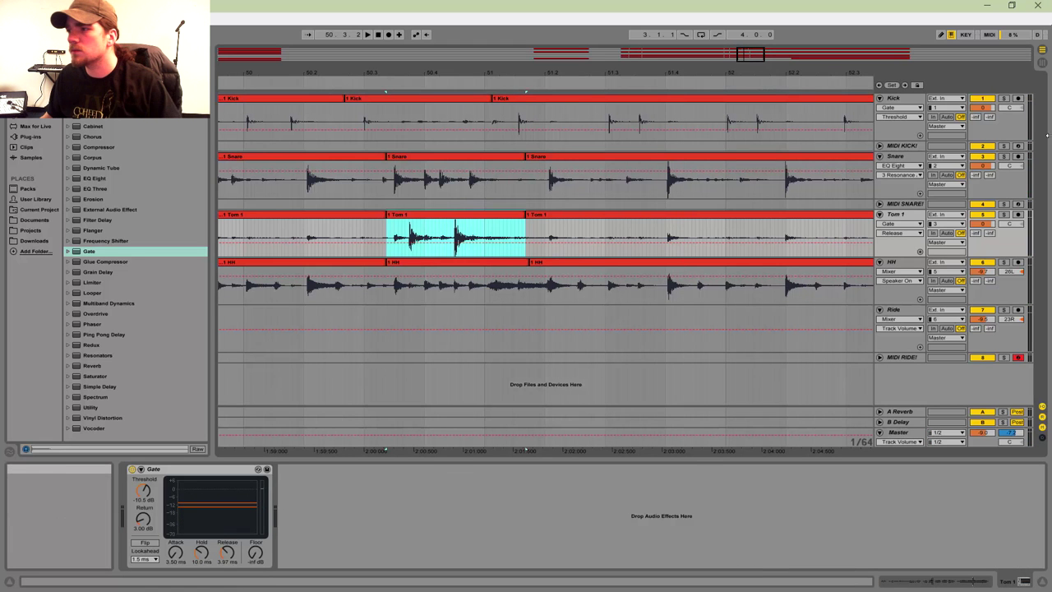
{"action": "left_click", "coordinate": [896, 157]}
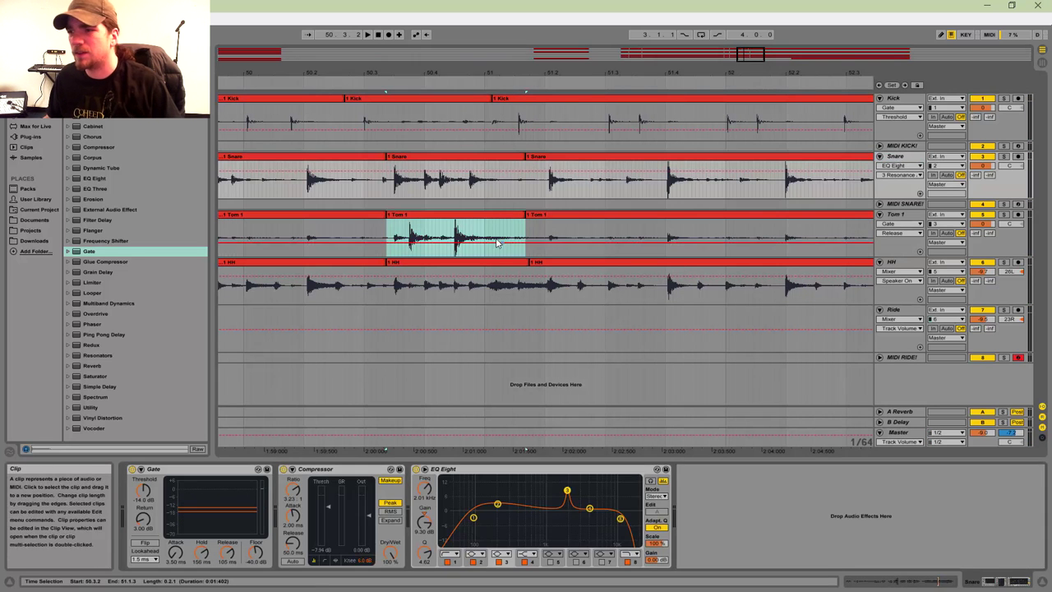
{"action": "key", "text": "space"}
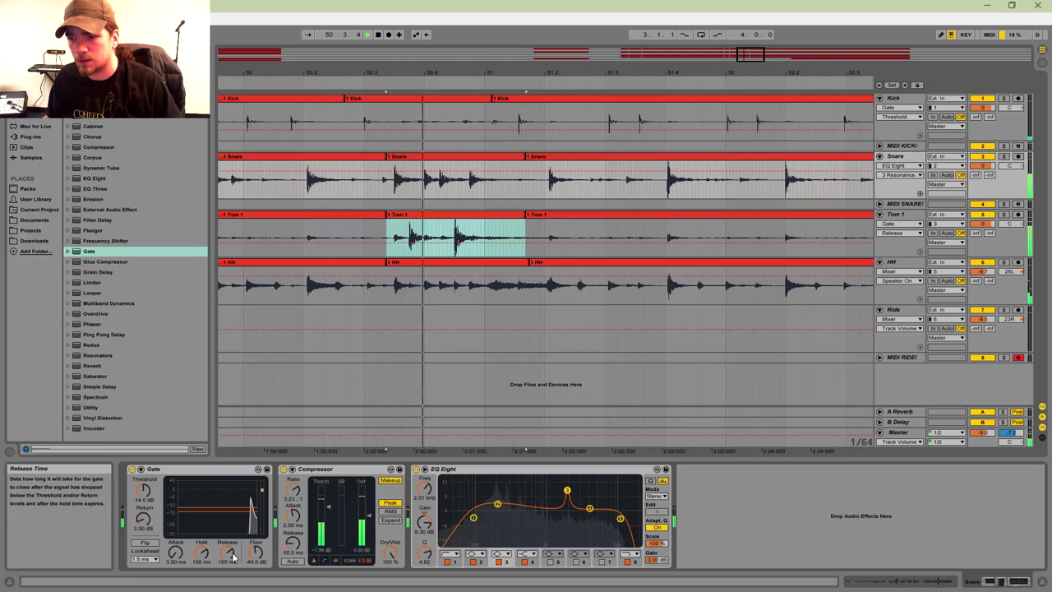
{"action": "key", "text": "space"}
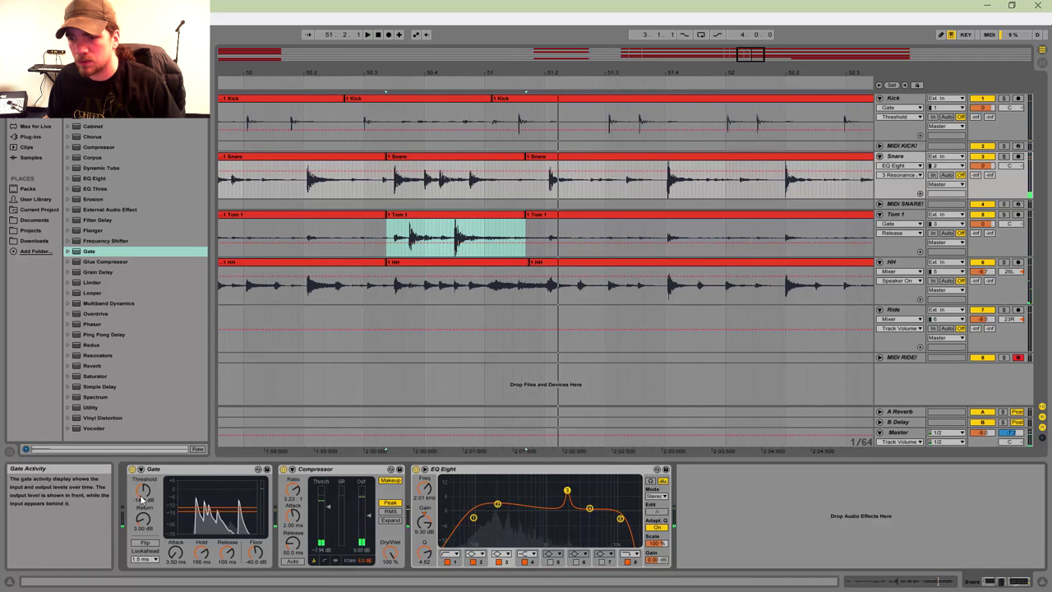
{"action": "left_click_drag", "start_coordinate": [143, 491], "coordinate": [143, 497]}
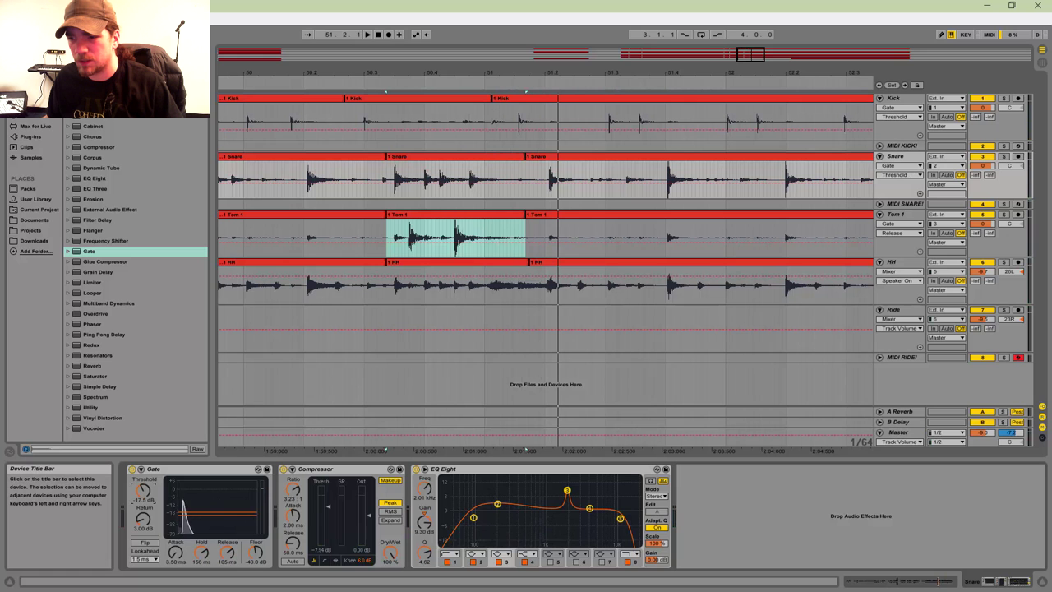
{"action": "key", "text": "space"}
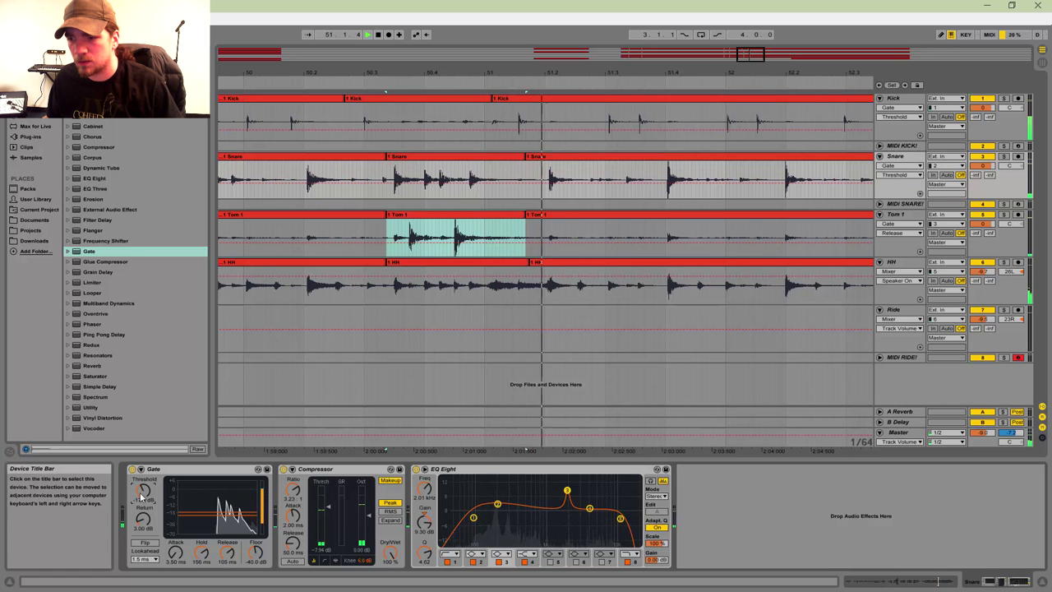
Step: Play the fill with all tracks and with HH, Tom 1 and Snare soloed one at a time
{"action": "left_click", "coordinate": [425, 264]}
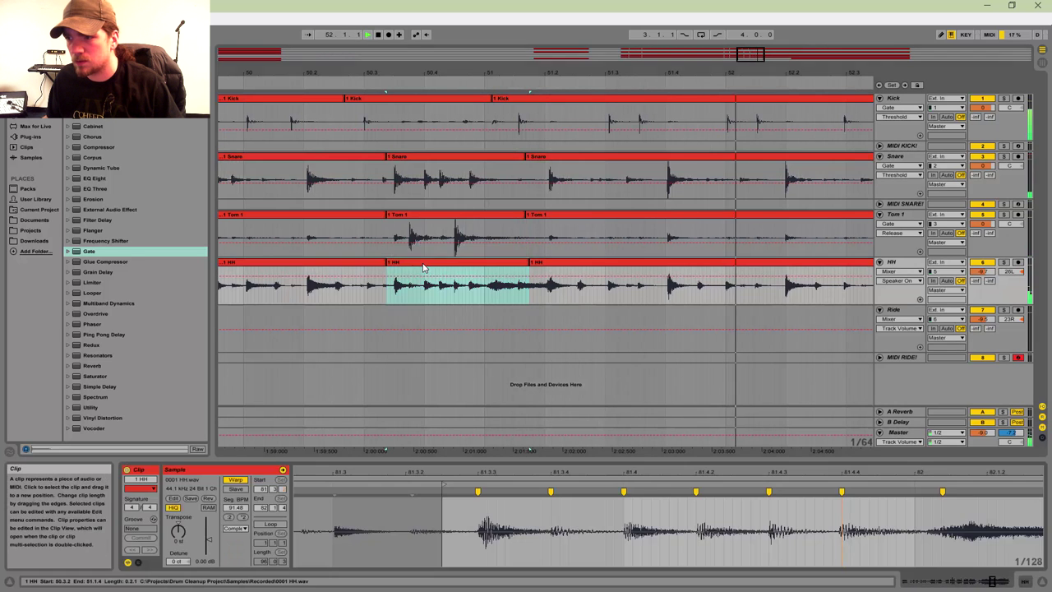
{"action": "key", "text": "space"}
{"action": "key", "text": "space"}
{"action": "key", "text": "space"}
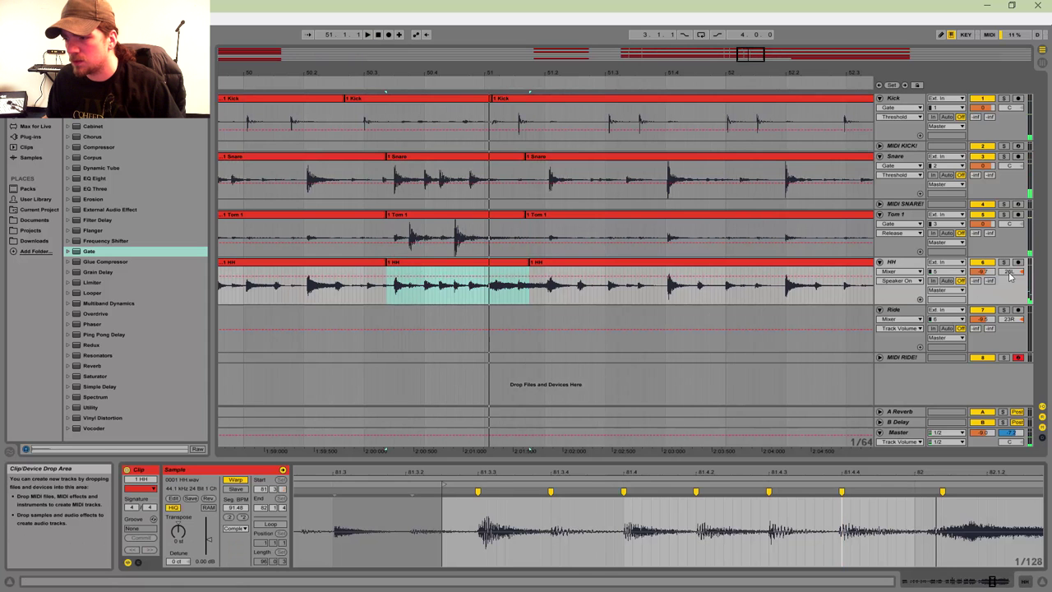
{"action": "left_click", "coordinate": [1003, 262]}
{"action": "key", "text": "space"}
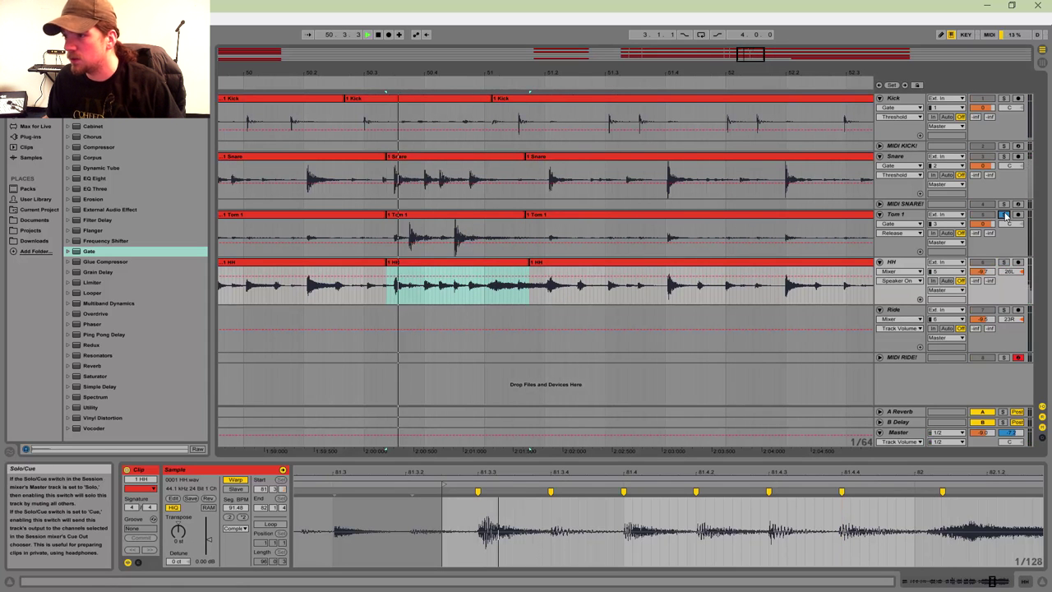
{"action": "left_click", "coordinate": [1004, 156]}
{"action": "key", "text": "space"}
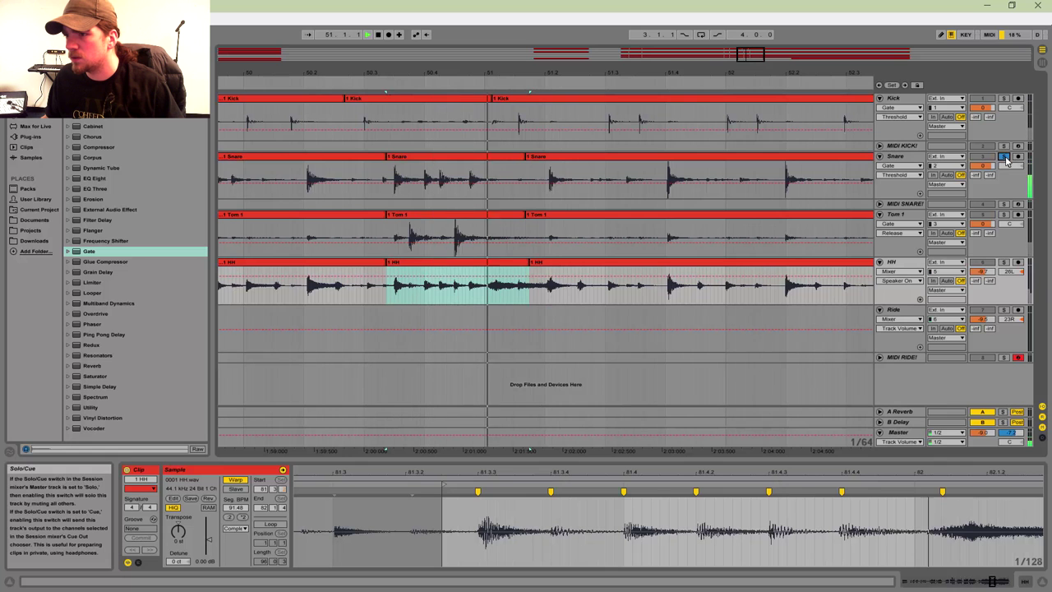
Step: Open the Snare fill clip, move the quiet hit's warp marker earlier onto the 81.4.3 grid line and play it
{"action": "left_click", "coordinate": [467, 165]}
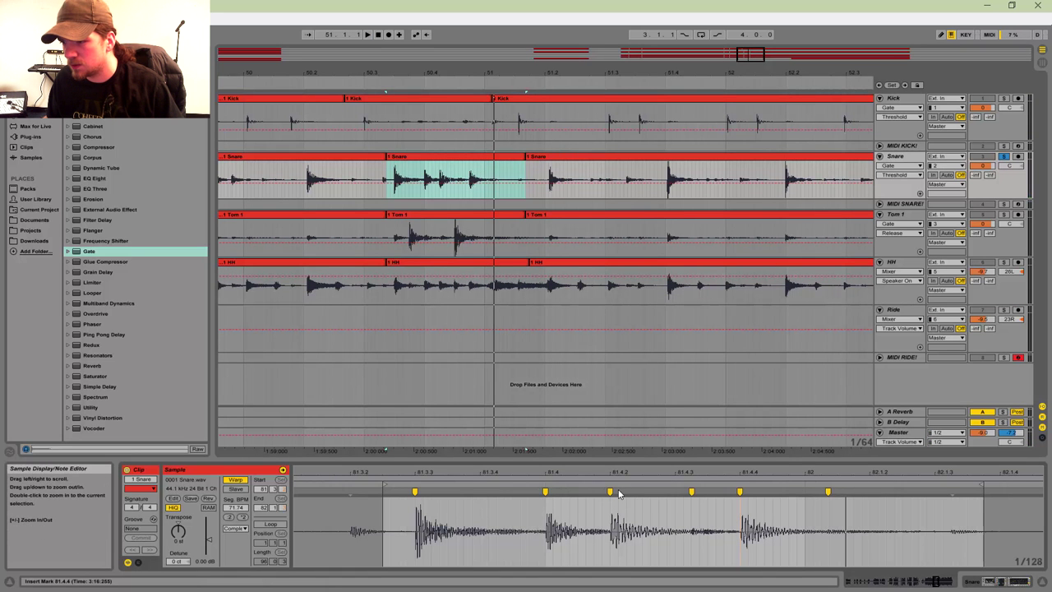
{"action": "left_click", "coordinate": [678, 491]}
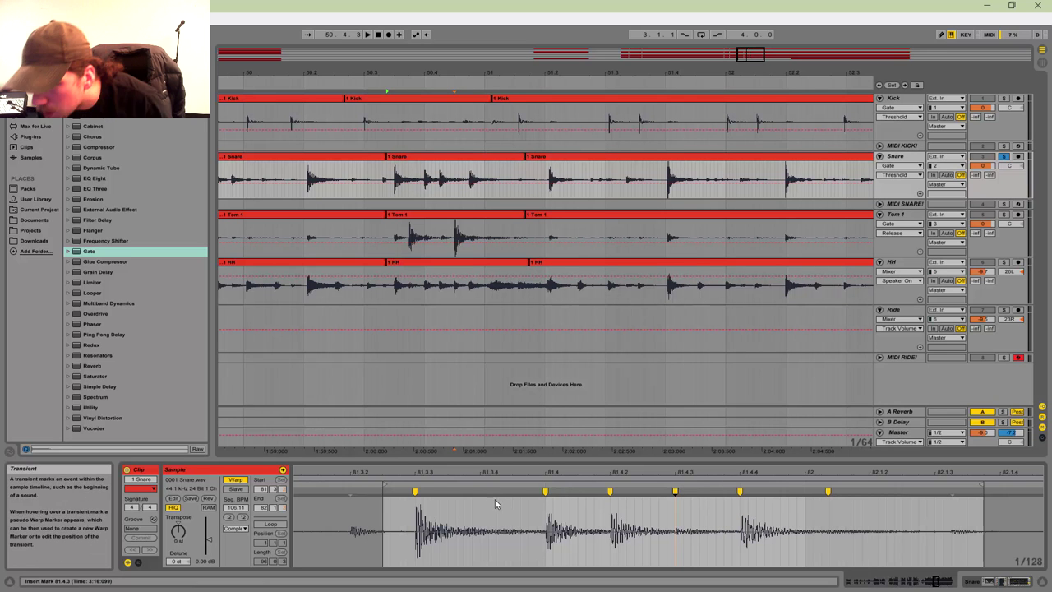
{"action": "key", "text": "space"}
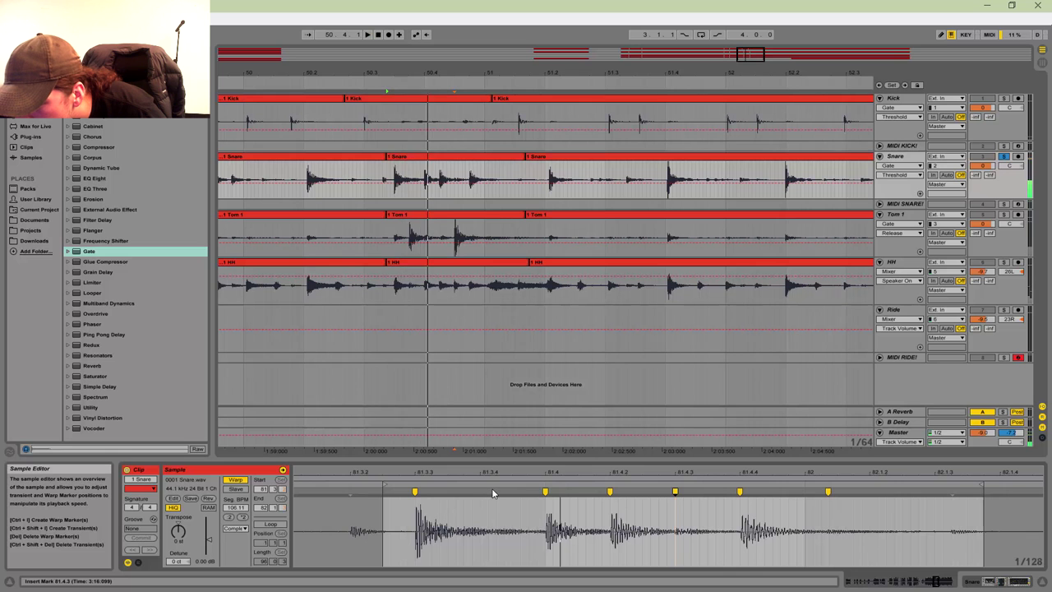
{"action": "key", "text": "space"}
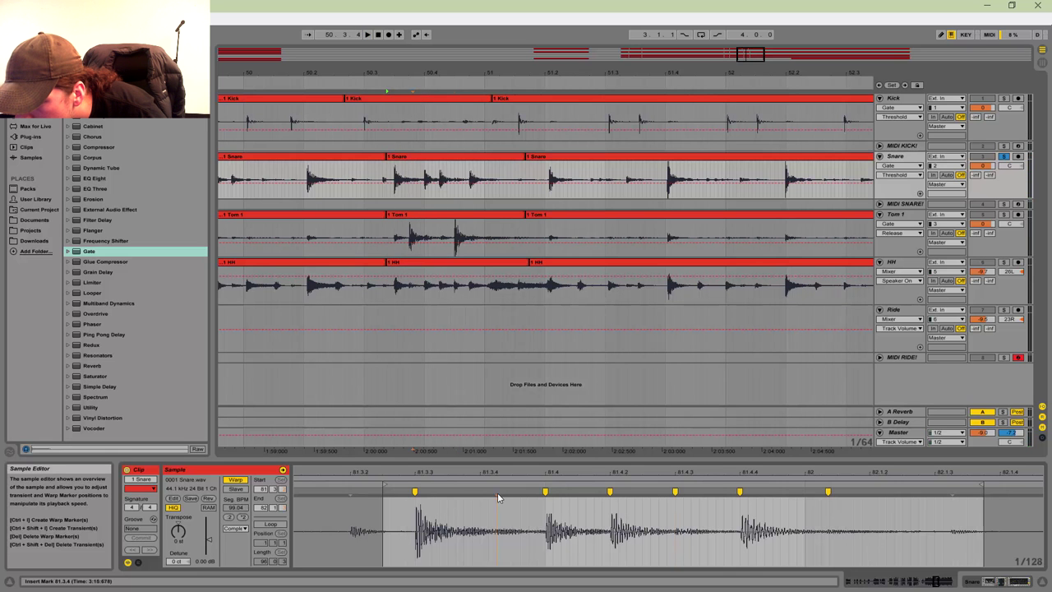
Step: Add a Snare warp marker near 81.3.4, after the fill's first loud hit, and nudge it slightly later while checking playback
{"action": "double_click", "coordinate": [481, 491]}
{"action": "key", "text": "space"}
{"action": "left_click_drag", "start_coordinate": [483, 492], "coordinate": [488, 491]}
{"action": "key", "text": "space"}
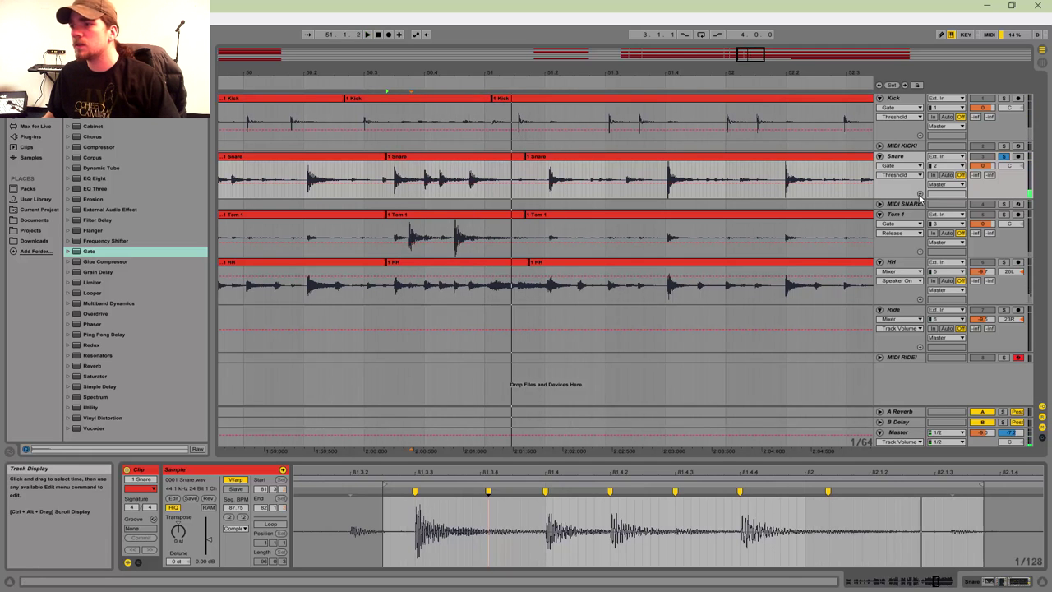
Step: Play the fill with Snare and Tom 1 soloed together, and again with all solos cleared
{"action": "left_click", "coordinate": [1003, 214]}
{"action": "key", "text": "space"}
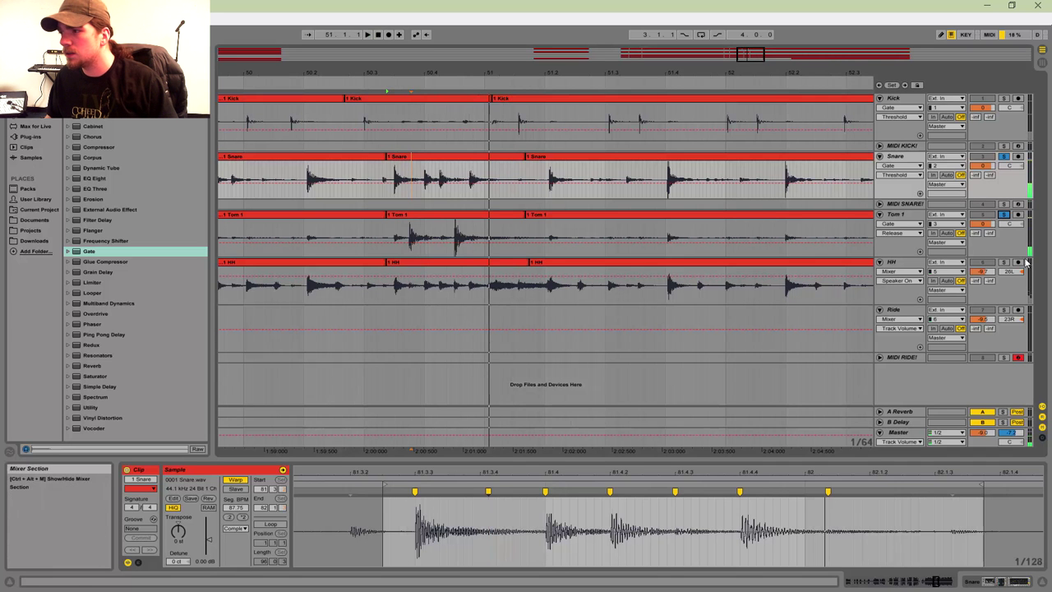
{"action": "left_click", "coordinate": [1006, 213]}
{"action": "key", "text": "space"}
{"action": "key", "text": "space"}
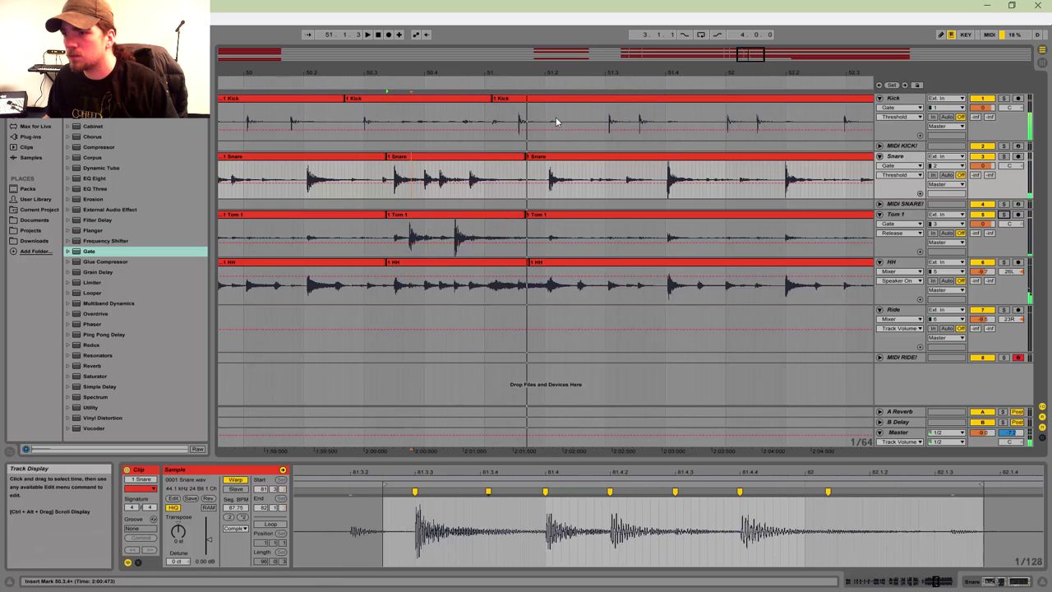
Step: Play the wider section around the fill from 49.3.3 with all drum tracks
{"action": "left_click_drag", "start_coordinate": [757, 56], "coordinate": [758, 45]}
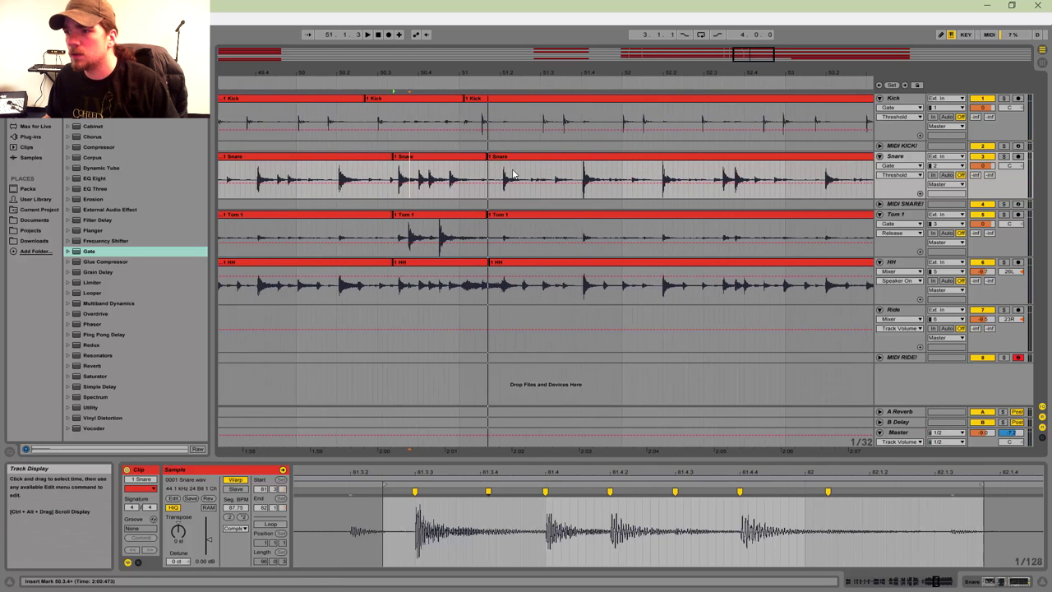
{"action": "left_click", "coordinate": [242, 198]}
{"action": "key", "text": "space"}
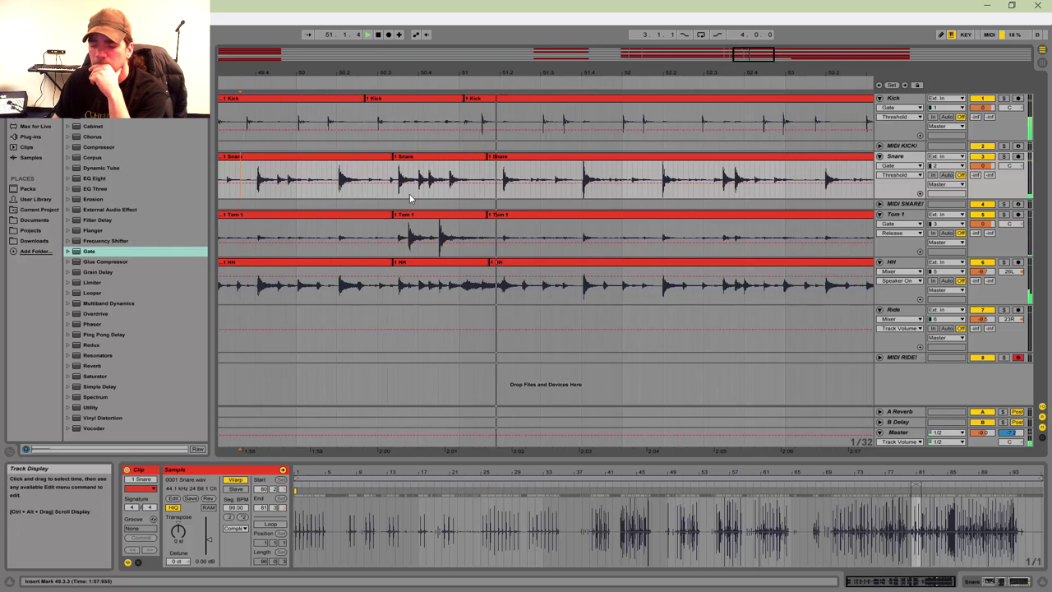
Step: Play the groove following the fill from 51.2.3 and again from the Kick clip boundary at 51.1.1
{"action": "left_click_drag", "start_coordinate": [753, 54], "coordinate": [750, 61]}
{"action": "key", "text": "space"}
{"action": "left_click", "coordinate": [405, 108]}
{"action": "key", "text": "space"}
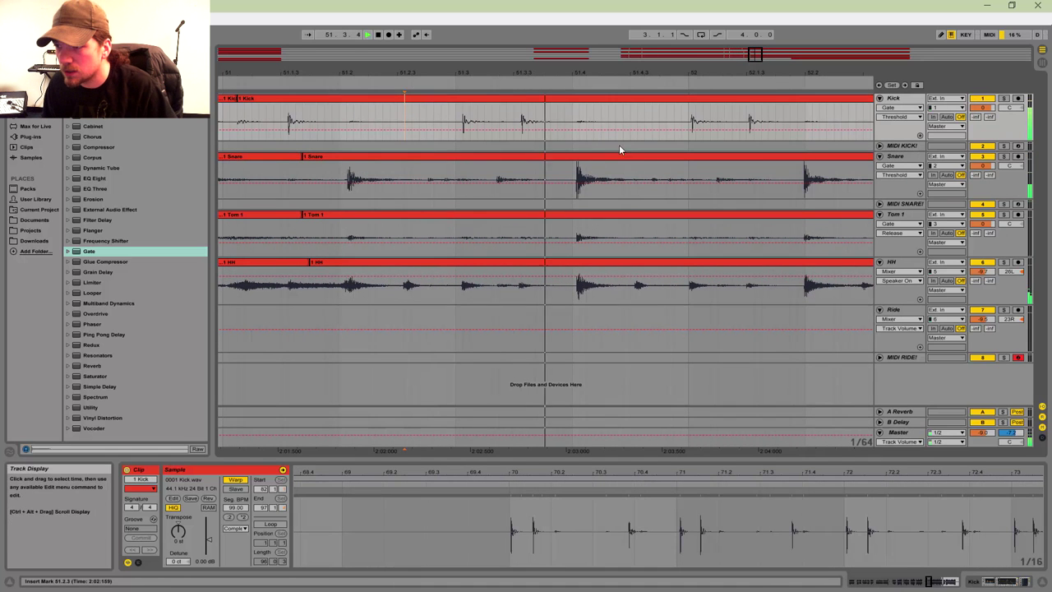
{"action": "key", "text": "space"}
{"action": "left_click", "coordinate": [237, 125]}
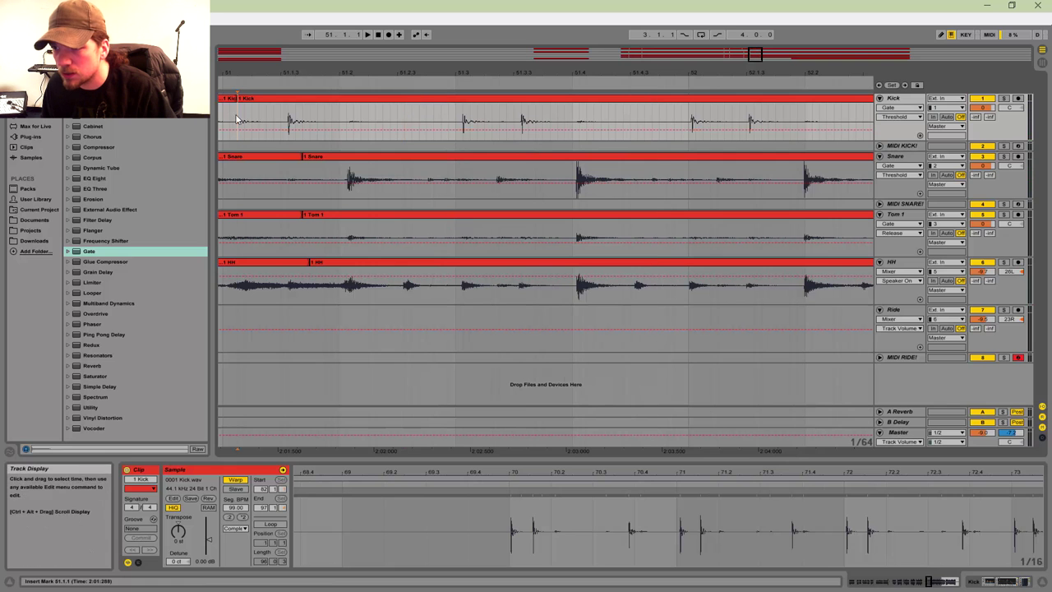
{"action": "key", "text": "space"}
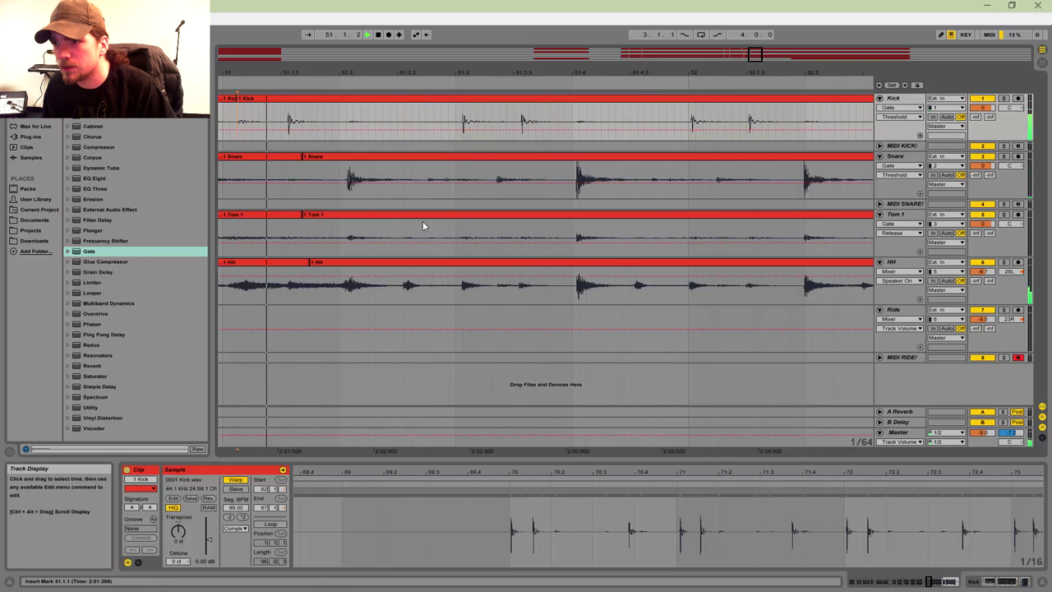
{"action": "key", "text": "space"}
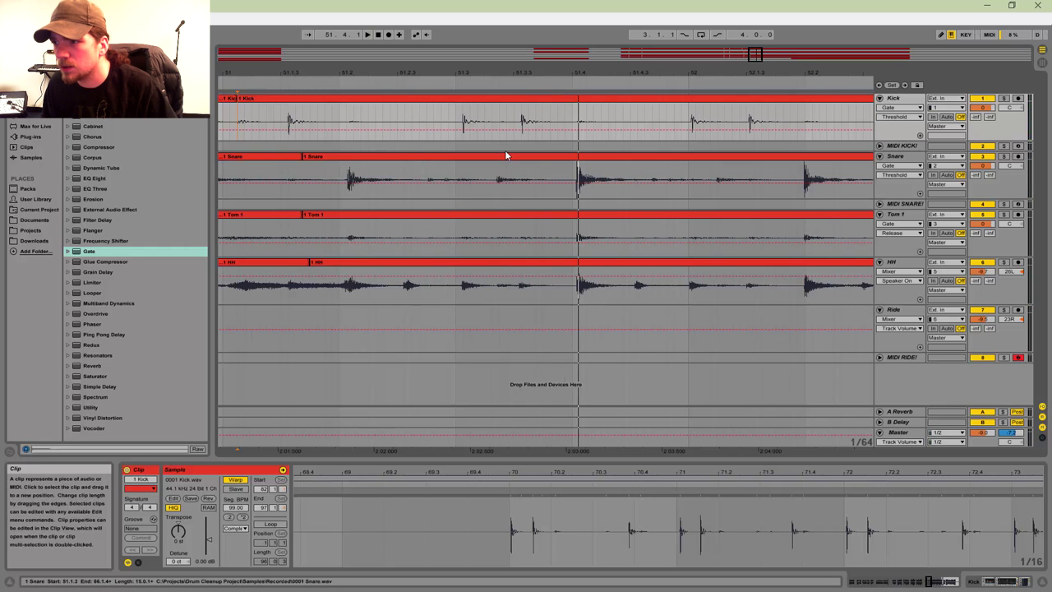
Step: Split the Snare, Tom 1 and HH clips at 51.3.1 and 52.1.1
{"action": "left_click", "coordinate": [579, 181]}
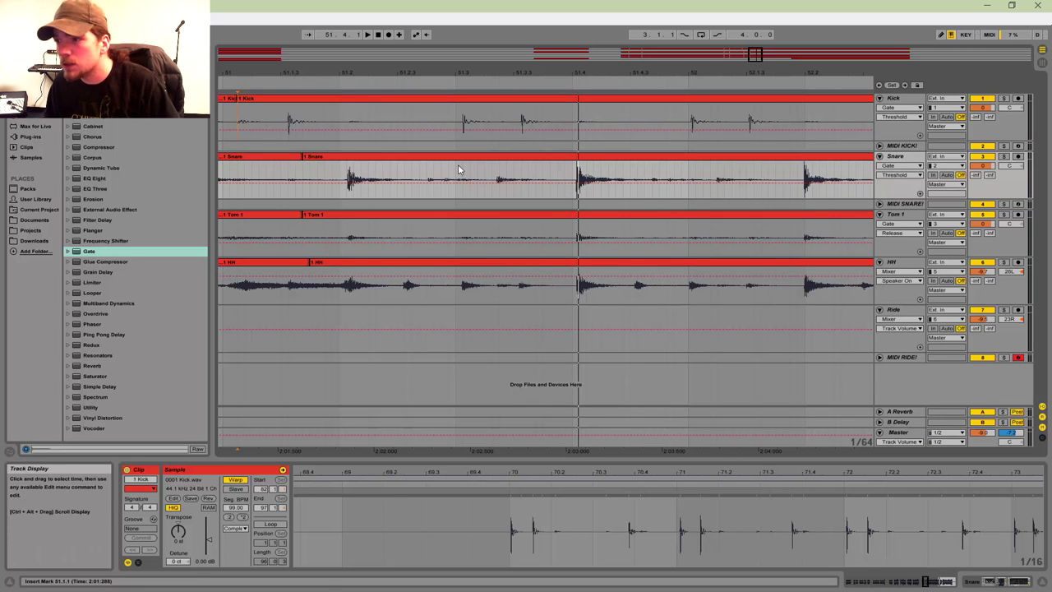
{"action": "left_click_drag", "start_coordinate": [456, 171], "coordinate": [688, 298]}
{"action": "key", "text": "ctrl+e"}
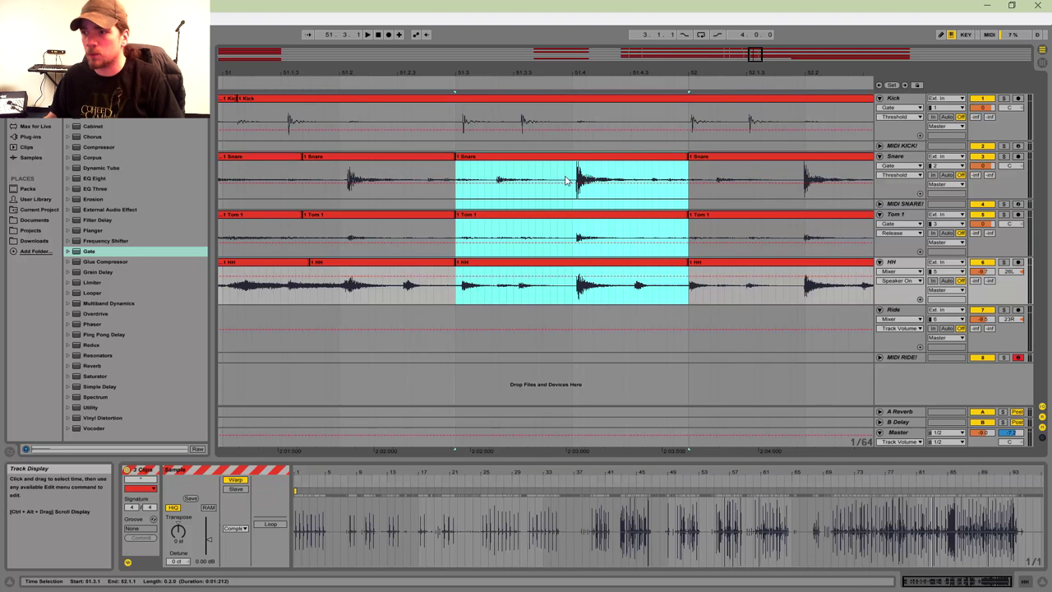
Step: In the new Snare clip, anchor warp markers at 82.3 and the loud 82.4 hit, and shift the quiet hit between them later, just before 82.3.3
{"action": "left_click", "coordinate": [546, 165]}
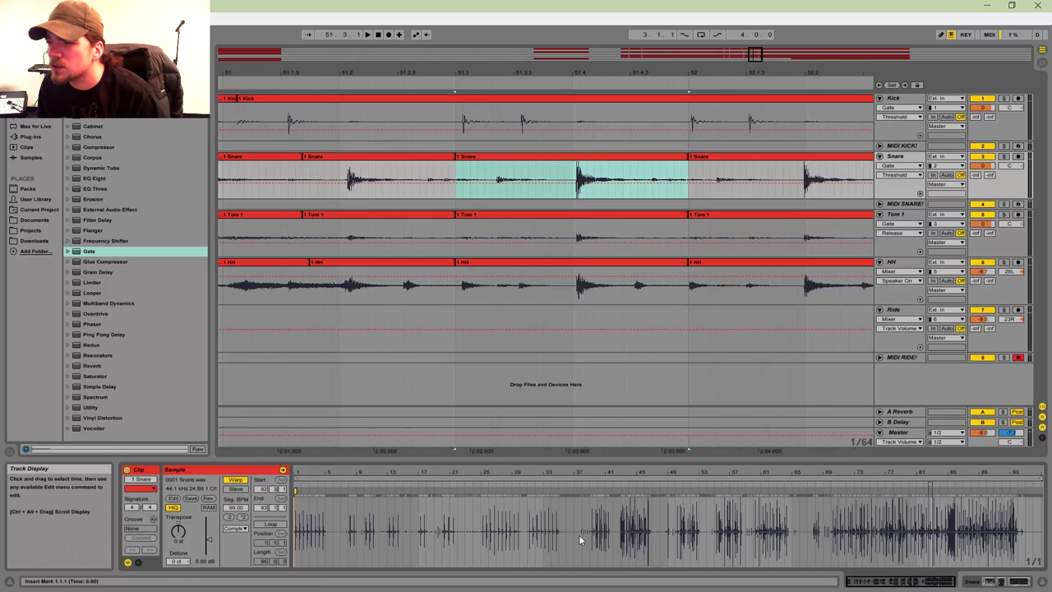
{"action": "left_click_drag", "start_coordinate": [933, 472], "coordinate": [681, 565]}
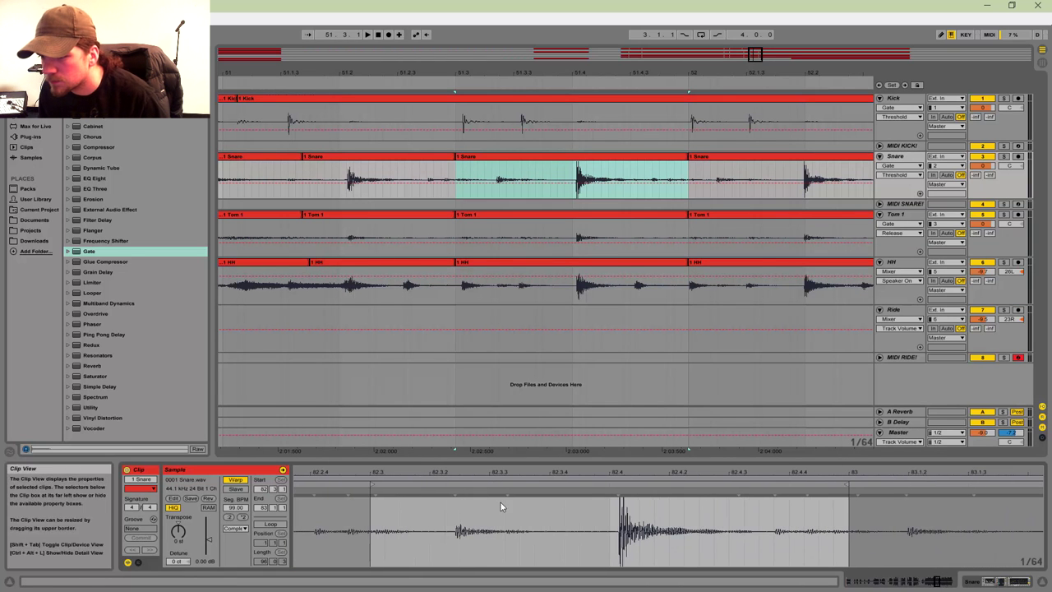
{"action": "double_click", "coordinate": [454, 492]}
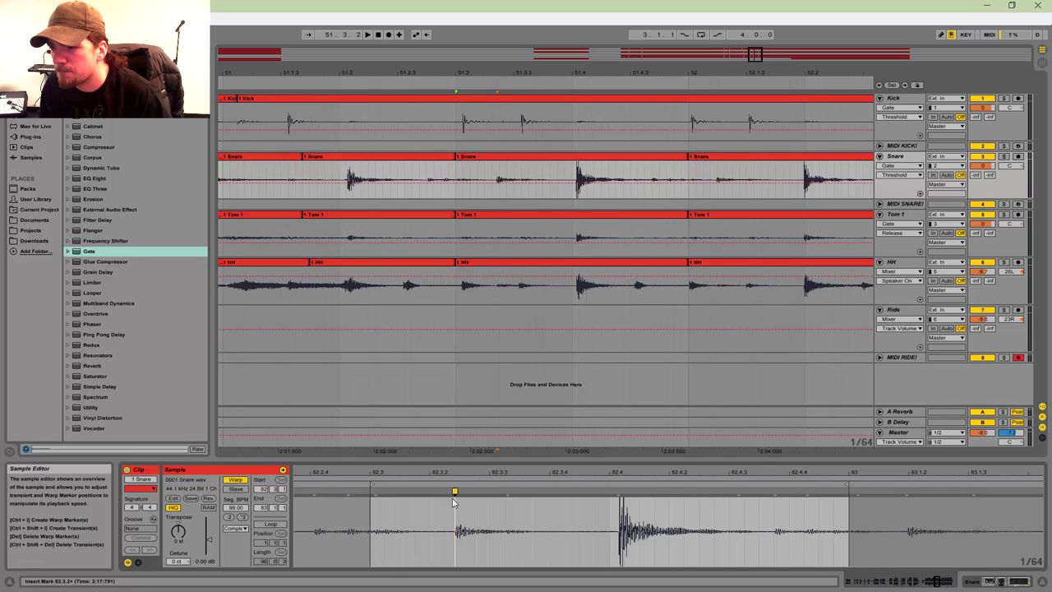
{"action": "left_click_drag", "start_coordinate": [456, 491], "coordinate": [475, 491]}
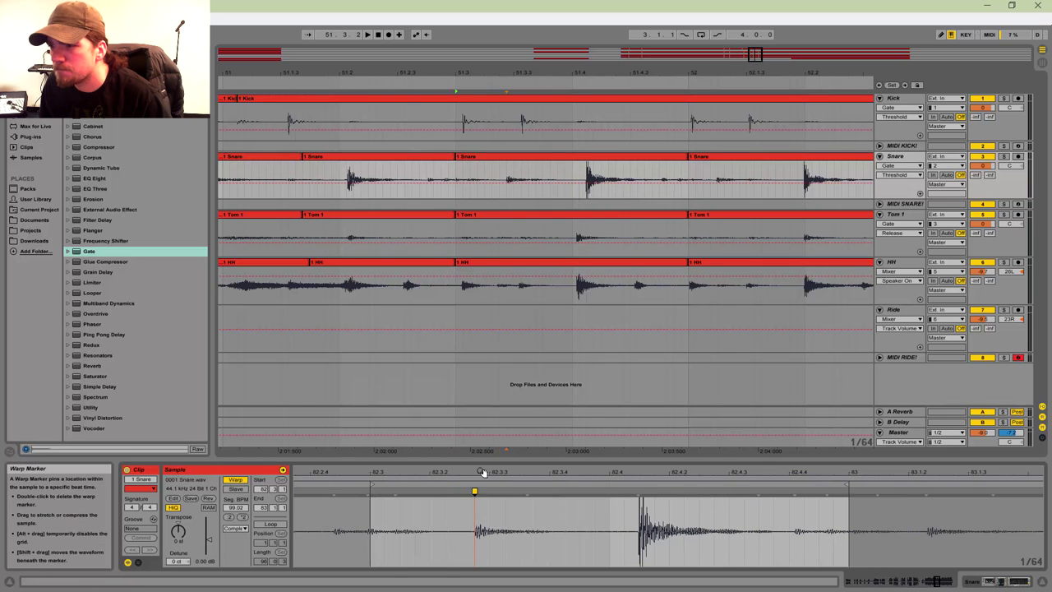
{"action": "key", "text": "ctrl+z"}
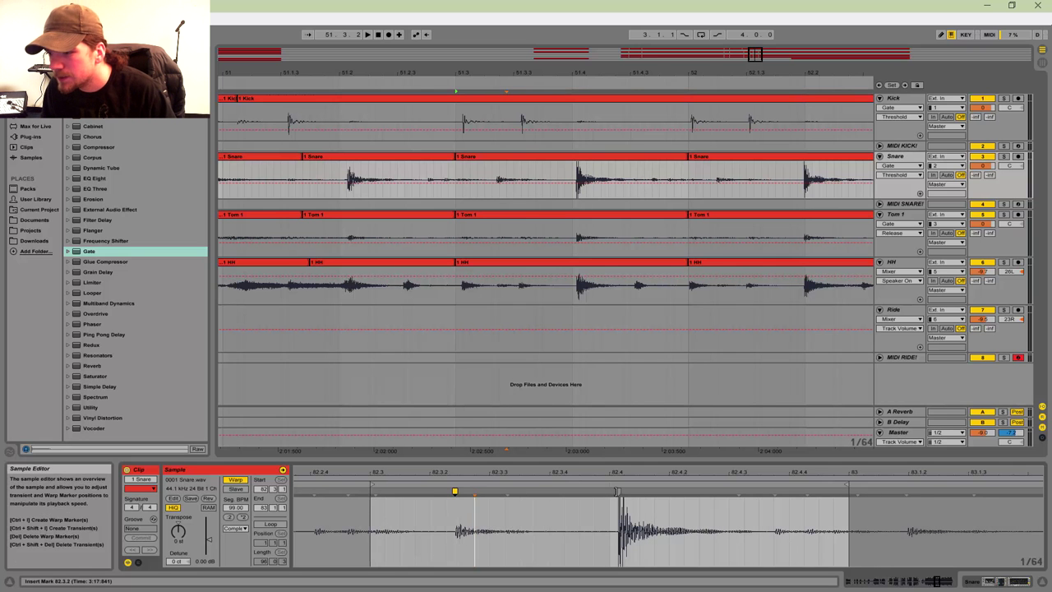
{"action": "double_click", "coordinate": [618, 491]}
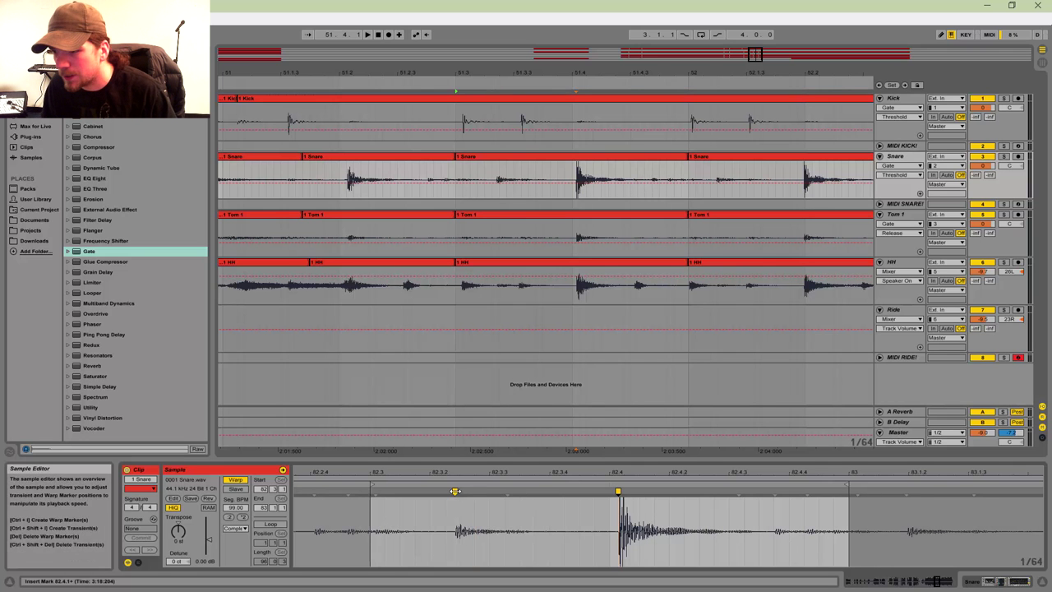
{"action": "double_click", "coordinate": [375, 493]}
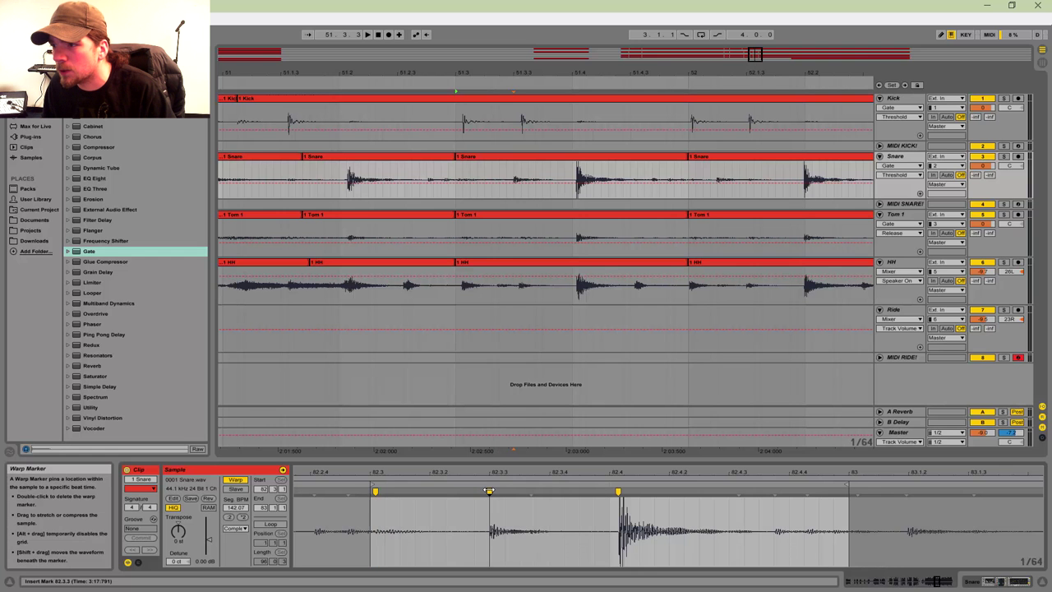
Step: In the matching HH clip, add warp markers on the two hits after 82.3 and the faint hit between them, nudging the faint one slightly later
{"action": "left_click", "coordinate": [526, 263]}
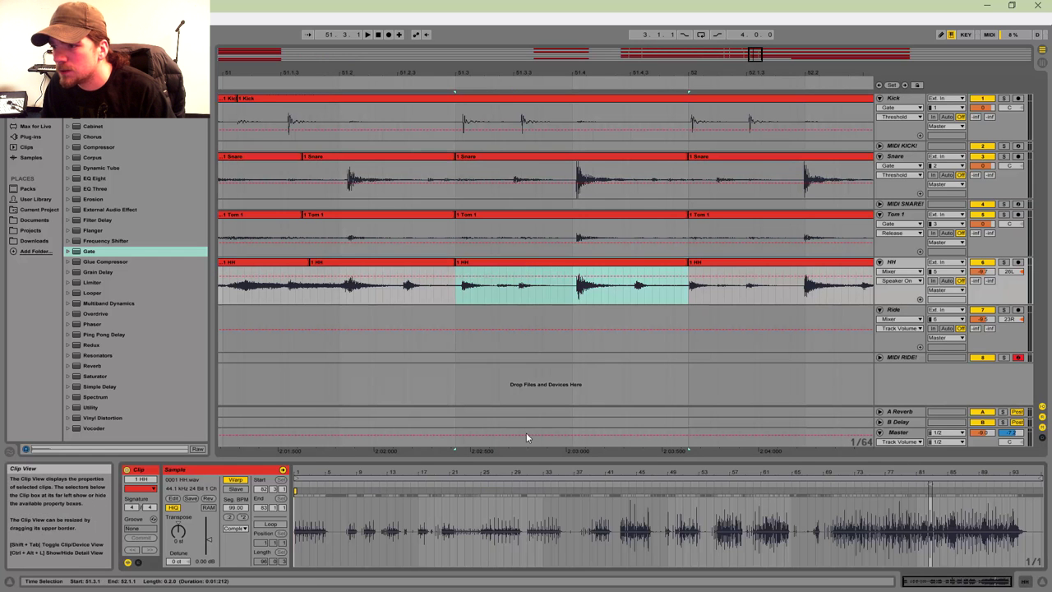
{"action": "left_click_drag", "start_coordinate": [931, 473], "coordinate": [640, 474]}
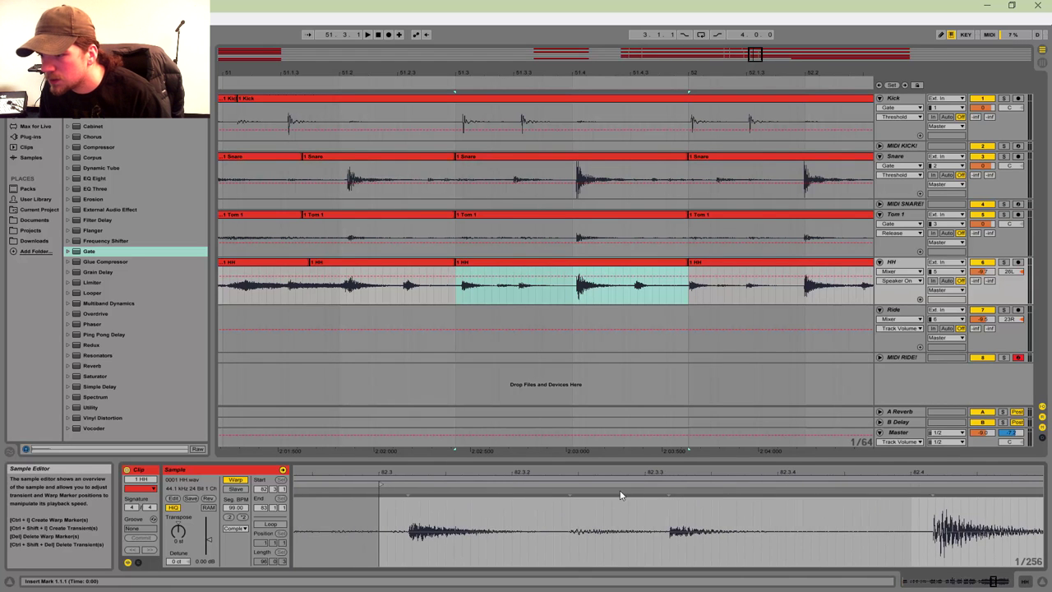
{"action": "double_click", "coordinate": [669, 493]}
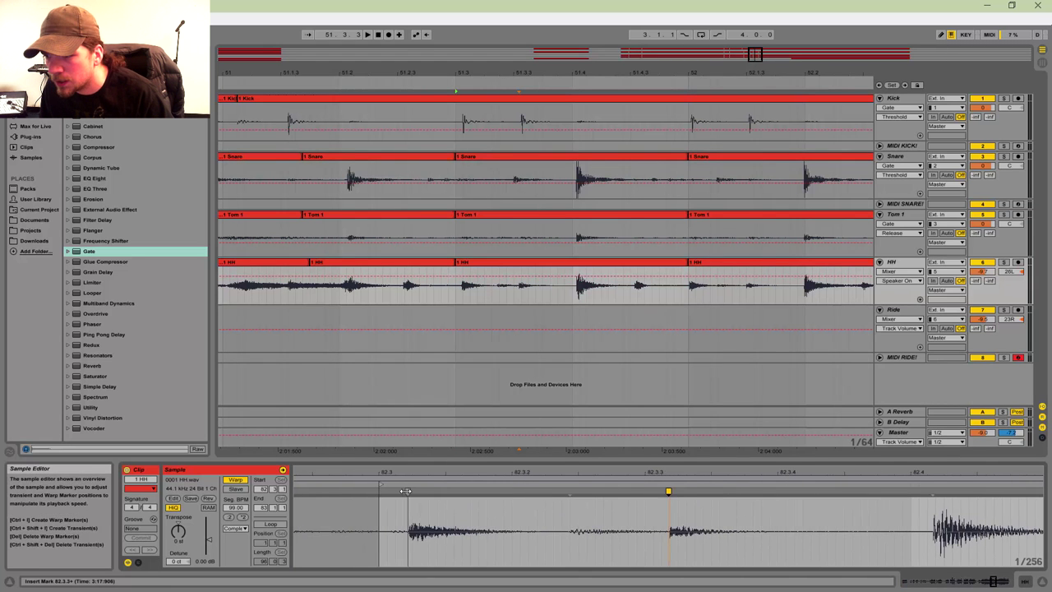
{"action": "double_click", "coordinate": [408, 491]}
{"action": "double_click", "coordinate": [569, 491]}
{"action": "left_click_drag", "start_coordinate": [569, 491], "coordinate": [577, 491]}
Step: Play all drum tracks from about 51.1.2 through the warped quiet hit
{"action": "key", "text": "space"}
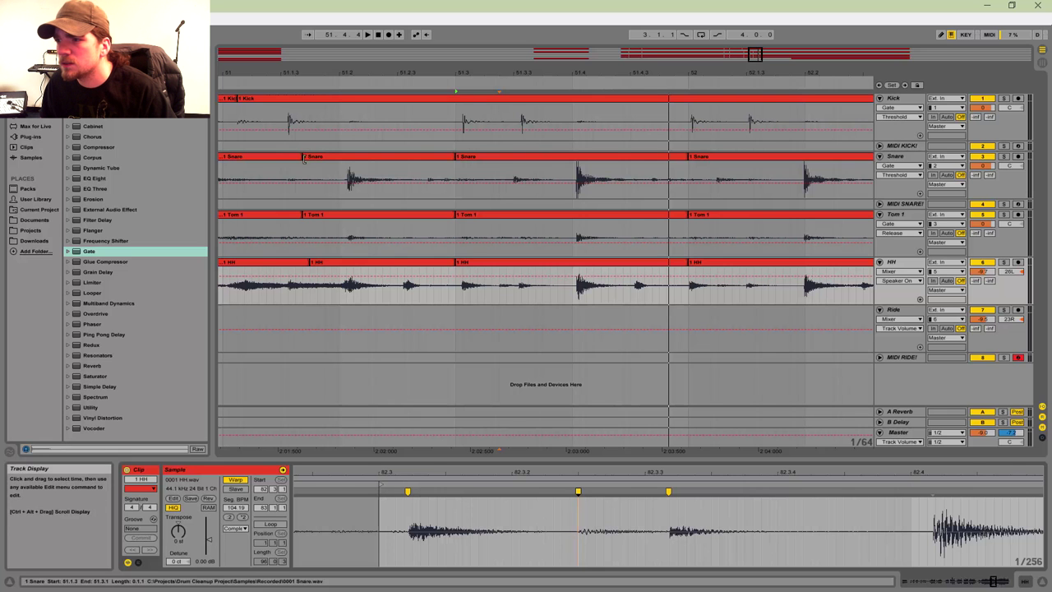
{"action": "left_click", "coordinate": [251, 163]}
{"action": "key", "text": "space"}
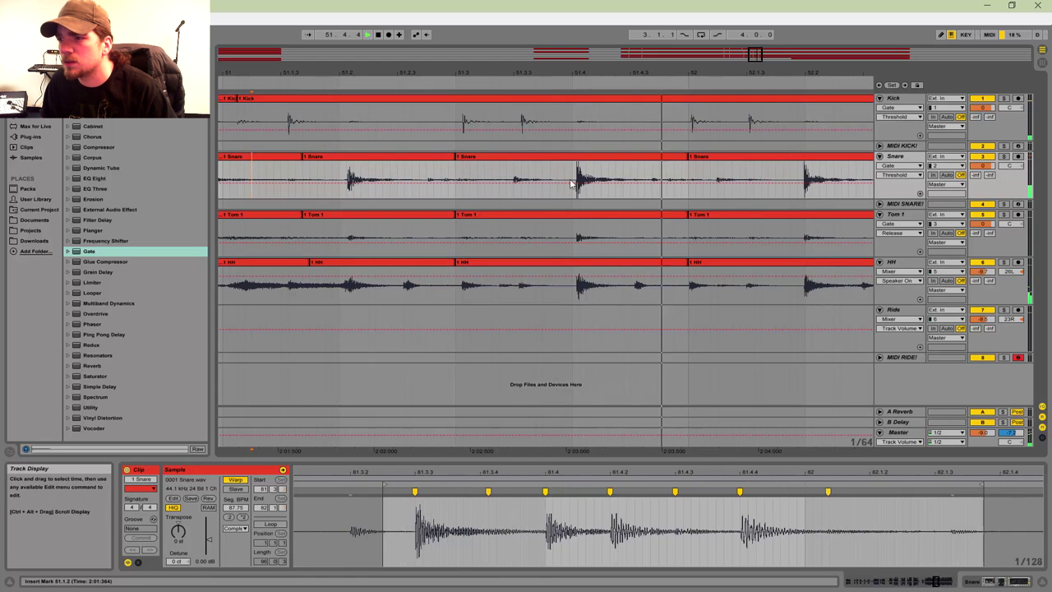
{"action": "key", "text": "space"}
Step: Move the middle warp markers in the Snare and HH clips earlier, to just before 82.3.2
{"action": "left_click", "coordinate": [527, 161]}
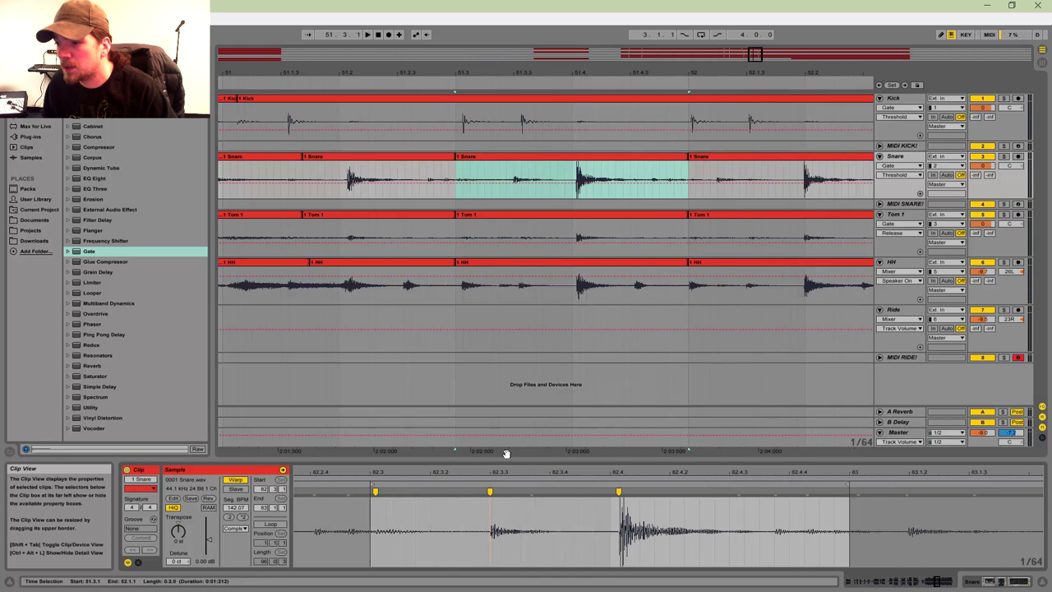
{"action": "left_click_drag", "start_coordinate": [489, 493], "coordinate": [442, 493]}
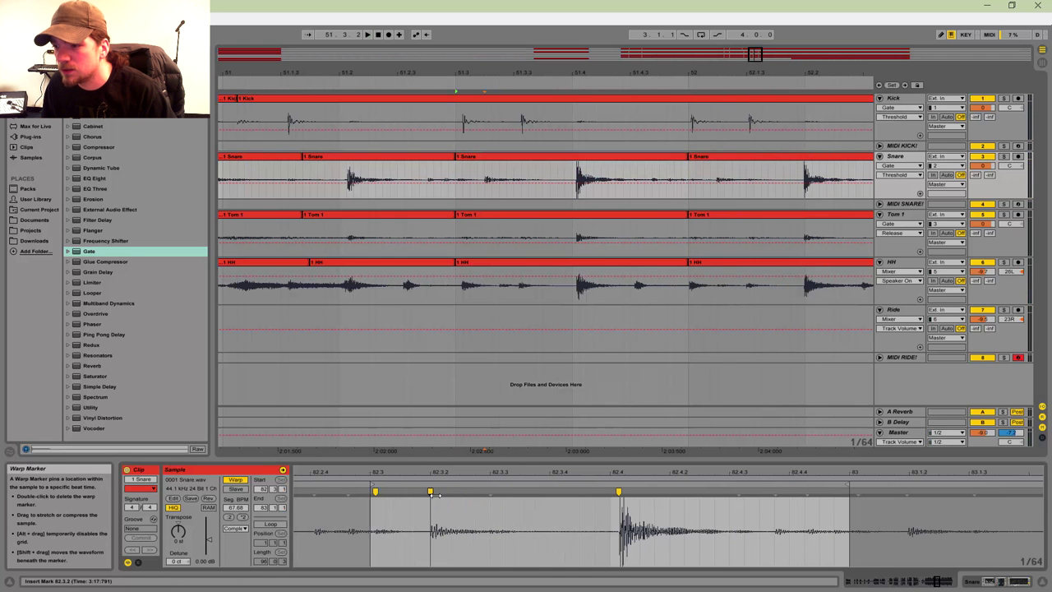
{"action": "left_click", "coordinate": [512, 276]}
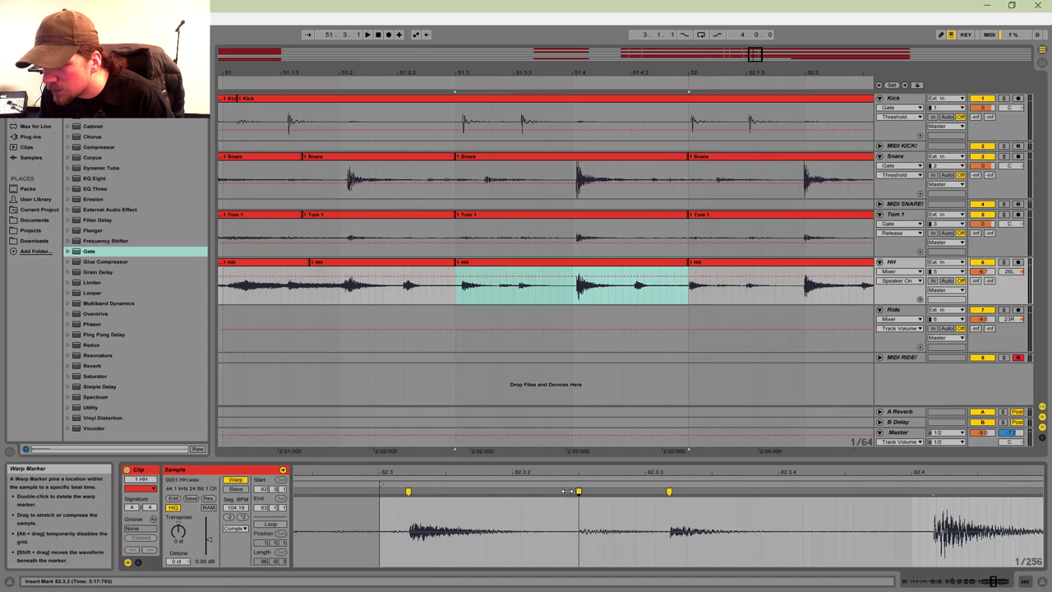
{"action": "left_click_drag", "start_coordinate": [580, 493], "coordinate": [510, 492]}
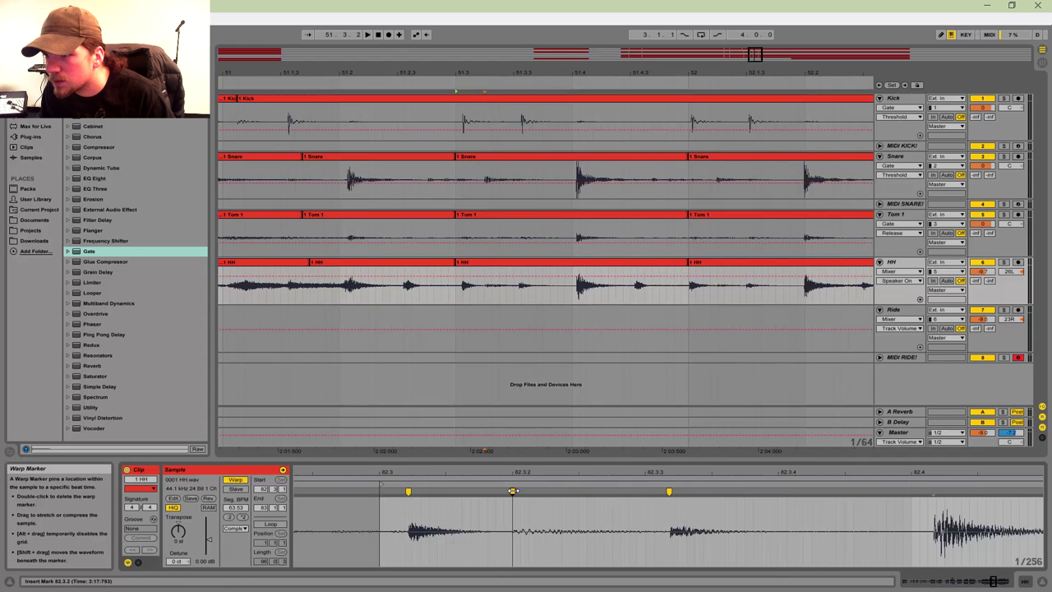
Step: Play the section again from 51.1.2 to check the earlier placement of the quiet Snare hit
{"action": "left_click", "coordinate": [273, 205]}
{"action": "key", "text": "space"}
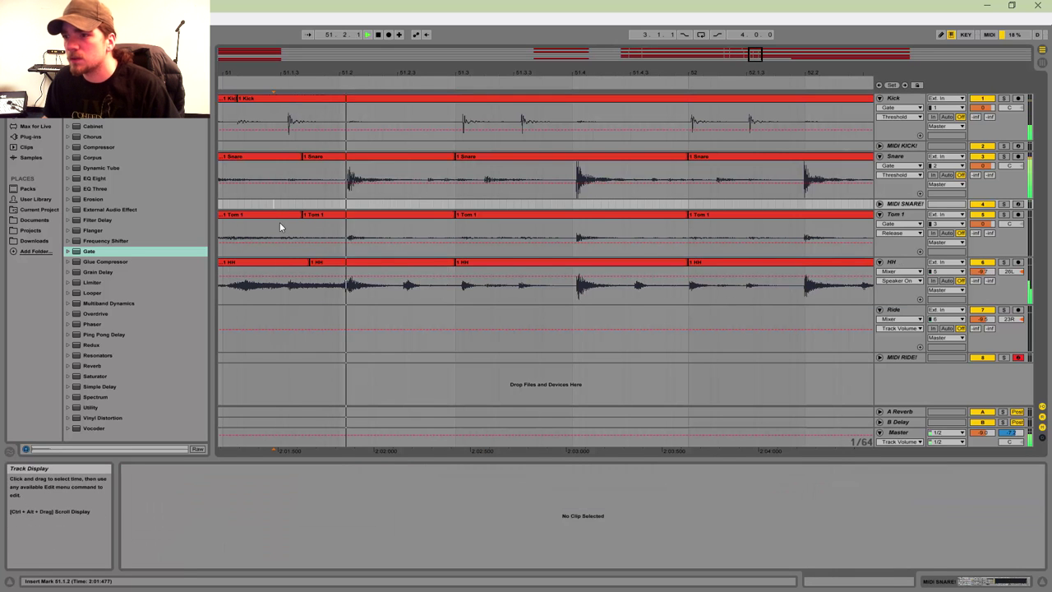
{"action": "left_click", "coordinate": [512, 158]}
{"action": "key", "text": "space"}
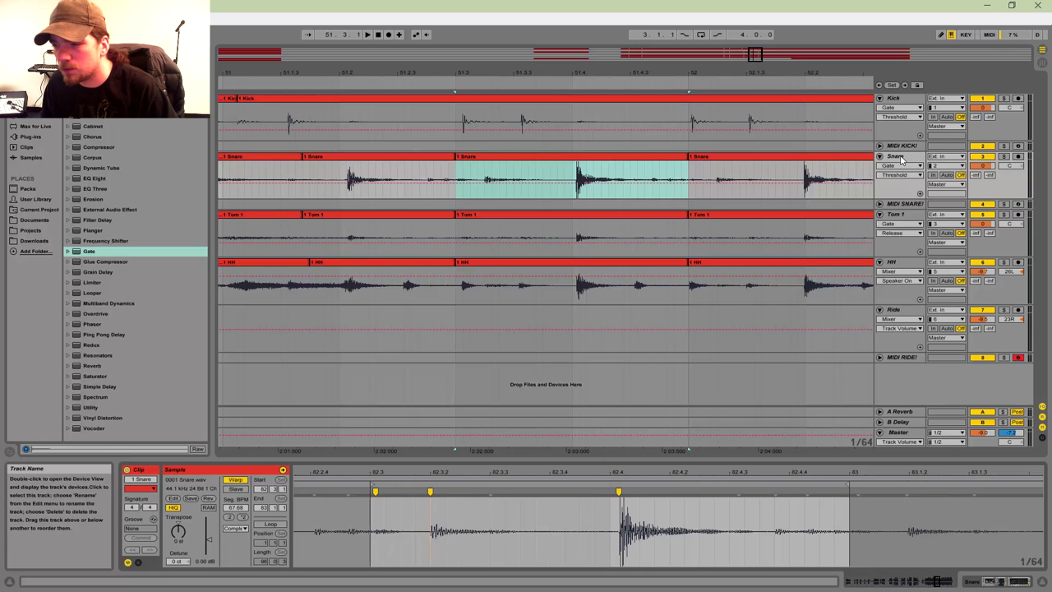
Step: Split the Snare clip from the quiet hit near 51.3.2 to just before the 51.4 hit, and raise that piece's gain
{"action": "left_click_drag", "start_coordinate": [486, 174], "coordinate": [559, 178]}
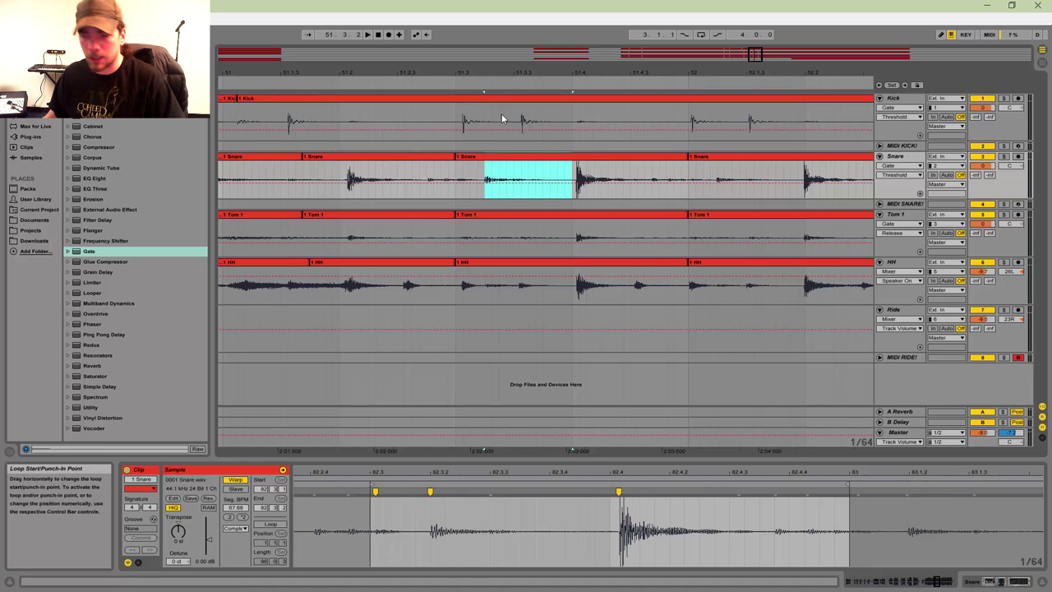
{"action": "key", "text": "ctrl+e"}
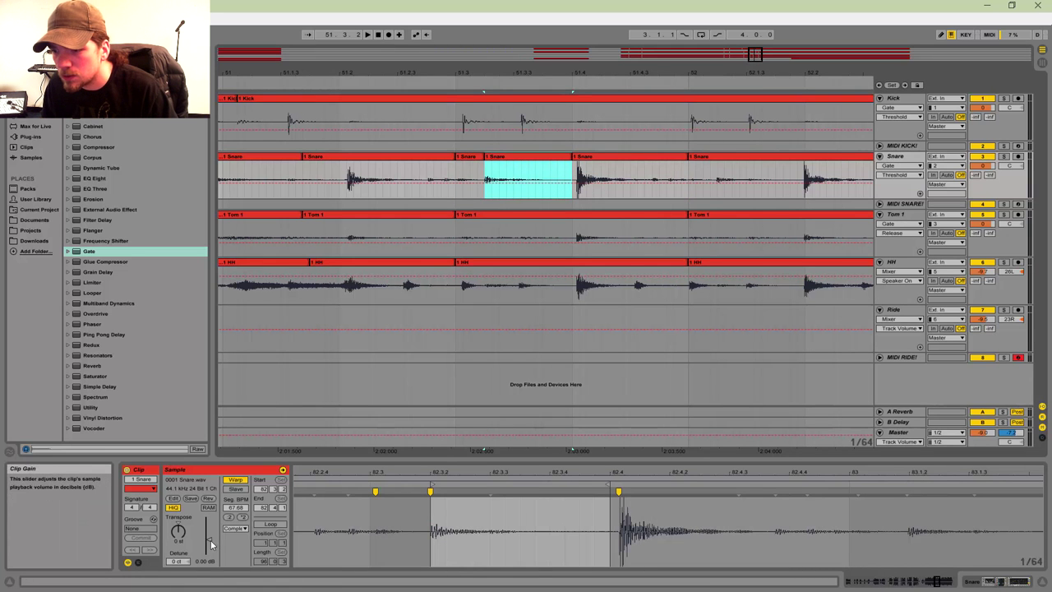
{"action": "left_click_drag", "start_coordinate": [209, 539], "coordinate": [209, 536]}
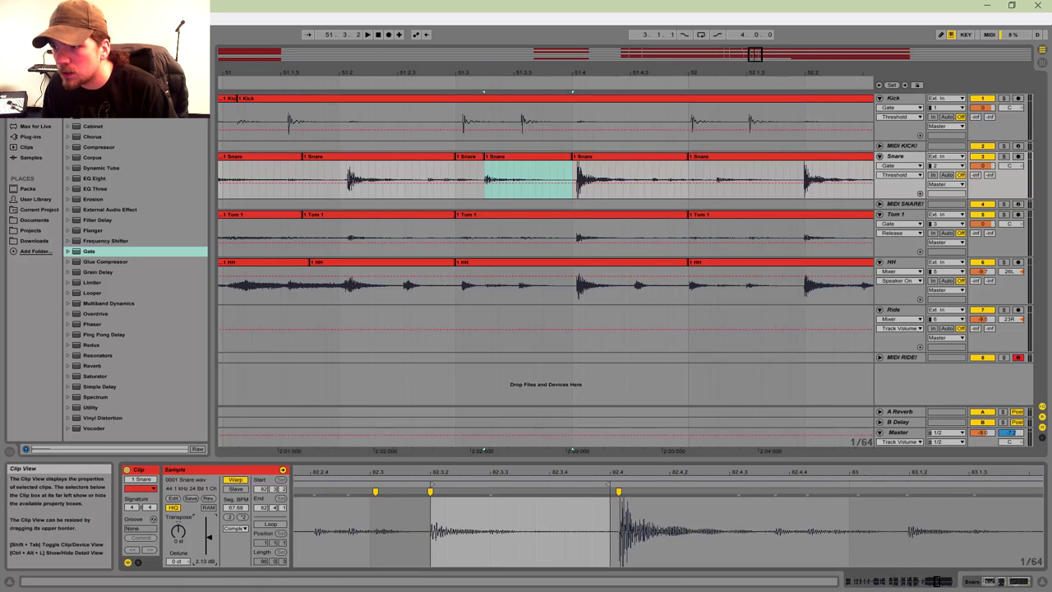
Step: Play the drums from 51.1.3 to check the louder quiet Snare hit
{"action": "key", "text": "space"}
{"action": "left_click", "coordinate": [285, 183]}
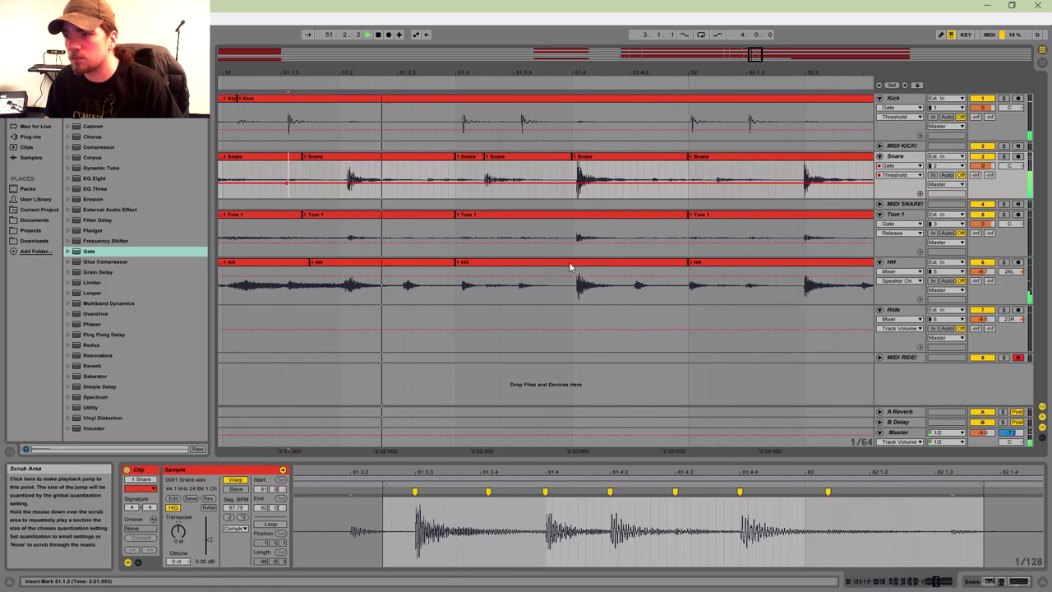
{"action": "key", "text": "space"}
Step: Solo and play HH, and try its middle warp marker close to 82.3.3 before returning it to just before 82.3.2
{"action": "left_click", "coordinate": [517, 263]}
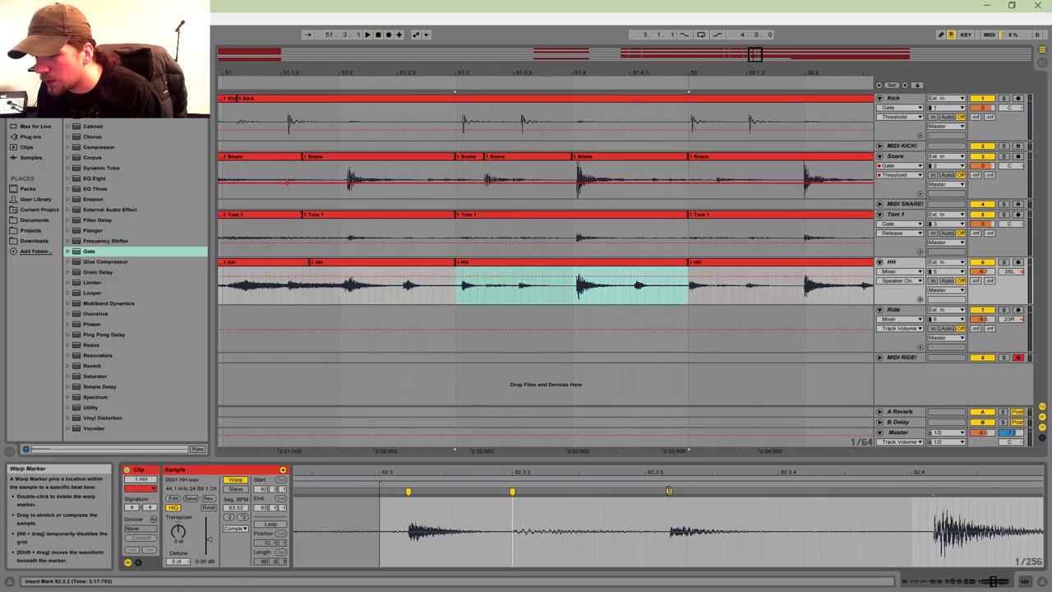
{"action": "key", "text": "space"}
{"action": "left_click", "coordinate": [1003, 263]}
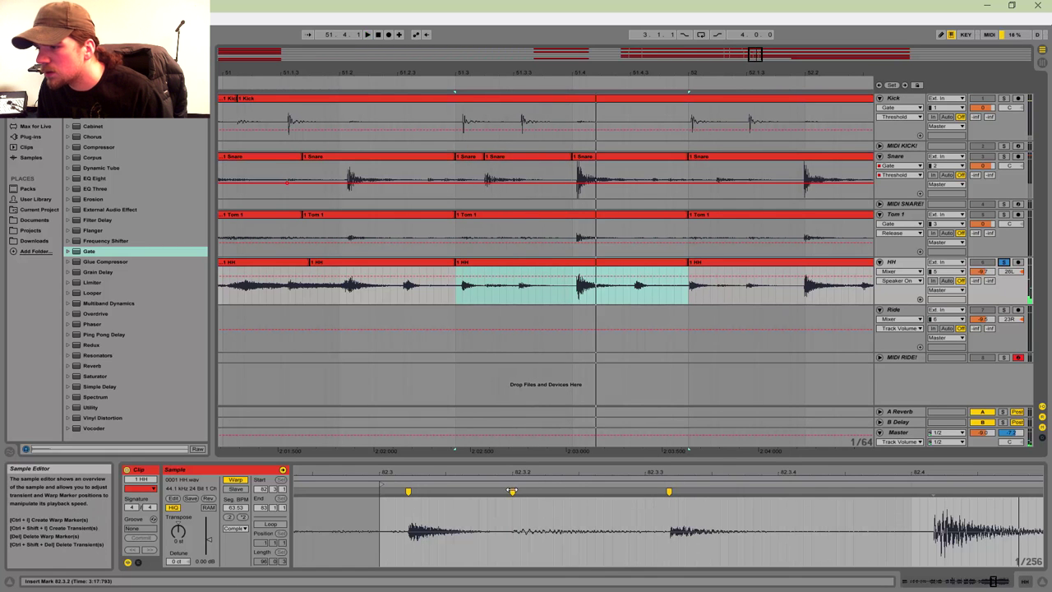
{"action": "left_click_drag", "start_coordinate": [511, 491], "coordinate": [663, 492]}
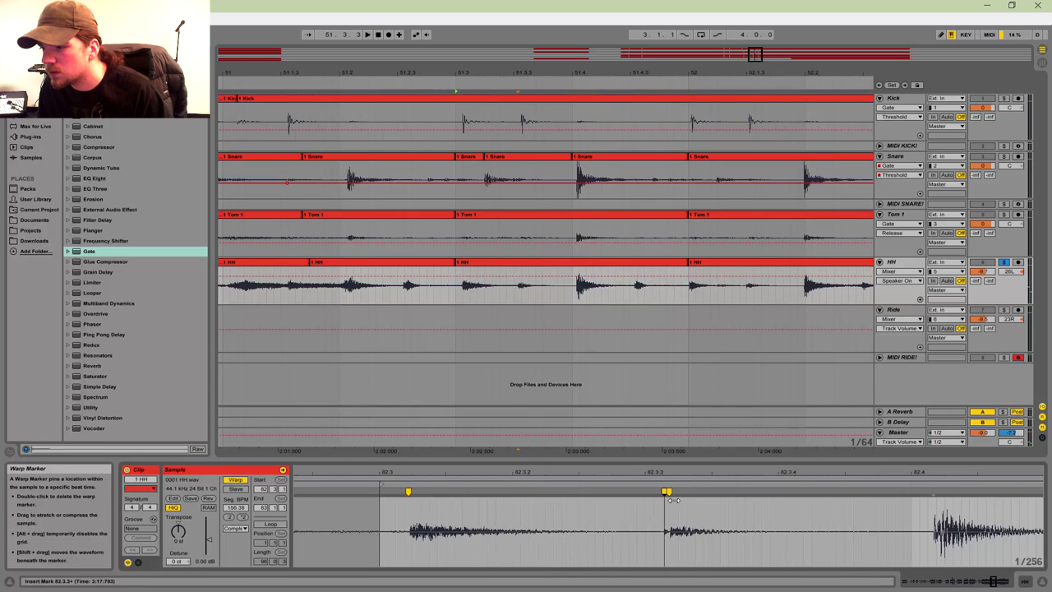
{"action": "left_click_drag", "start_coordinate": [537, 499], "coordinate": [513, 499]}
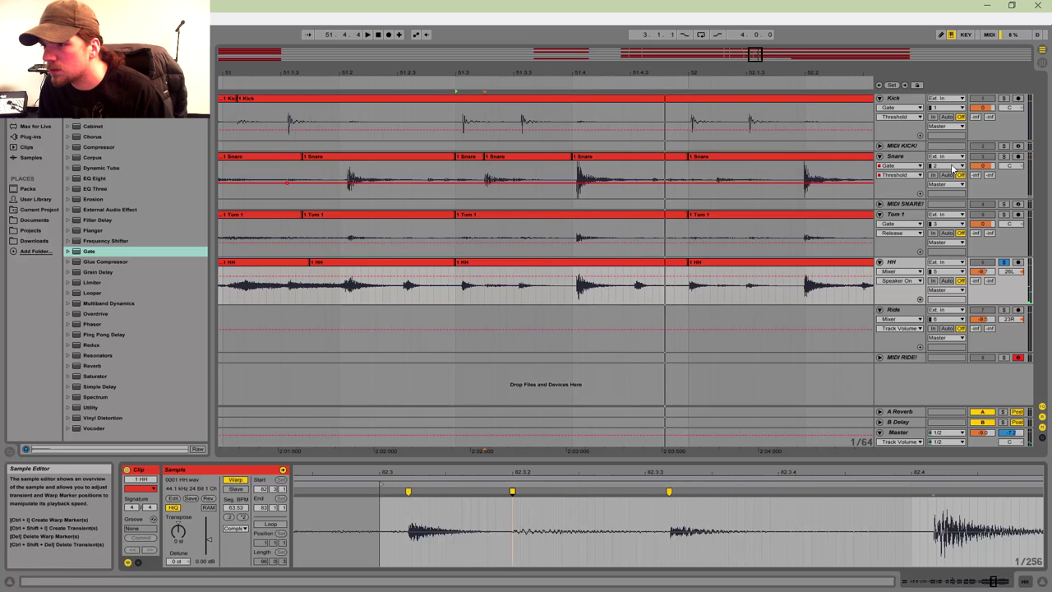
Step: Play the section around 51.3 with only the Snare soloed
{"action": "left_click", "coordinate": [500, 169]}
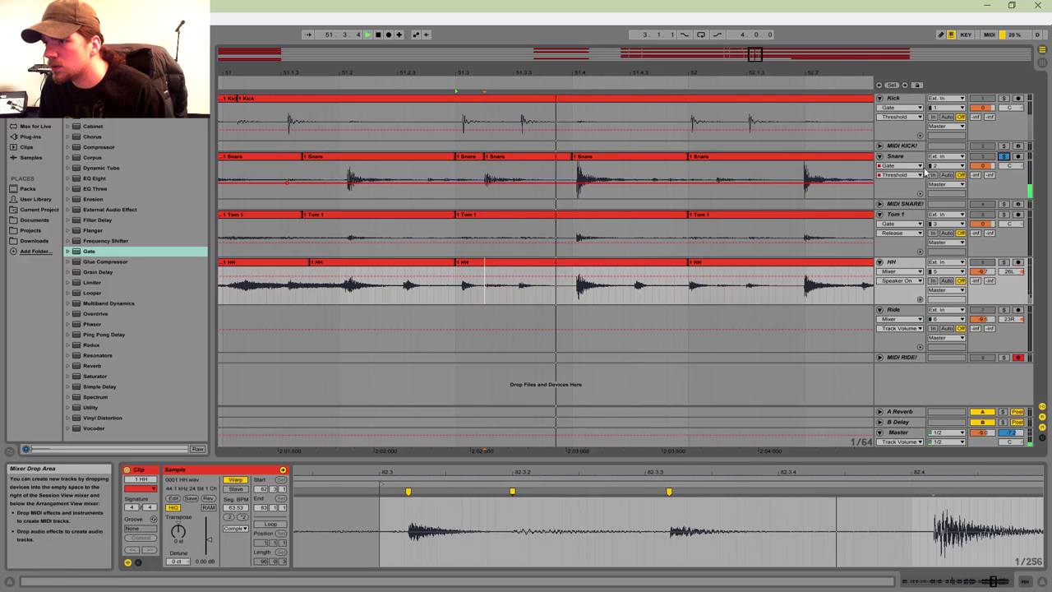
{"action": "left_click", "coordinate": [467, 158]}
{"action": "key", "text": "space"}
{"action": "key", "text": "space"}
{"action": "key", "text": "space"}
{"action": "key", "text": "space"}
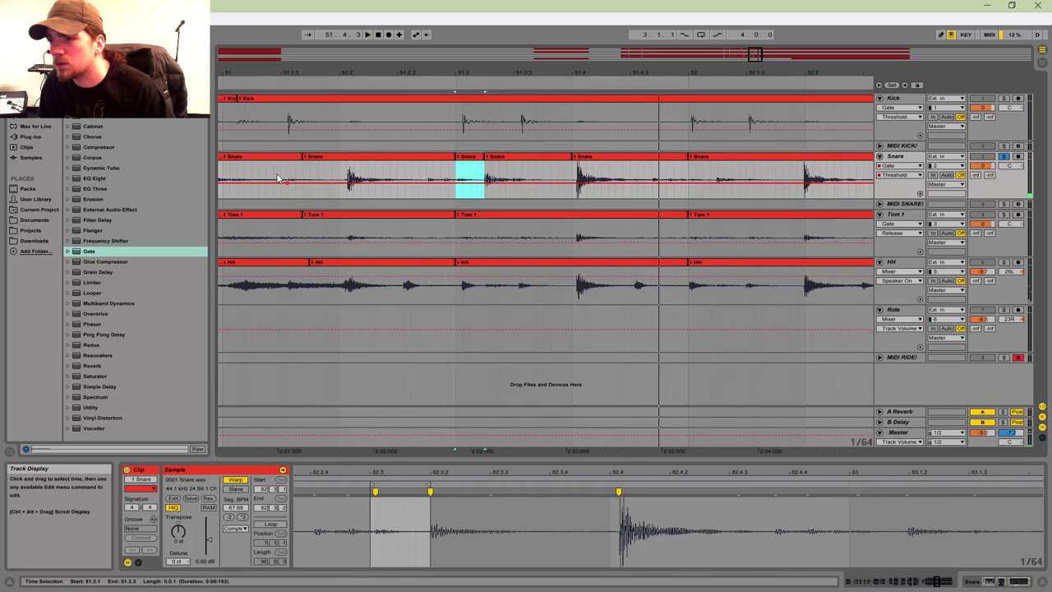
Step: Extend the Snare clip ending at 51.3.1 to the quiet hit near 51.3.2, and play from 51.1.1 with the Snare soloed and unsoloed
{"action": "left_click", "coordinate": [272, 168]}
{"action": "left_click", "coordinate": [453, 156]}
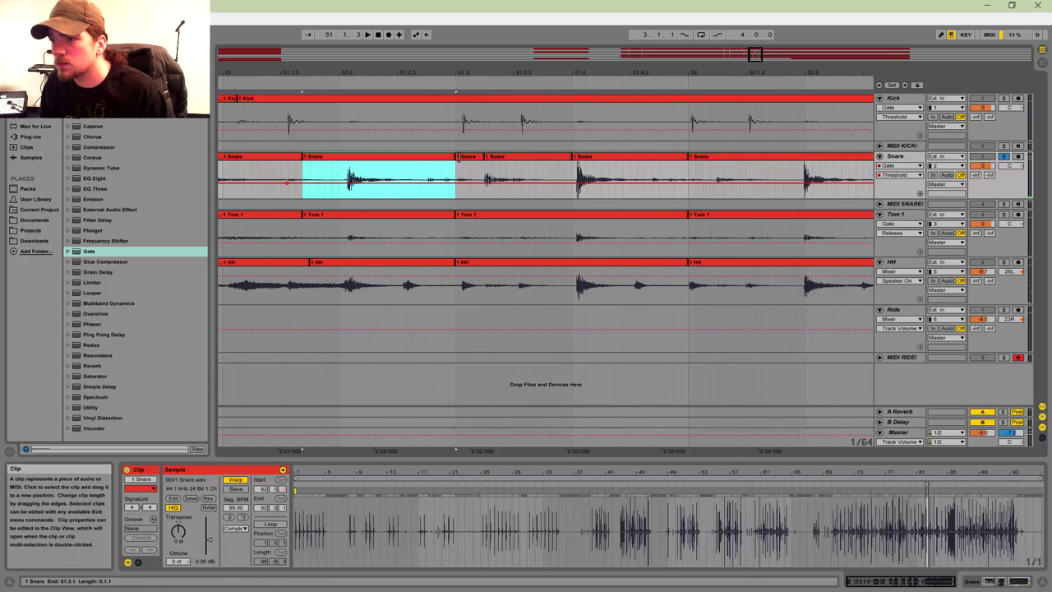
{"action": "left_click", "coordinate": [239, 171]}
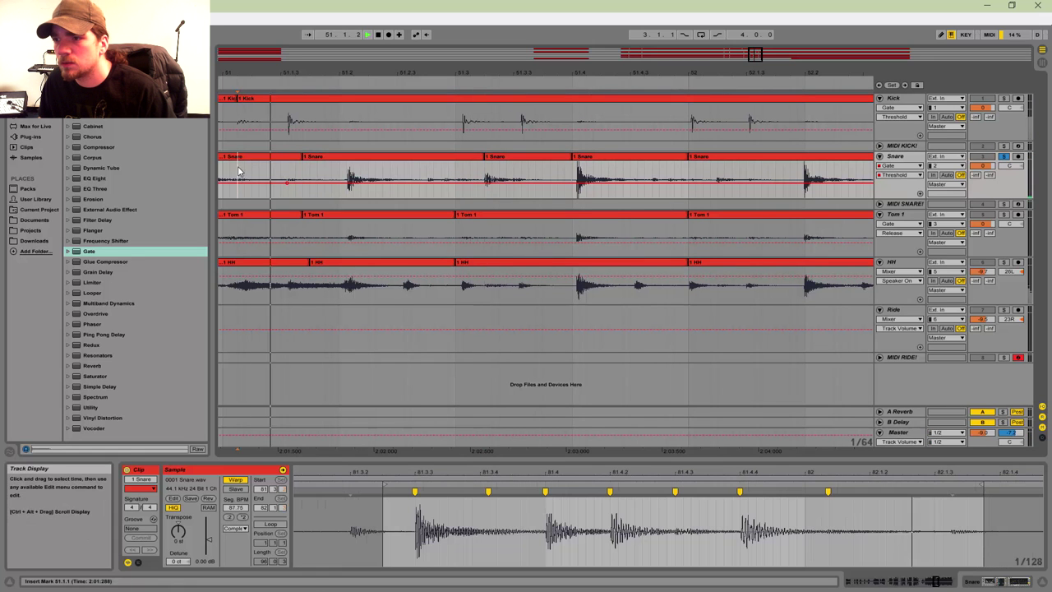
{"action": "left_click", "coordinate": [234, 159]}
{"action": "key", "text": "space"}
{"action": "left_click", "coordinate": [1004, 157]}
{"action": "key", "text": "space"}
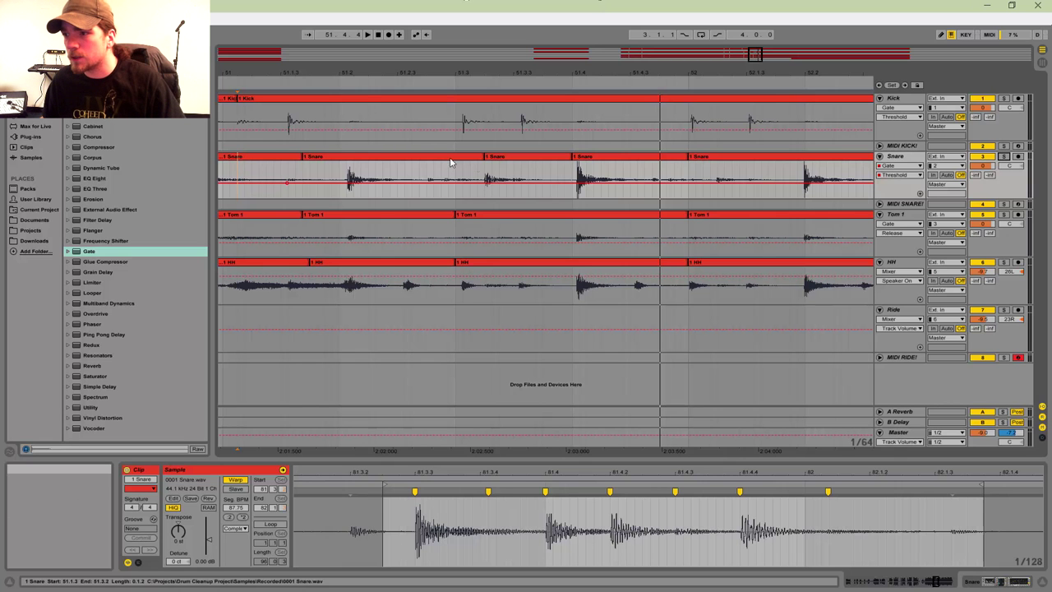
Step: Extend the preceding Snare and HH clips over the warped pieces up to 51.4.1, and play from 51.1.2
{"action": "left_click_drag", "start_coordinate": [456, 275], "coordinate": [571, 263]}
{"action": "left_click", "coordinate": [476, 159]}
{"action": "left_click", "coordinate": [481, 263], "text": "shift"}
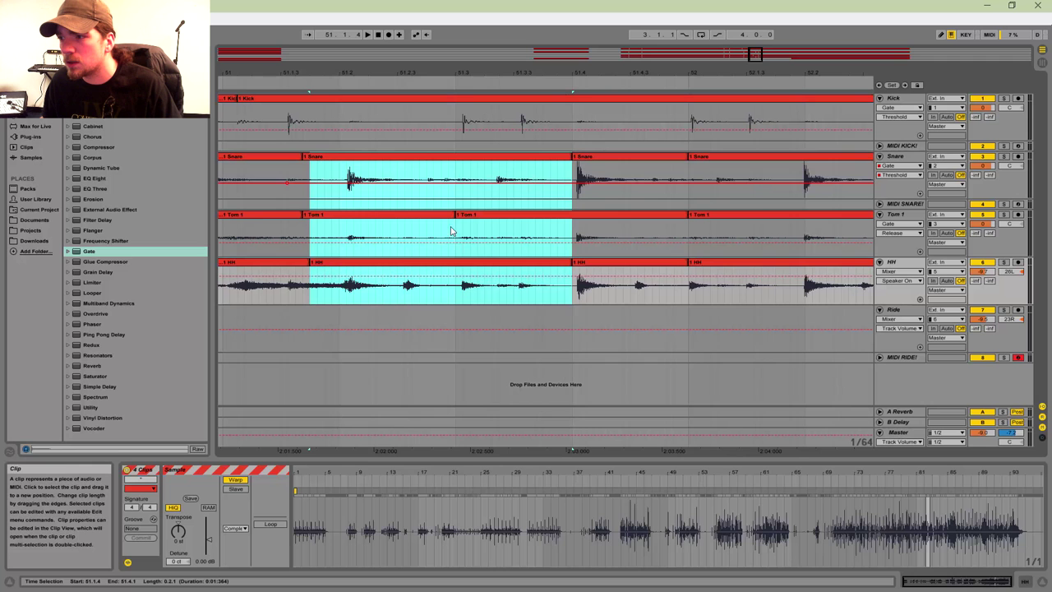
{"action": "left_click", "coordinate": [277, 172]}
{"action": "key", "text": "space"}
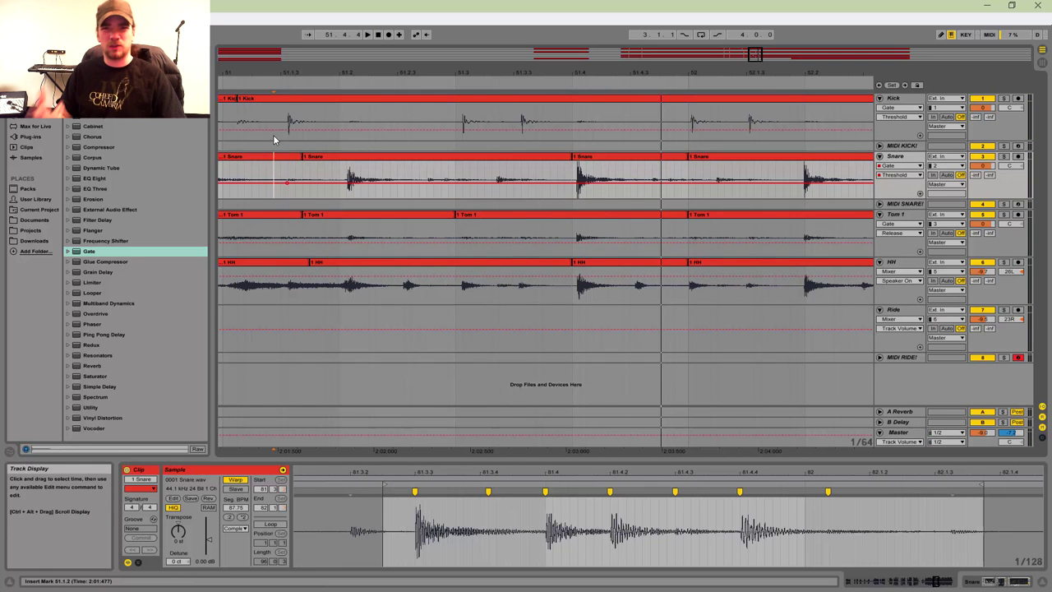
Step: Undo the last Snare and HH clip extensions around 51.3–51.4, and play from just before 51.3
{"action": "key", "text": "ctrl+z"}
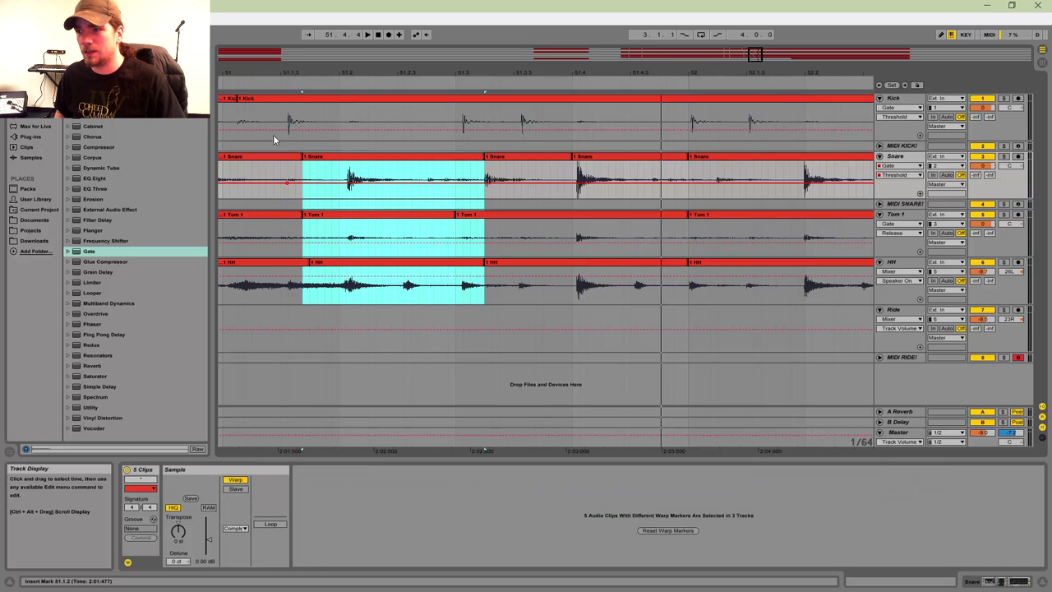
{"action": "key", "text": "space"}
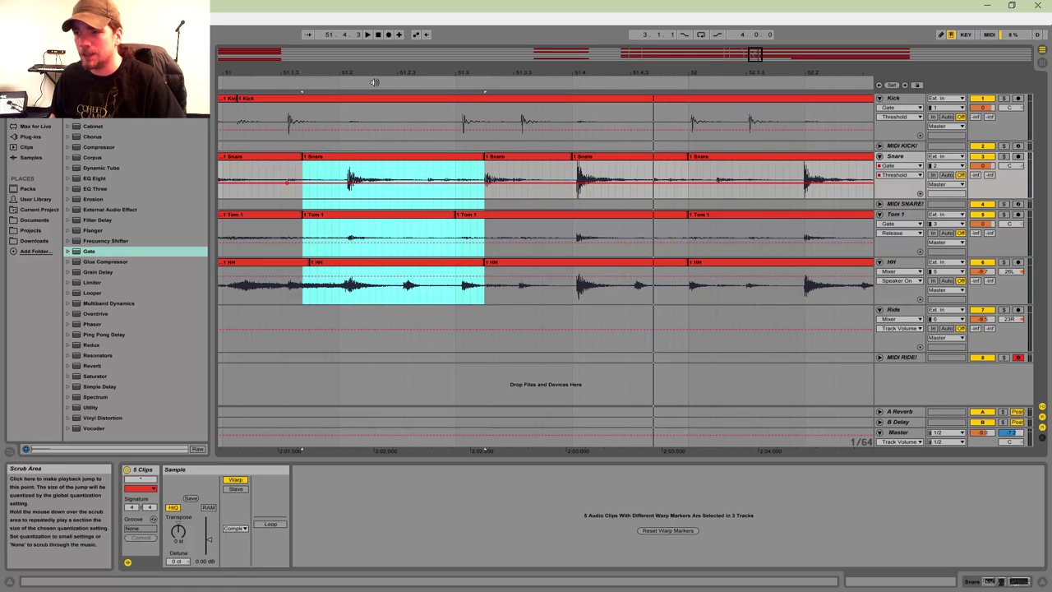
{"action": "mouse_move", "coordinate": [757, 53]}
{"action": "left_mouse_down"}
{"action": "mouse_move", "coordinate": [757, 20]}
{"action": "mouse_move", "coordinate": [771, 62]}
{"action": "left_mouse_up"}
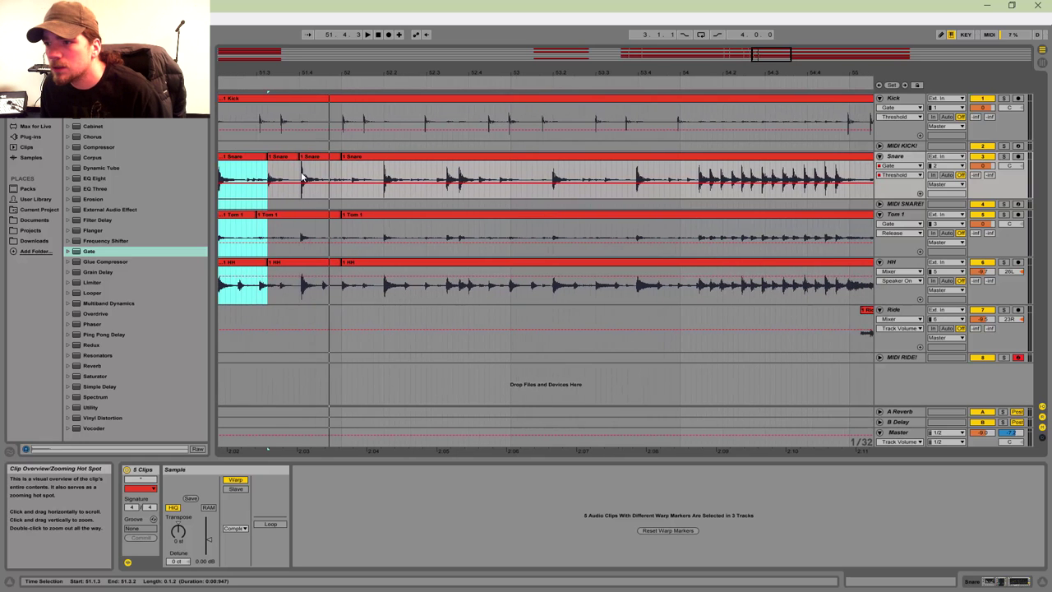
{"action": "left_click", "coordinate": [251, 123]}
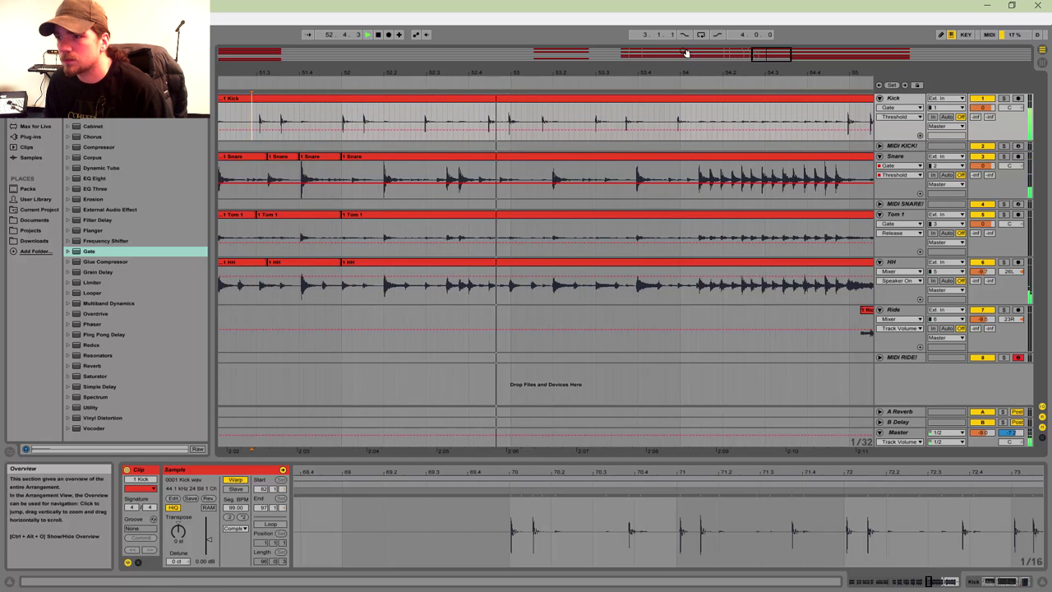
Step: Examine the Kick and Snare hits between 52.3 and 53, playing the passage from 52.2.4
{"action": "left_click_drag", "start_coordinate": [770, 54], "coordinate": [770, 60]}
{"action": "left_click_drag", "start_coordinate": [520, 72], "coordinate": [544, 116]}
{"action": "key", "text": "space"}
{"action": "left_click_drag", "start_coordinate": [527, 122], "coordinate": [578, 120]}
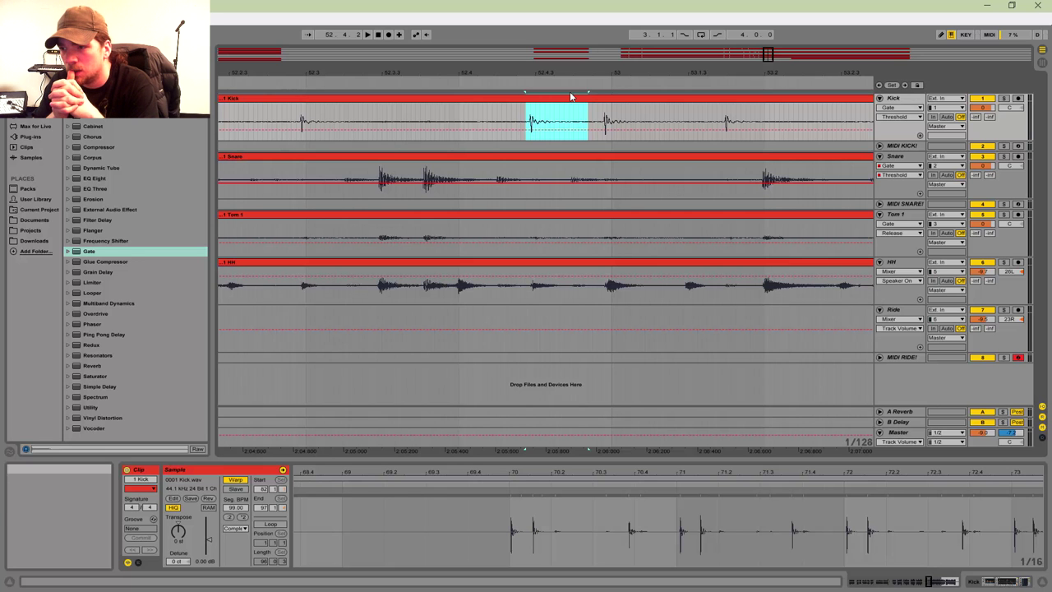
{"action": "left_click", "coordinate": [363, 203]}
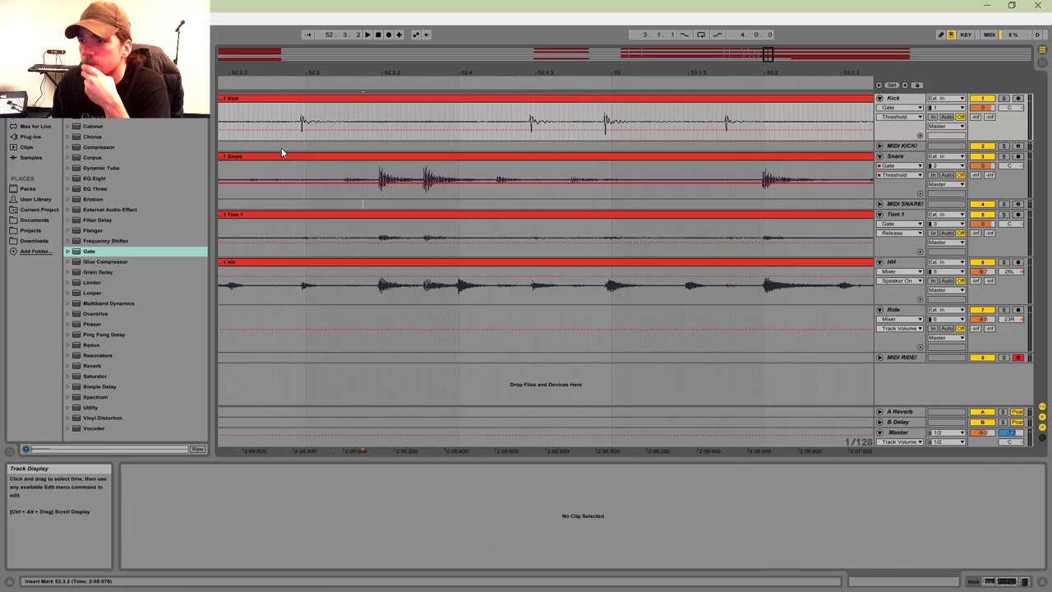
{"action": "left_click", "coordinate": [271, 121]}
{"action": "key", "text": "space"}
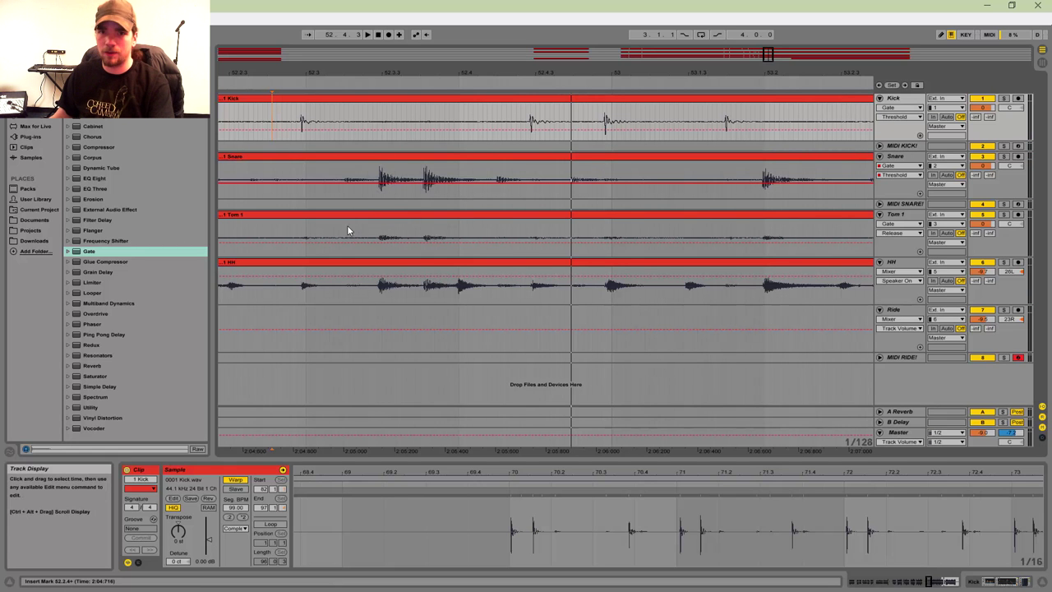
{"action": "left_click", "coordinate": [379, 197]}
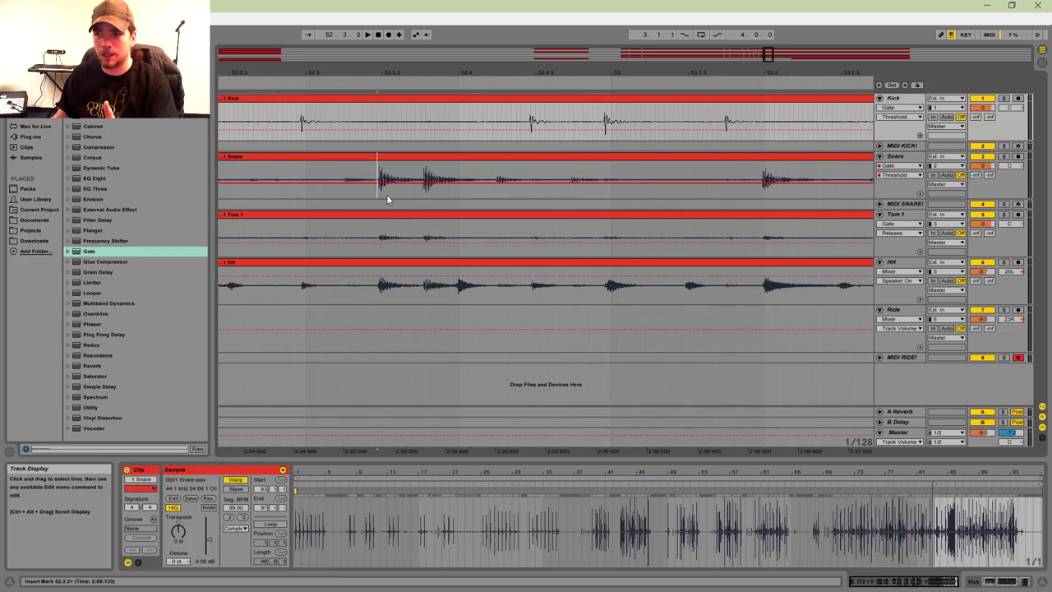
Step: Play the Snare hit from 52.3.2 to 52.3.4, and delete that range from Snare, Tom 1 and HH
{"action": "left_click_drag", "start_coordinate": [380, 198], "coordinate": [418, 195]}
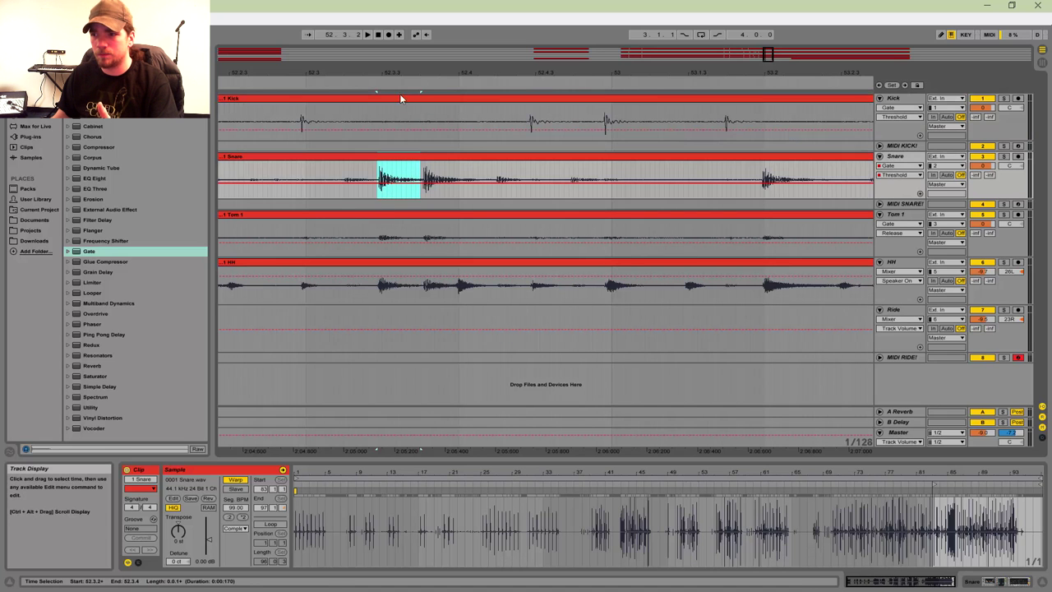
{"action": "key", "text": "space"}
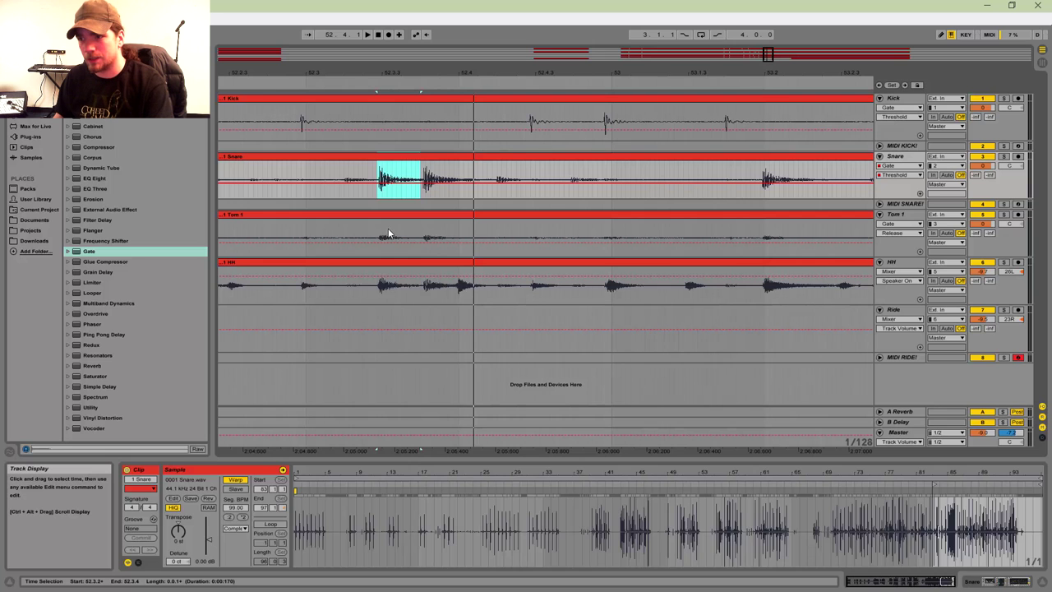
{"action": "key", "text": "Delete"}
{"action": "left_click_drag", "start_coordinate": [378, 229], "coordinate": [420, 233]}
{"action": "key", "text": "Delete"}
{"action": "left_click_drag", "start_coordinate": [377, 302], "coordinate": [421, 297]}
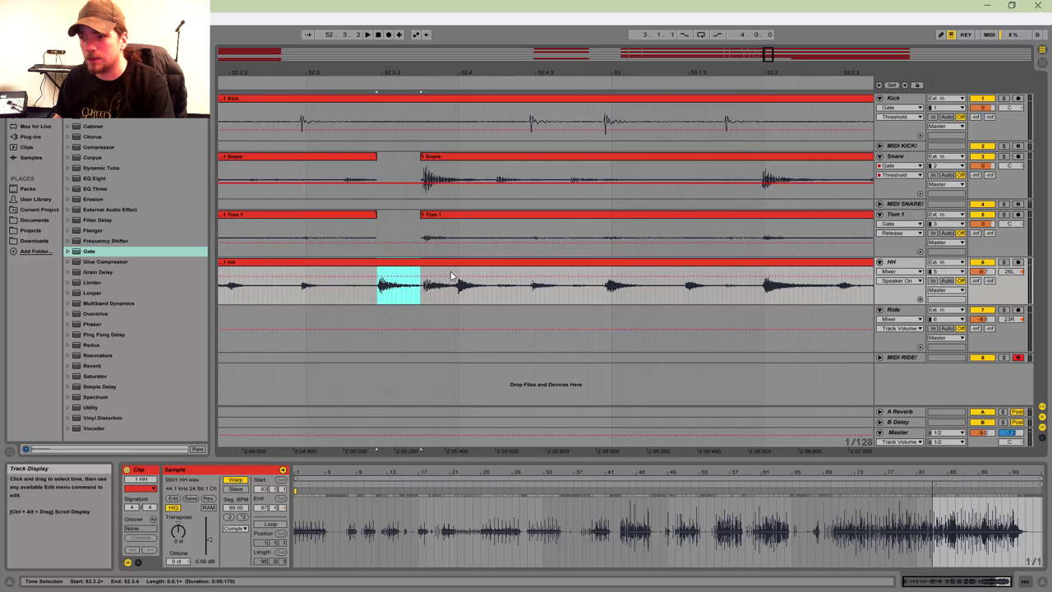
{"action": "key", "text": "Delete"}
Step: Play the drums from 52.1.1 across the deleted range
{"action": "left_click_drag", "start_coordinate": [767, 55], "coordinate": [767, 41]}
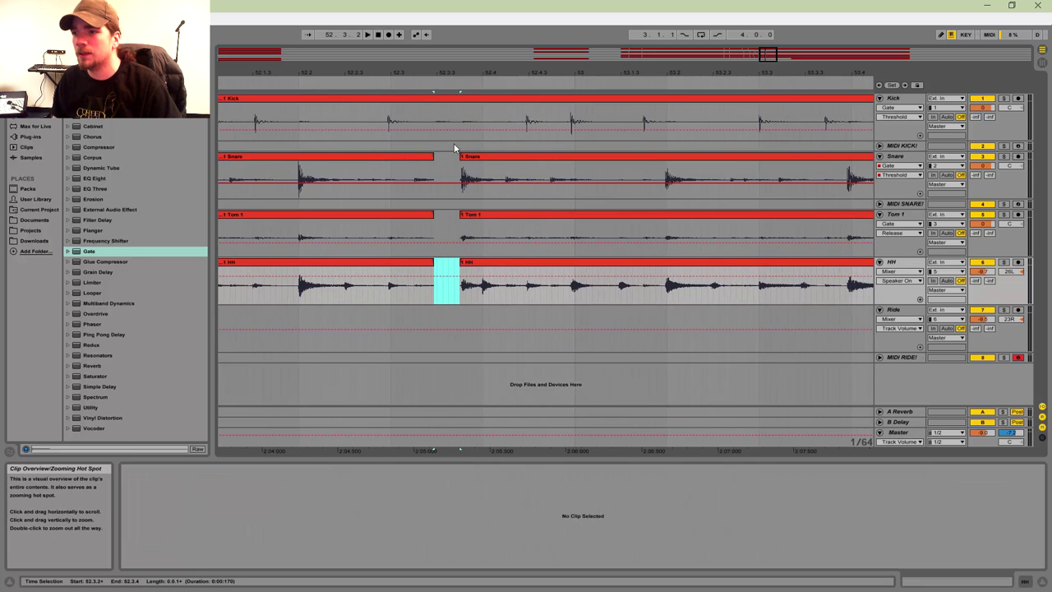
{"action": "left_click", "coordinate": [227, 120]}
{"action": "key", "text": "space"}
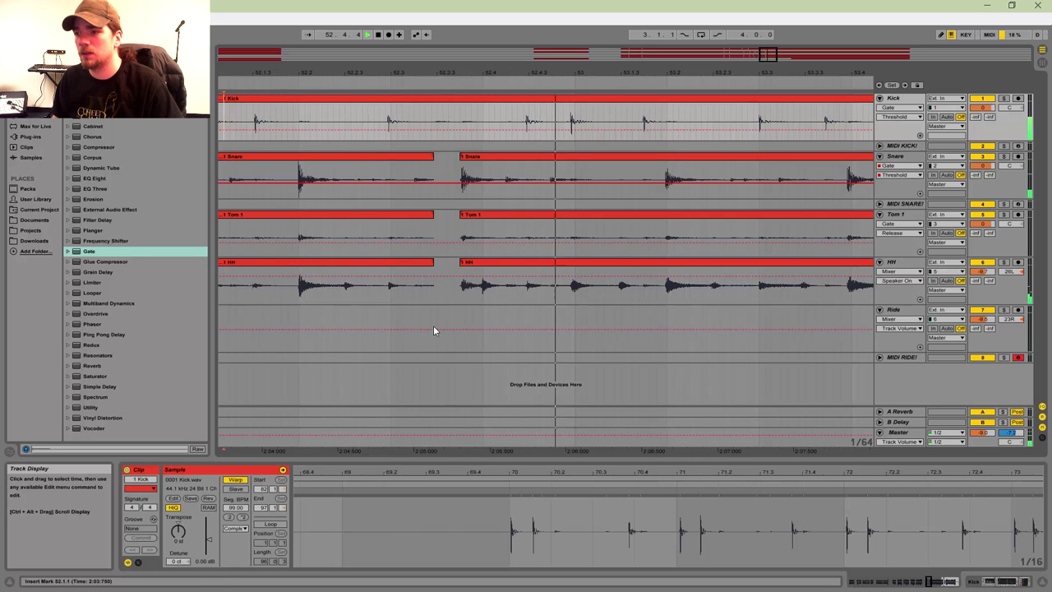
{"action": "key", "text": "space"}
Step: Extend the HH clip over its gap to 52.3.4 and split it at 52.3.2
{"action": "mouse_move", "coordinate": [433, 262]}
{"action": "left_mouse_down"}
{"action": "mouse_move", "coordinate": [465, 262]}
{"action": "mouse_move", "coordinate": [455, 262]}
{"action": "left_mouse_up"}
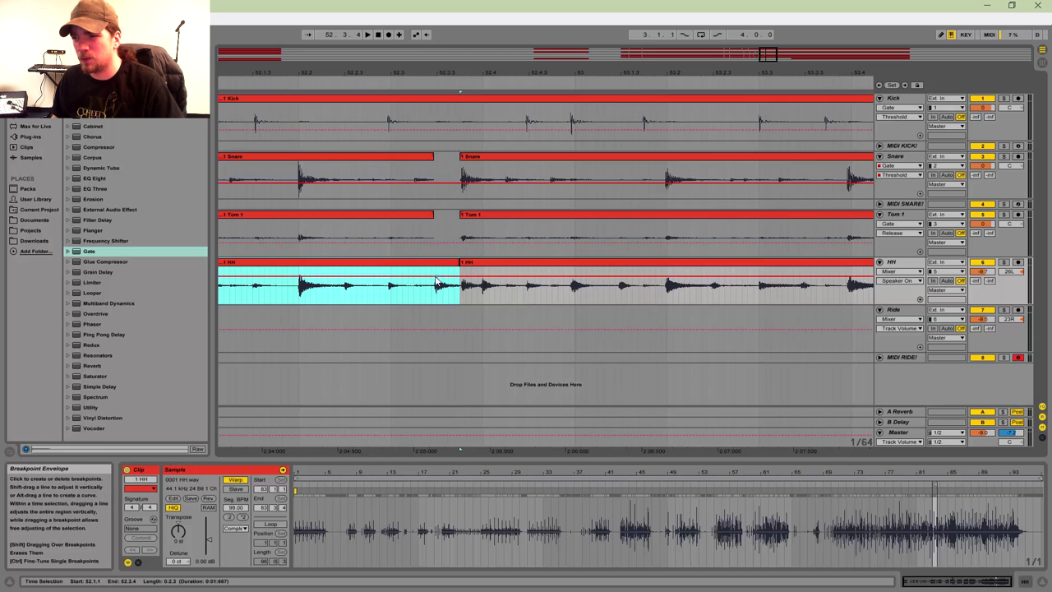
{"action": "left_click", "coordinate": [432, 288]}
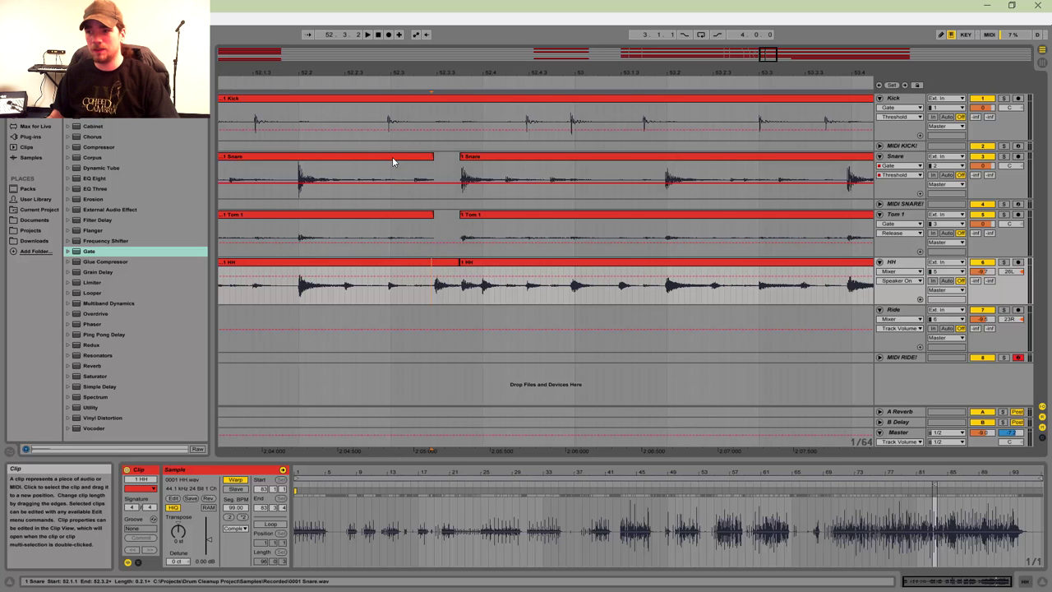
{"action": "key", "text": "ctrl+e"}
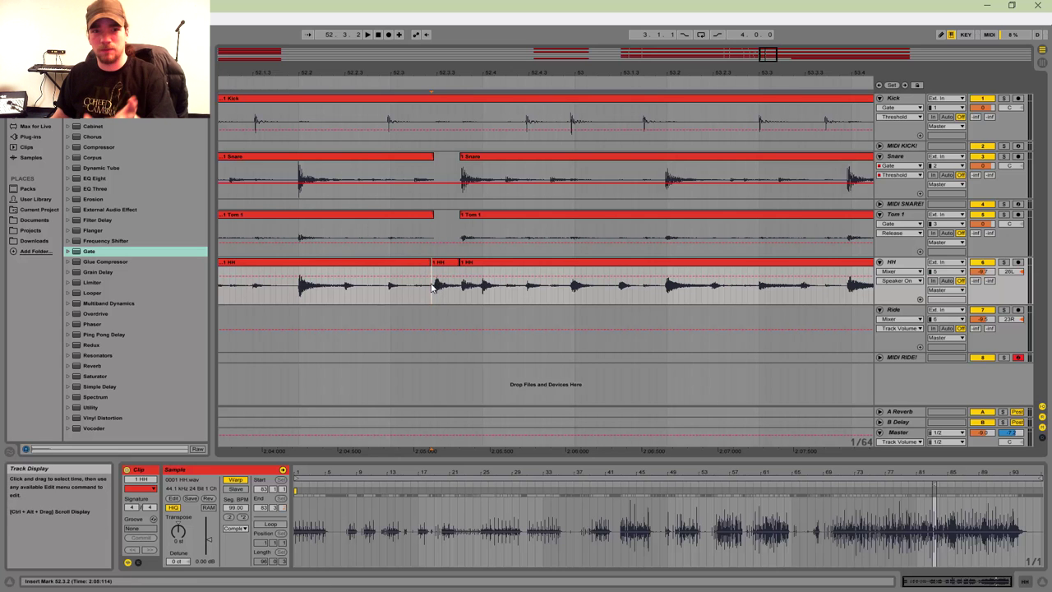
Step: Add warp markers on the HH piece's hit just before 83.3.3 and on the hit near 83.3.4
{"action": "left_click", "coordinate": [441, 271]}
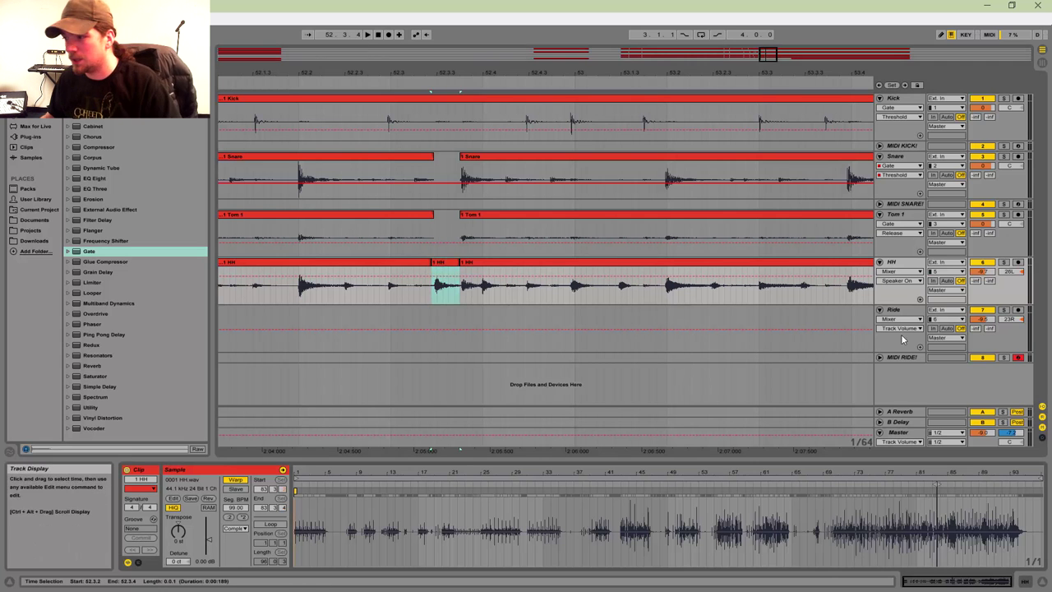
{"action": "left_click_drag", "start_coordinate": [940, 474], "coordinate": [940, 543]}
{"action": "left_click_drag", "start_coordinate": [849, 474], "coordinate": [760, 475]}
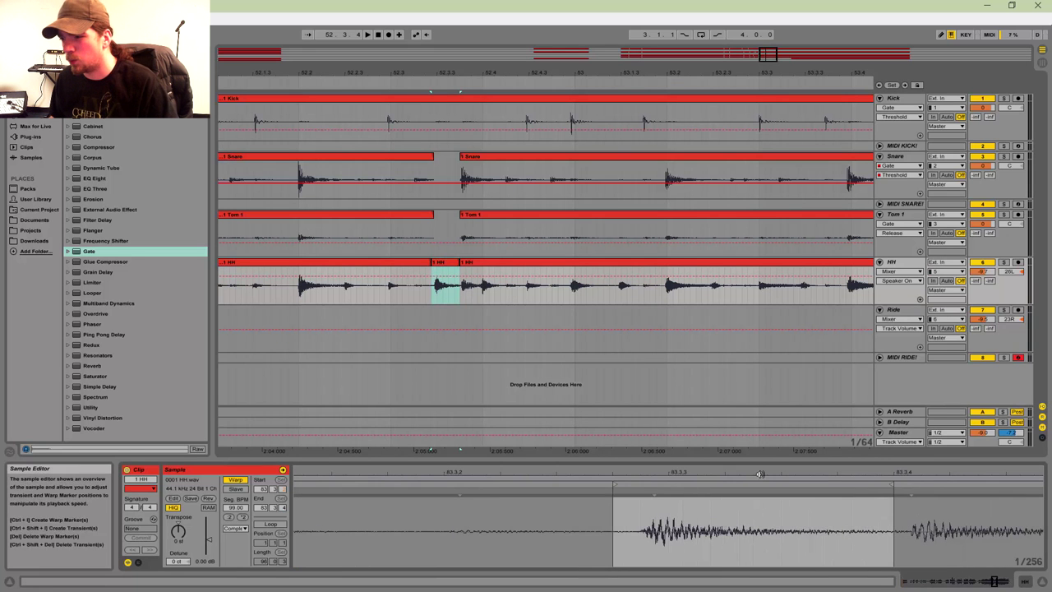
{"action": "double_click", "coordinate": [654, 491]}
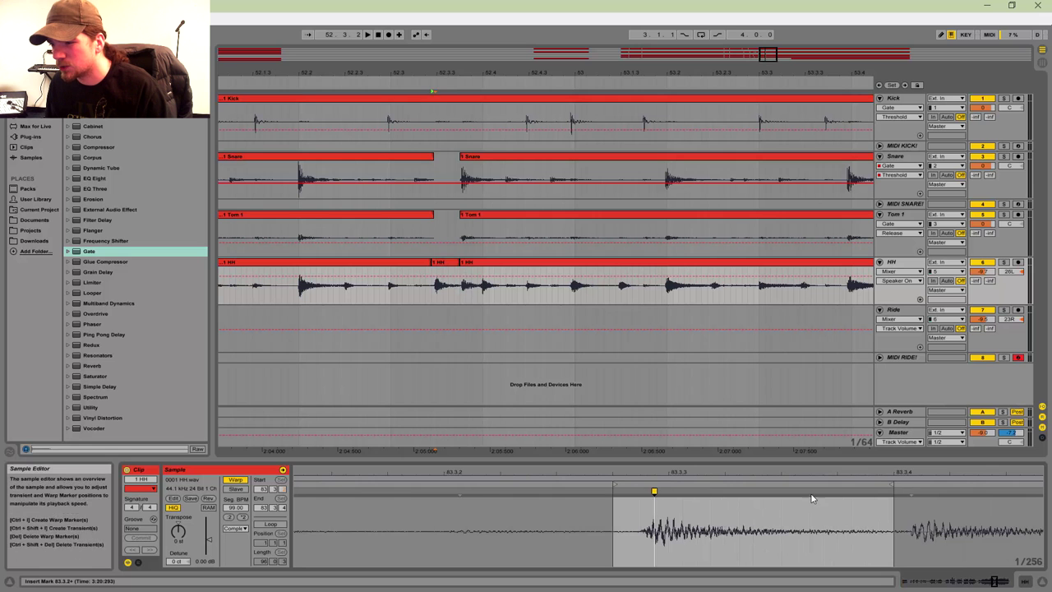
{"action": "double_click", "coordinate": [911, 492]}
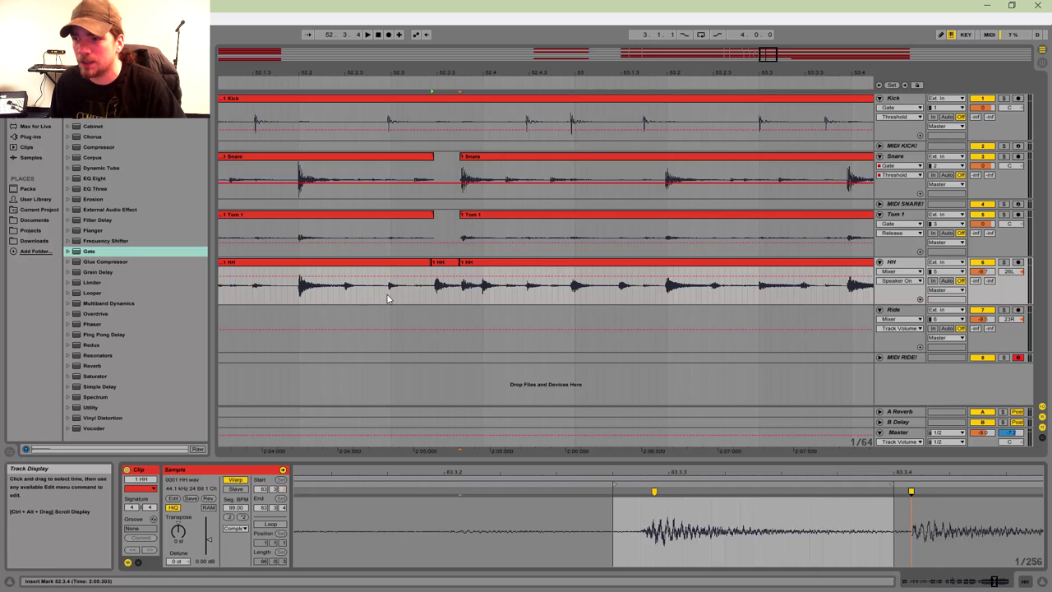
Step: Copy the quiet HH hit from 52.2.4–52.3.2 to 52.3.2, start the following HH clip at 52.3.4, and play from 52.1.2
{"action": "left_click_drag", "start_coordinate": [386, 295], "coordinate": [410, 300]}
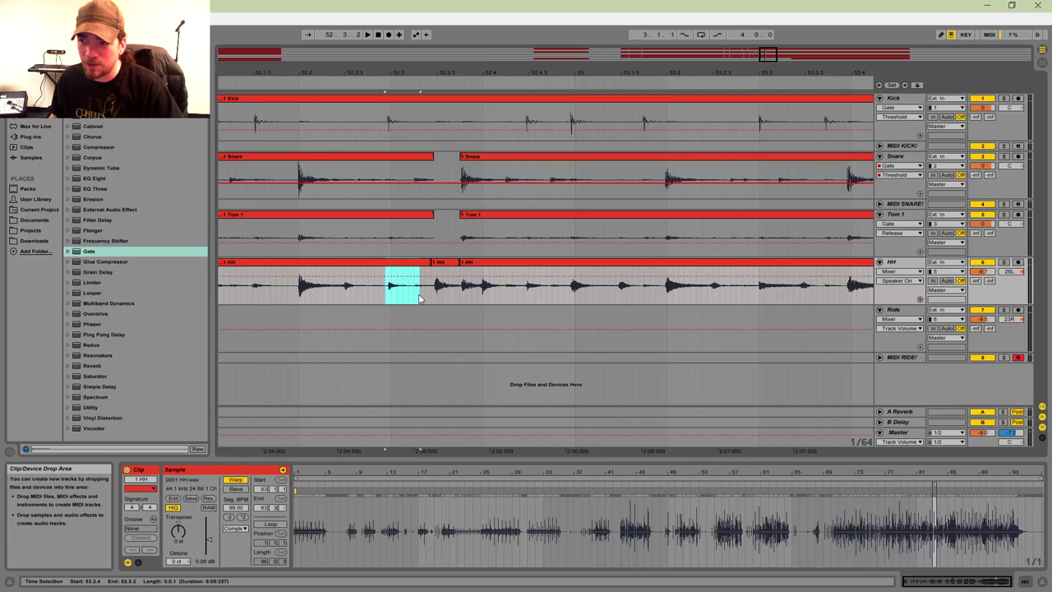
{"action": "left_click_drag", "start_coordinate": [406, 268], "coordinate": [454, 256]}
{"action": "left_click", "coordinate": [467, 261]}
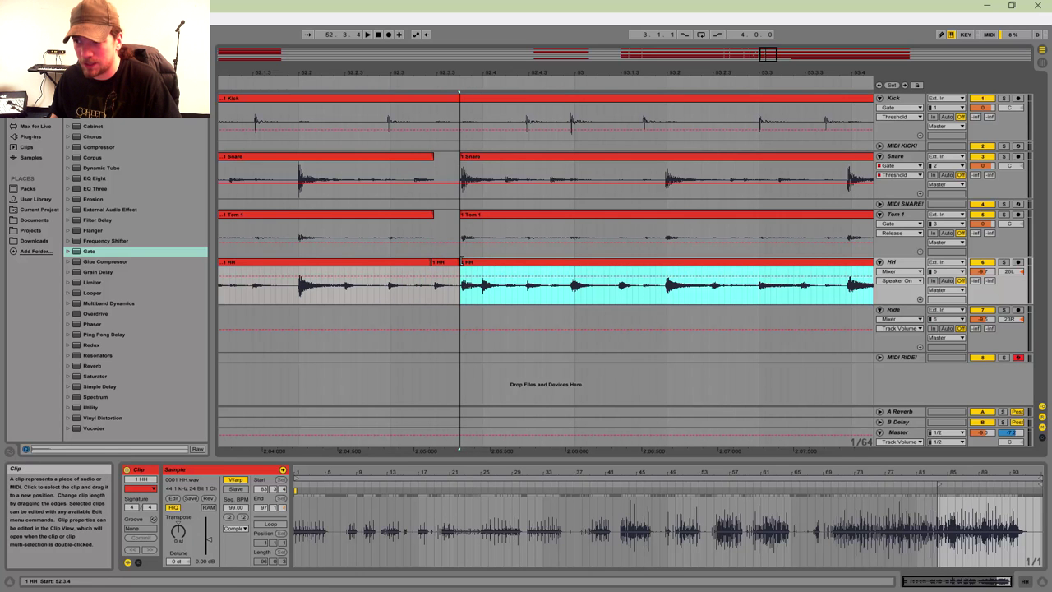
{"action": "left_click", "coordinate": [238, 288]}
{"action": "key", "text": "space"}
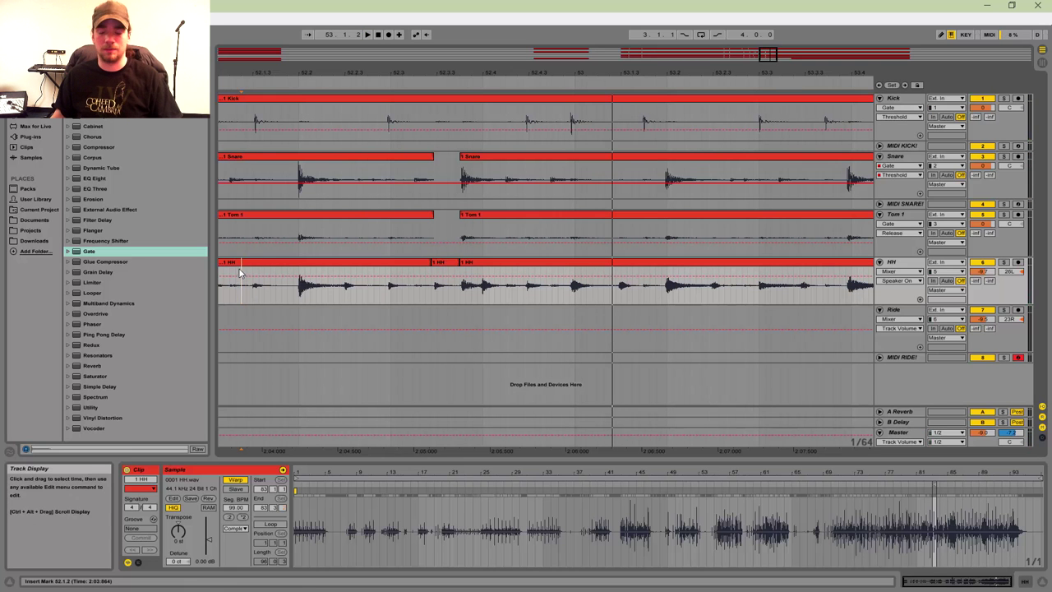
Step: Play the earlier drum section from 44.4.4 and focus on the Snare hits in bar 45
{"action": "left_click_drag", "start_coordinate": [769, 62], "coordinate": [770, 30]}
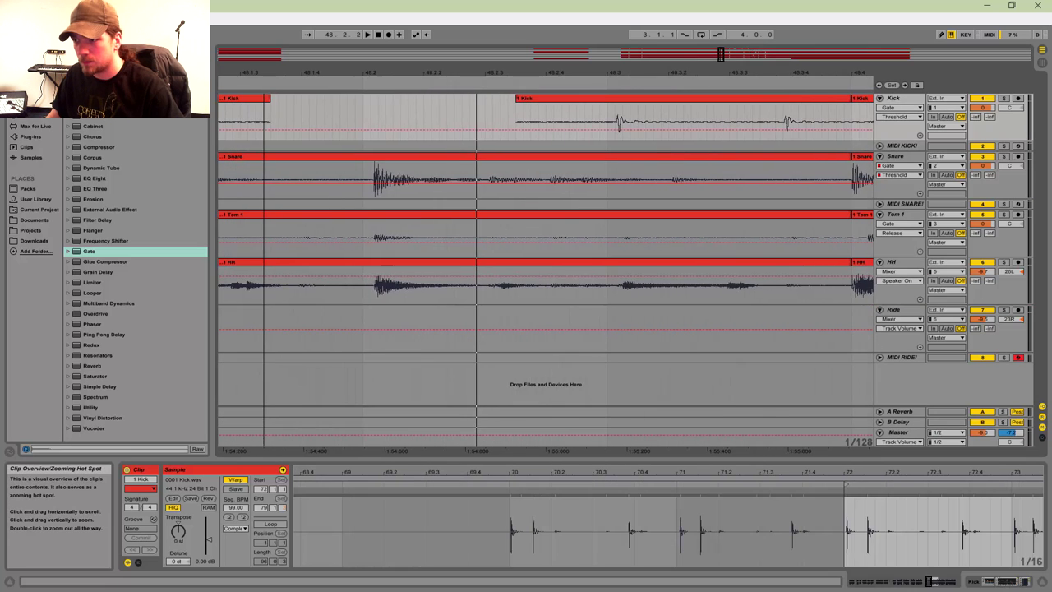
{"action": "left_click_drag", "start_coordinate": [720, 56], "coordinate": [683, 49]}
{"action": "left_click", "coordinate": [460, 157]}
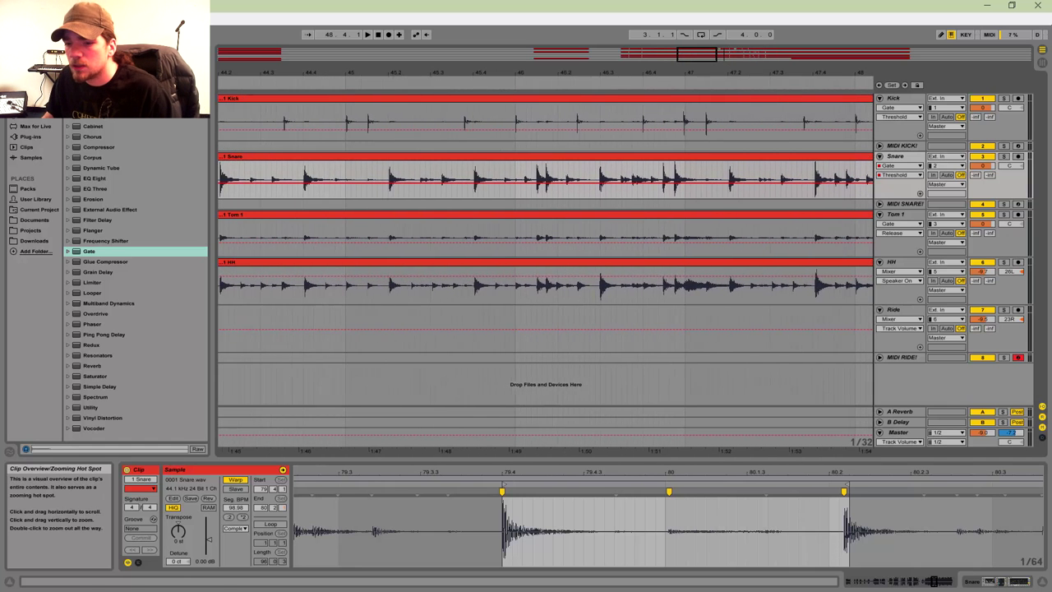
{"action": "left_click", "coordinate": [341, 175]}
{"action": "key", "text": "space"}
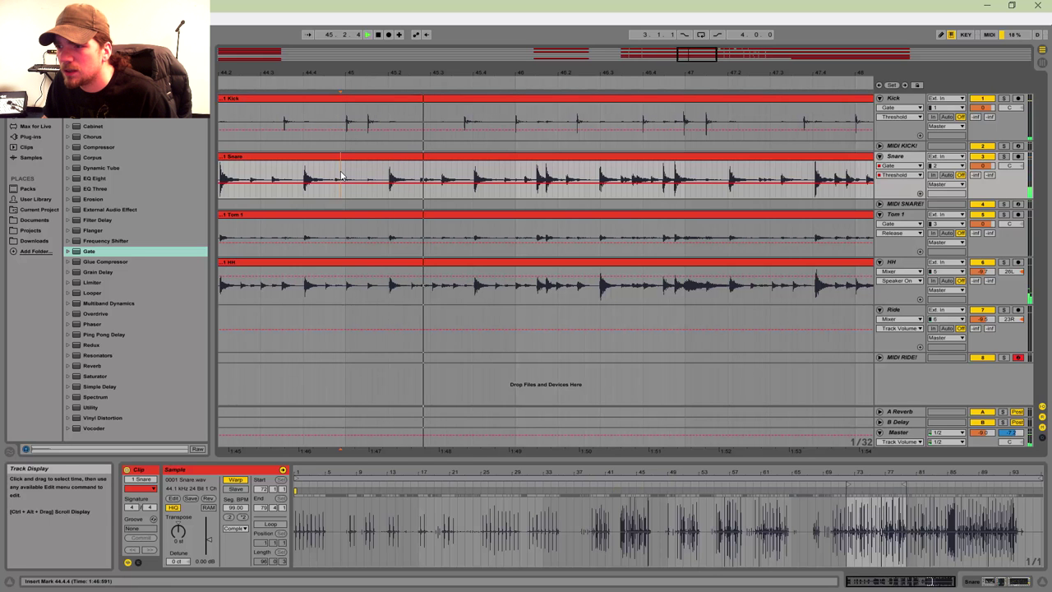
{"action": "left_click_drag", "start_coordinate": [652, 71], "coordinate": [652, 103]}
{"action": "mouse_move", "coordinate": [697, 54]}
{"action": "left_mouse_down"}
{"action": "mouse_move", "coordinate": [697, 72]}
{"action": "mouse_move", "coordinate": [685, 73]}
{"action": "mouse_move", "coordinate": [692, 55]}
{"action": "left_mouse_up"}
{"action": "key", "text": "space"}
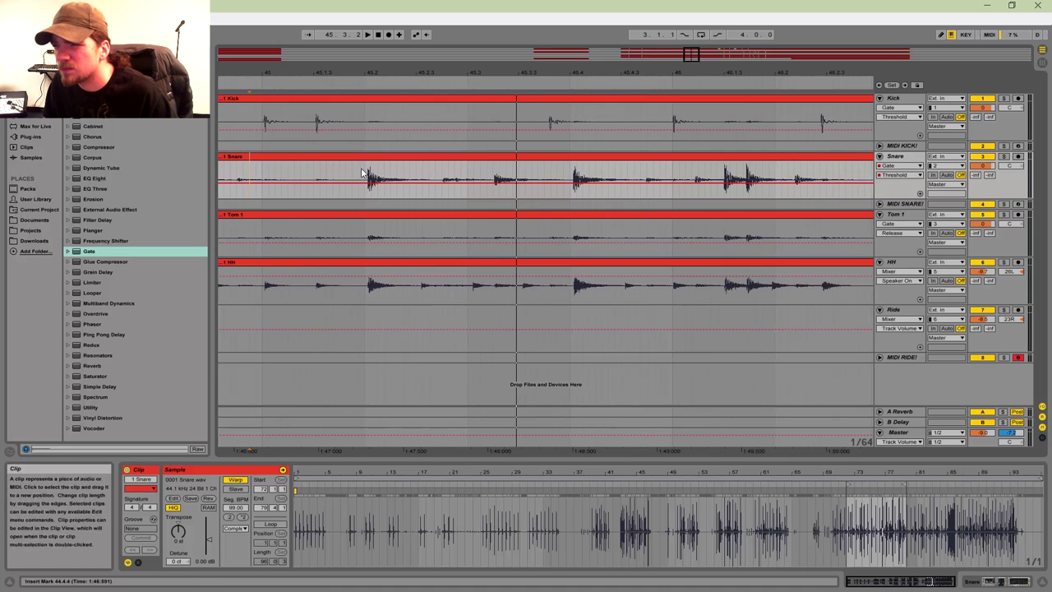
Step: Try a copy of the long Snare hit from 45.2.1 at 45.1.4 with playback, and undo it
{"action": "left_click_drag", "start_coordinate": [366, 180], "coordinate": [421, 183]}
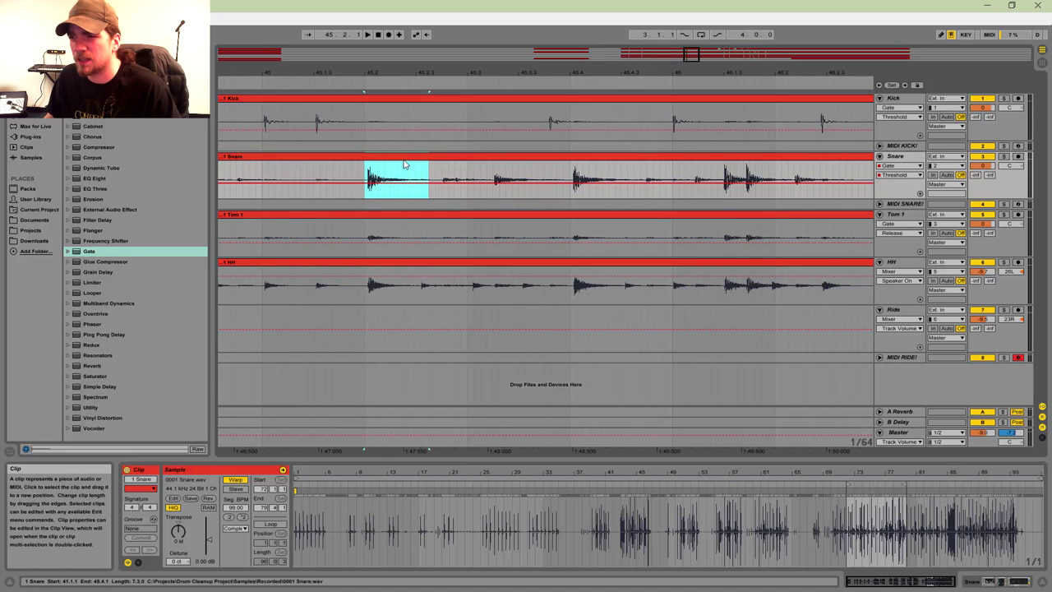
{"action": "left_click_drag", "start_coordinate": [403, 165], "coordinate": [380, 156]}
{"action": "left_click", "coordinate": [250, 168]}
{"action": "key", "text": "space"}
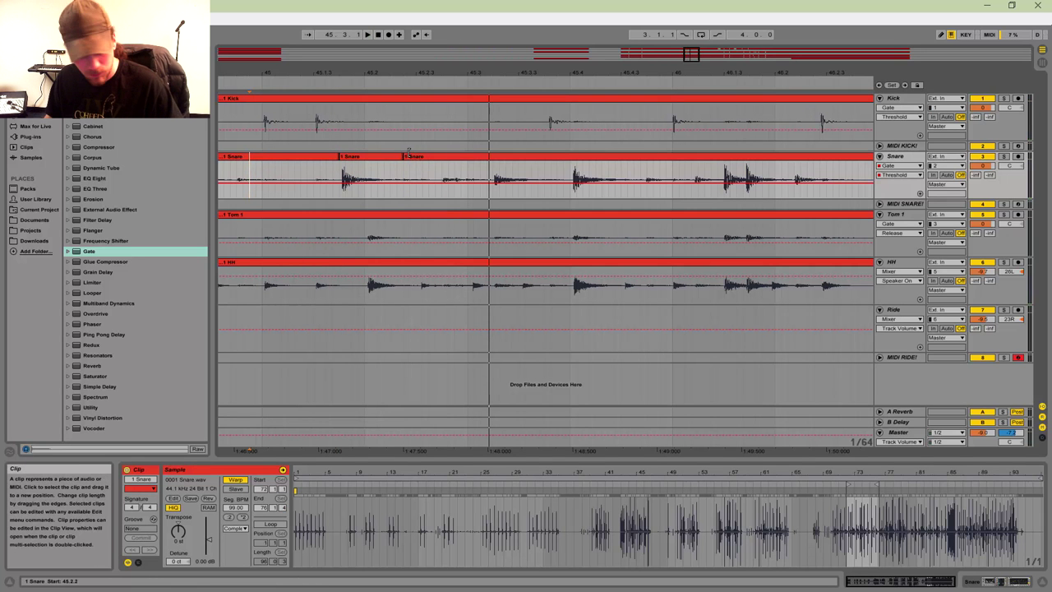
{"action": "key", "text": "ctrl+z"}
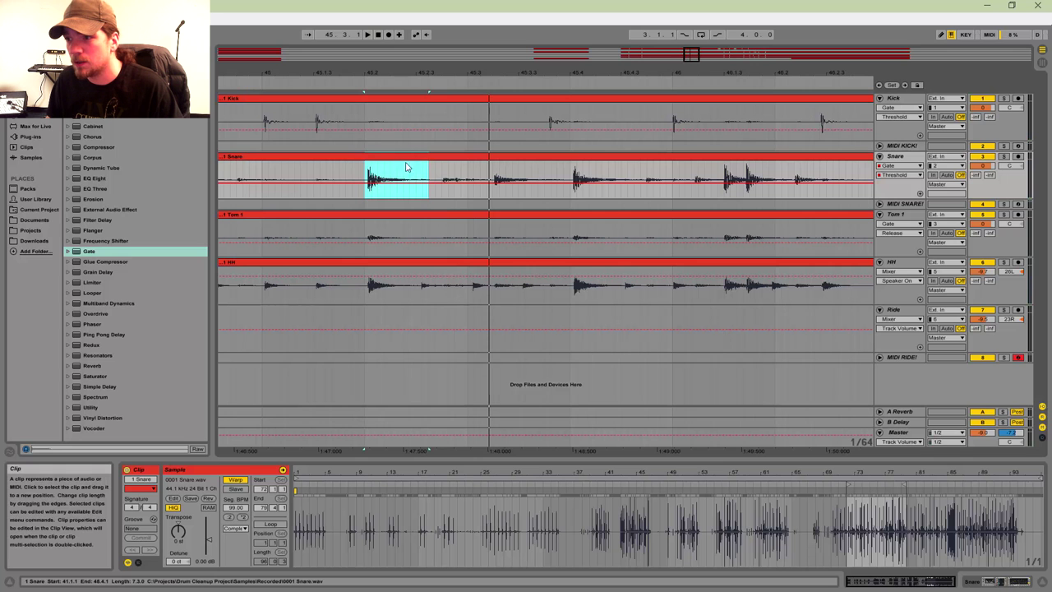
Step: Copy the start of the 45.2.1 Snare hit to 45.1.4, play it, and extend the preceding clip to close the gap
{"action": "left_click_drag", "start_coordinate": [367, 176], "coordinate": [349, 160]}
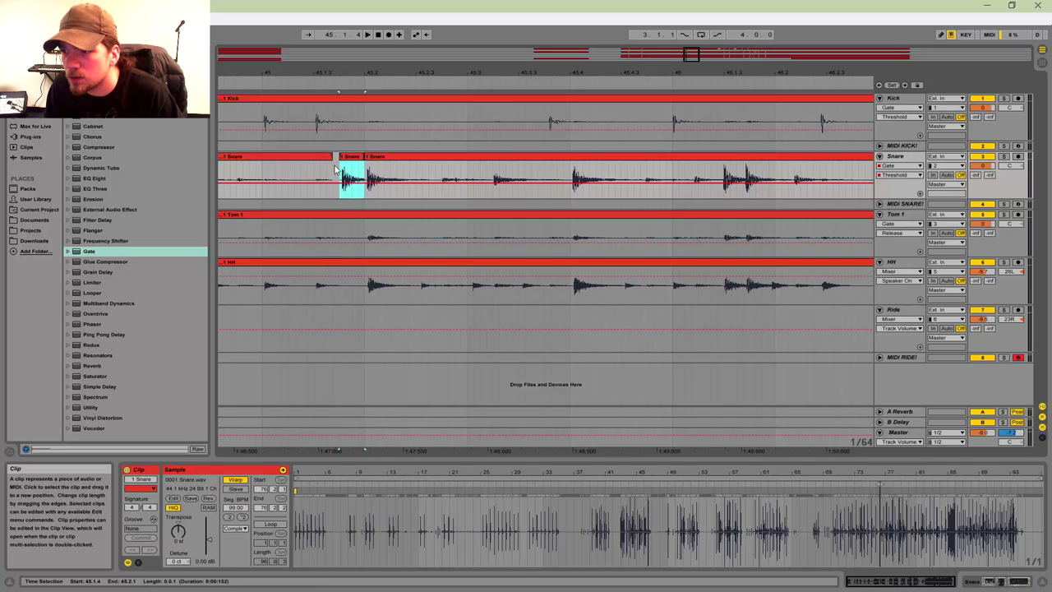
{"action": "left_click", "coordinate": [256, 177]}
{"action": "key", "text": "space"}
{"action": "left_click_drag", "start_coordinate": [334, 158], "coordinate": [345, 156]}
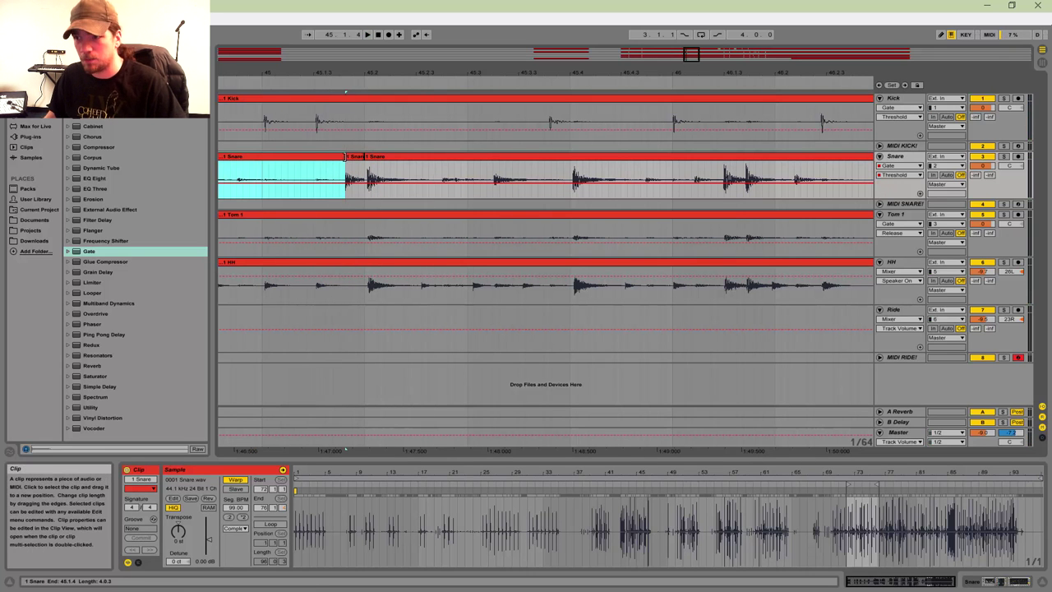
{"action": "left_click", "coordinate": [349, 158]}
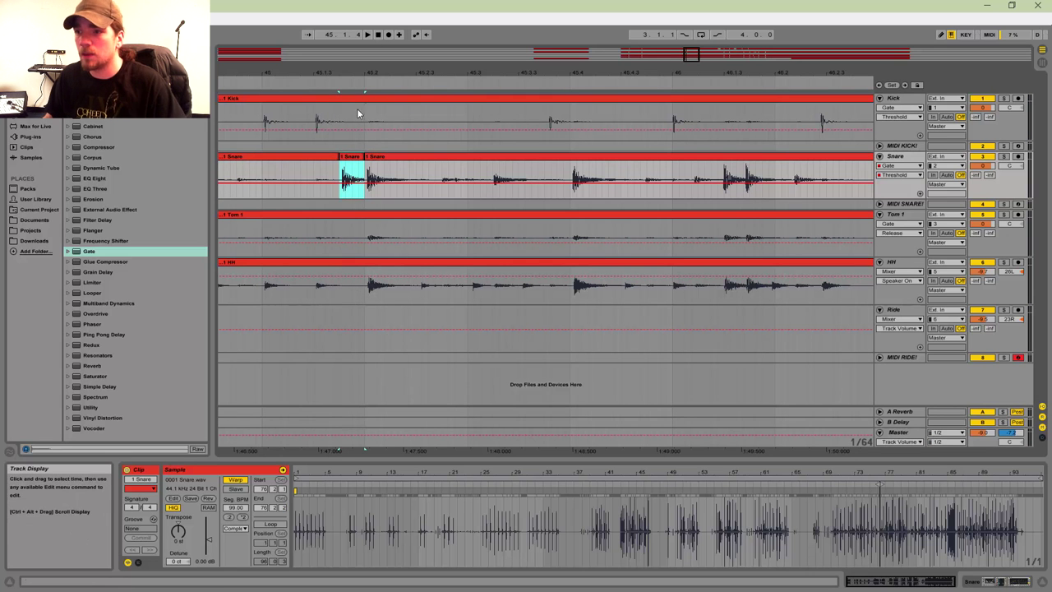
Step: Move the copied Snare hit to 45.1.2, extend its end to 45.2.1, and play from 44.4.4
{"action": "mouse_move", "coordinate": [351, 161]}
{"action": "left_mouse_down"}
{"action": "mouse_move", "coordinate": [301, 161]}
{"action": "mouse_move", "coordinate": [364, 157]}
{"action": "left_mouse_up"}
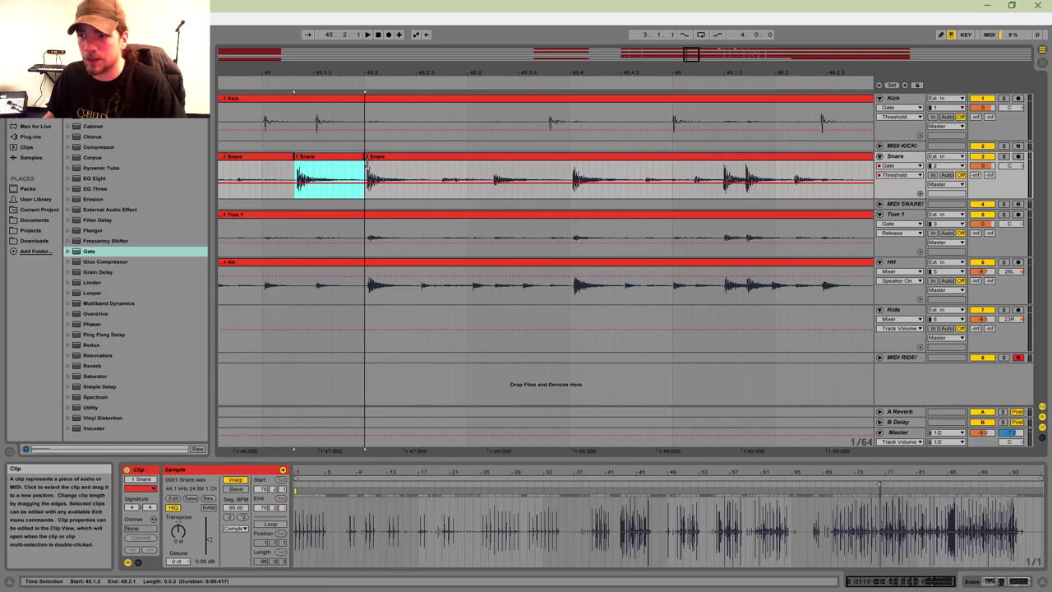
{"action": "left_click", "coordinate": [244, 175]}
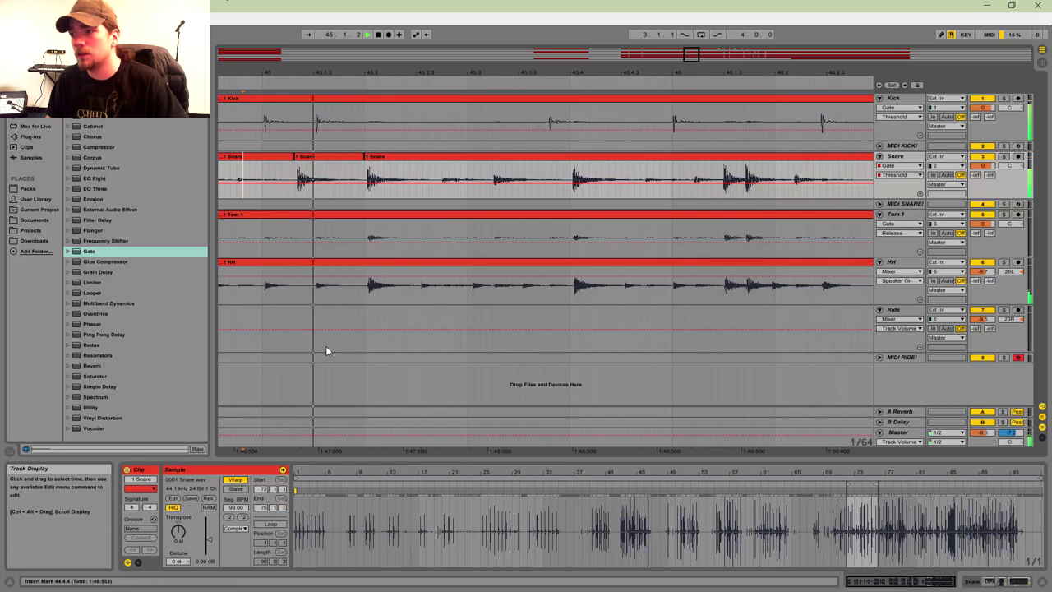
Step: Replay the passage from just before 44.4 to check the copied Snare hit in bar 45
{"action": "key", "text": "space"}
{"action": "left_click_drag", "start_coordinate": [693, 68], "coordinate": [693, 45]}
{"action": "left_click", "coordinate": [245, 173]}
{"action": "key", "text": "space"}
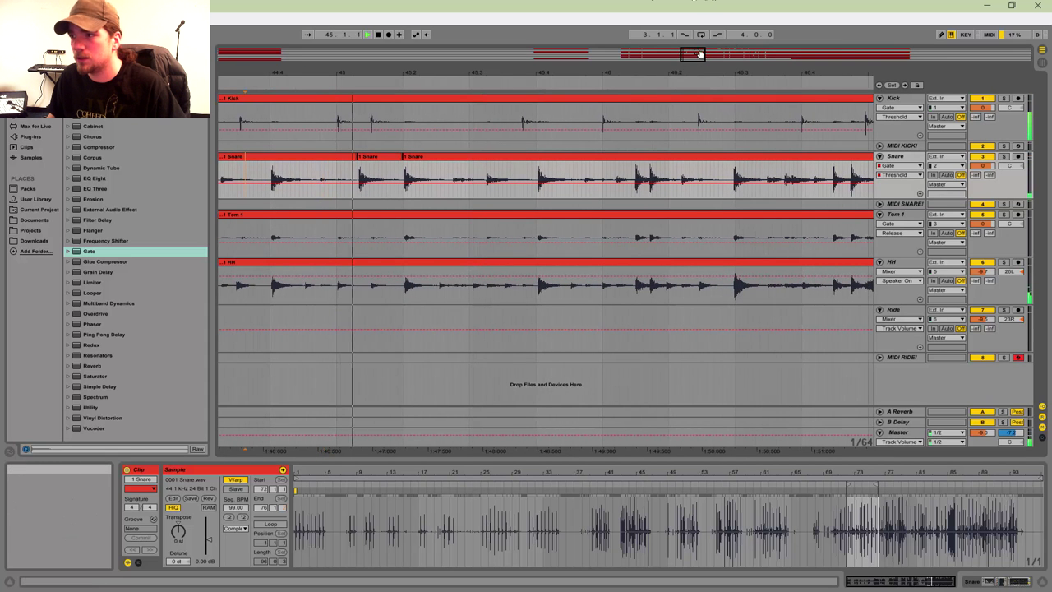
Step: Shift the copied Snare hit slightly earlier to 45.1.2 and play the passage around it
{"action": "left_click_drag", "start_coordinate": [697, 52], "coordinate": [425, 129]}
{"action": "left_click", "coordinate": [277, 174]}
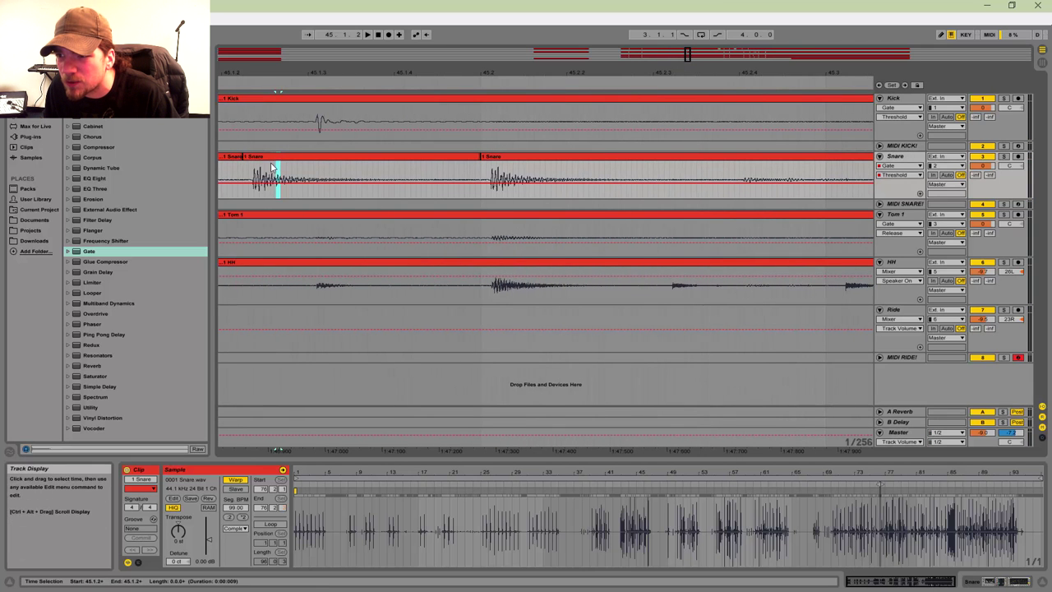
{"action": "left_click", "coordinate": [258, 157]}
{"action": "left_click_drag", "start_coordinate": [259, 157], "coordinate": [249, 157]}
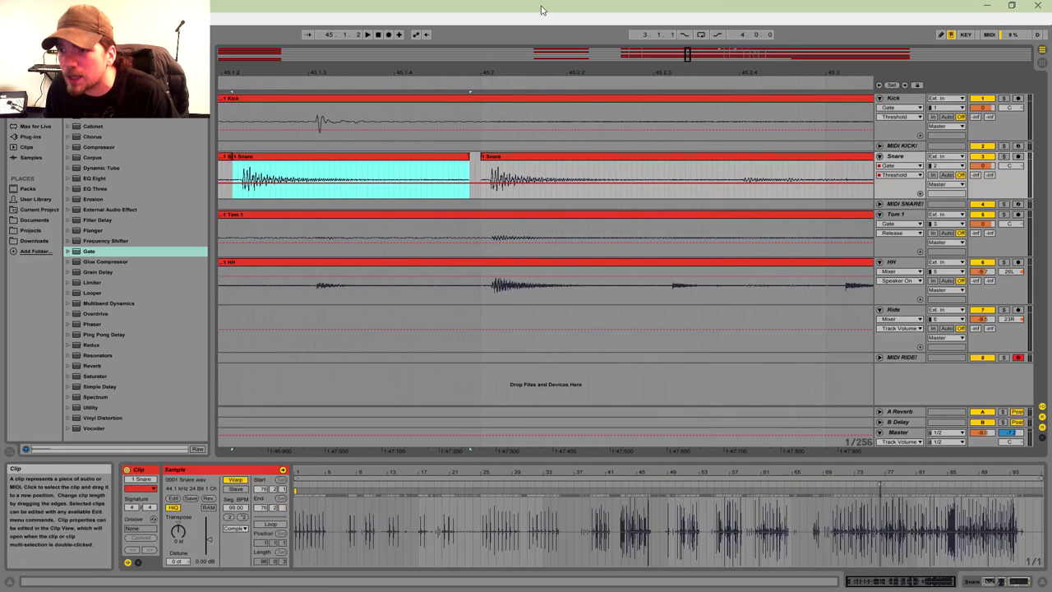
{"action": "key", "text": "space"}
{"action": "left_click_drag", "start_coordinate": [688, 55], "coordinate": [676, 5]}
{"action": "left_click", "coordinate": [765, 177]}
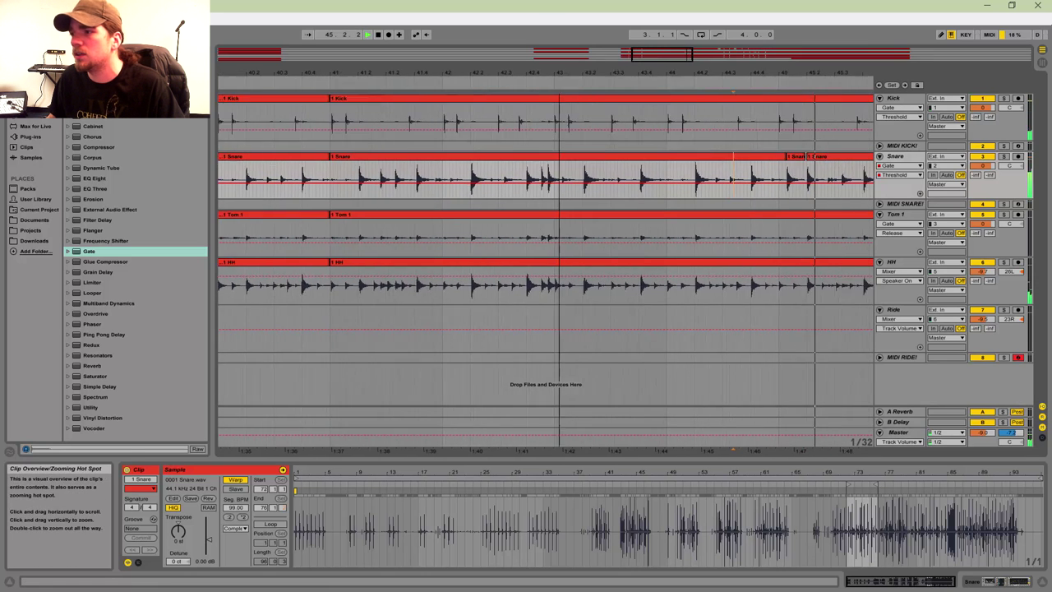
Step: Copy the double Snare hit spanning 46.1.3 to 46.2.1 to 45.1.4
{"action": "key", "text": "space"}
{"action": "mouse_move", "coordinate": [690, 55]}
{"action": "left_mouse_down"}
{"action": "mouse_move", "coordinate": [683, 79]}
{"action": "mouse_move", "coordinate": [705, 56]}
{"action": "left_mouse_up"}
{"action": "left_click_drag", "start_coordinate": [256, 73], "coordinate": [234, 125]}
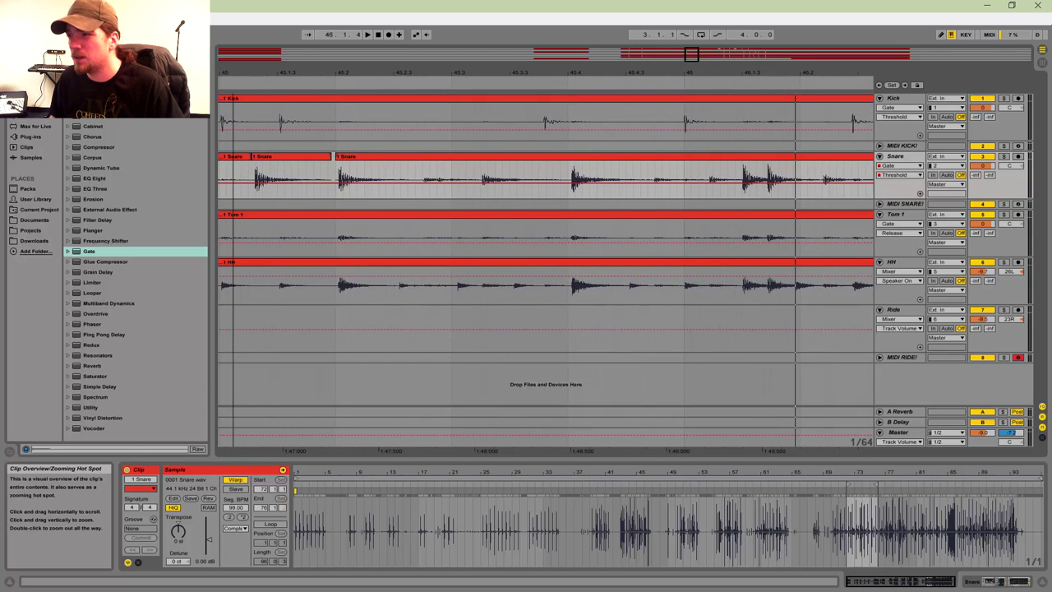
{"action": "left_click", "coordinate": [743, 177]}
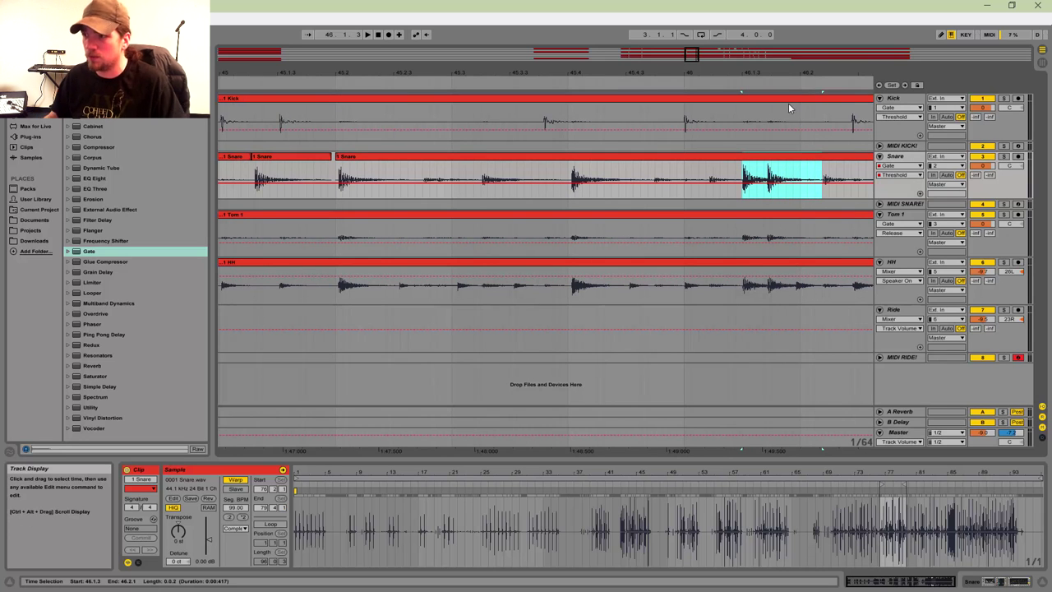
{"action": "left_click_drag", "start_coordinate": [777, 161], "coordinate": [362, 170]}
Step: Delete the earlier copied Snare hit at 45.1.2, extend the preceding clip past 45.1.3, and play from before 44.4
{"action": "left_click", "coordinate": [279, 157]}
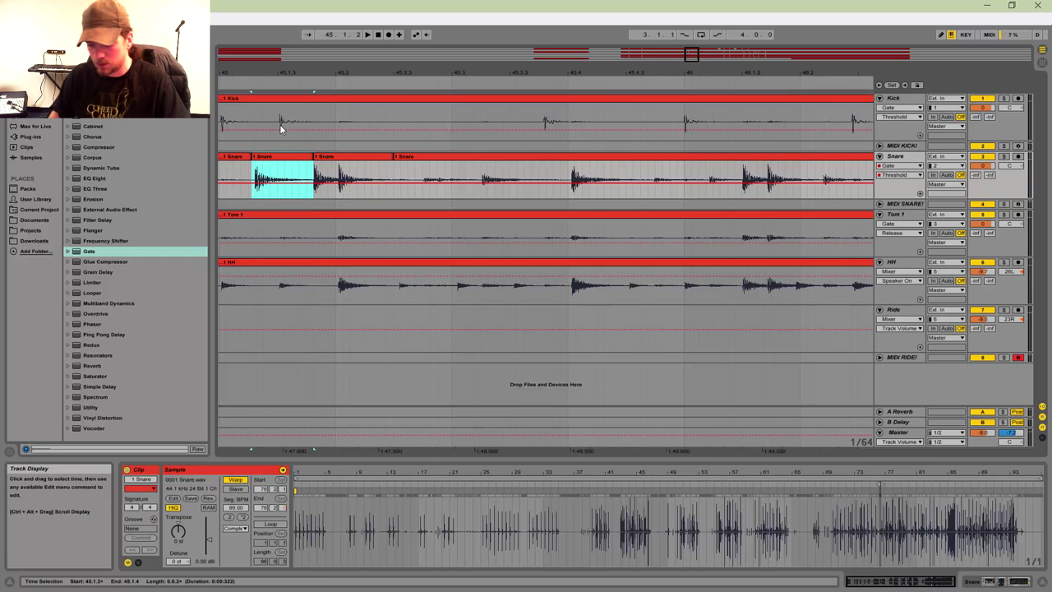
{"action": "key", "text": "Delete"}
{"action": "left_click_drag", "start_coordinate": [251, 157], "coordinate": [303, 157]}
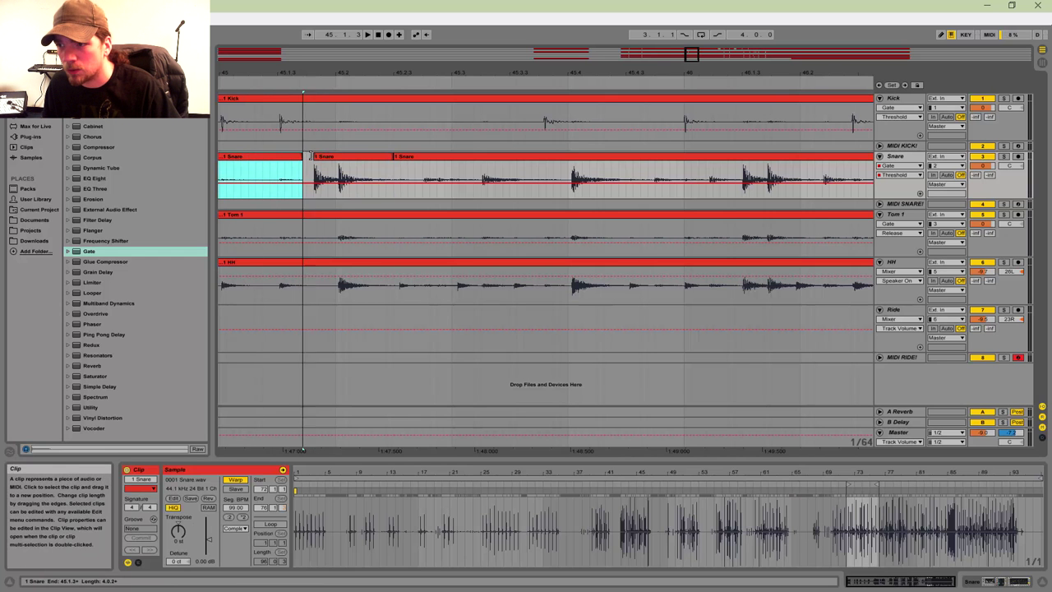
{"action": "left_click_drag", "start_coordinate": [692, 53], "coordinate": [687, 46]}
{"action": "left_click", "coordinate": [252, 134]}
{"action": "key", "text": "space"}
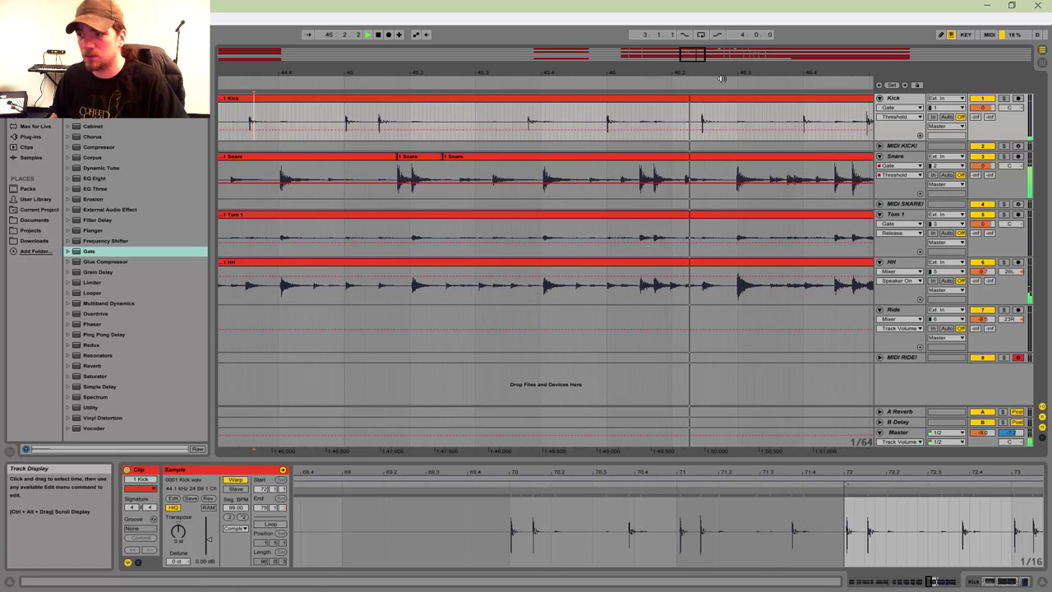
{"action": "mouse_move", "coordinate": [691, 55]}
{"action": "left_mouse_down"}
{"action": "mouse_move", "coordinate": [691, 40]}
{"action": "mouse_move", "coordinate": [719, 39]}
{"action": "mouse_move", "coordinate": [719, 54]}
{"action": "mouse_move", "coordinate": [705, 54]}
{"action": "left_mouse_up"}
{"action": "key", "text": "space"}
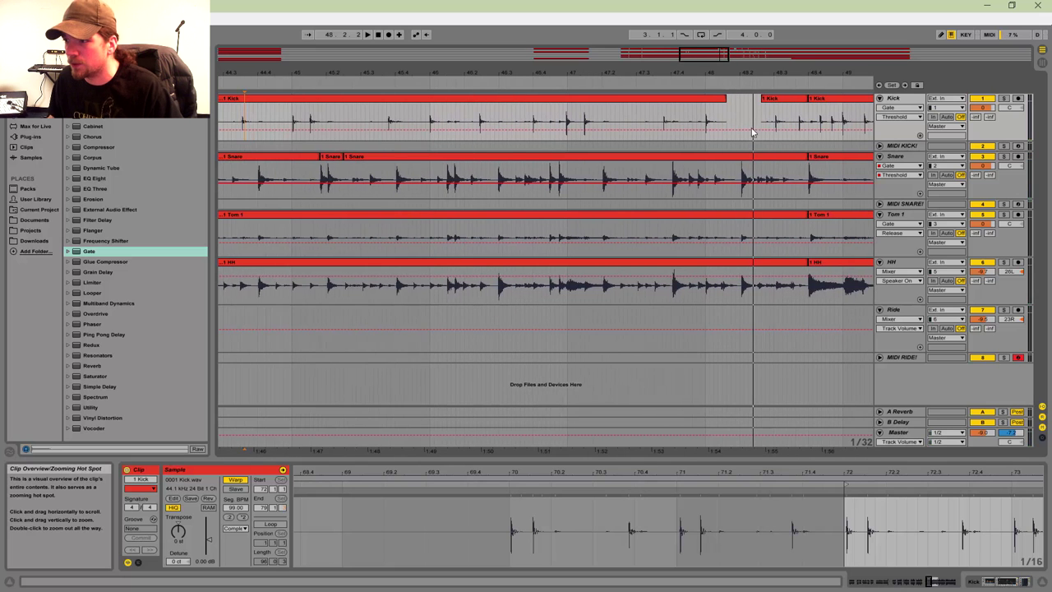
Step: Copy the Snare hits starting around 47.4 to 45.1.3, replacing the double hit there, and play from 44.3.1
{"action": "mouse_move", "coordinate": [684, 170]}
{"action": "left_mouse_down"}
{"action": "mouse_move", "coordinate": [713, 171]}
{"action": "mouse_move", "coordinate": [325, 157]}
{"action": "left_mouse_up"}
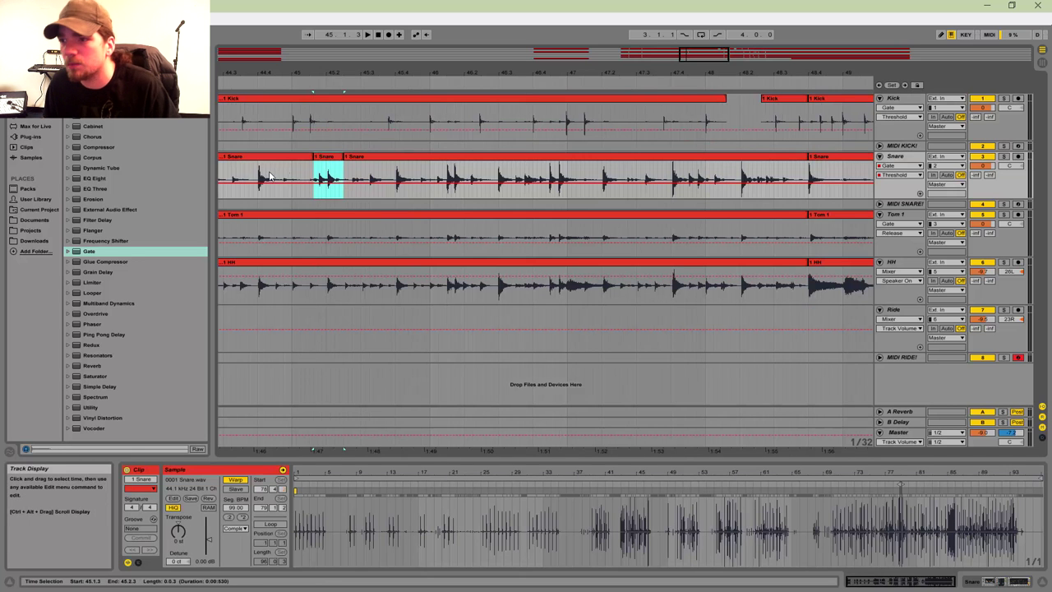
{"action": "left_click", "coordinate": [220, 167]}
{"action": "key", "text": "space"}
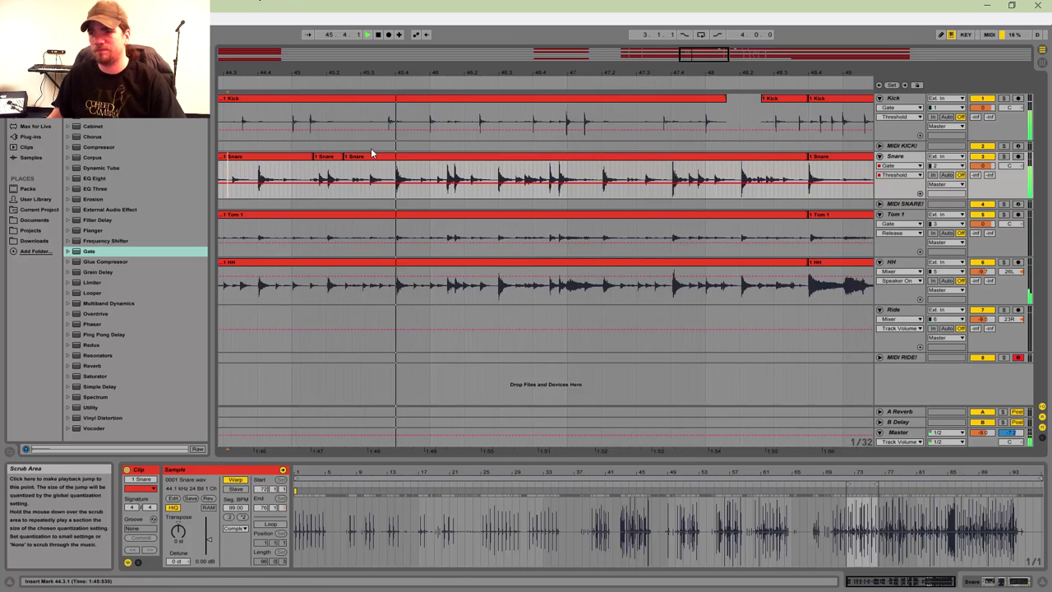
Step: Trim the copied Snare clip by extending its neighbours to 45.1.4 and 45.2.2, and play from 44.3.1
{"action": "key", "text": "space"}
{"action": "left_click_drag", "start_coordinate": [697, 57], "coordinate": [681, 79]}
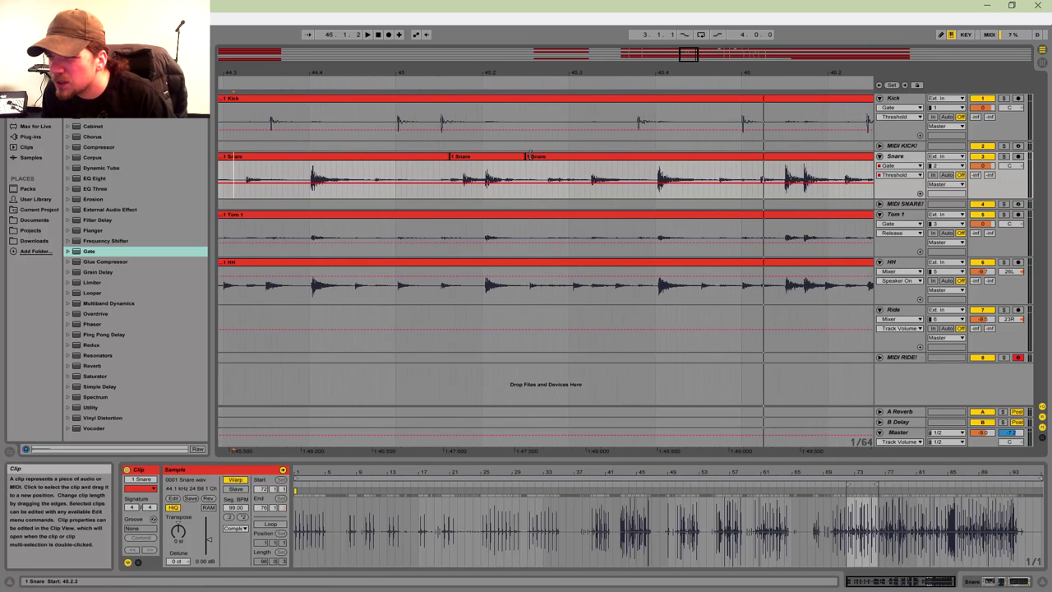
{"action": "left_click", "coordinate": [531, 154]}
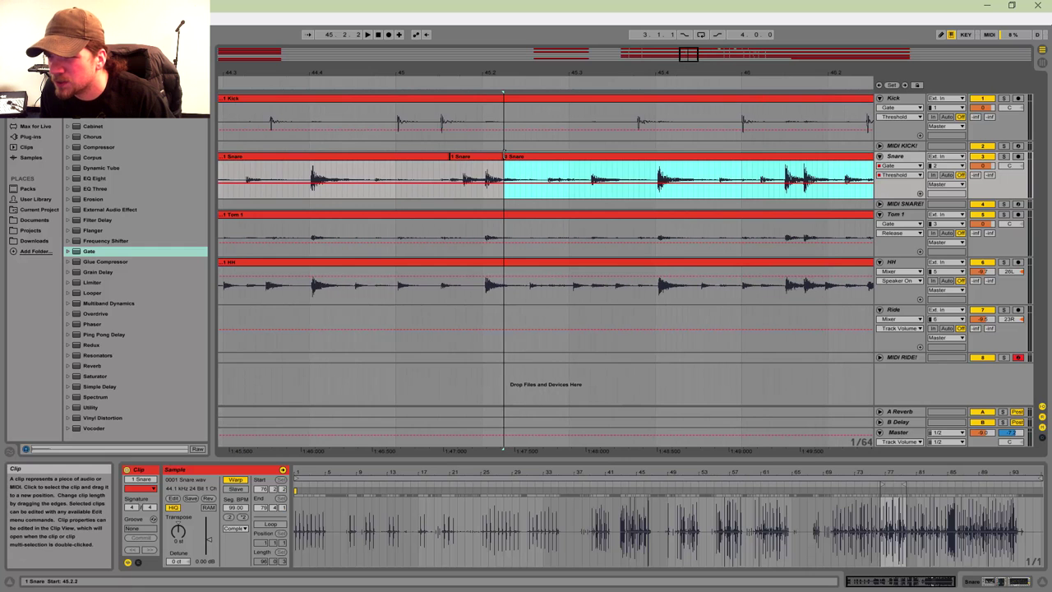
{"action": "left_click", "coordinate": [449, 156]}
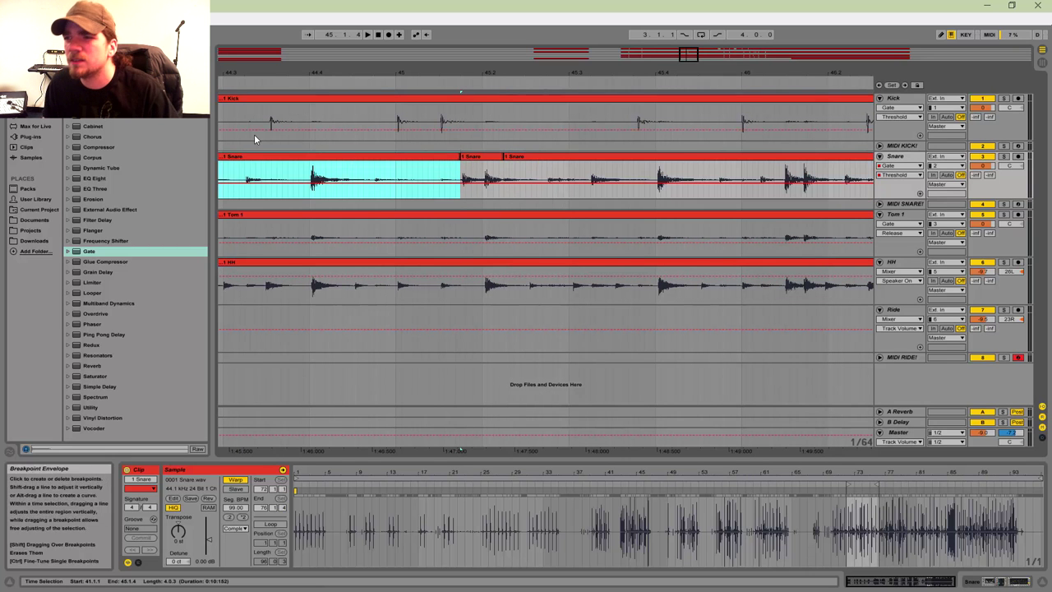
{"action": "left_click", "coordinate": [227, 115]}
{"action": "key", "text": "space"}
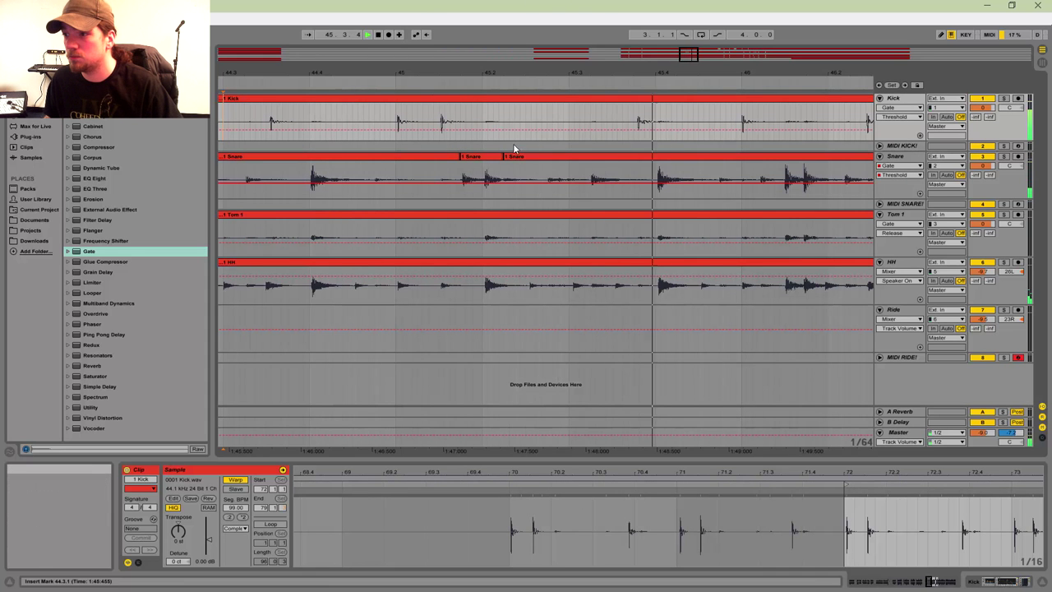
Step: Extend the following Snare clip's start back to just after 45.2.1 and play the passage from before 44.4
{"action": "mouse_move", "coordinate": [686, 57]}
{"action": "left_mouse_down"}
{"action": "mouse_move", "coordinate": [693, 48]}
{"action": "mouse_move", "coordinate": [688, 56]}
{"action": "left_mouse_up"}
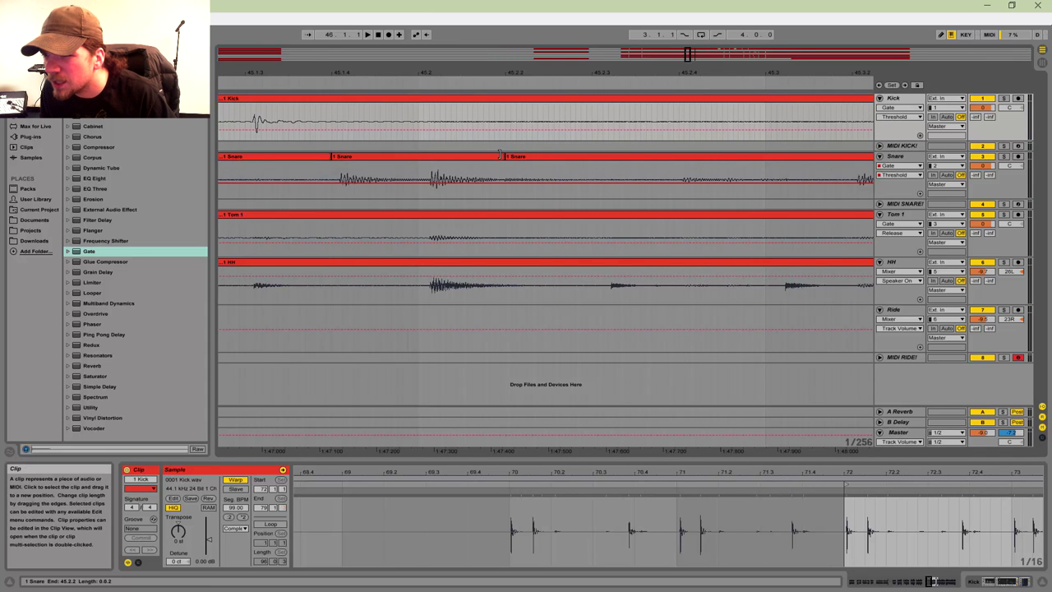
{"action": "left_click", "coordinate": [501, 156]}
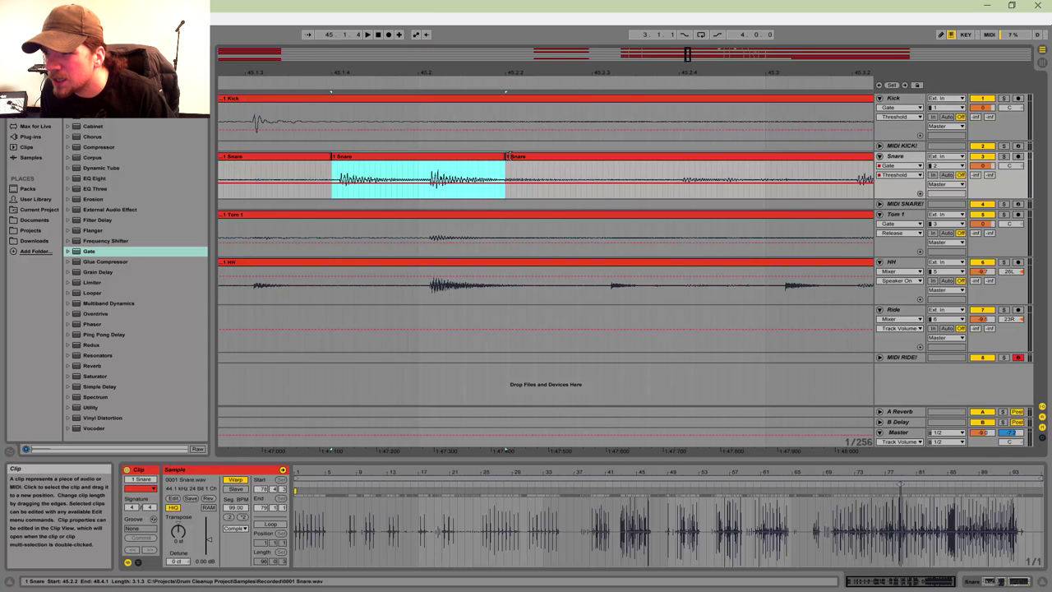
{"action": "left_click", "coordinate": [511, 159]}
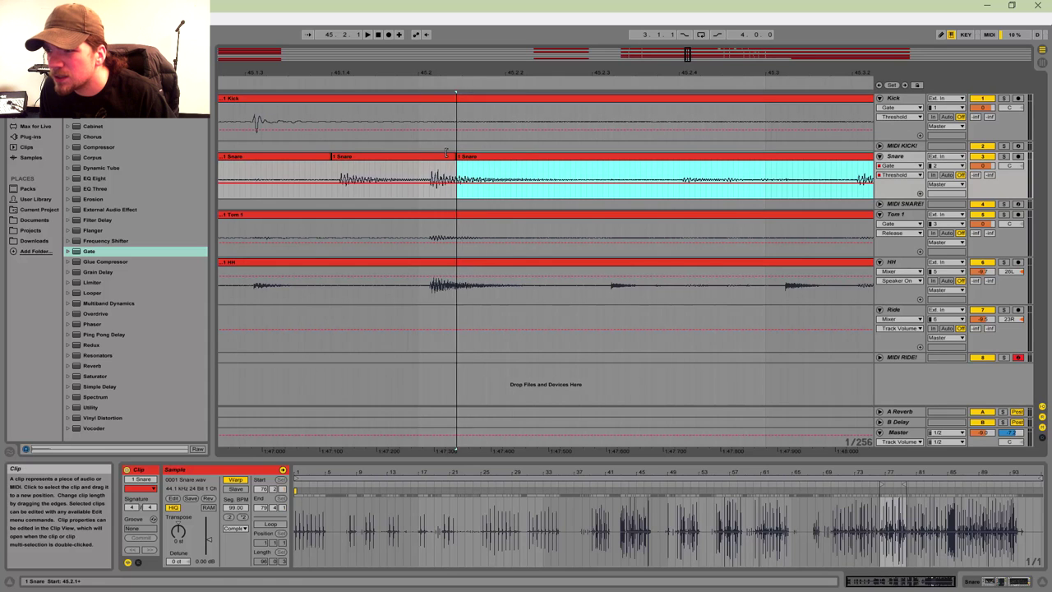
{"action": "left_click", "coordinate": [310, 162]}
{"action": "left_click_drag", "start_coordinate": [688, 54], "coordinate": [688, 43]}
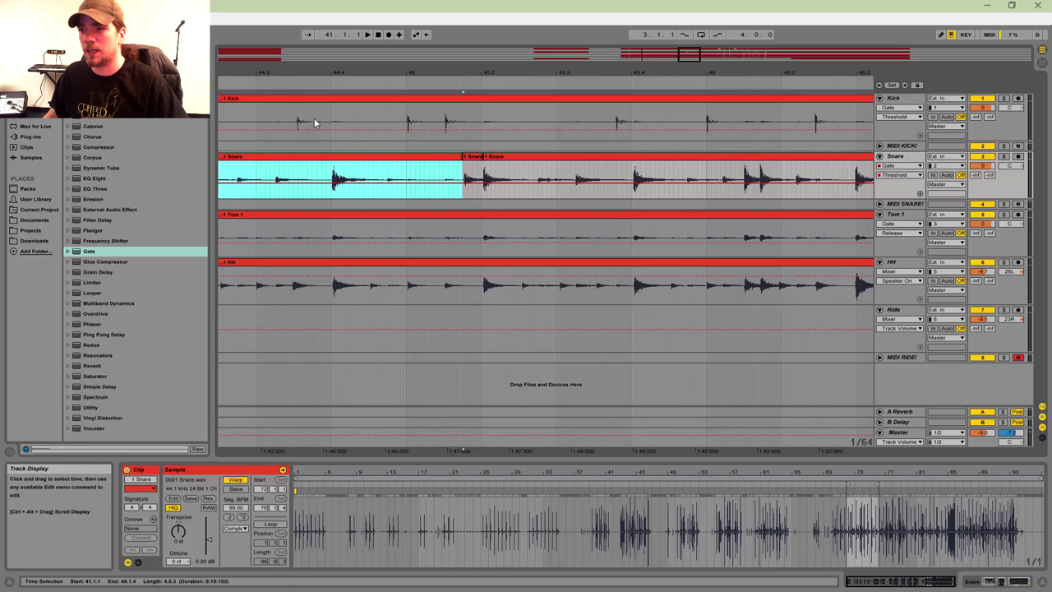
{"action": "left_click", "coordinate": [289, 118]}
{"action": "key", "text": "space"}
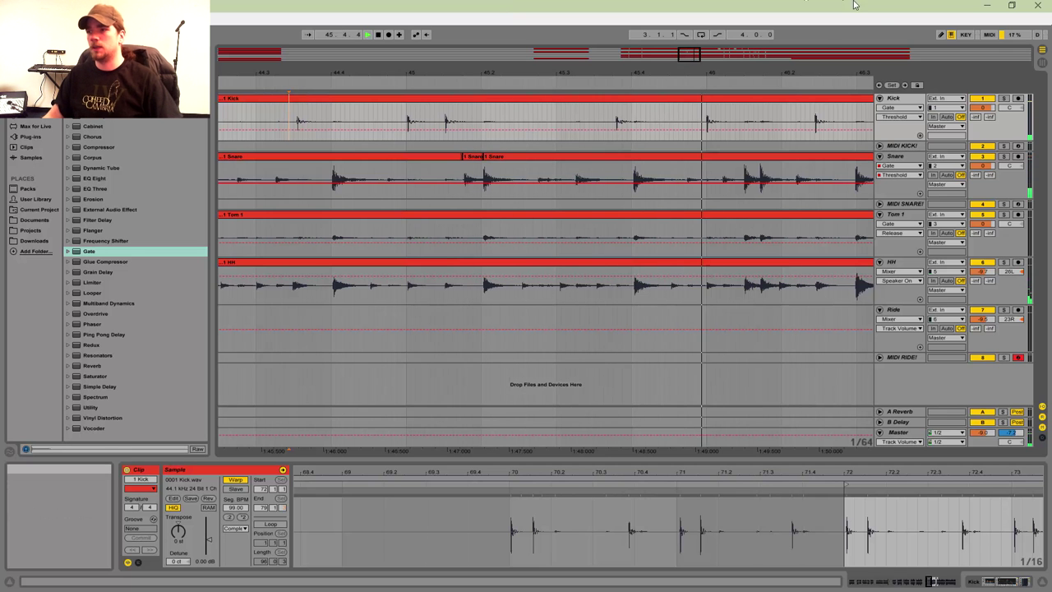
{"action": "key", "text": "space"}
Step: Play a section further along the drum arrangement
{"action": "left_click_drag", "start_coordinate": [691, 57], "coordinate": [770, 71]}
{"action": "left_click", "coordinate": [616, 173]}
{"action": "key", "text": "space"}
{"action": "key", "text": "space"}
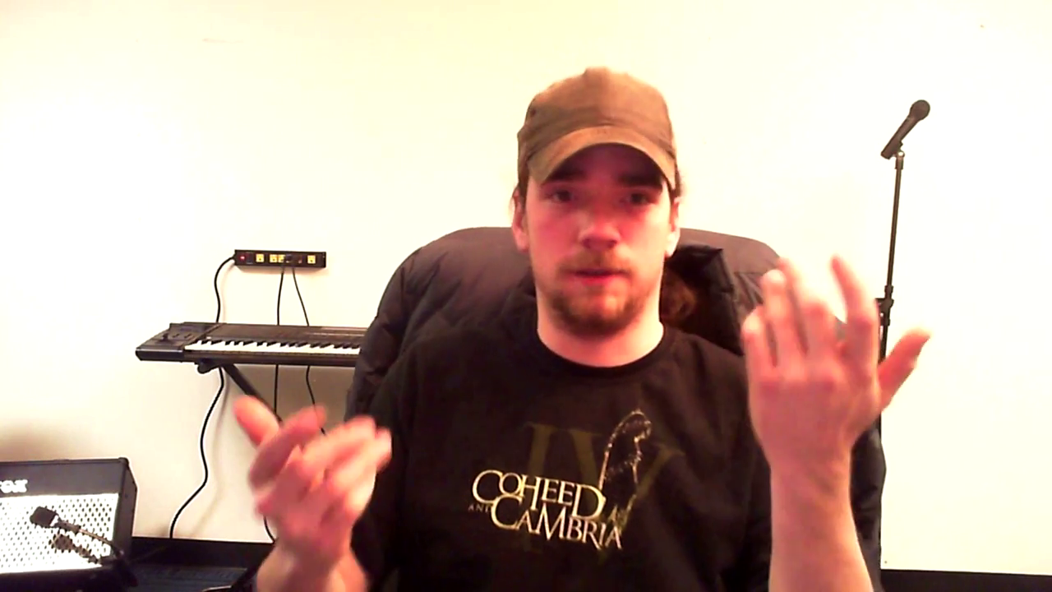